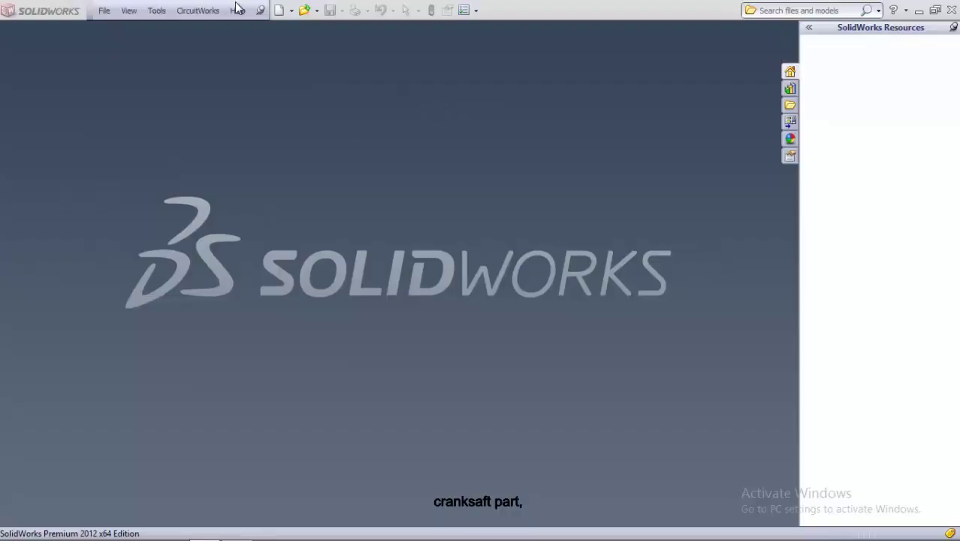
Create a new blank part document, Part1.
click(281, 12)
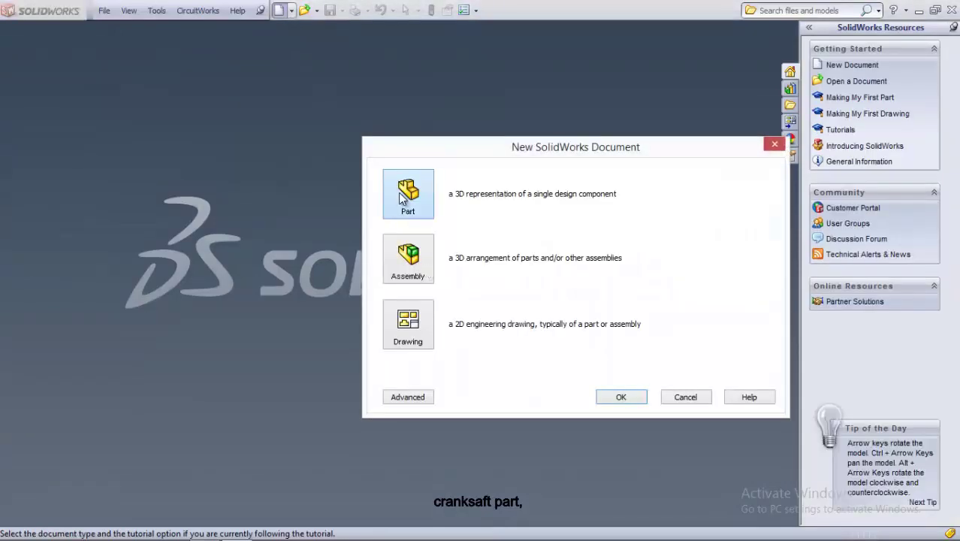
click(620, 397)
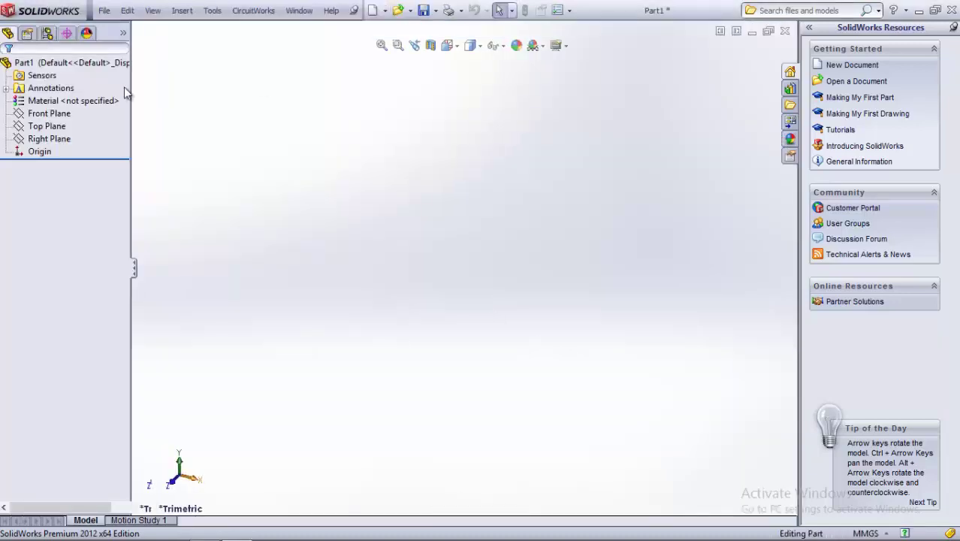
Start a sketch on the Front Plane and draw a circle centred on the origin.
click(68, 183)
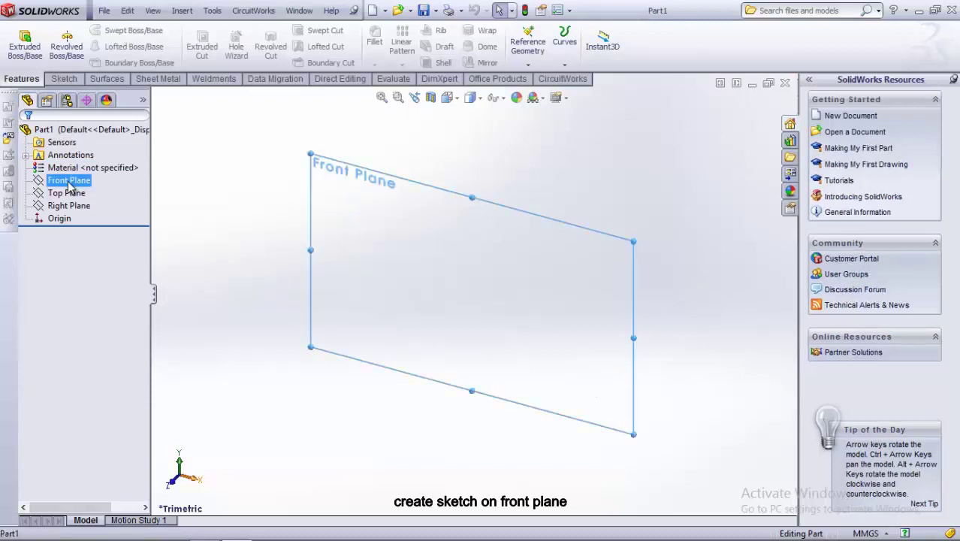
click(88, 164)
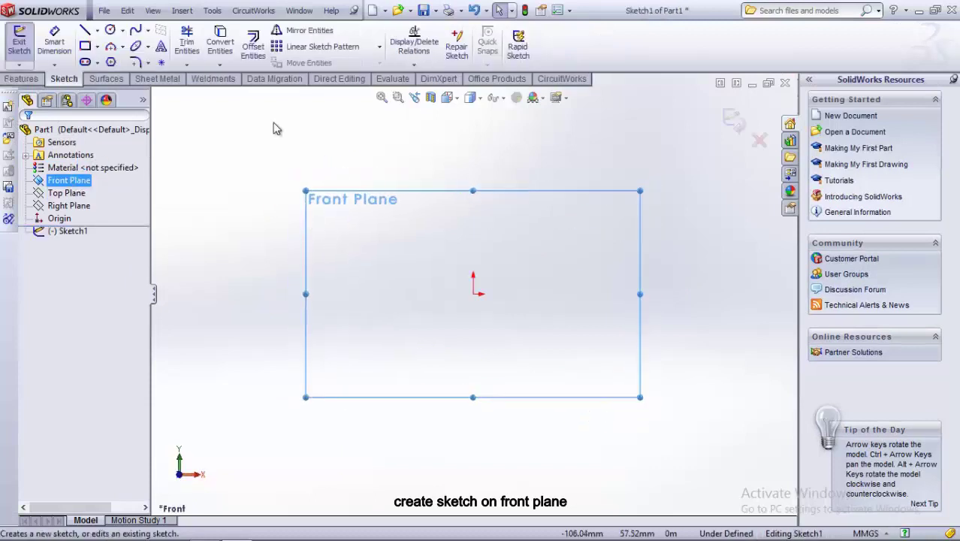
click(110, 31)
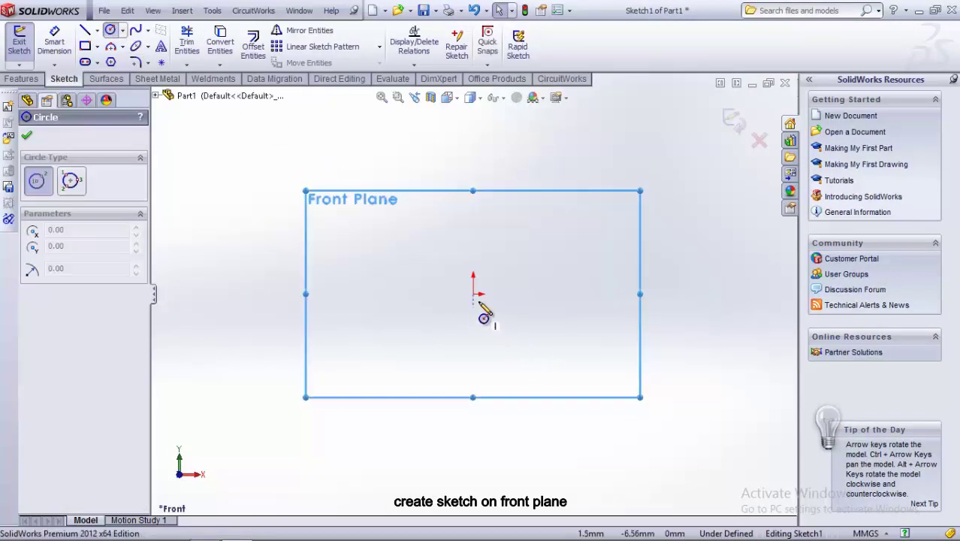
click(473, 293)
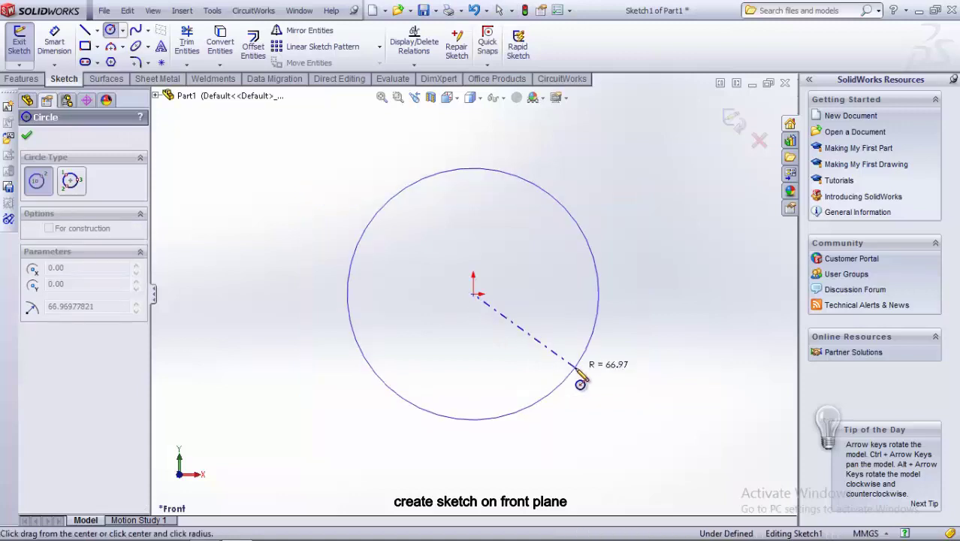
click(578, 362)
Dimension the circle's diameter to 60 mm.
click(54, 34)
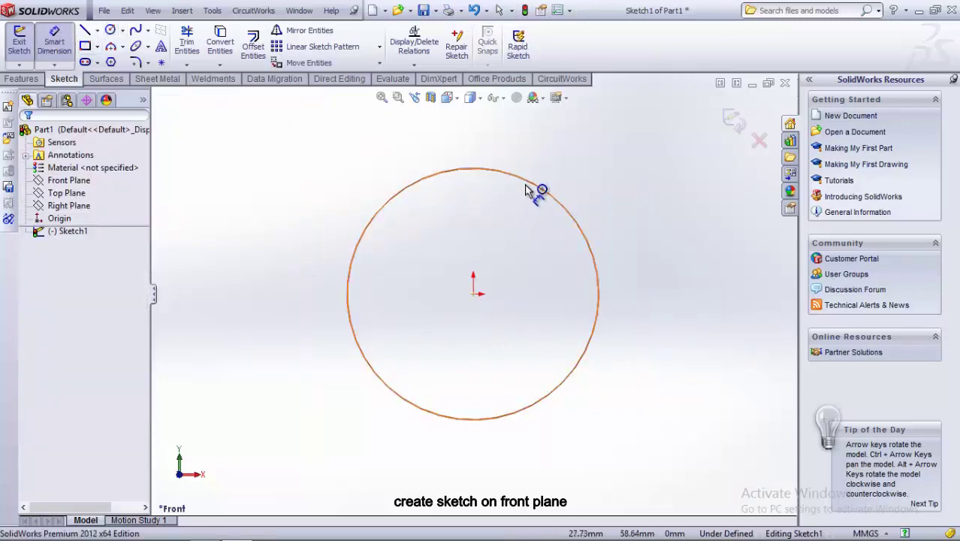
click(542, 189)
click(556, 160)
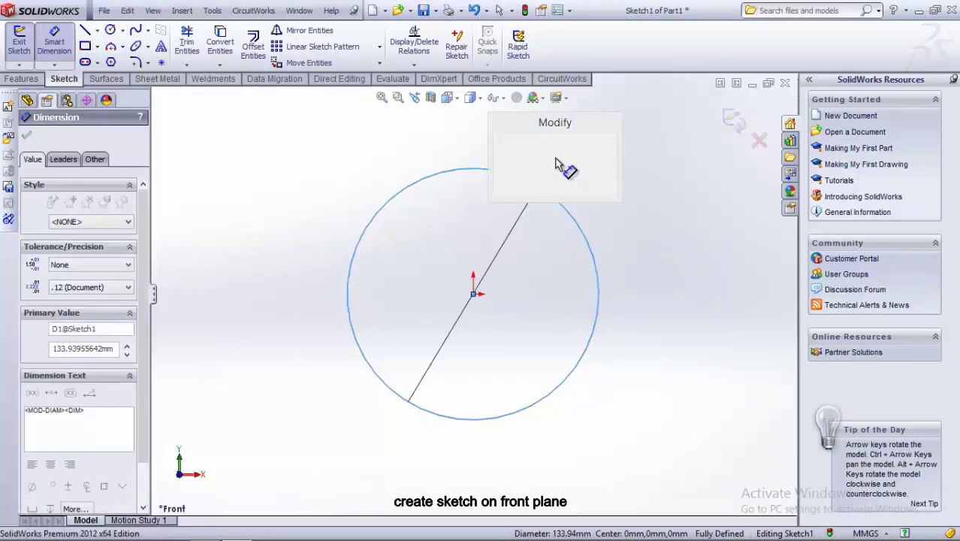
text(60)
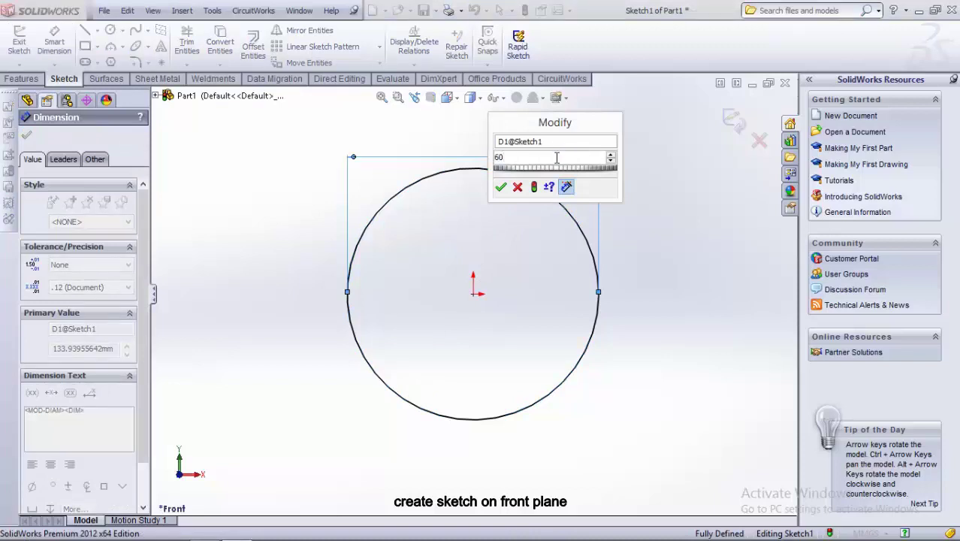
key(Return)
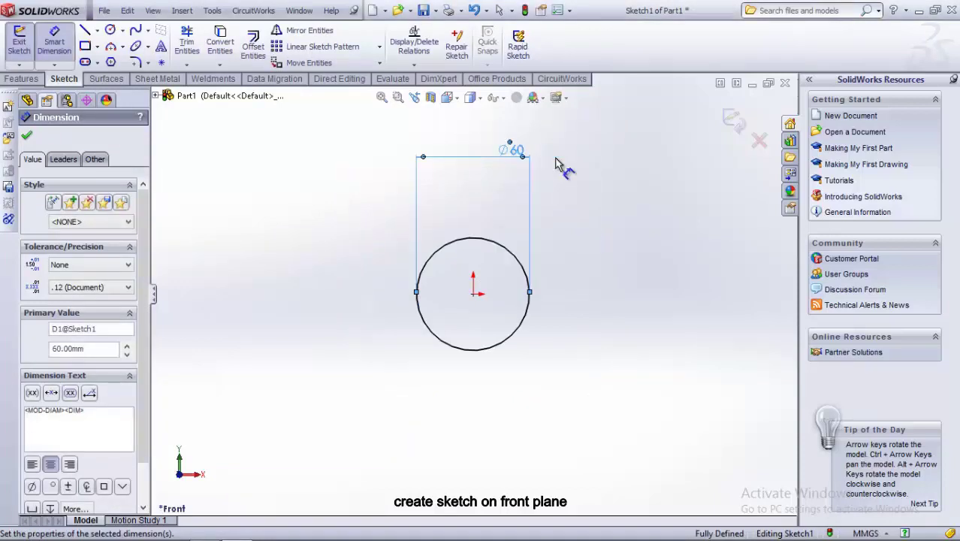
click(27, 138)
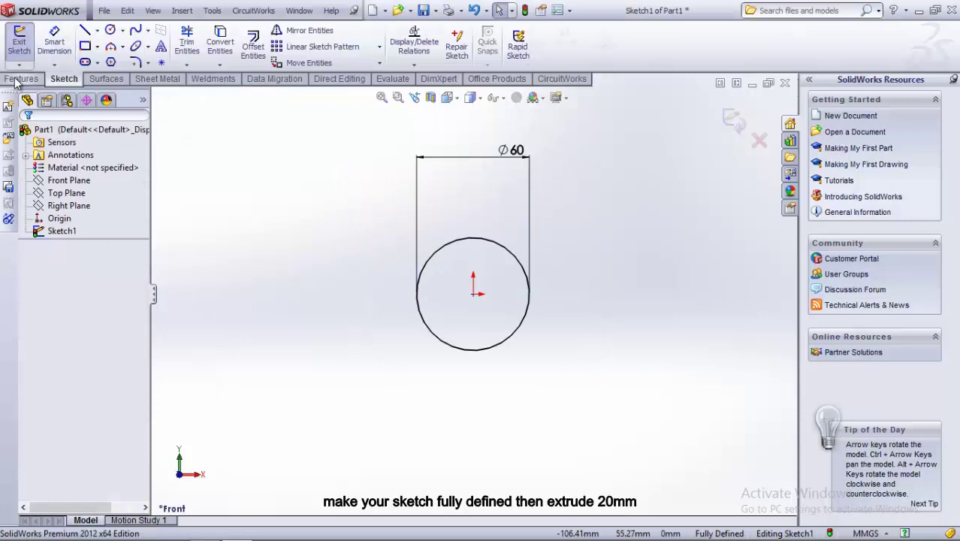
click(21, 78)
Extrude the circle 20 mm using Mid Plane, starting from the Sketch Plane.
click(25, 45)
text(20)
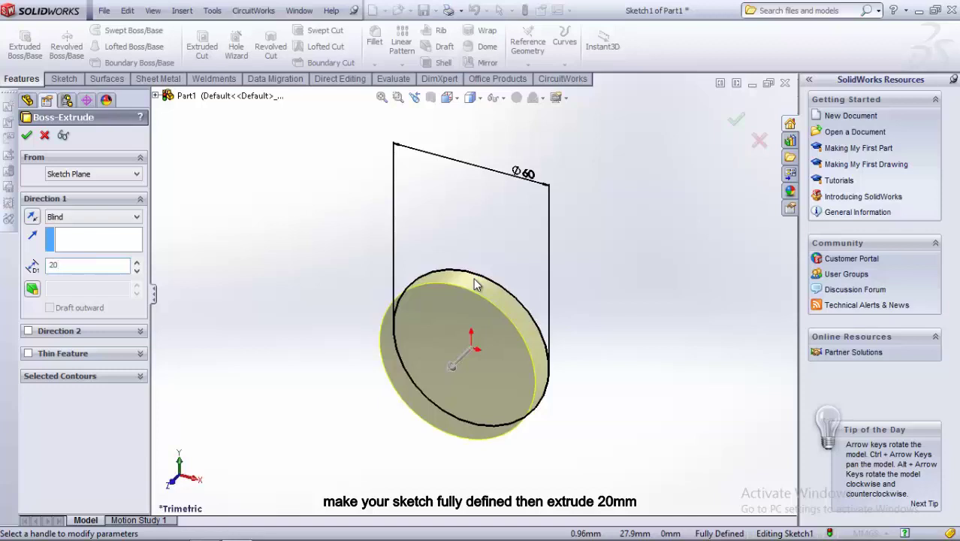
click(137, 217)
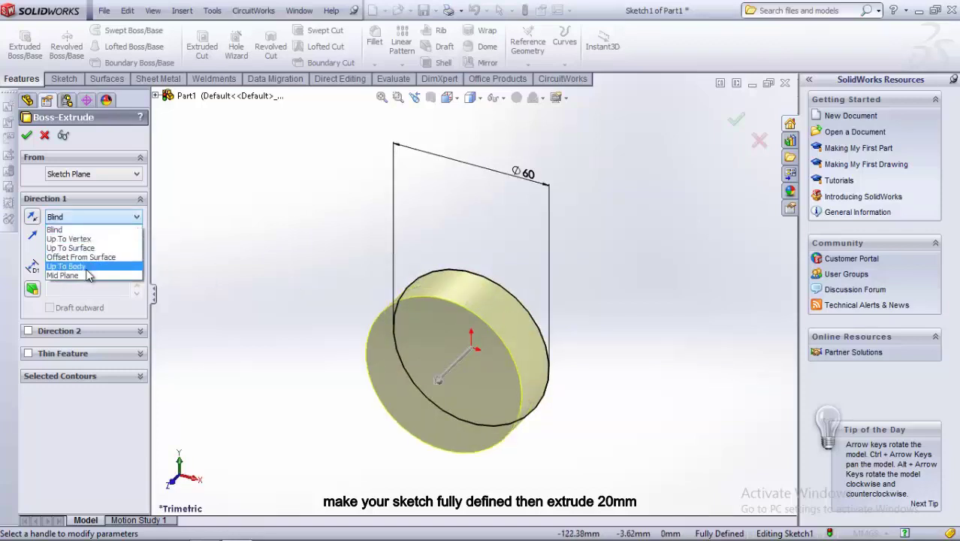
click(83, 261)
click(131, 217)
click(68, 272)
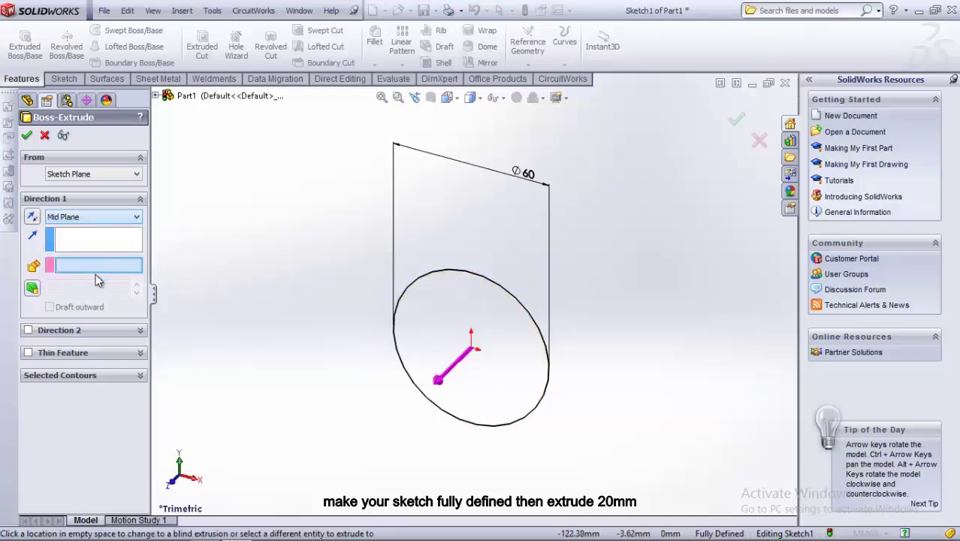
click(64, 175)
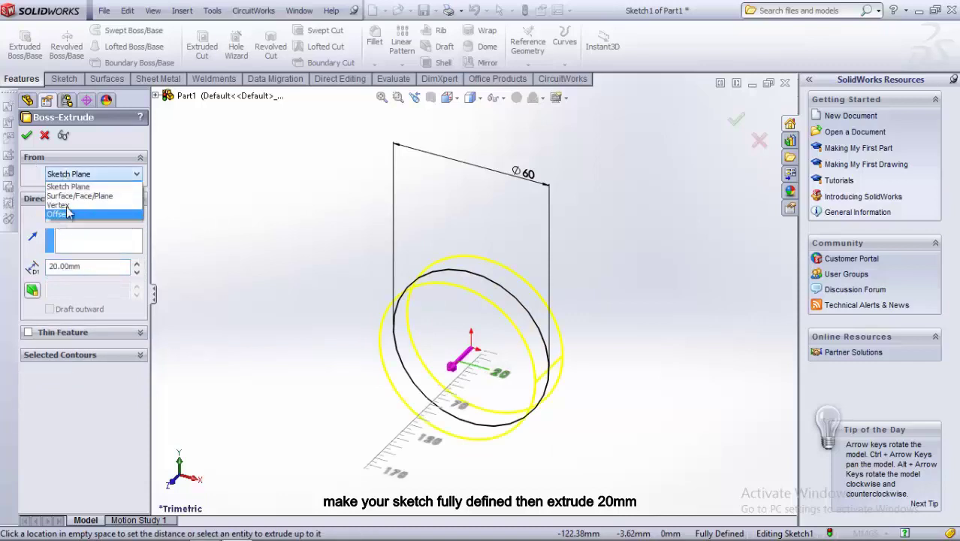
click(89, 178)
click(89, 216)
click(81, 213)
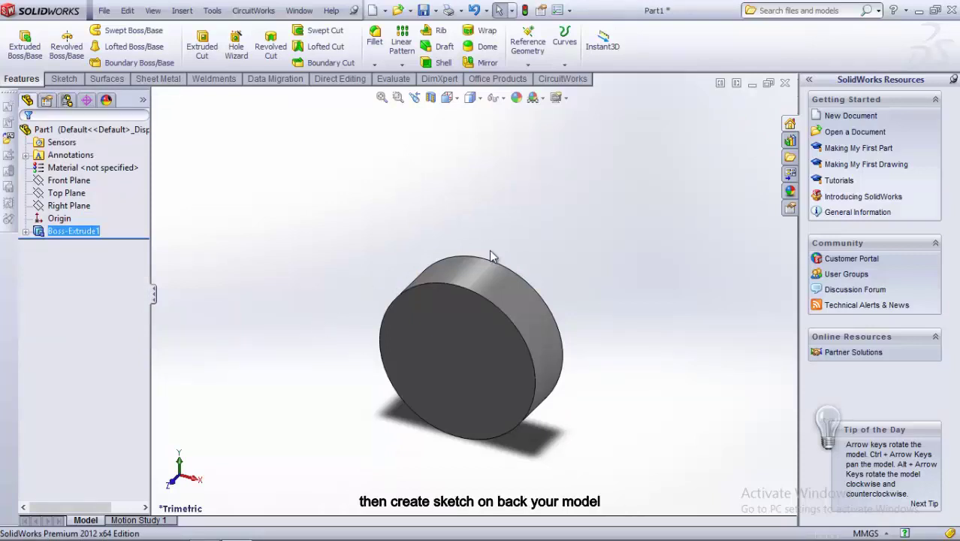
Open a sketch on the disc's back face and turn the view Normal To it.
mouse_move(578, 310)
middle_down()
mouse_move(531, 315)
mouse_move(493, 349)
mouse_move(494, 409)
middle_up()
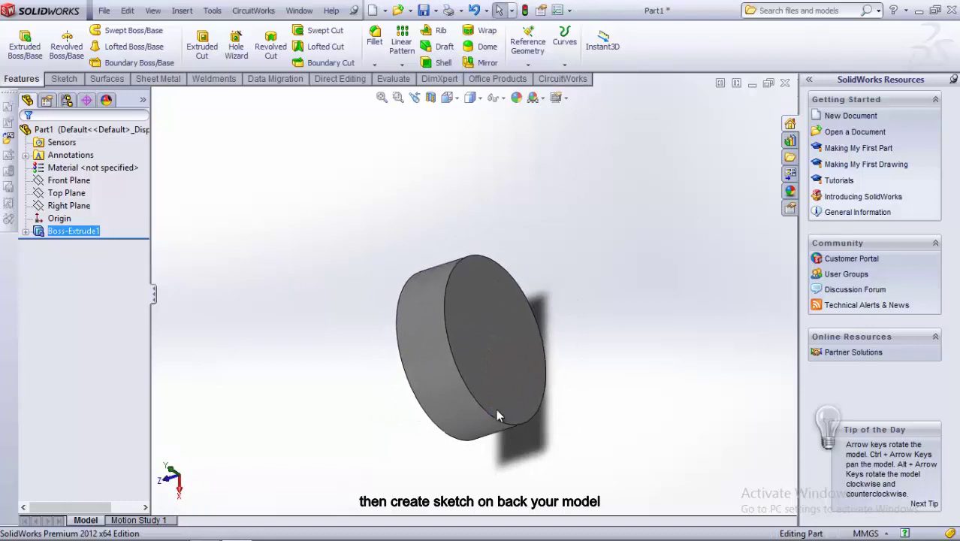
click(448, 98)
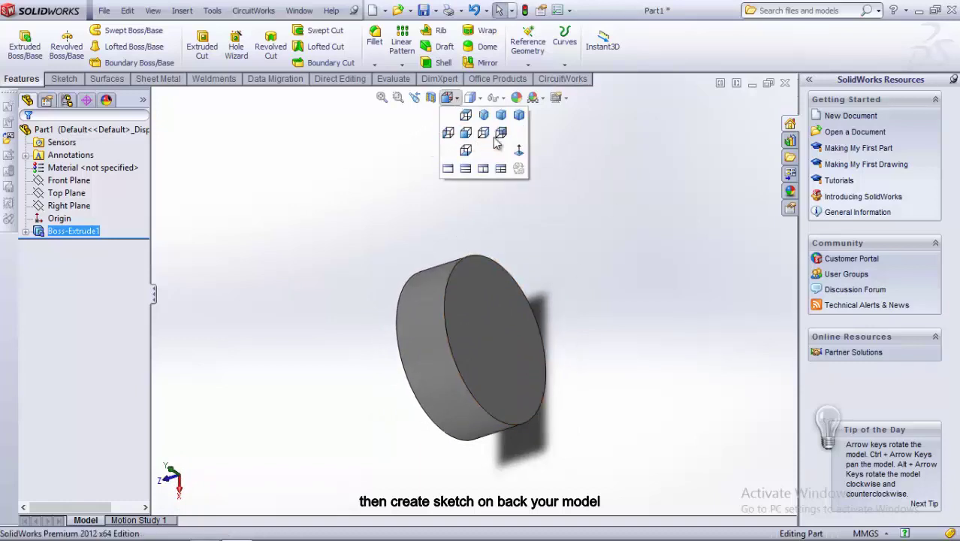
click(489, 137)
middle_drag(663, 246, 533, 301)
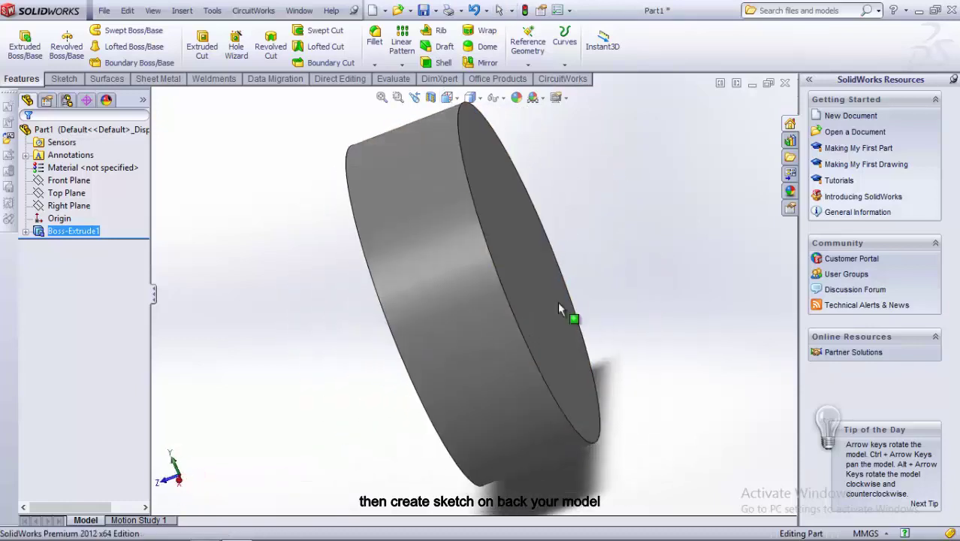
click(533, 301)
click(588, 253)
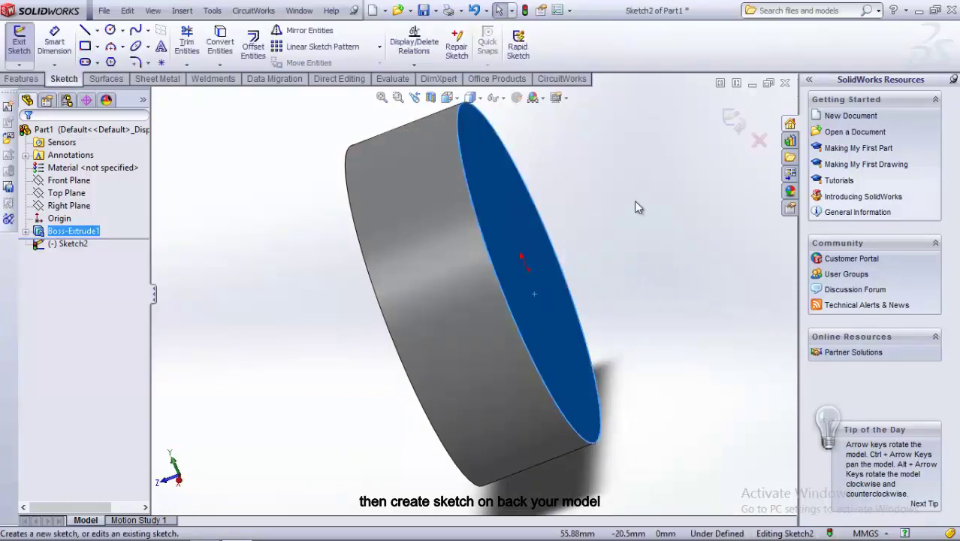
click(449, 99)
click(513, 152)
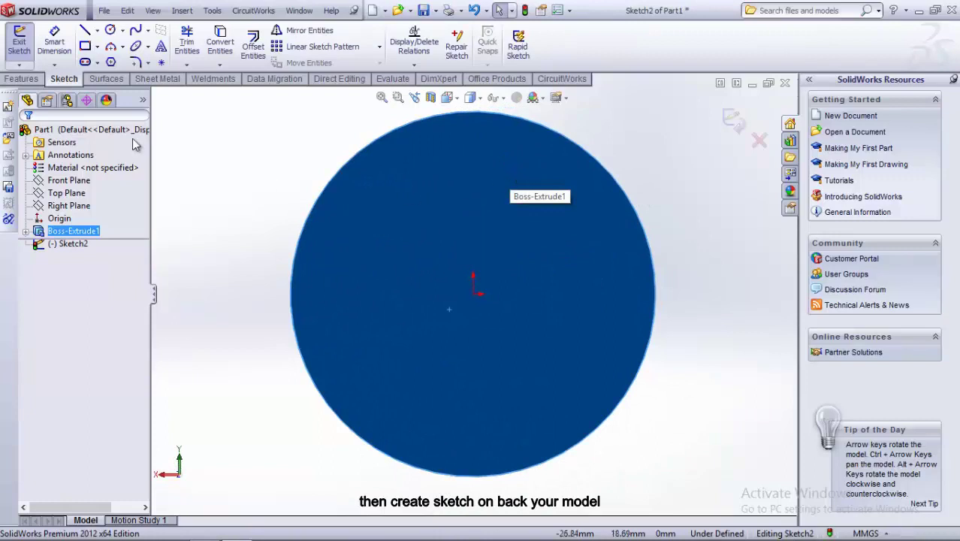
click(111, 30)
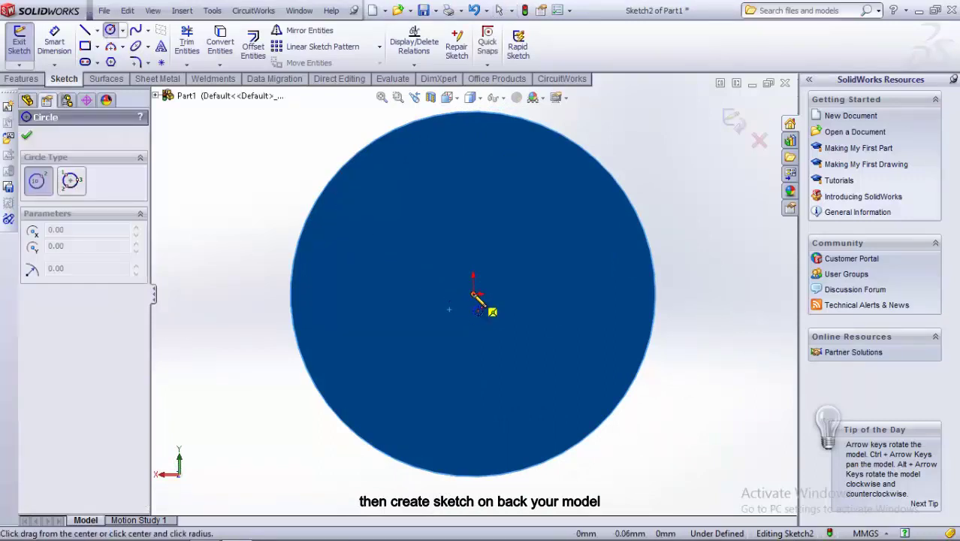
Draw a circle centred on the origin and a second circle above it.
click(474, 295)
scroll(616, 481, down, 1)
click(708, 453)
scroll(682, 444, up, 1)
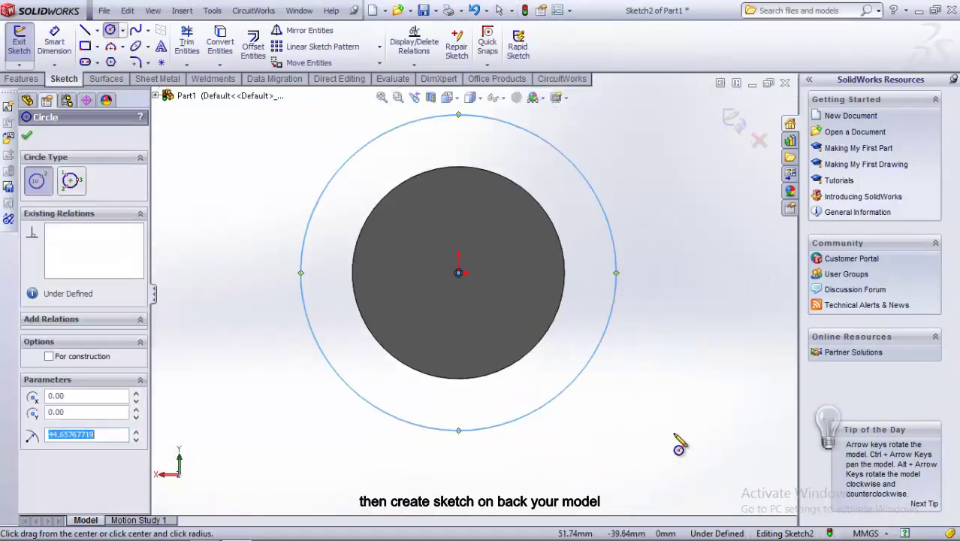
scroll(552, 235, up, 3)
click(468, 124)
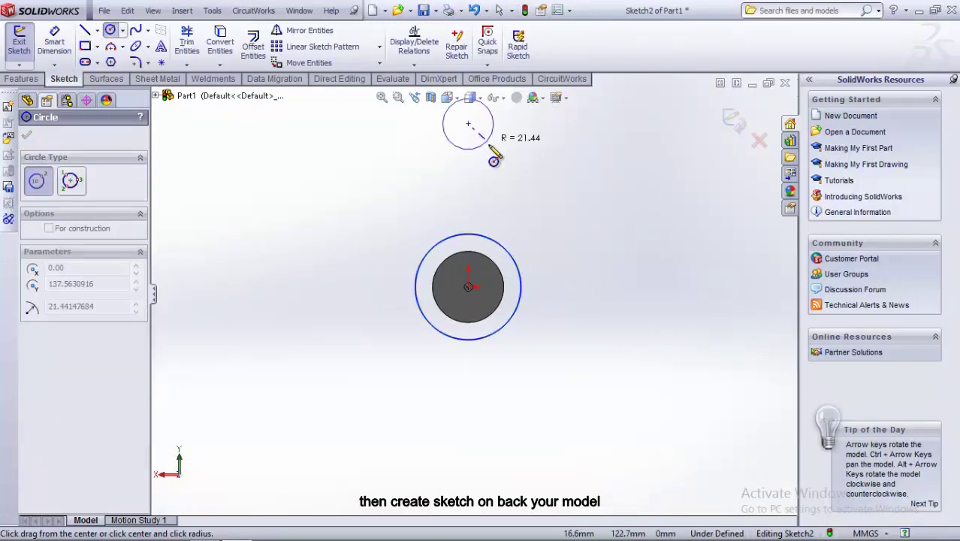
click(489, 145)
Dimension the centred circle to Ø65 and the upper circle to Ø55.
click(54, 42)
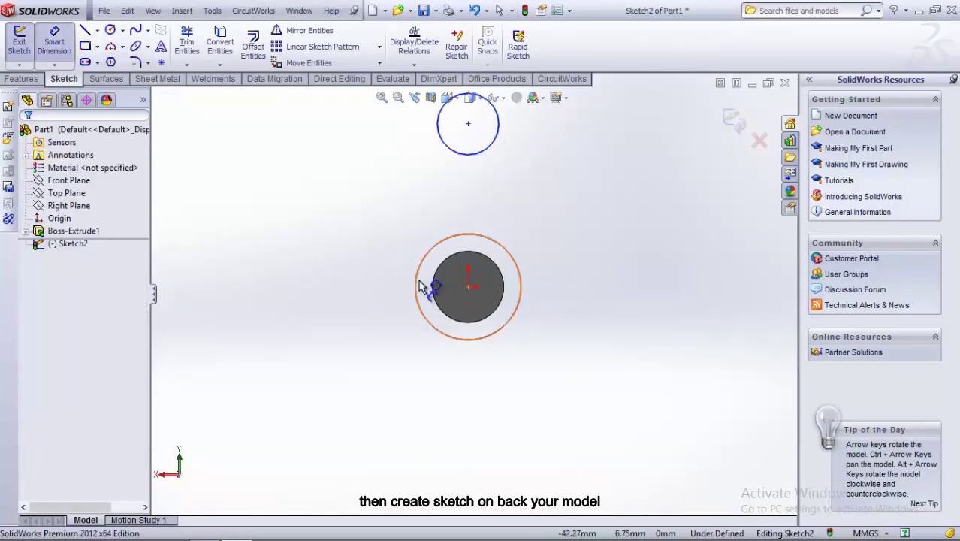
click(417, 299)
click(400, 277)
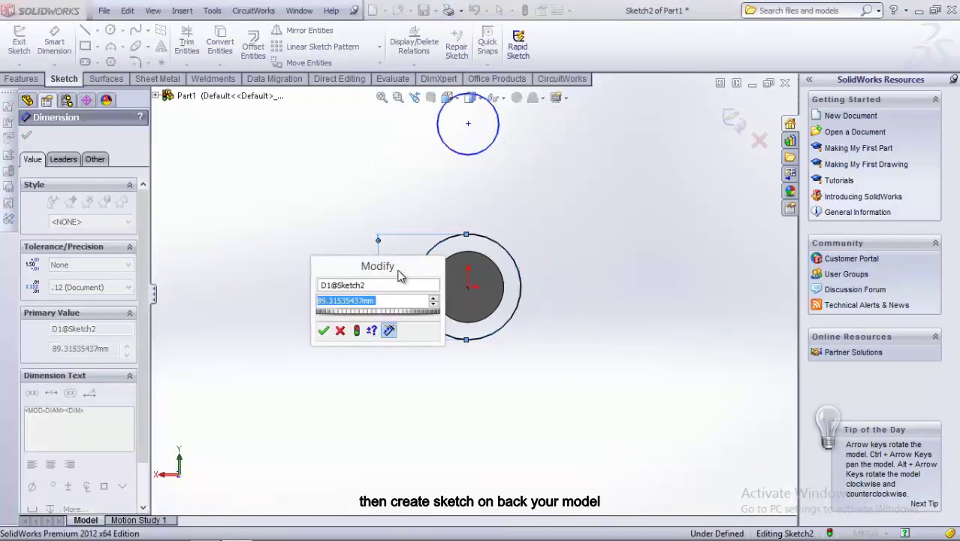
text(65)
key(Return)
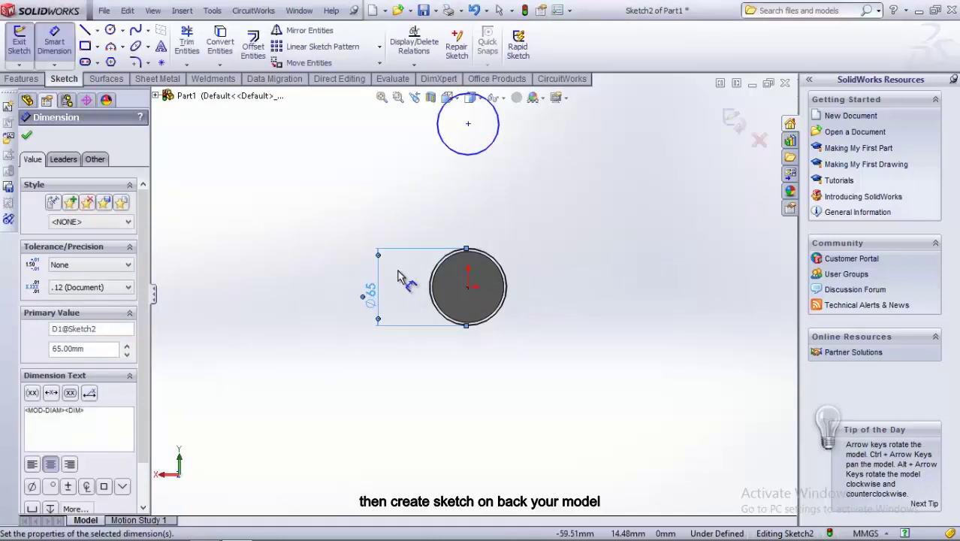
click(467, 154)
click(469, 181)
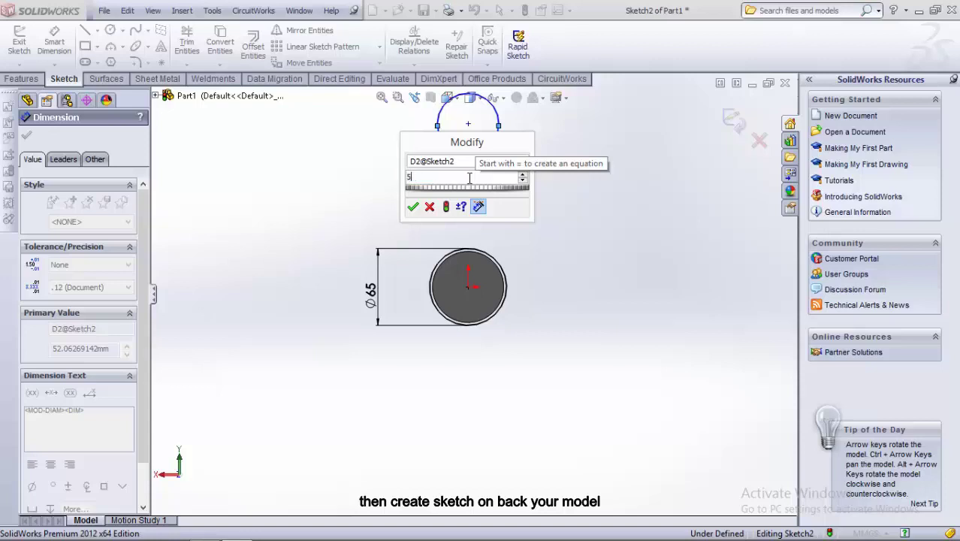
text(5)
key(Return)
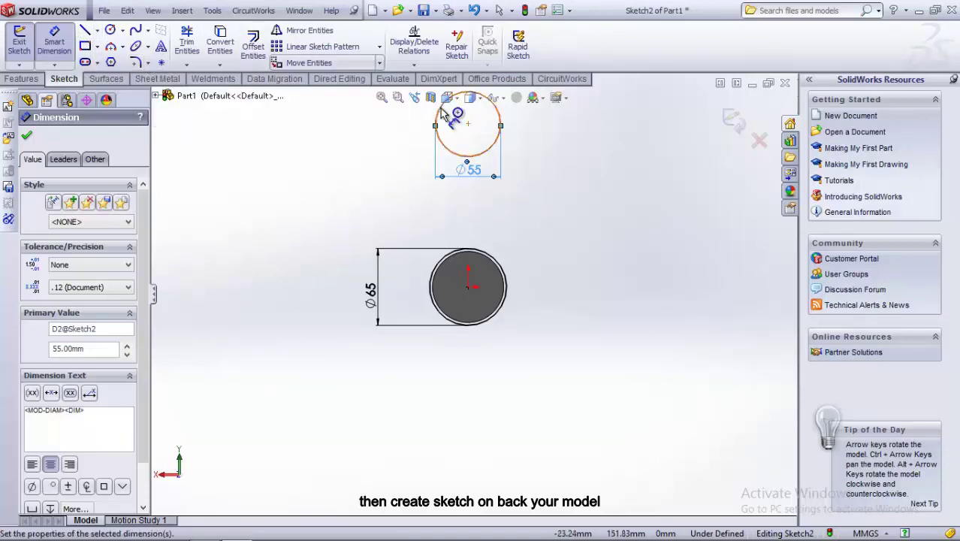
Set the vertical distance between the two circle centres to 49 mm.
click(468, 123)
click(496, 263)
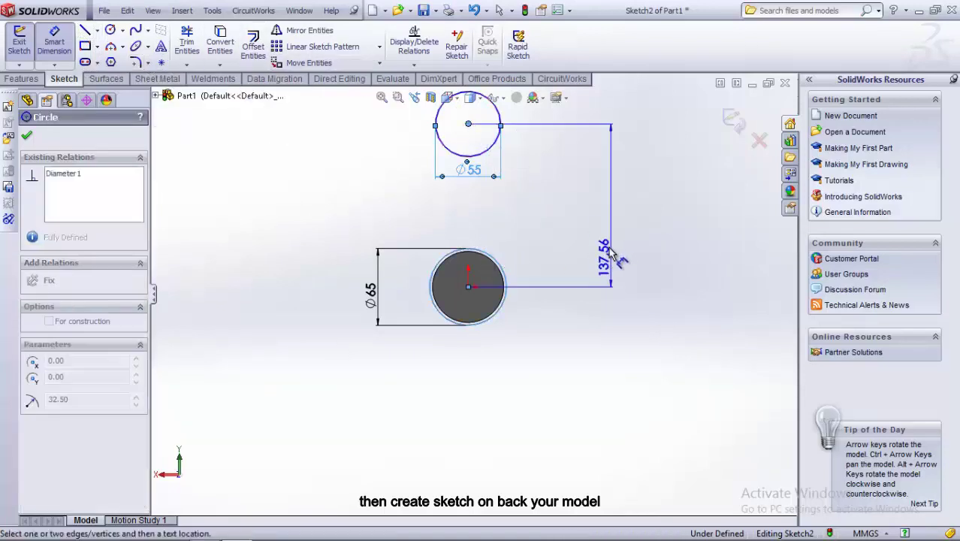
click(609, 253)
text(49)
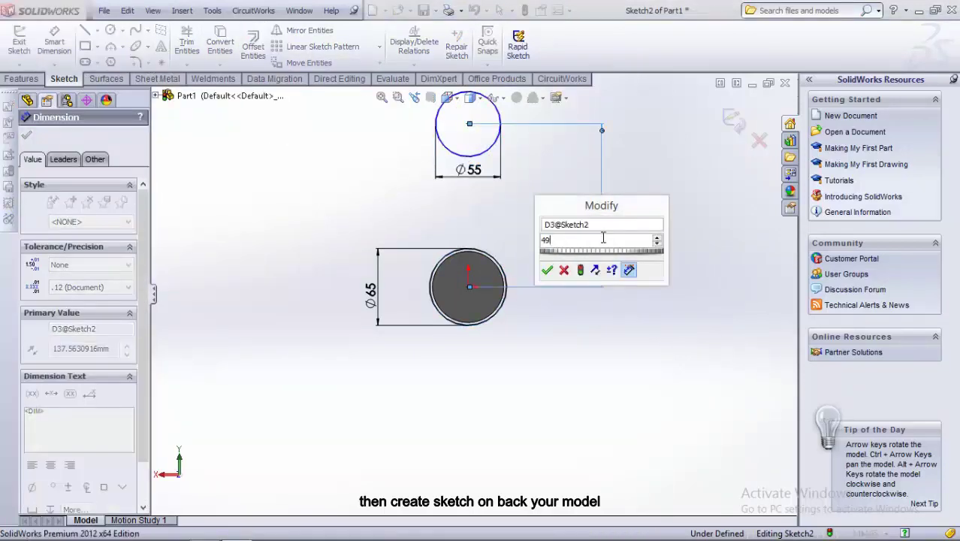
key(Return)
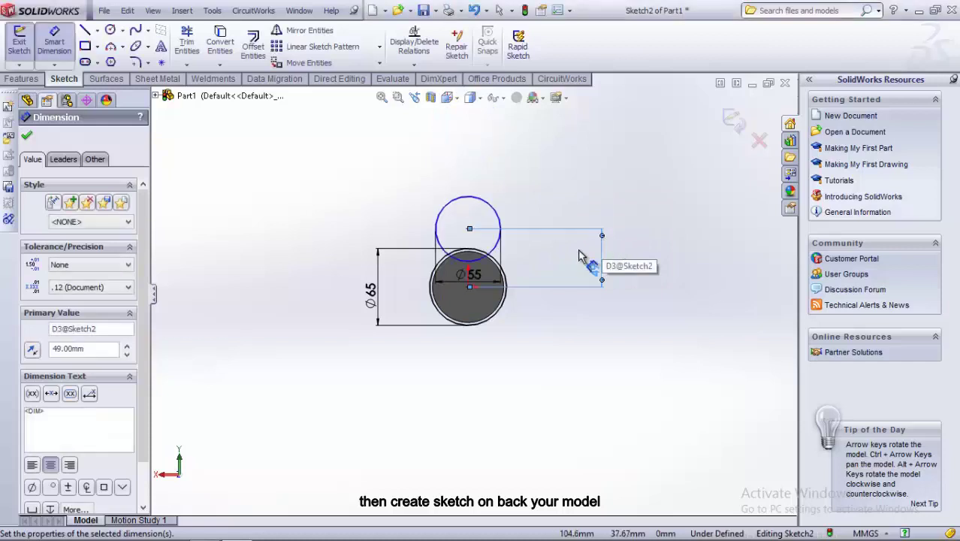
right_click(550, 140)
click(575, 148)
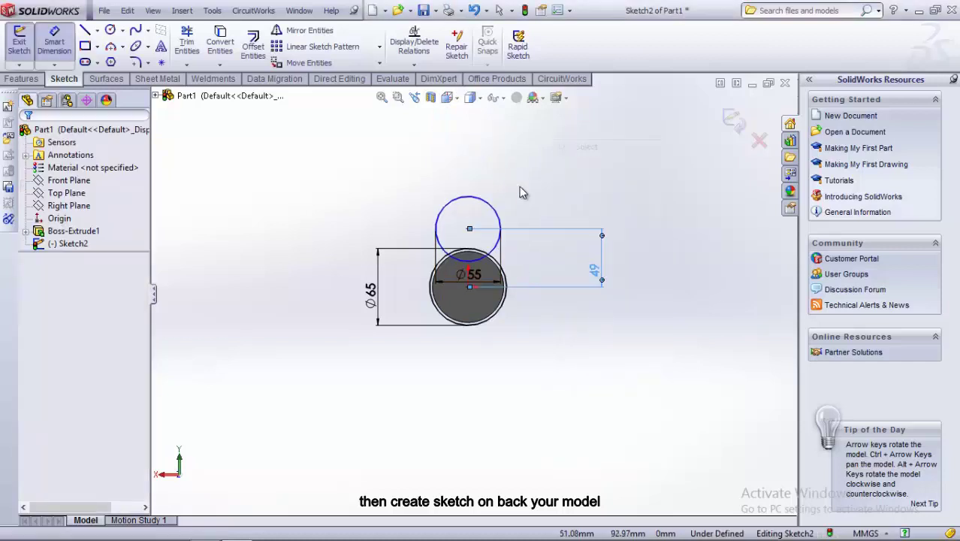
Add a Vertical relation between the upper circle's centre and the origin.
click(468, 229)
ctrl+click(443, 315)
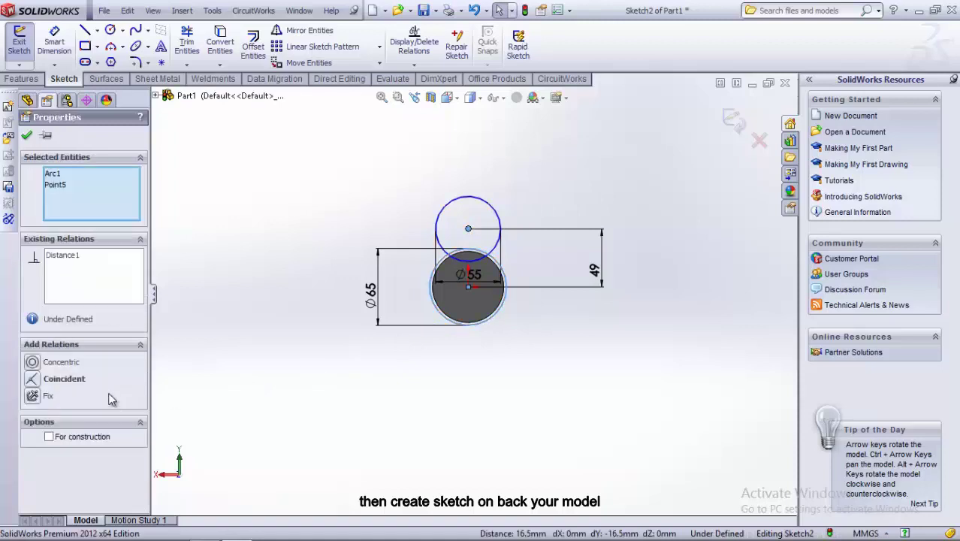
click(289, 388)
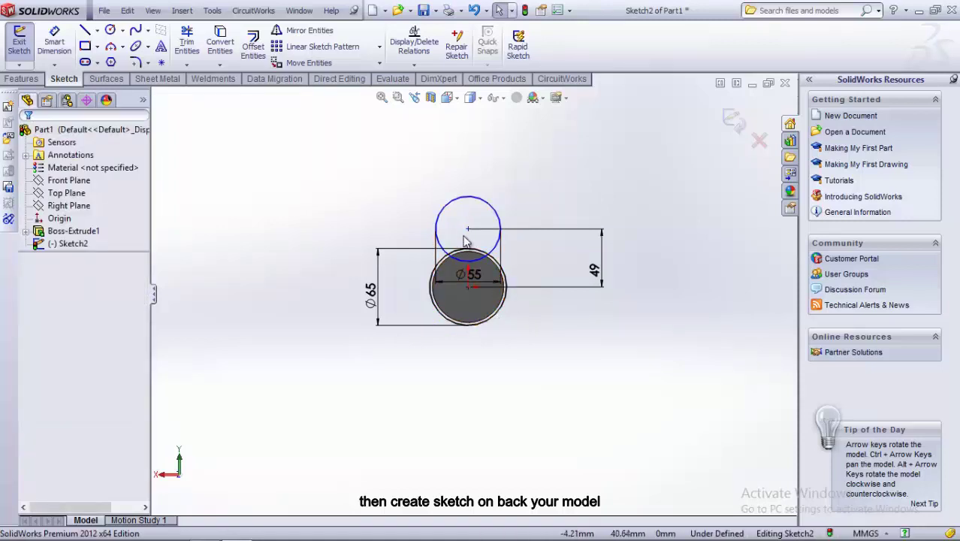
click(469, 284)
scroll(473, 296, down, 3)
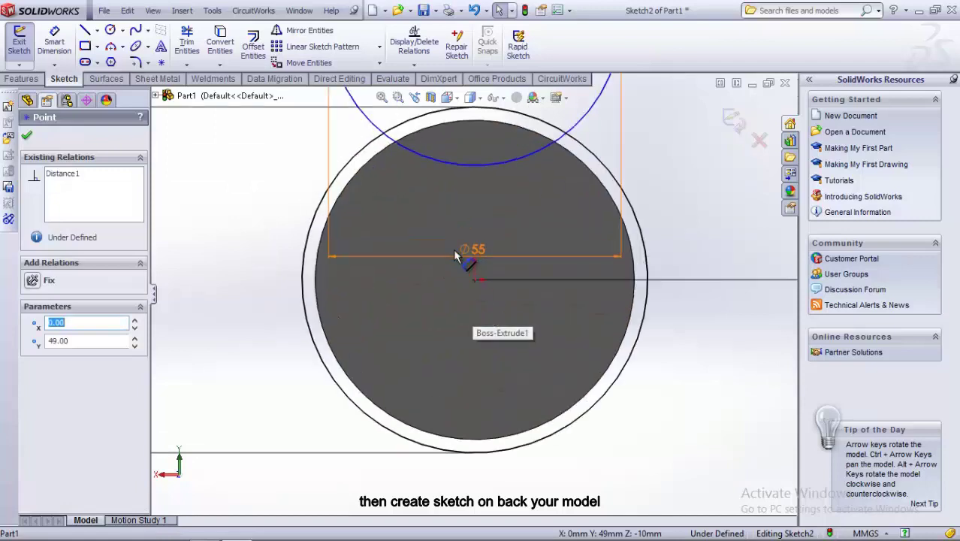
scroll(474, 291, down, 2)
ctrl+click(475, 287)
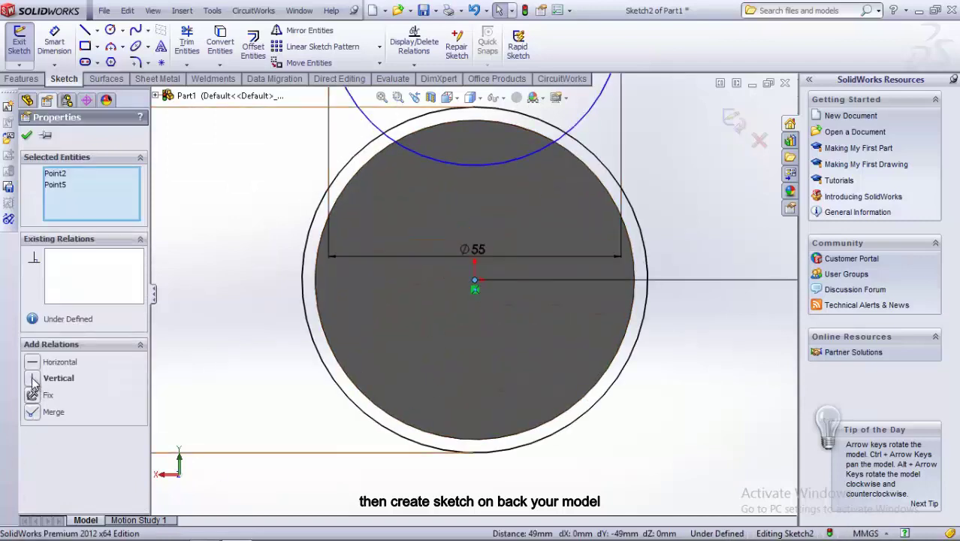
click(33, 378)
click(214, 385)
scroll(229, 381, up, 2)
scroll(233, 379, up, 2)
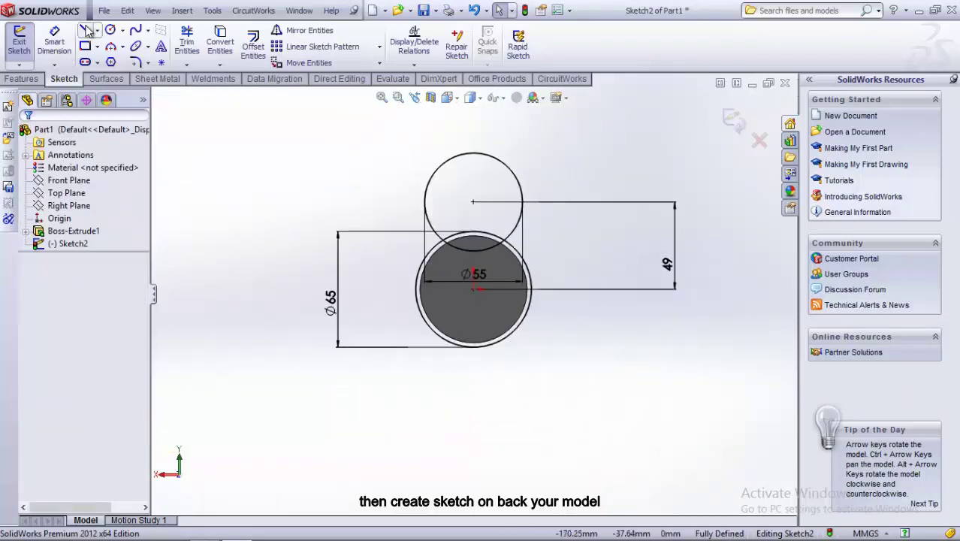
Draw two lines, one on each side of the circles.
click(88, 30)
drag(252, 268, 287, 159)
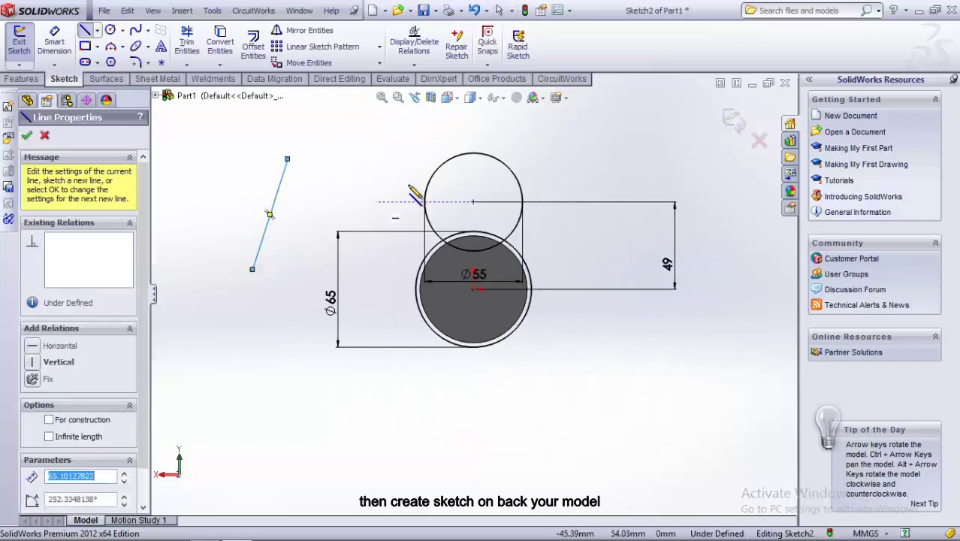
mouse_move(601, 159)
mouse_down()
mouse_move(680, 317)
mouse_move(681, 343)
mouse_up()
right_click(629, 375)
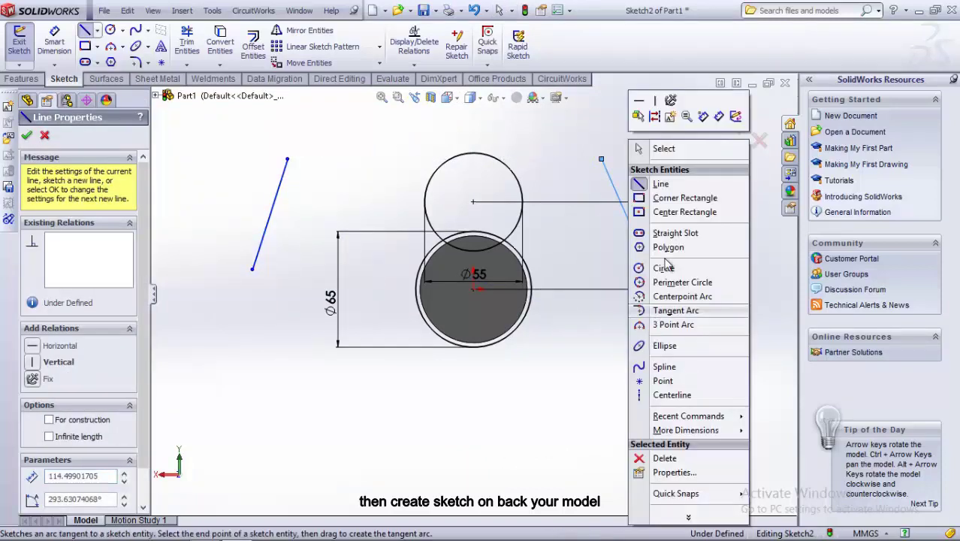
click(672, 149)
Make the left line tangent to both the upper and lower circles.
click(272, 209)
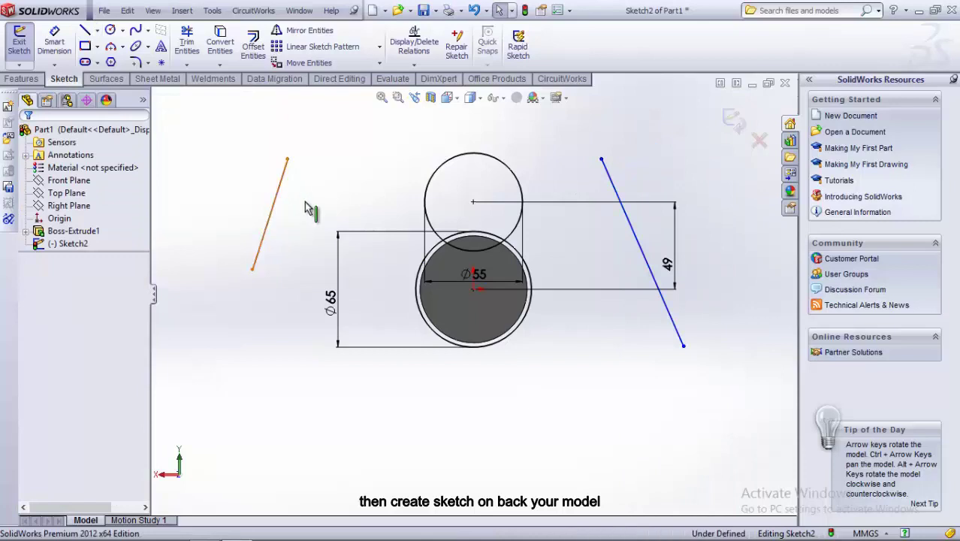
ctrl+click(427, 185)
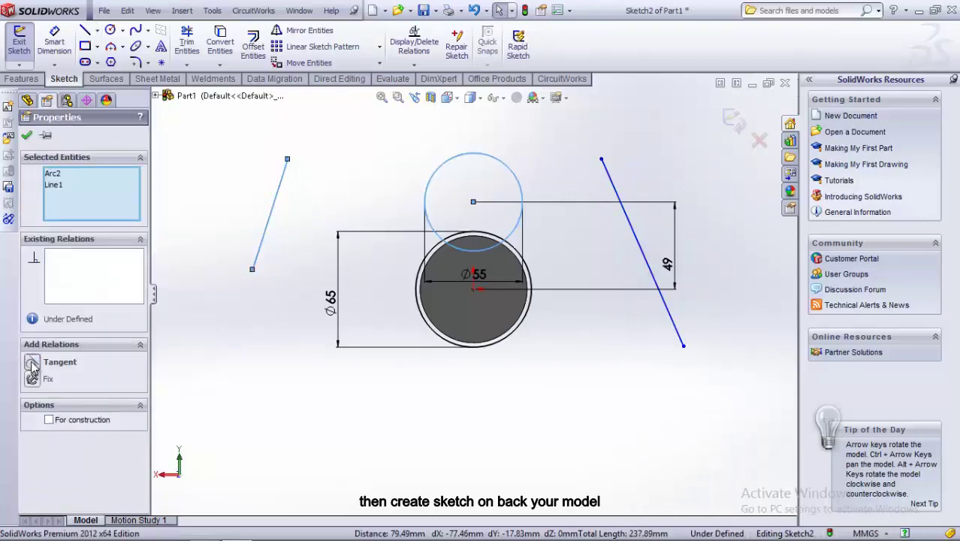
click(58, 362)
click(375, 278)
click(398, 274)
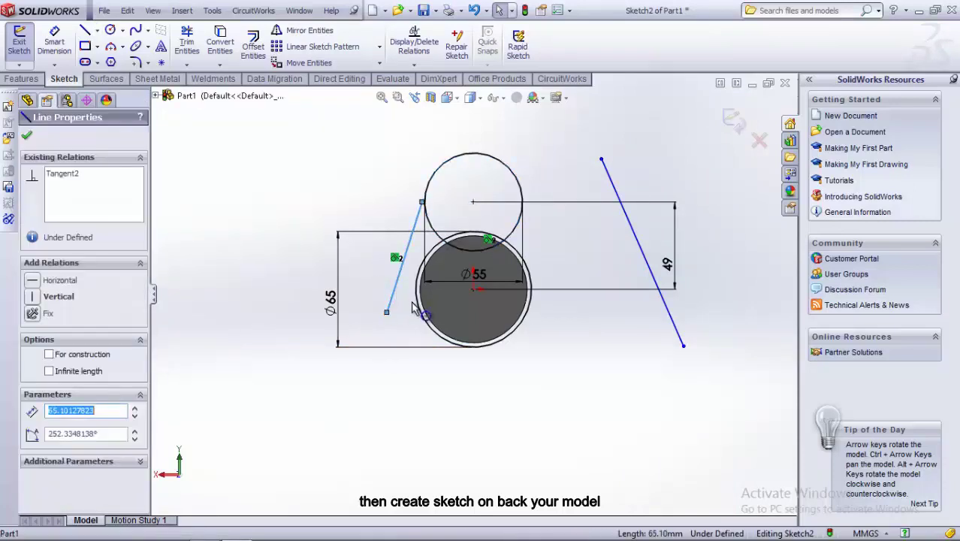
ctrl+click(361, 347)
click(36, 363)
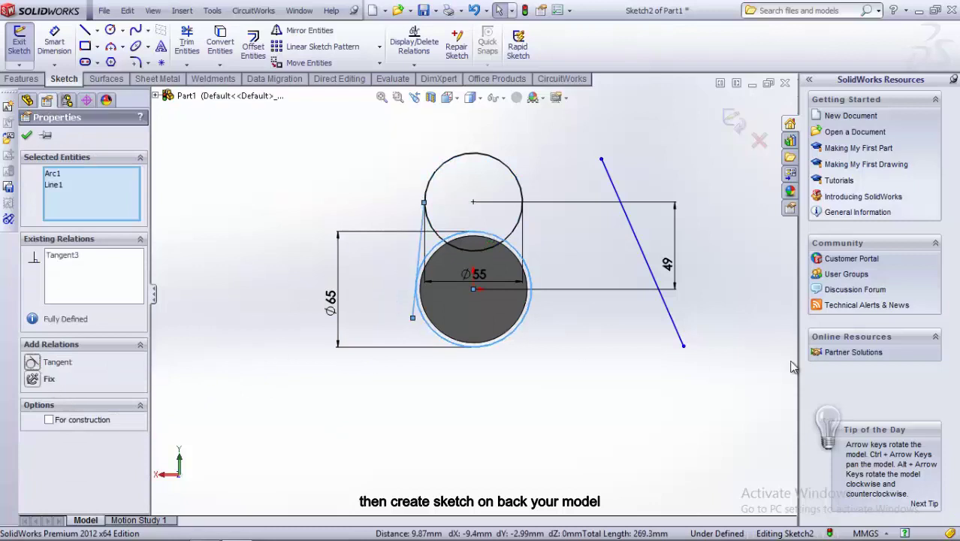
click(692, 376)
Make the right line tangent to both the lower and upper circles.
click(673, 328)
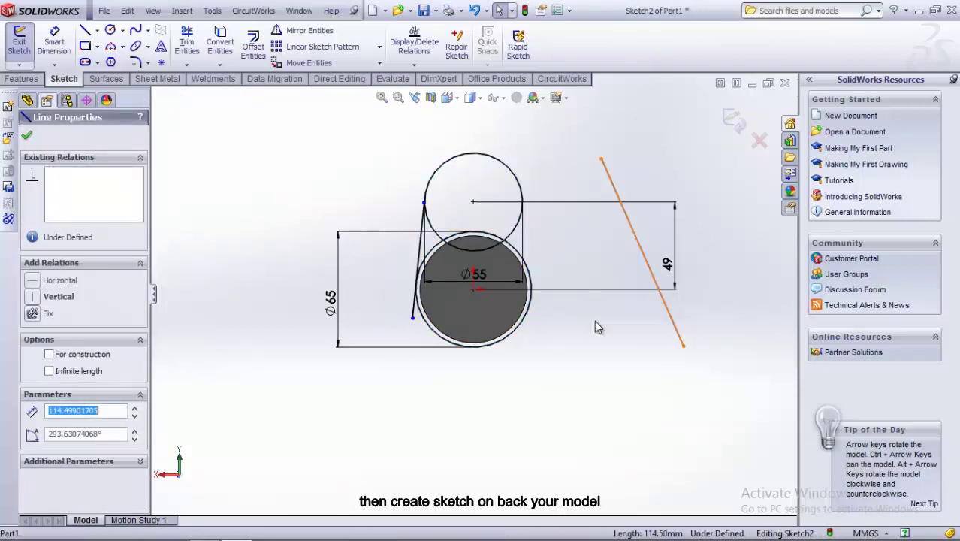
ctrl+click(531, 312)
click(32, 364)
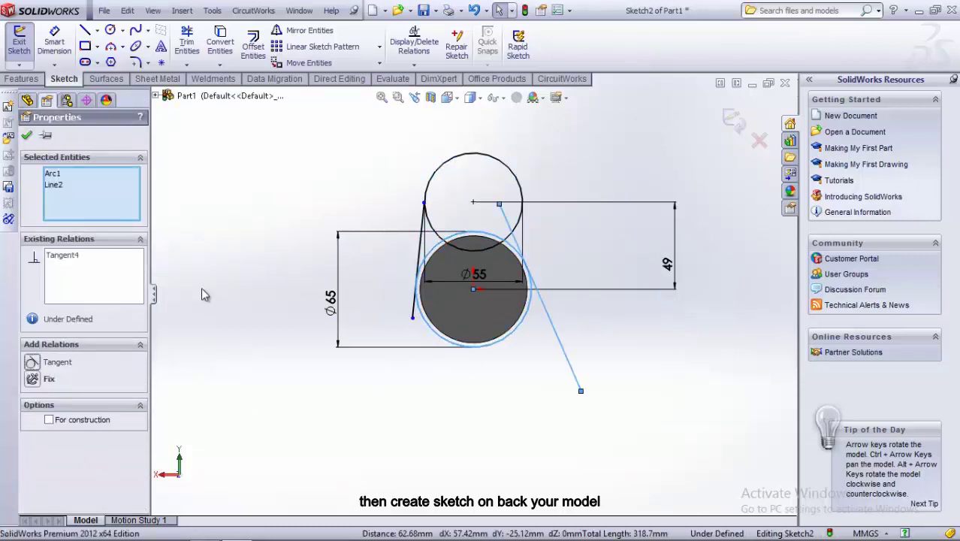
click(504, 223)
ctrl+click(524, 183)
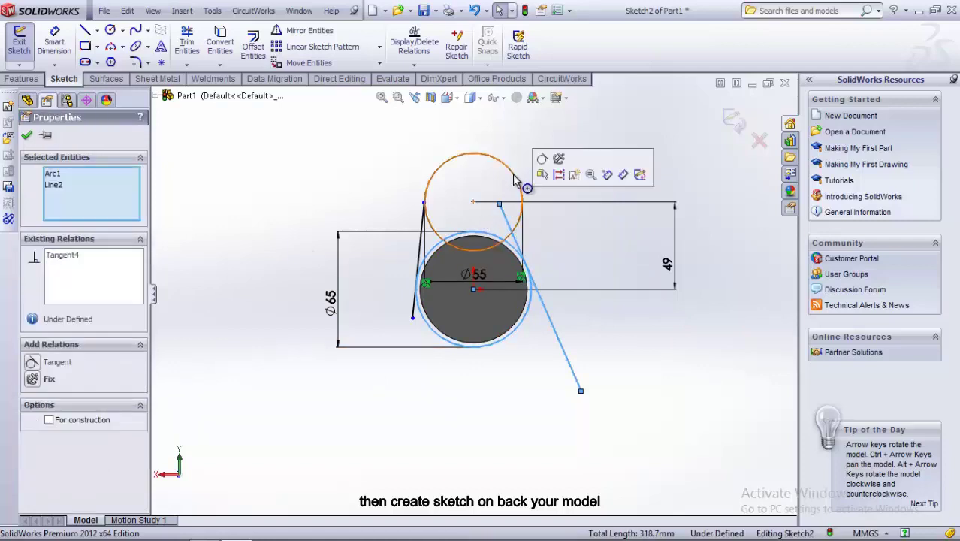
click(607, 426)
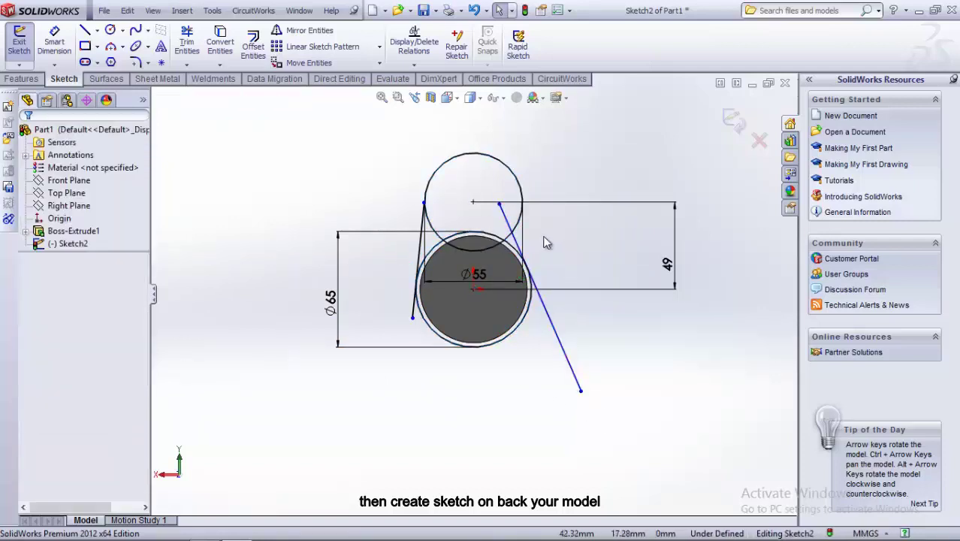
click(521, 184)
ctrl+click(506, 226)
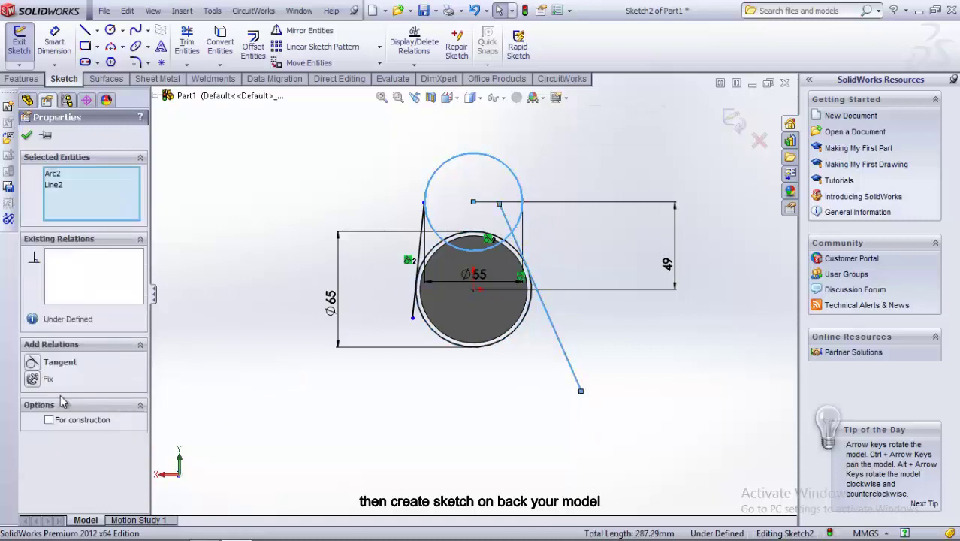
click(59, 361)
click(450, 418)
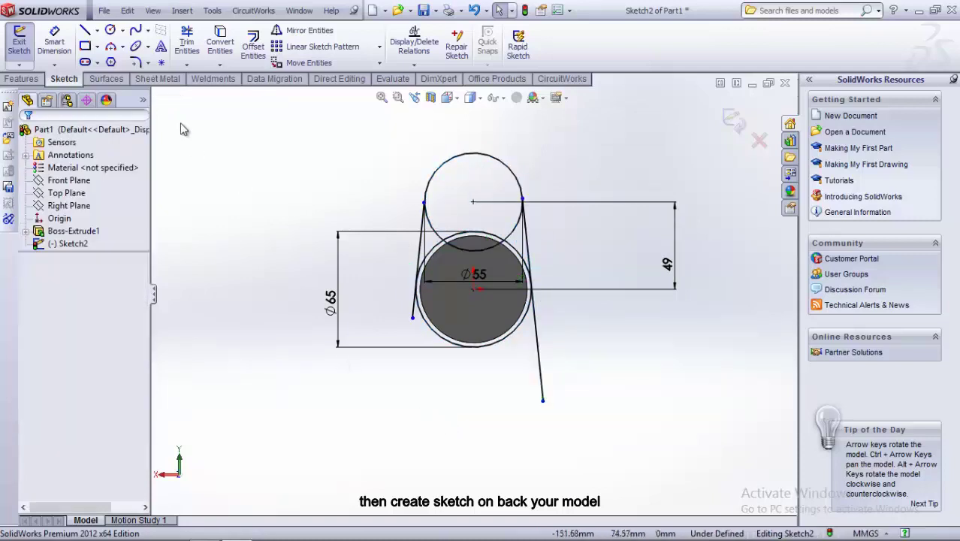
click(189, 47)
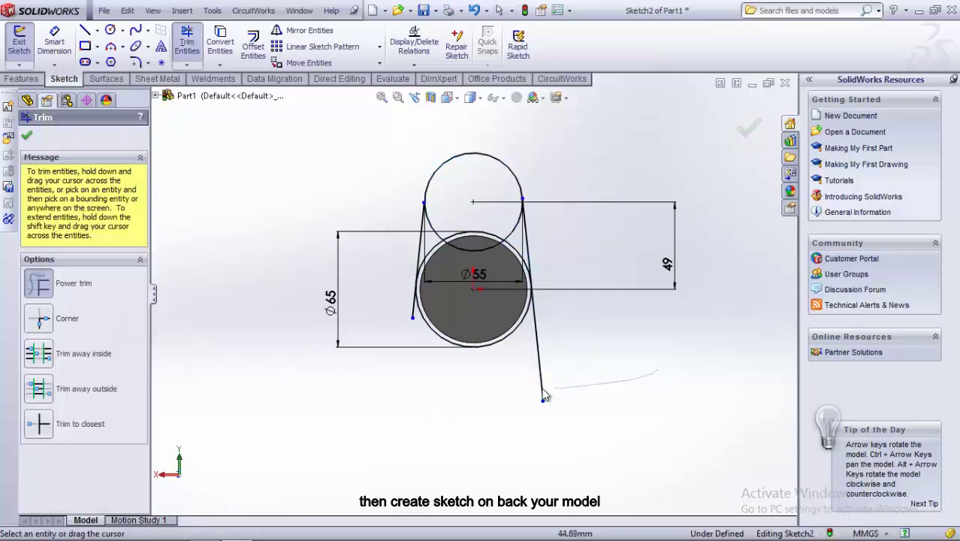
Power-trim the Ø65 circle's top arc between the tangent lines.
scroll(406, 308, down, 3)
scroll(406, 307, down, 3)
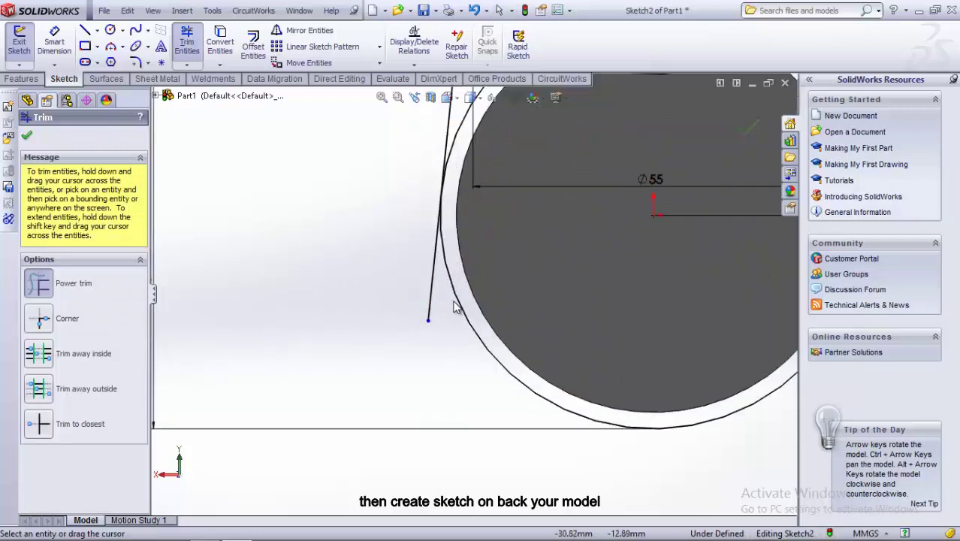
scroll(415, 293, up, 6)
scroll(510, 218, down, 5)
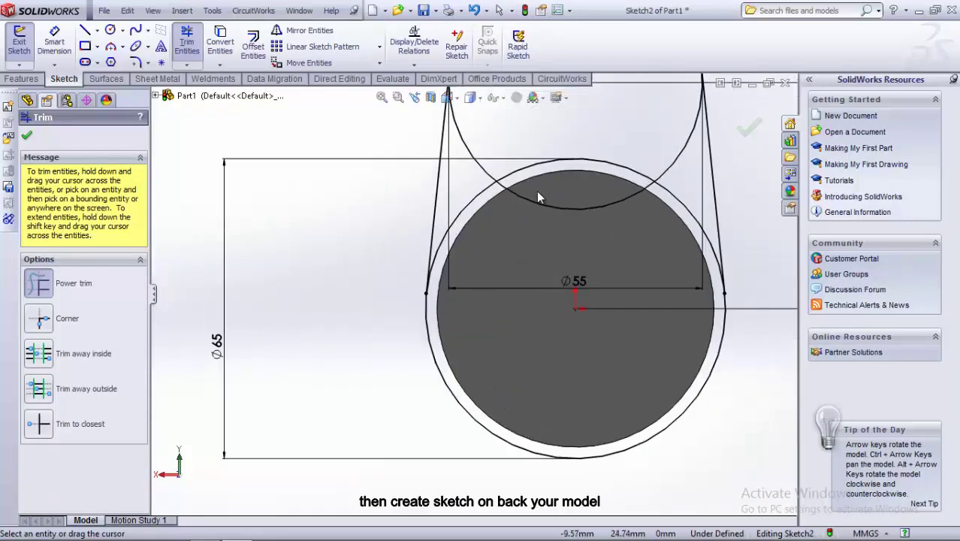
mouse_move(566, 145)
mouse_down()
mouse_move(576, 197)
mouse_move(664, 167)
mouse_move(680, 193)
mouse_move(656, 143)
mouse_up()
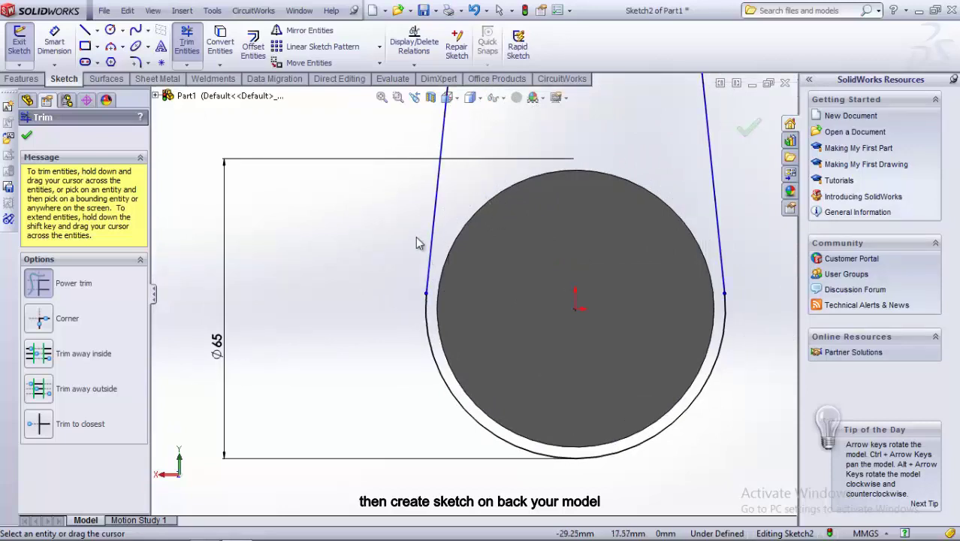
scroll(415, 244, up, 3)
scroll(413, 244, down, 1)
scroll(413, 244, down, 2)
scroll(411, 243, up, 1)
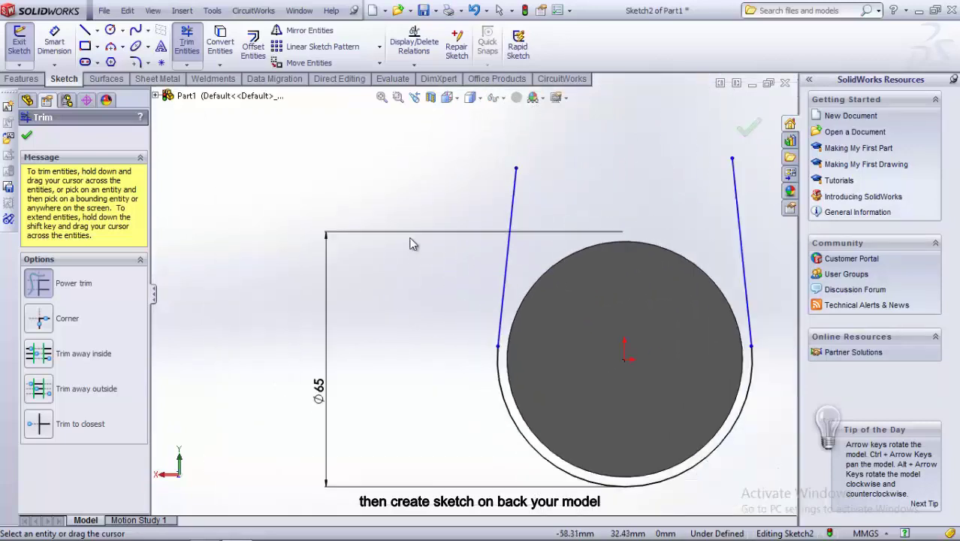
scroll(412, 244, up, 3)
click(30, 135)
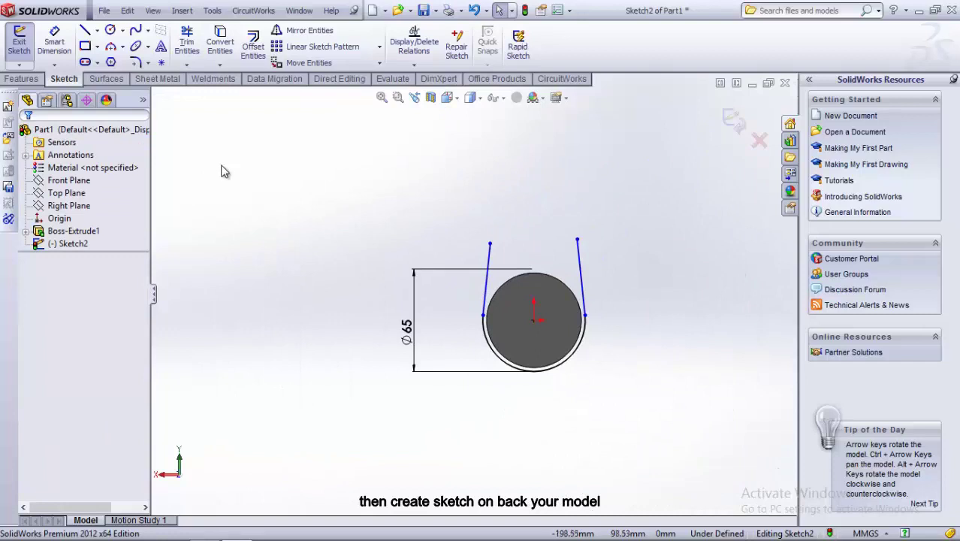
Try a further trim at the top and undo it with Ctrl+Z.
click(187, 41)
scroll(500, 255, down, 2)
scroll(614, 285, down, 2)
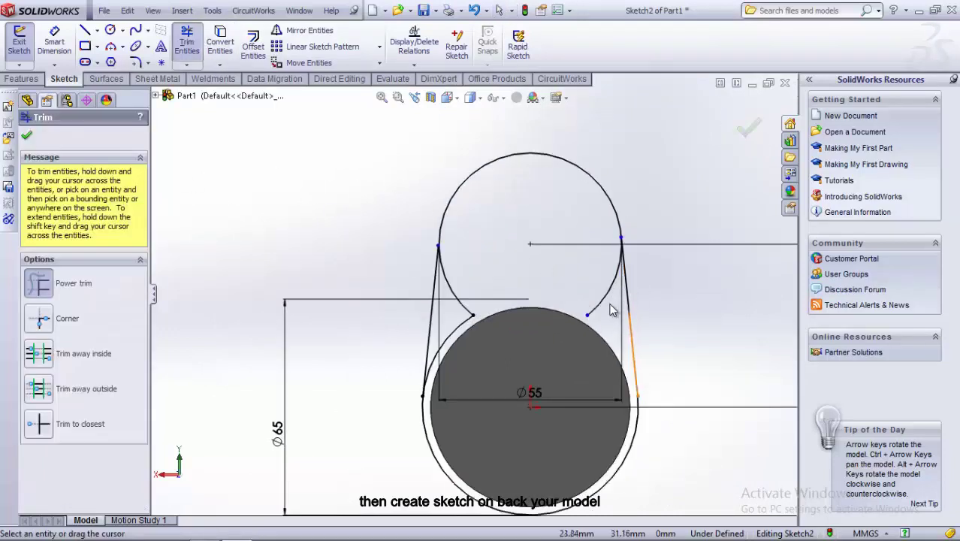
drag(611, 310, 599, 292)
key(ctrl+z)
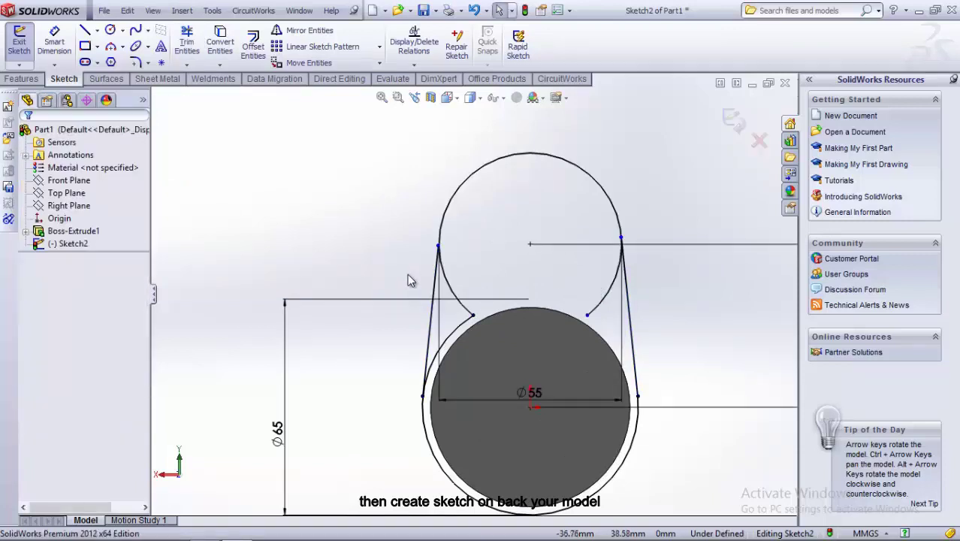
scroll(421, 247, down, 3)
scroll(499, 269, down, 3)
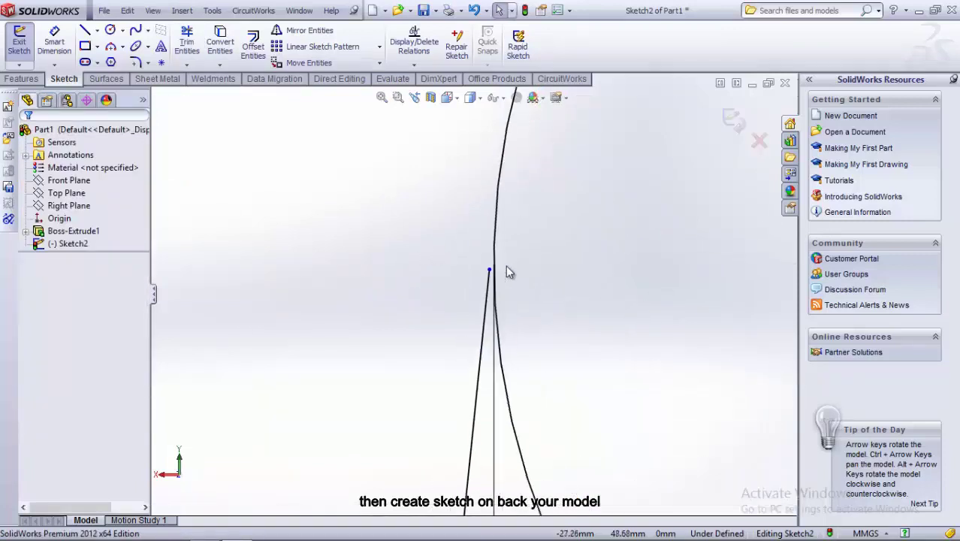
Make one tangent line's endpoint coincident with the arc it meets.
click(489, 270)
ctrl+click(493, 259)
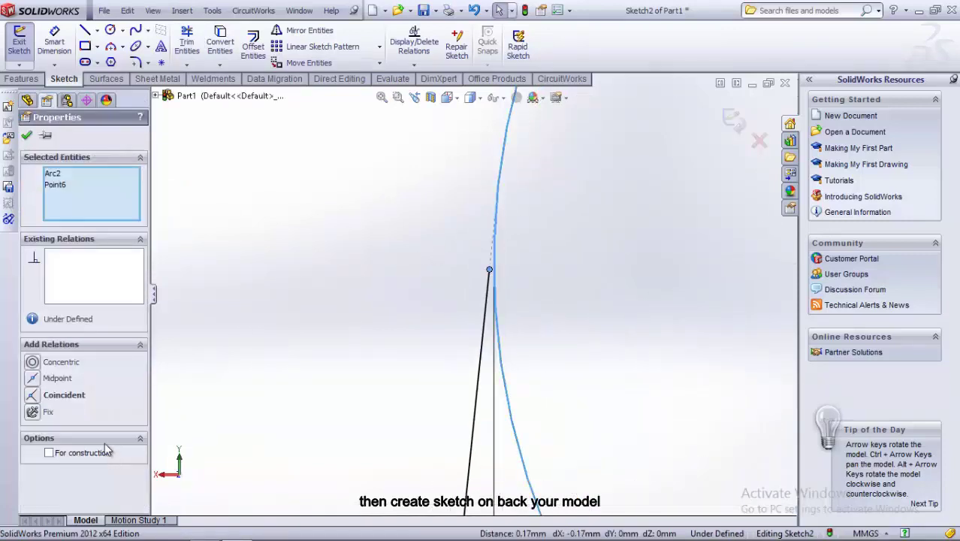
click(31, 398)
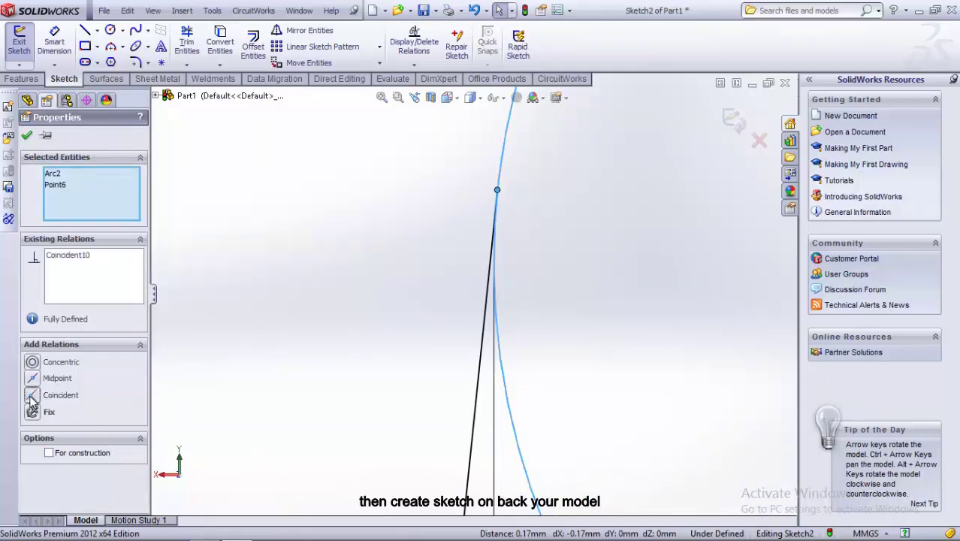
click(443, 289)
scroll(440, 289, up, 2)
scroll(439, 292, up, 2)
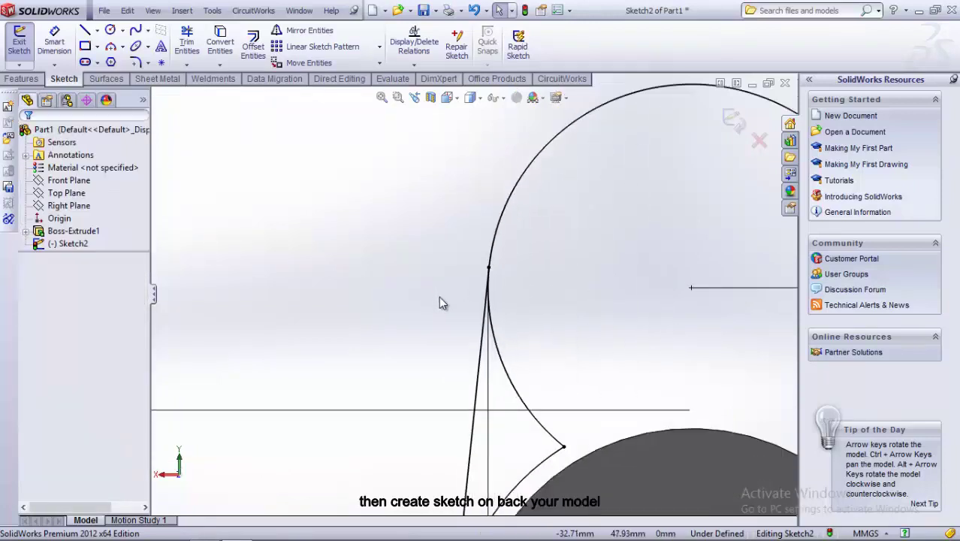
scroll(439, 296, up, 3)
scroll(525, 263, down, 3)
scroll(396, 197, down, 3)
scroll(313, 193, down, 1)
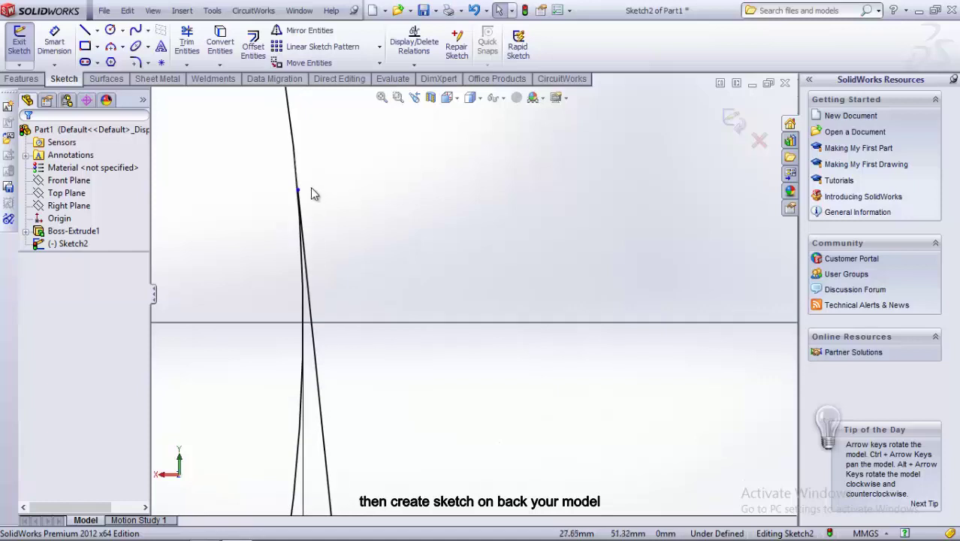
Make the other tangent line's endpoint coincident with its matching arc.
click(298, 191)
ctrl+click(296, 176)
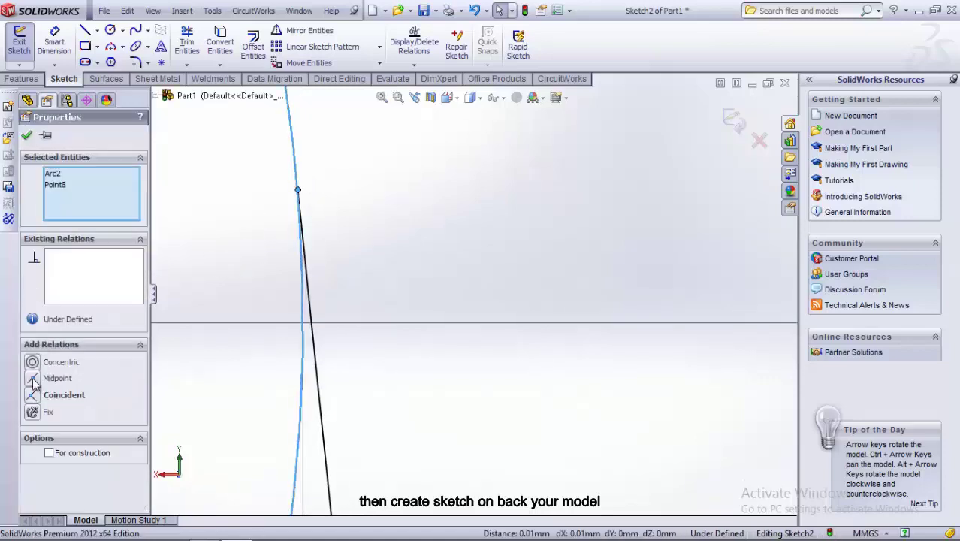
click(31, 400)
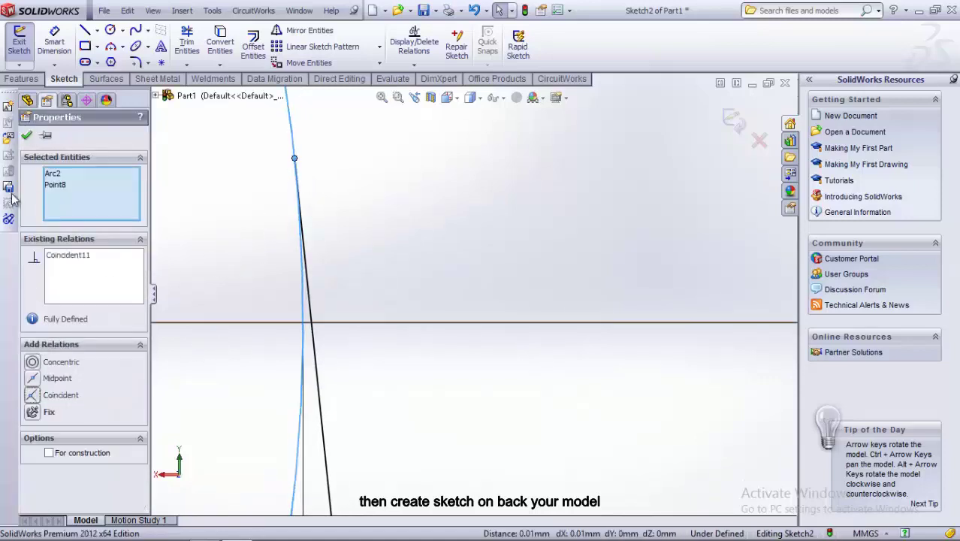
click(27, 133)
scroll(385, 232, up, 3)
scroll(395, 261, up, 5)
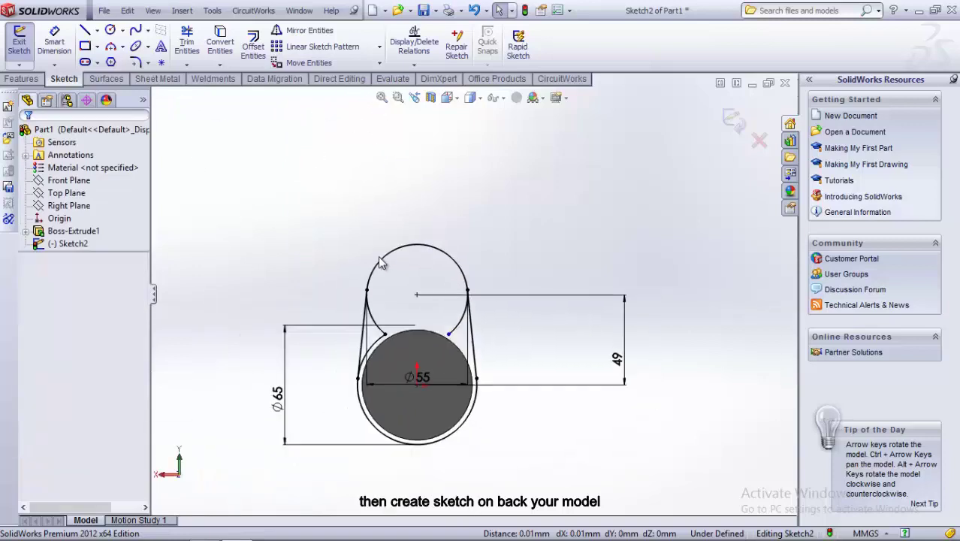
Trim the right and left inner arc stubs, then switch to isometric view.
click(187, 42)
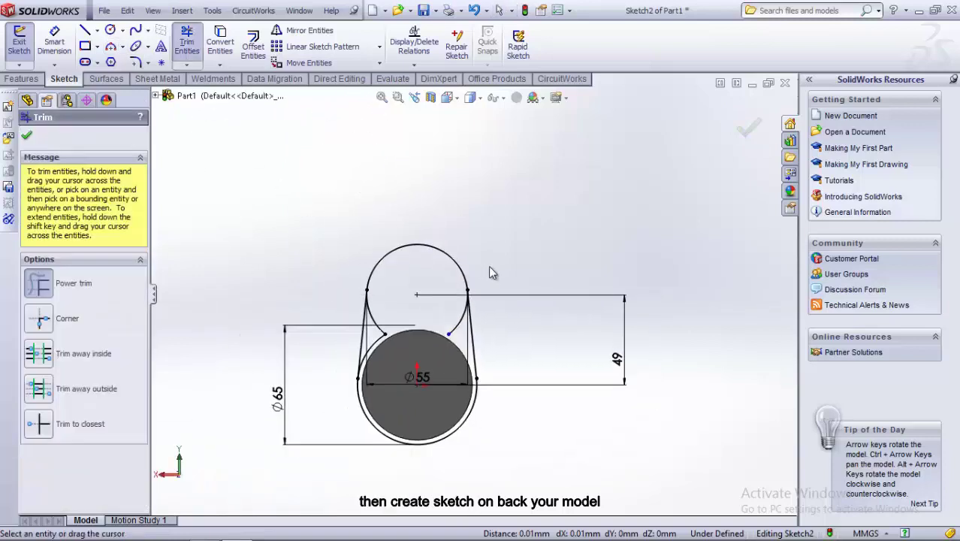
scroll(480, 293, up, 3)
scroll(451, 353, up, 3)
drag(443, 369, 426, 328)
scroll(426, 328, down, 3)
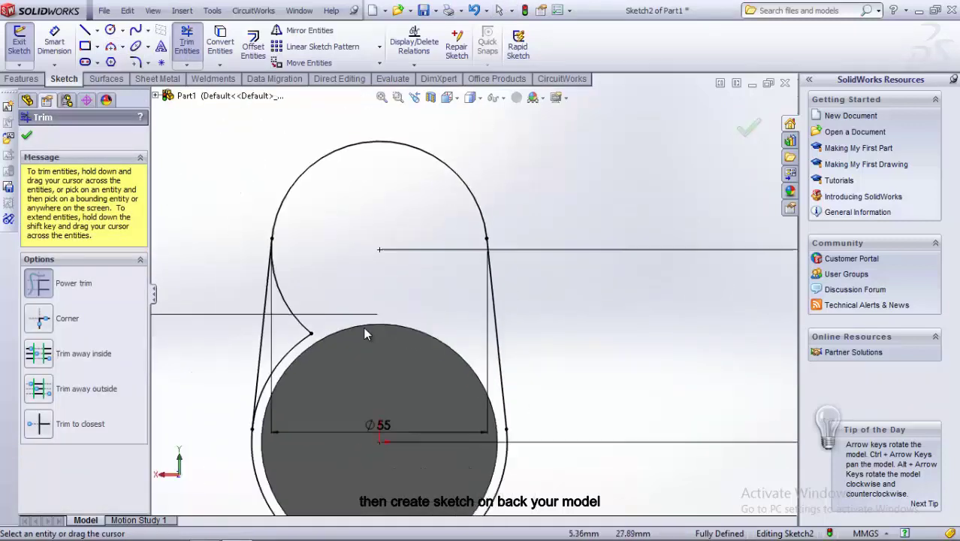
drag(291, 332, 298, 354)
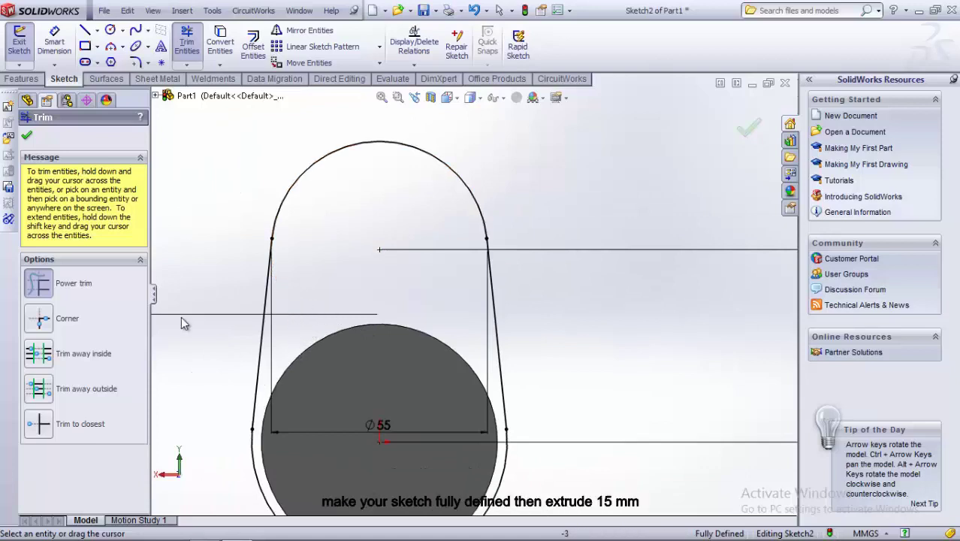
click(27, 138)
key(ctrl+7)
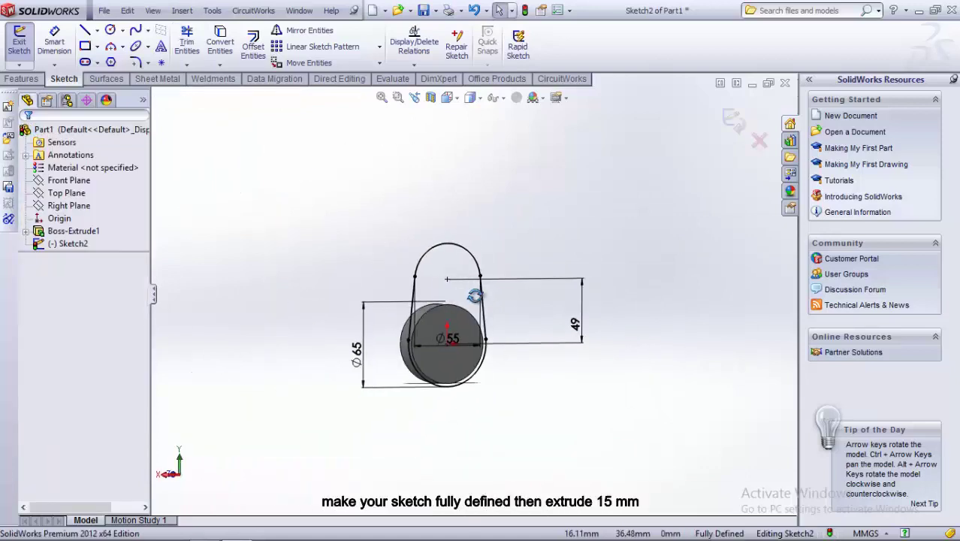
click(22, 78)
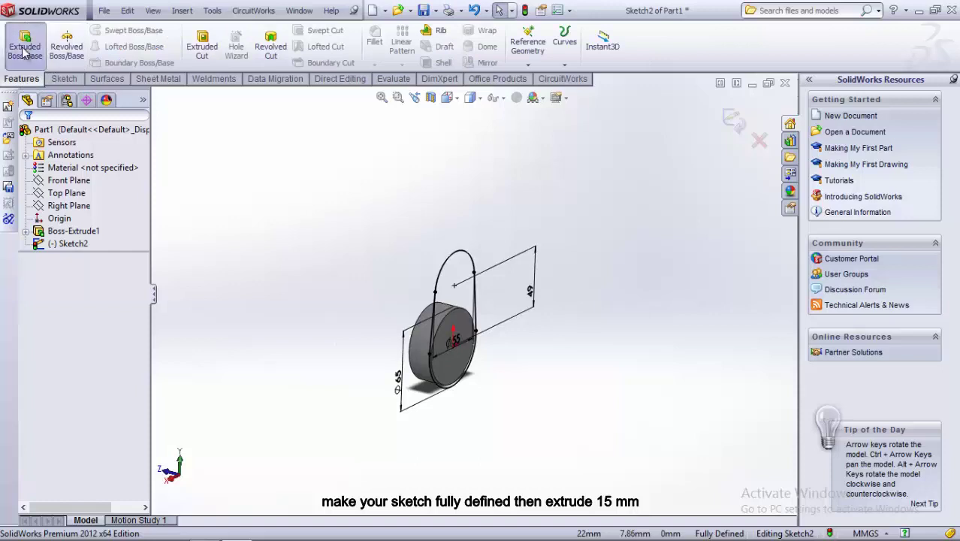
Extrude the crank-web outline 15 mm blind to create Boss-Extrude2.
click(24, 50)
text(15)
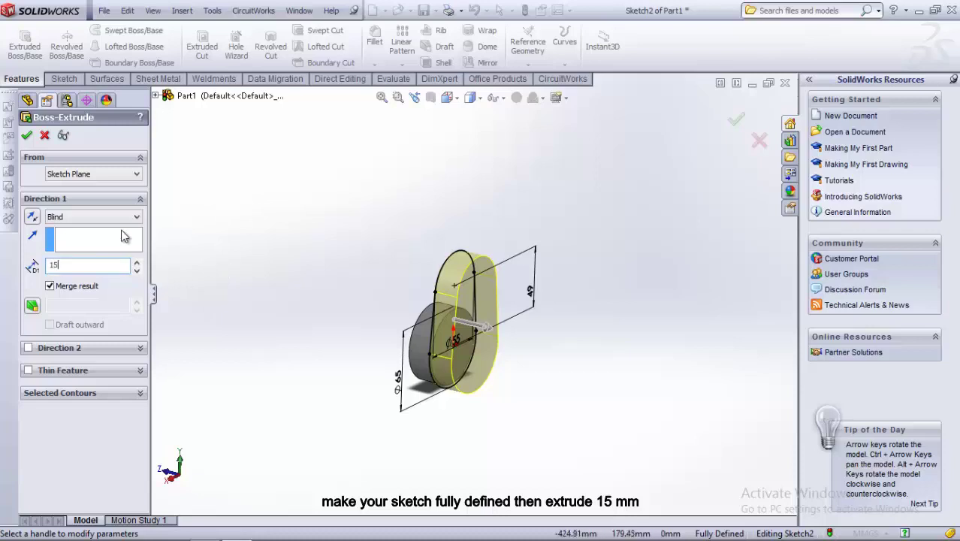
click(27, 136)
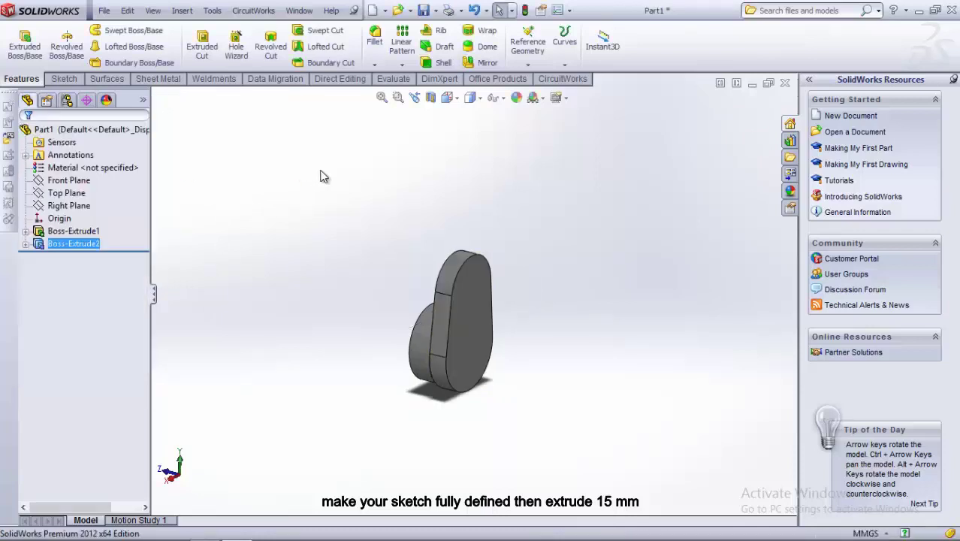
Start a new sketch on the web's front face, viewed Normal To.
click(477, 305)
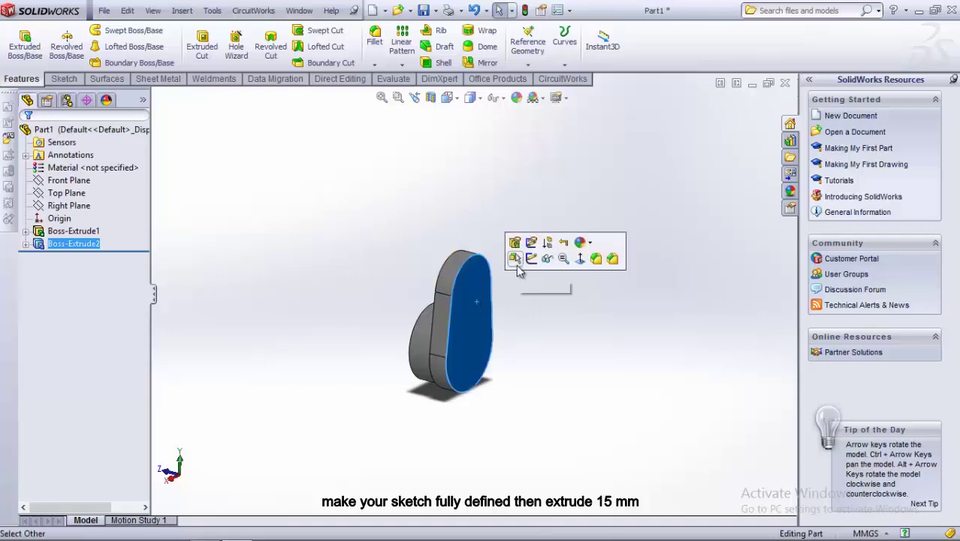
click(526, 261)
click(452, 106)
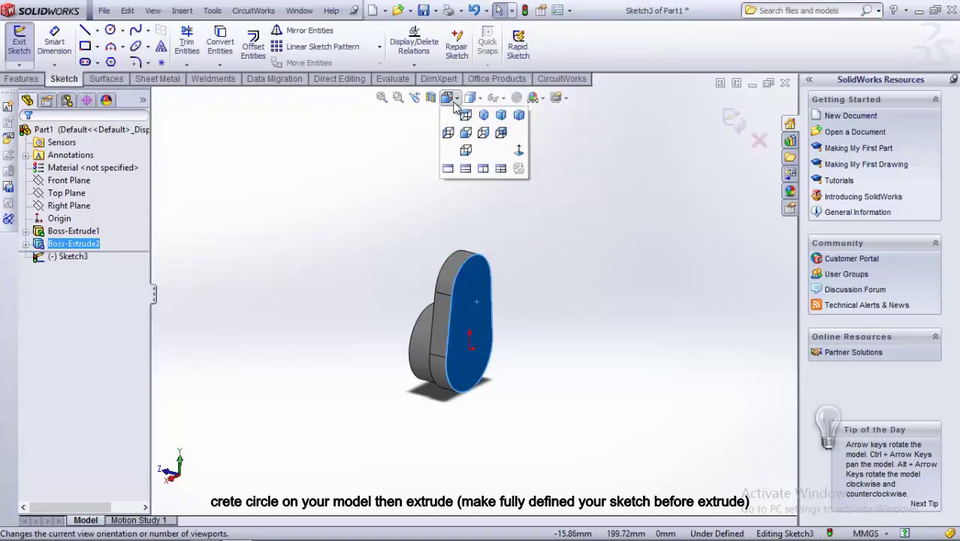
click(520, 147)
Draw a circle near the face top and dimension its diameter 48 mm.
click(110, 30)
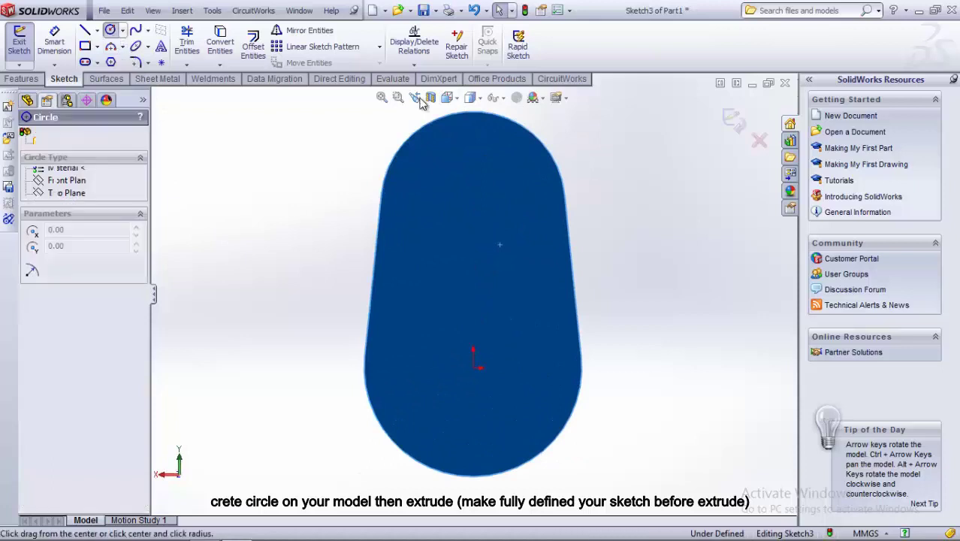
click(472, 187)
click(504, 208)
click(55, 38)
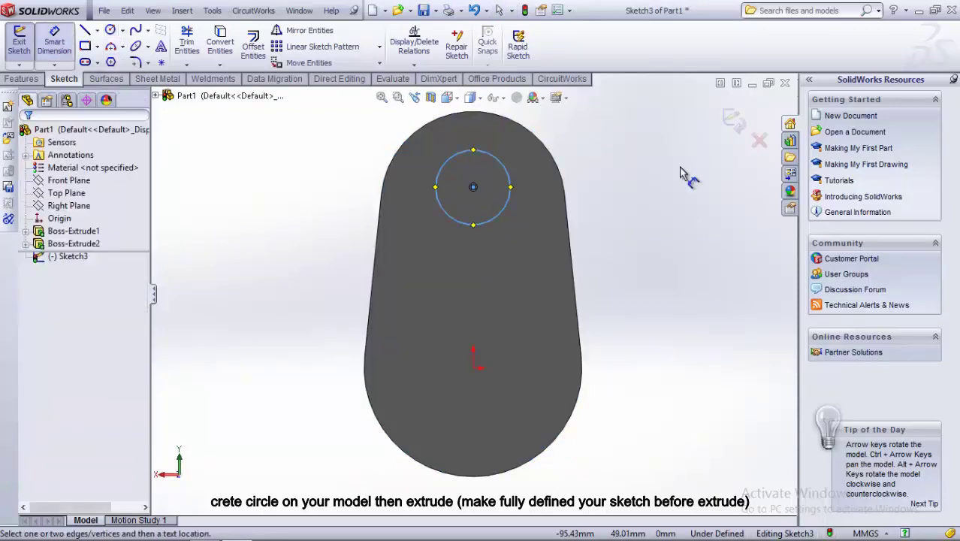
click(499, 214)
click(534, 279)
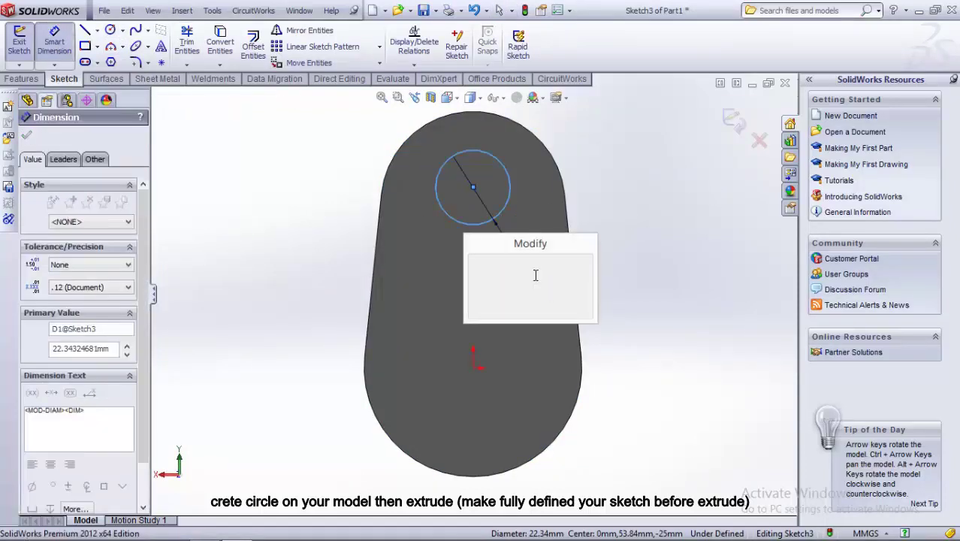
text(48)
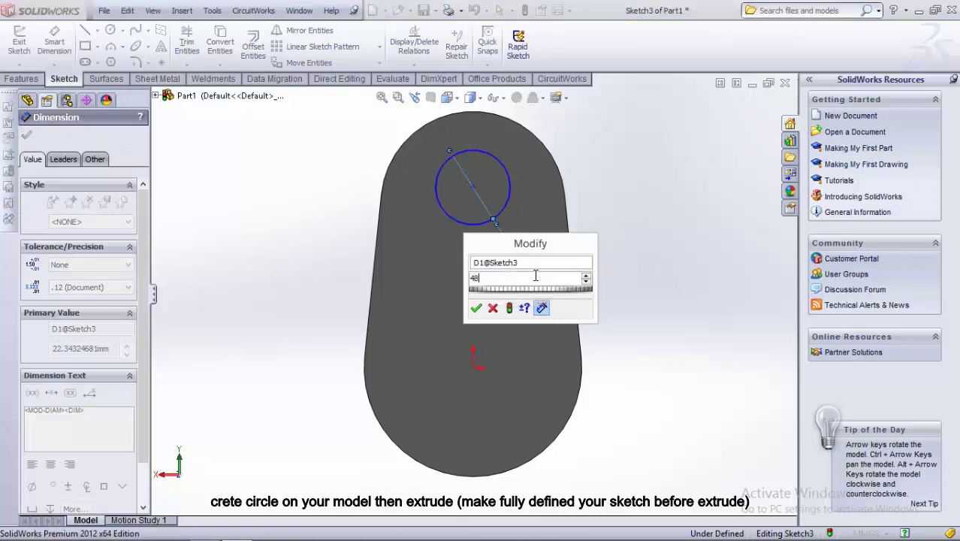
key(Return)
key(Escape)
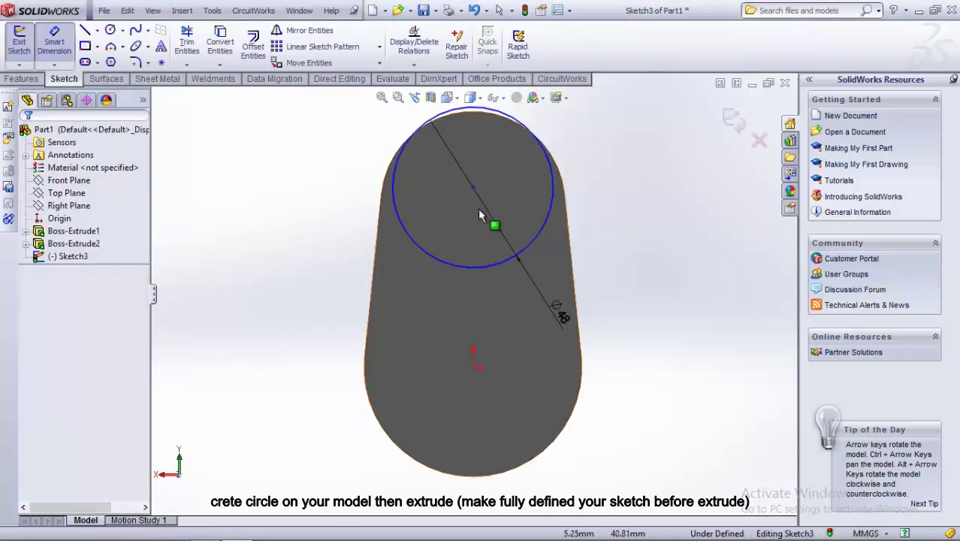
Make the Ø48 circle concentric with the web's top arc edge.
click(473, 186)
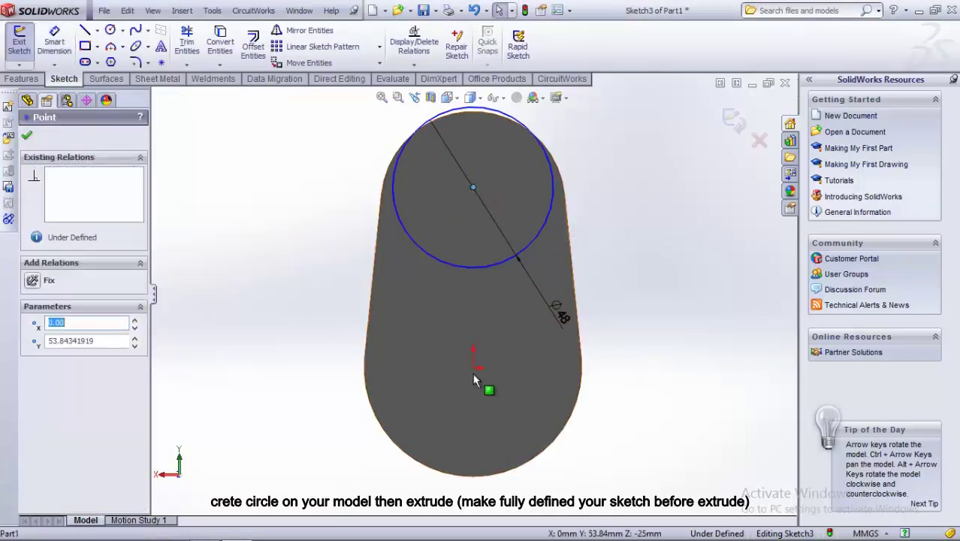
ctrl+click(472, 367)
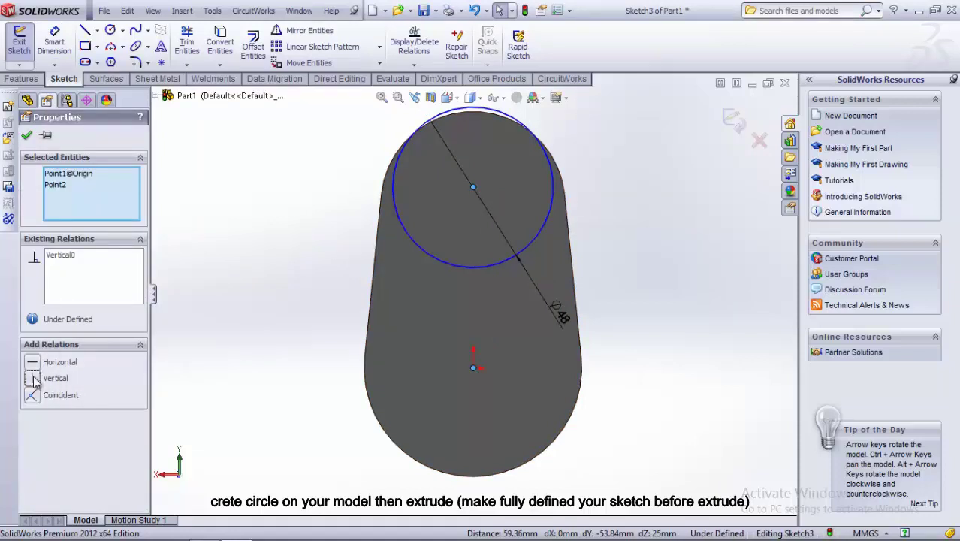
click(27, 136)
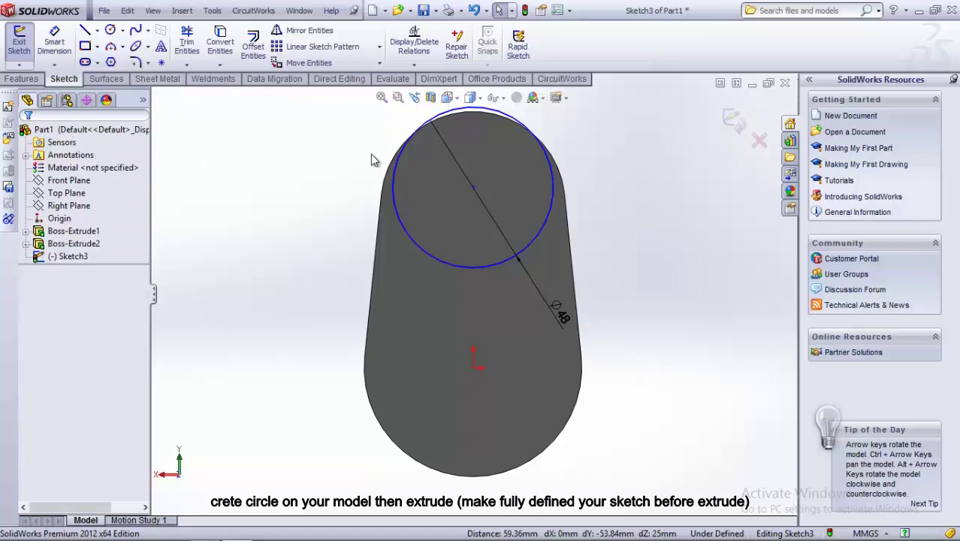
click(491, 264)
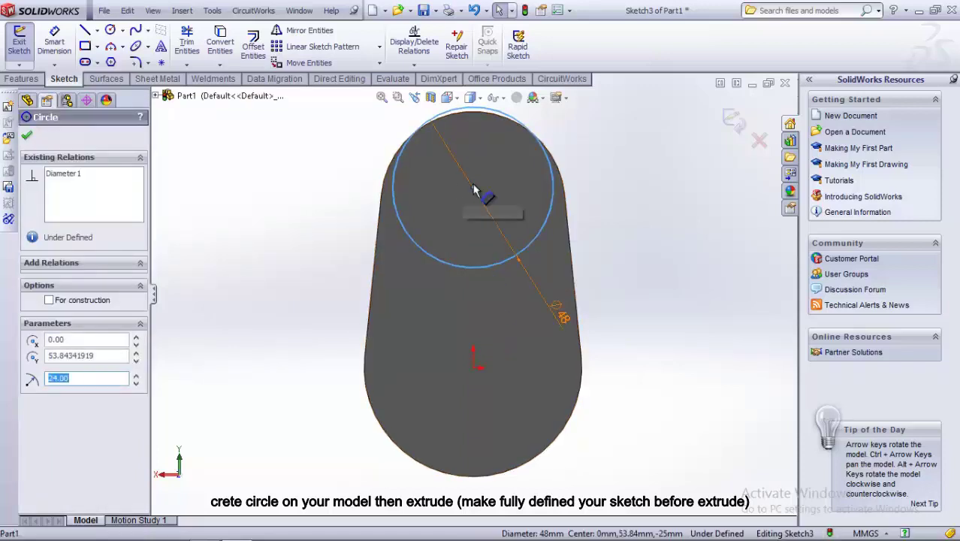
drag(473, 186, 473, 272)
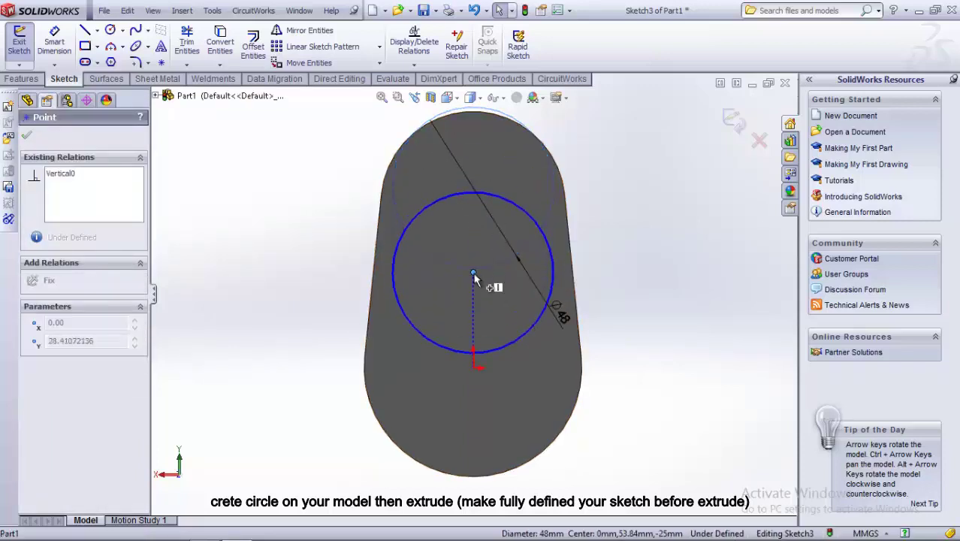
click(479, 194)
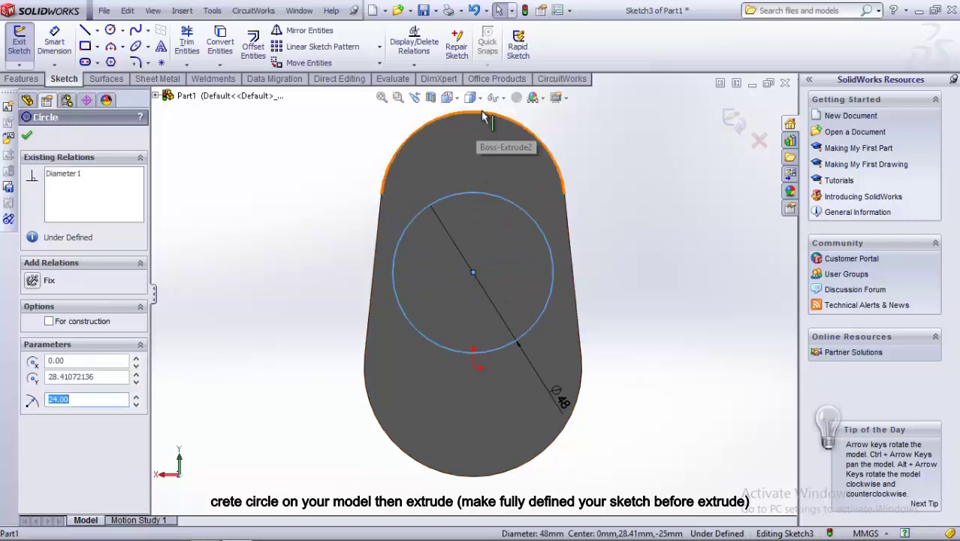
ctrl+click(481, 111)
click(33, 394)
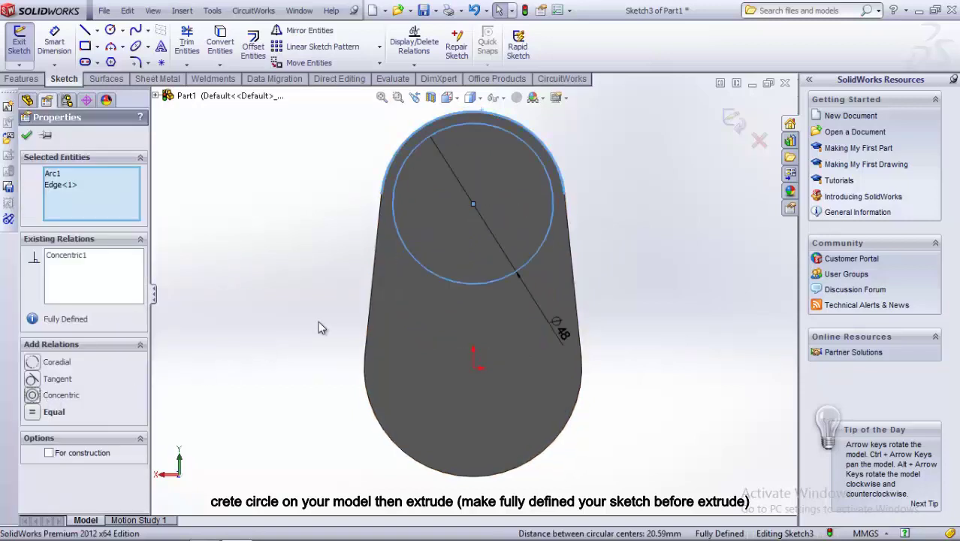
click(26, 136)
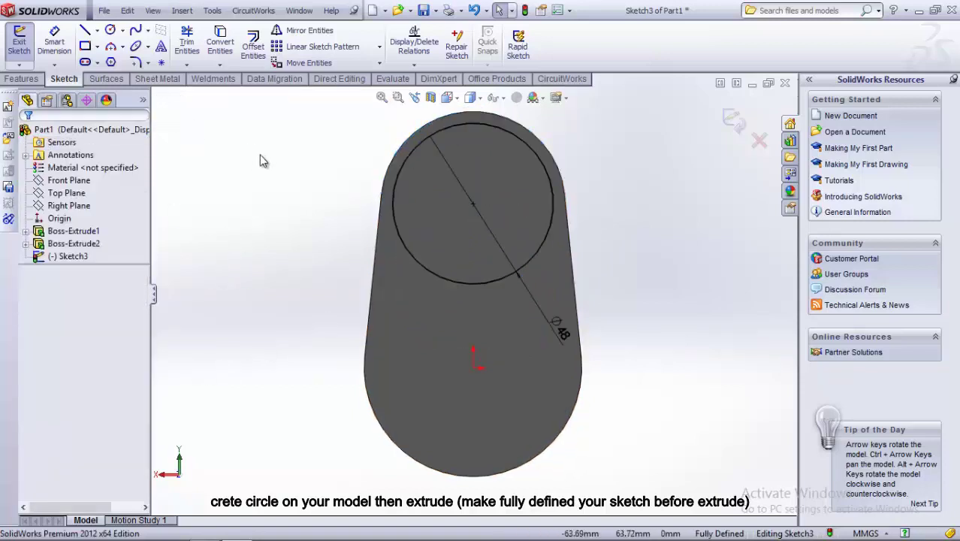
click(38, 78)
Extrude the Ø48 circle 40 mm into a cylinder as Boss-Extrude3.
click(25, 41)
text(40)
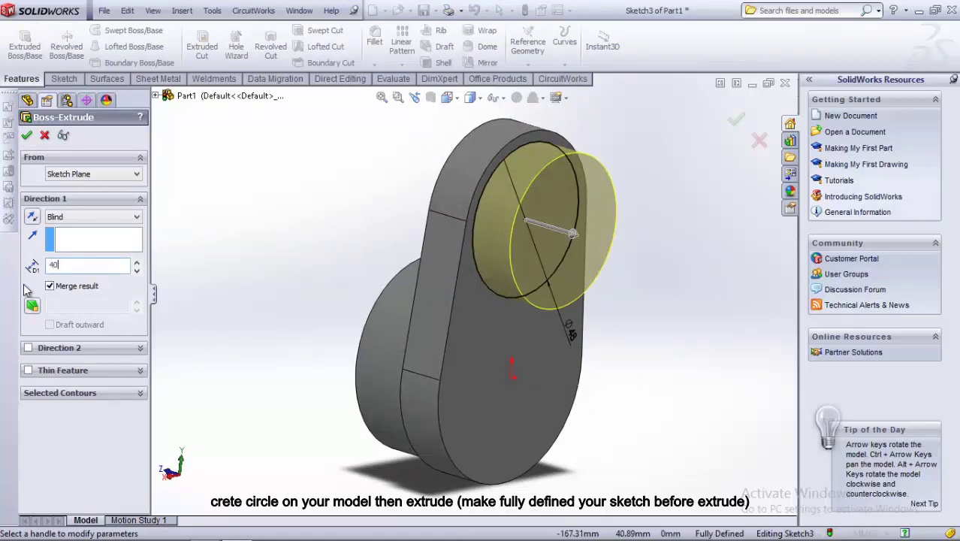
key(Return)
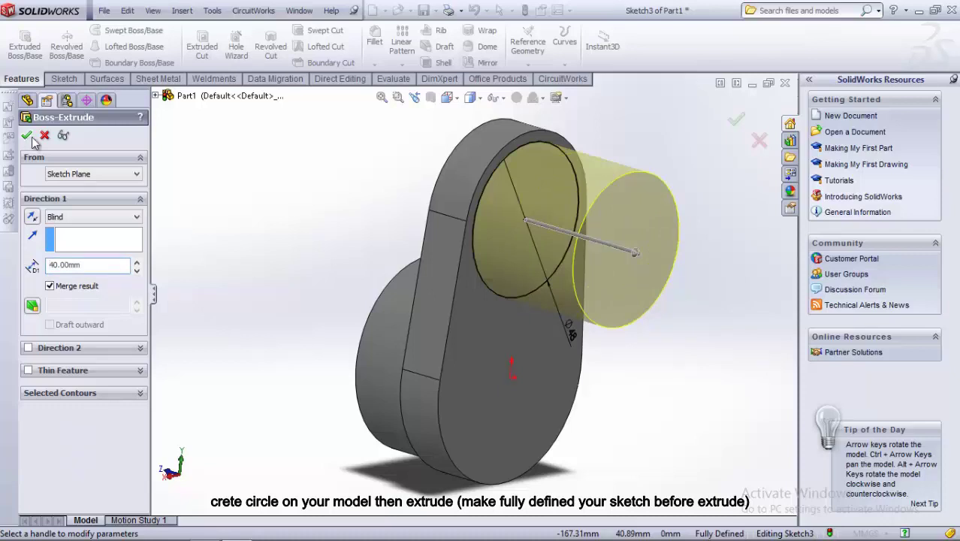
click(27, 136)
scroll(625, 316, up, 2)
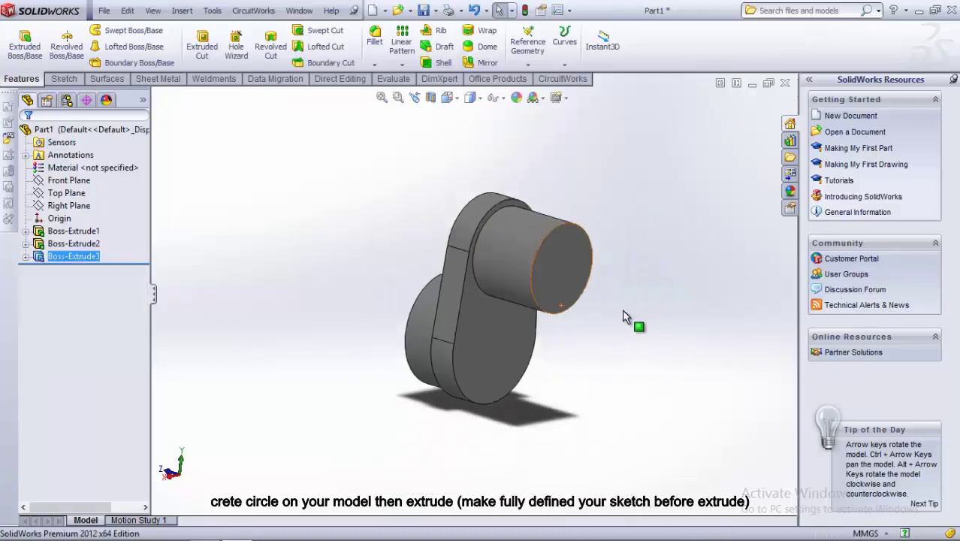
middle_drag(623, 316, 587, 284)
Sketch on the cylinder's end face and convert the web's face outline into it.
click(545, 266)
click(590, 211)
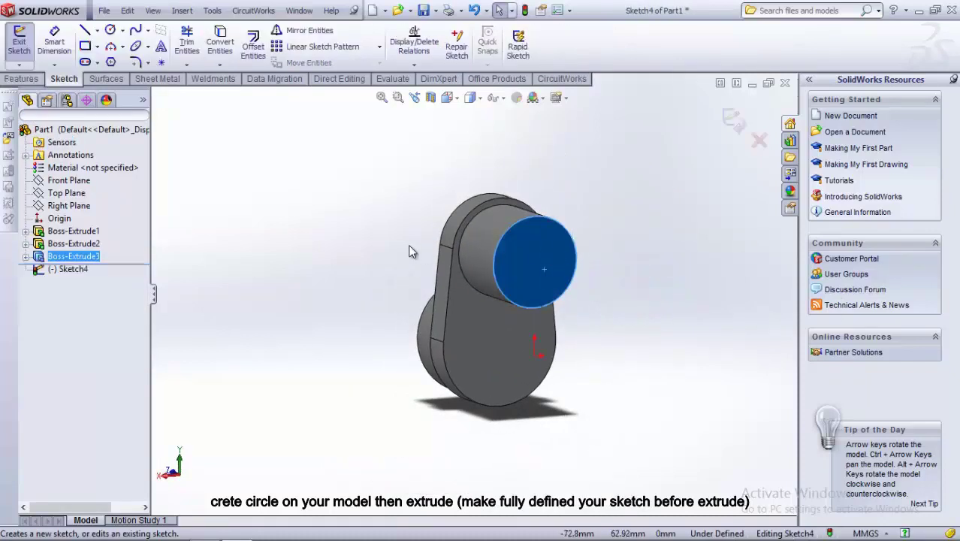
click(406, 252)
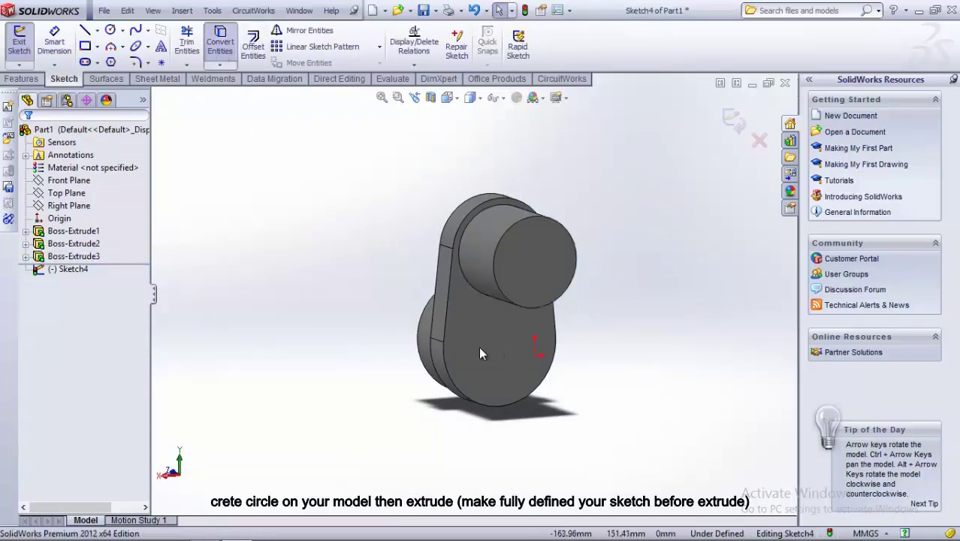
click(465, 332)
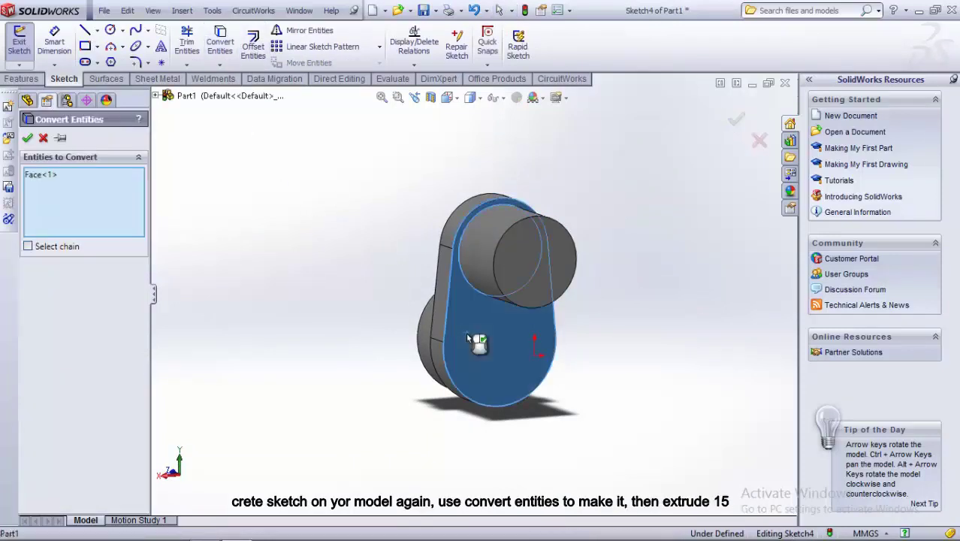
click(27, 138)
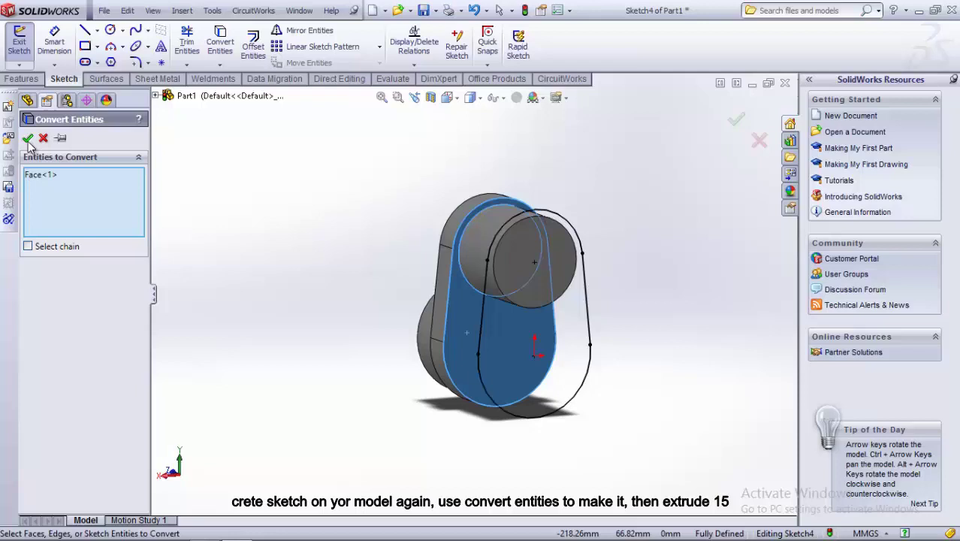
Extrude the converted web outline 15 mm as Boss-Extrude4.
click(22, 78)
click(26, 46)
text(15)
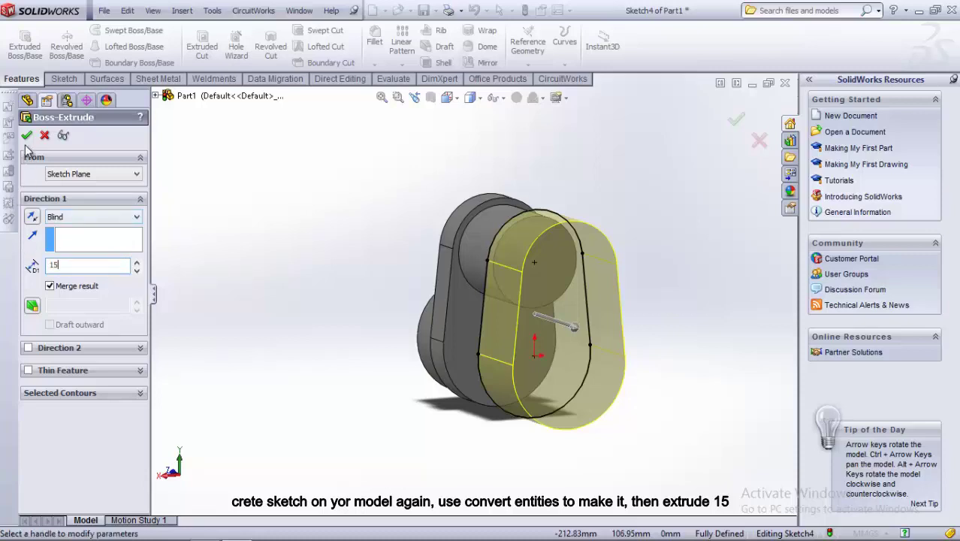
key(Return)
key(Return)
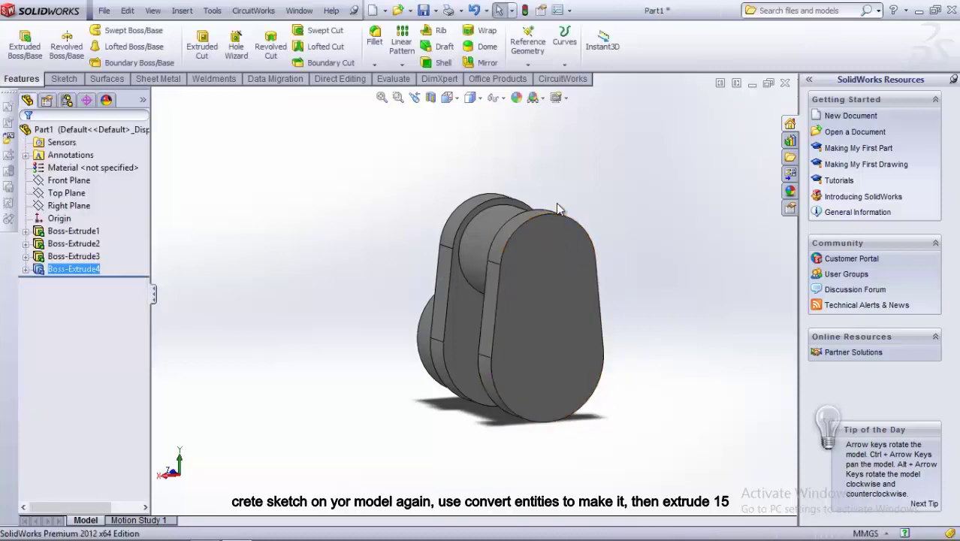
click(67, 210)
Start a sketch on the Right Plane, viewed Normal To.
click(75, 187)
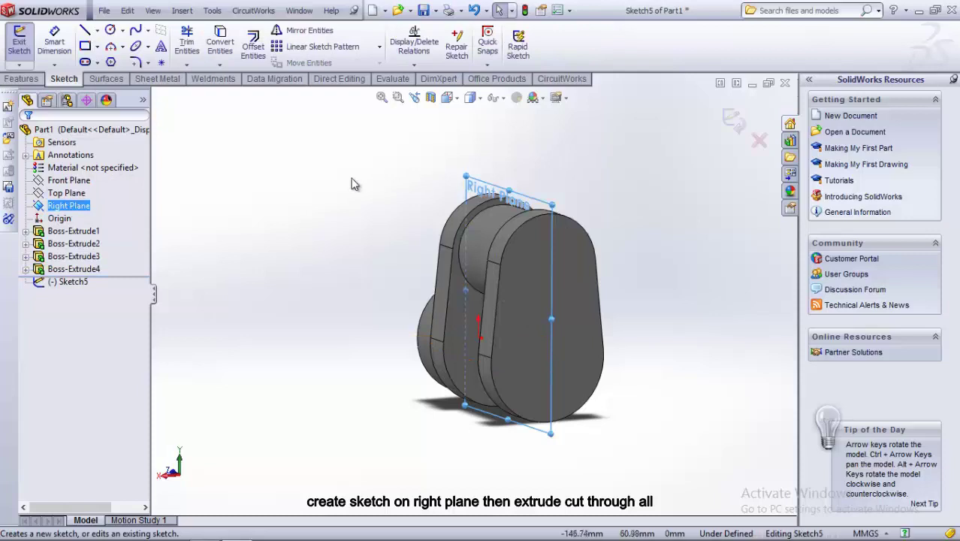
click(447, 97)
click(514, 152)
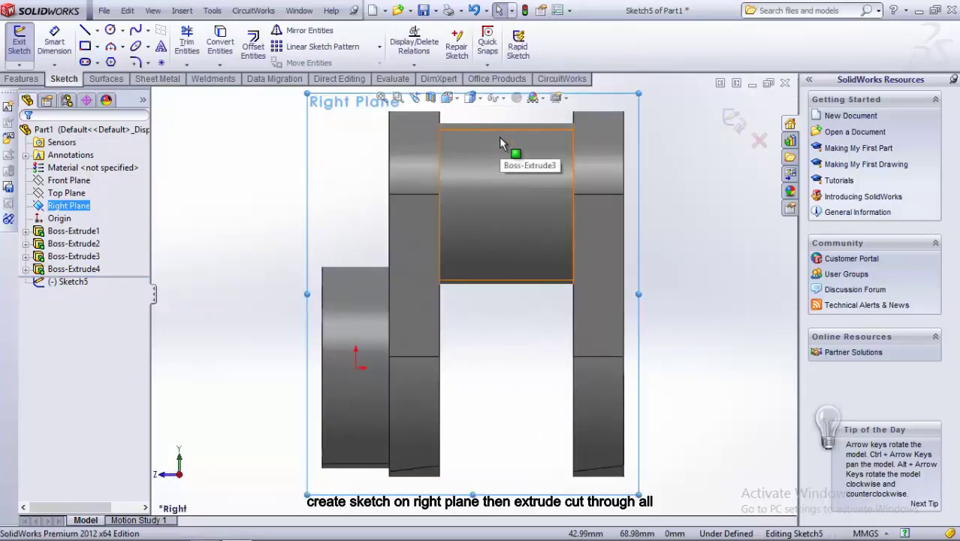
click(203, 165)
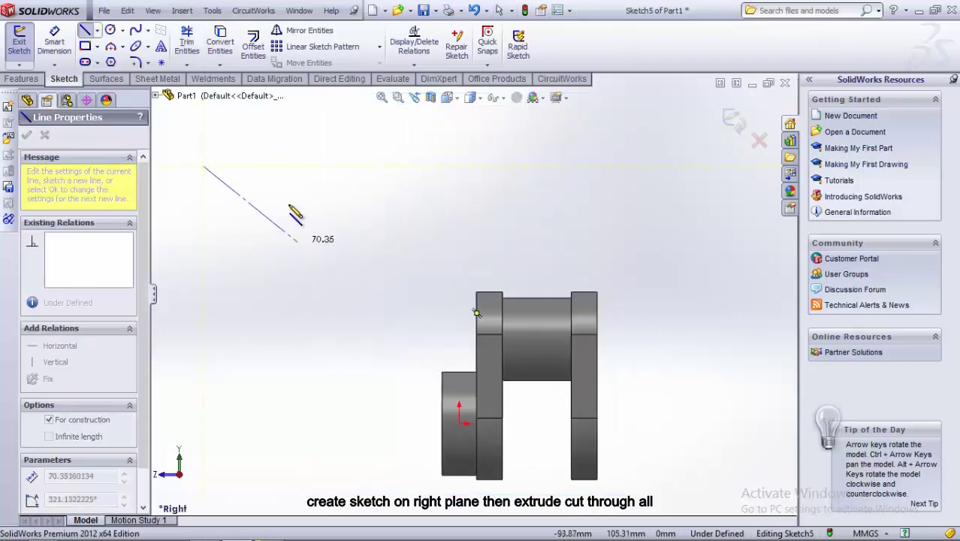
key(Escape)
Convert the left web's top edges and small top face into sketch lines.
click(220, 42)
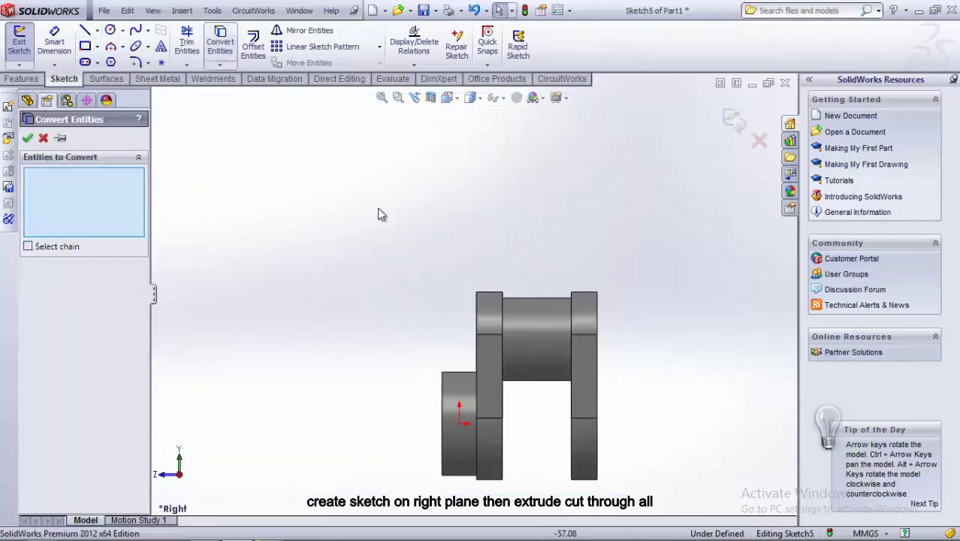
scroll(475, 300, up, 2)
click(474, 298)
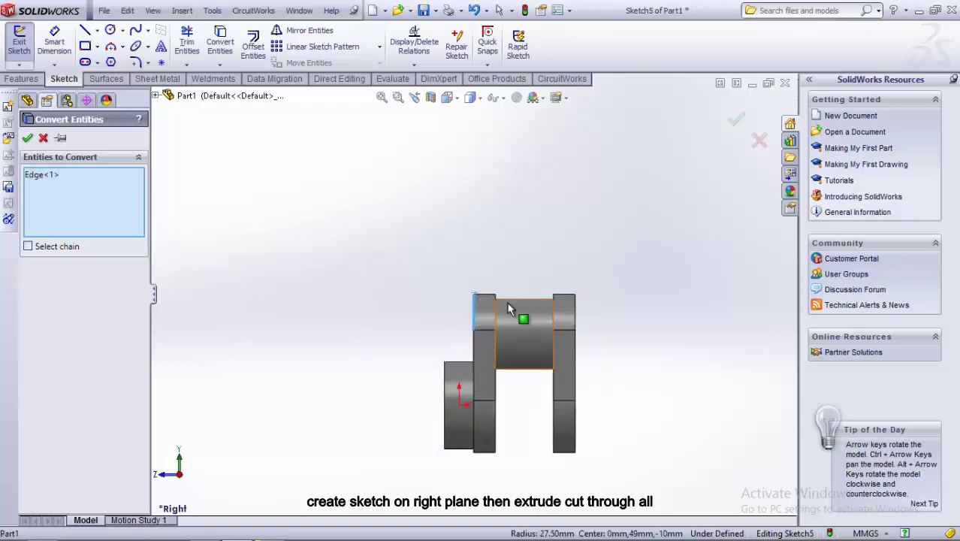
click(488, 311)
click(494, 309)
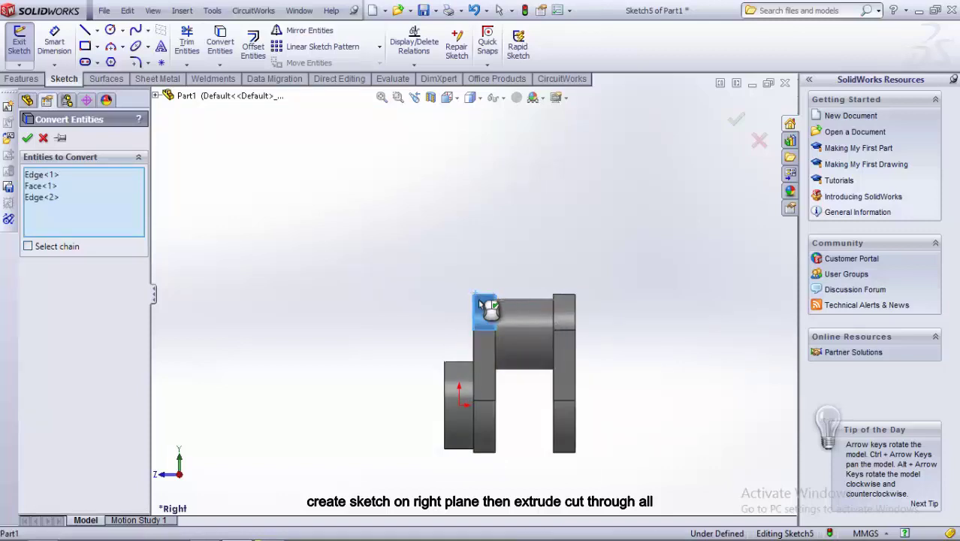
click(27, 137)
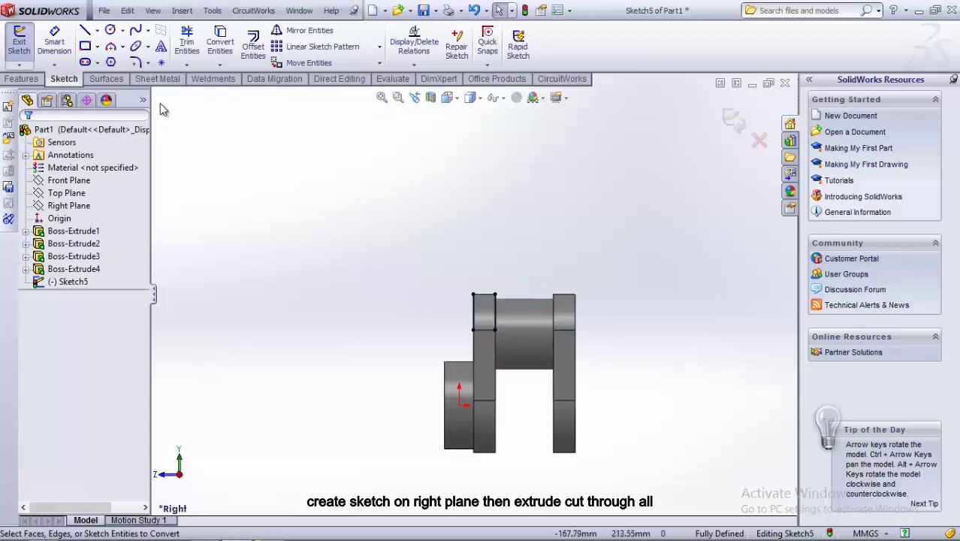
Draw a line along the web's top edge to its corner.
drag(456, 271, 505, 360)
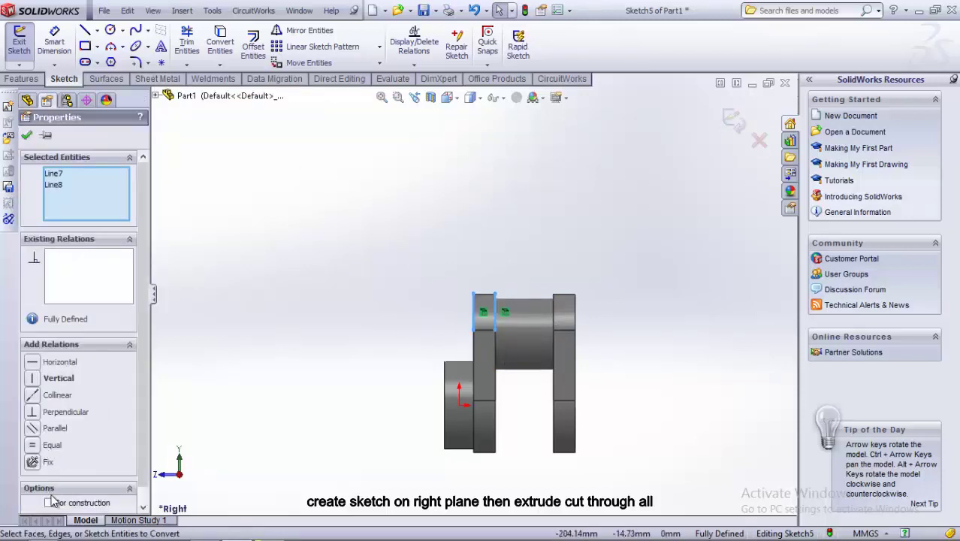
click(27, 135)
click(84, 30)
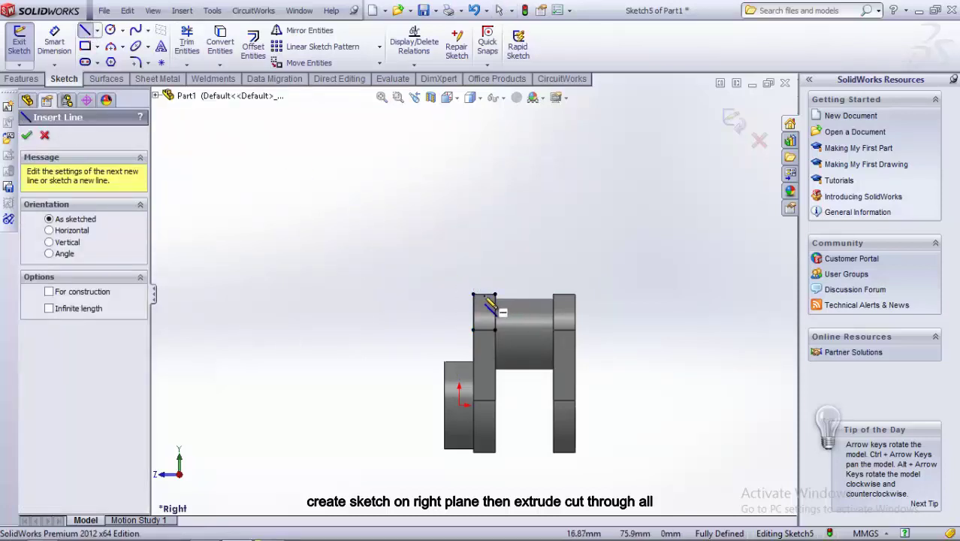
scroll(486, 300, down, 5)
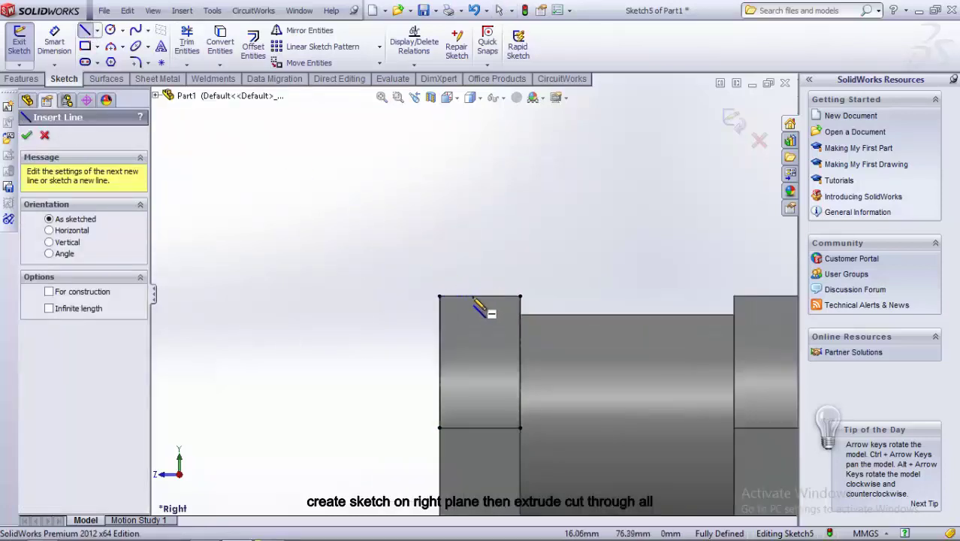
click(439, 296)
click(520, 296)
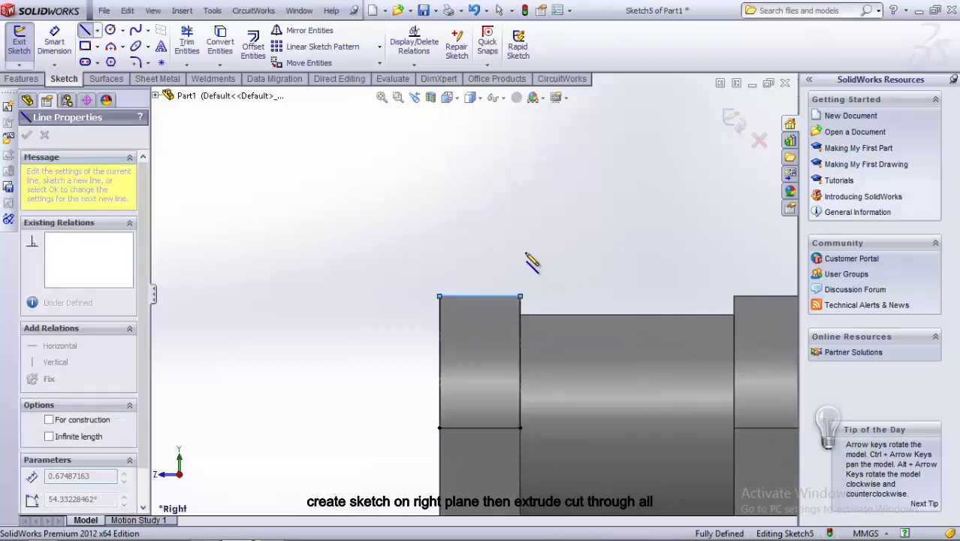
right_click(527, 262)
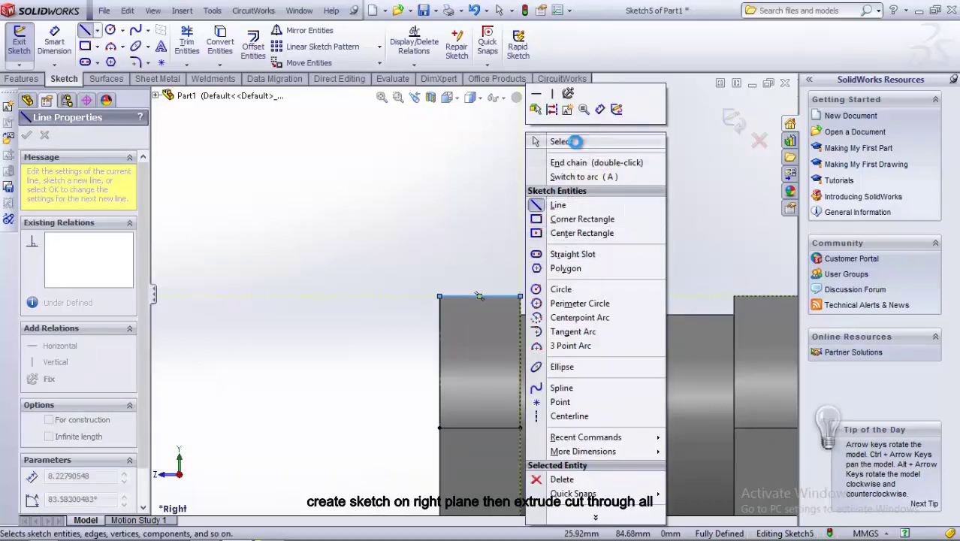
click(561, 142)
Draw a slanted line from the top-edge midpoint down to the web's left edge.
click(85, 30)
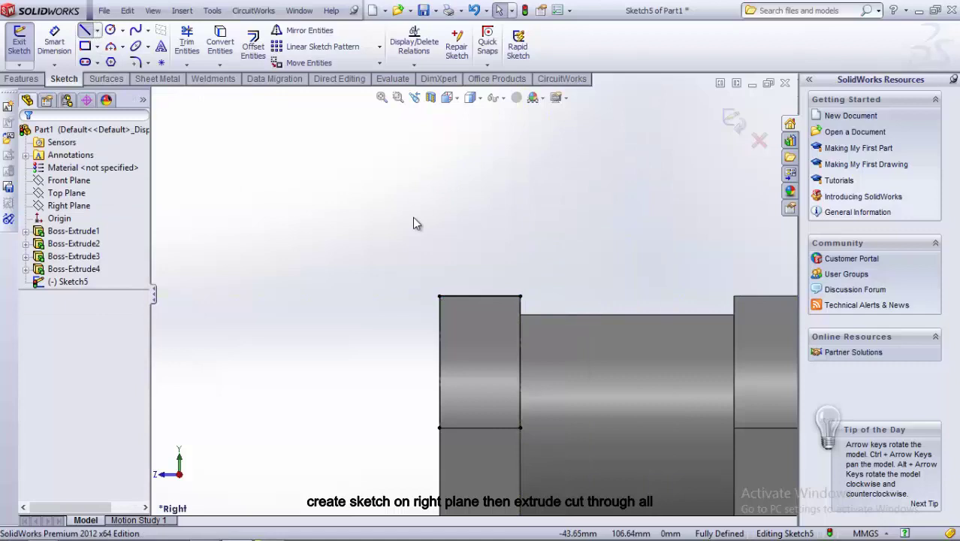
click(479, 295)
scroll(477, 277, up, 5)
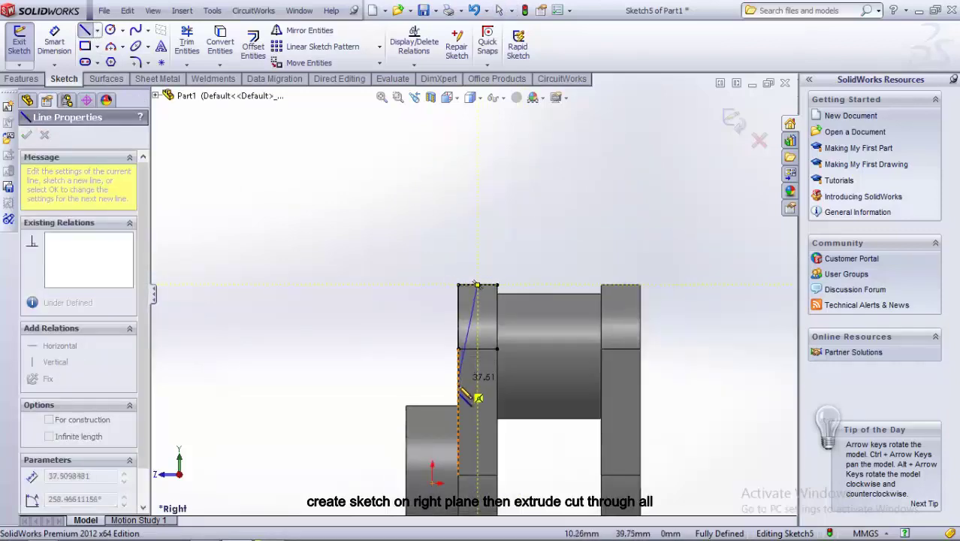
click(458, 391)
right_click(419, 196)
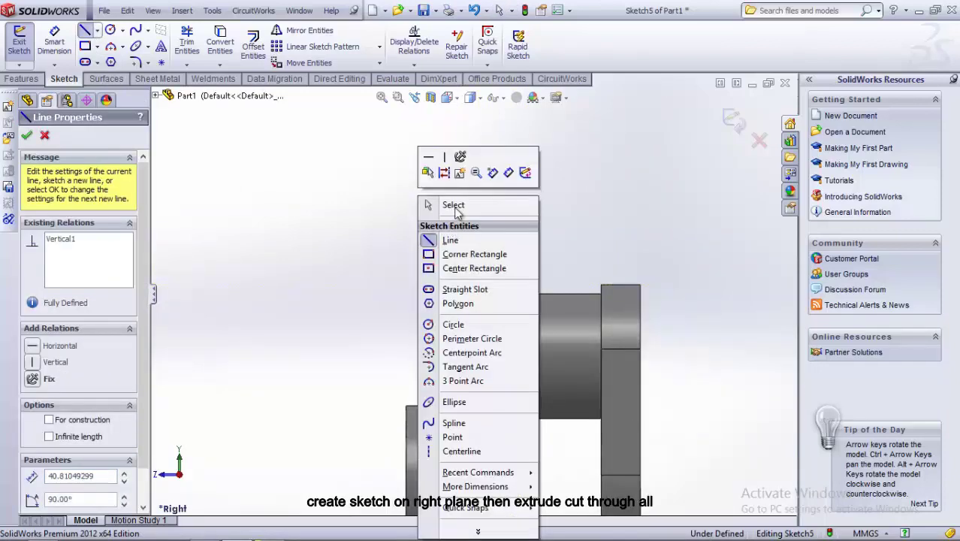
click(452, 207)
Dimension the slanted line's lower endpoint 35 mm above the origin.
key(d)
scroll(324, 279, down, 2)
scroll(353, 308, up, 3)
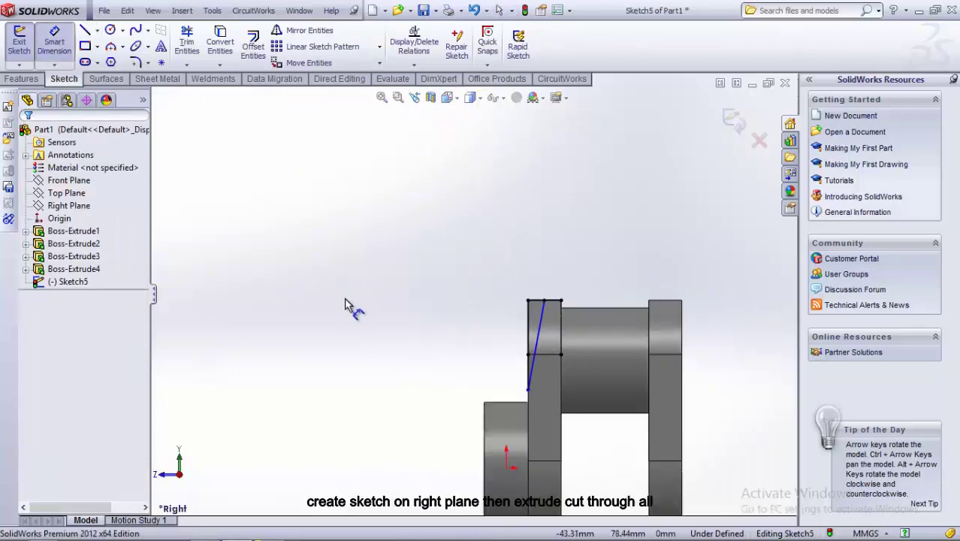
scroll(408, 329, up, 2)
scroll(488, 353, down, 2)
click(513, 342)
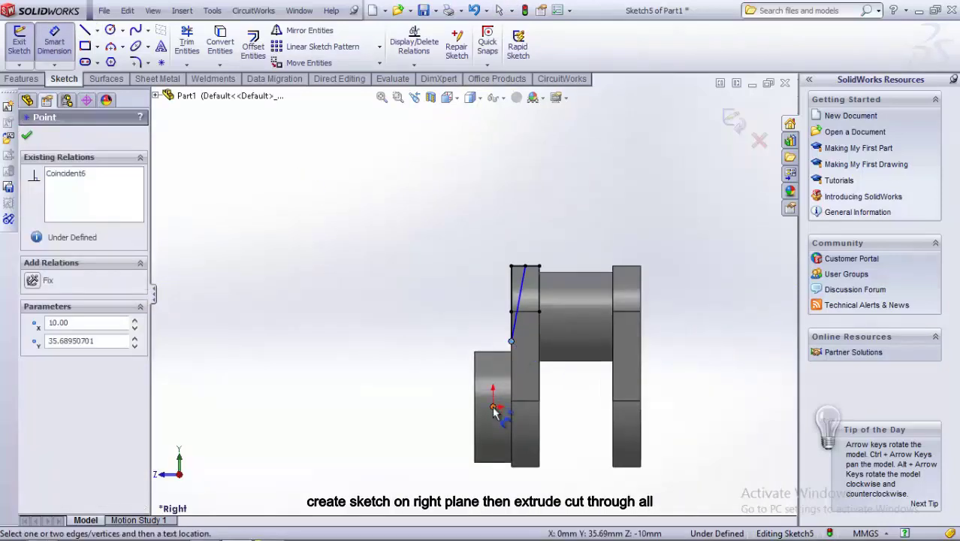
click(493, 404)
click(418, 375)
text(3)
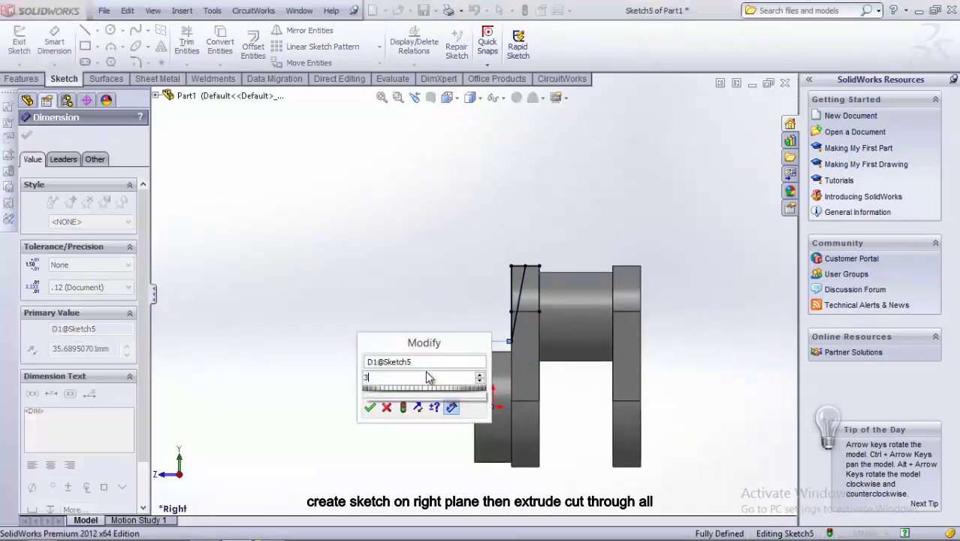
text(5)
key(Return)
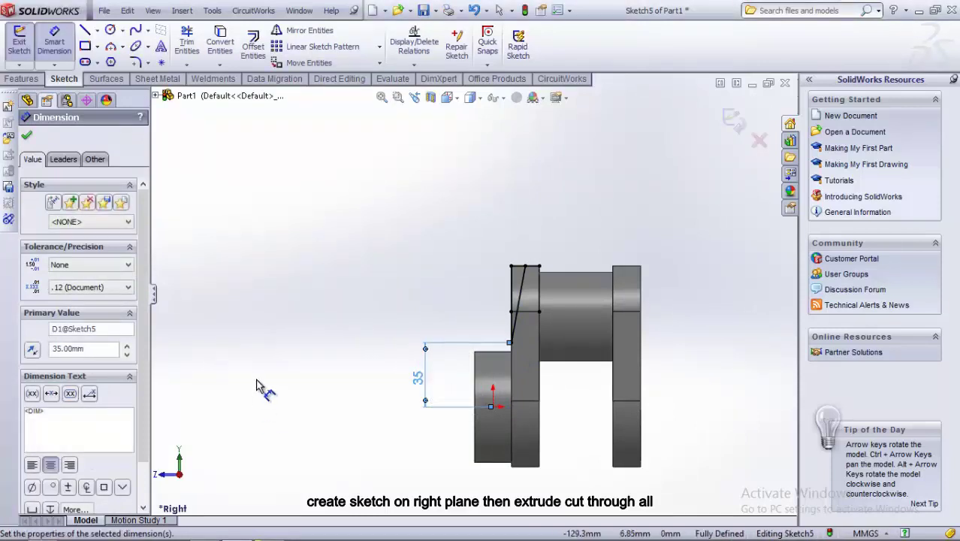
right_click(283, 318)
click(314, 216)
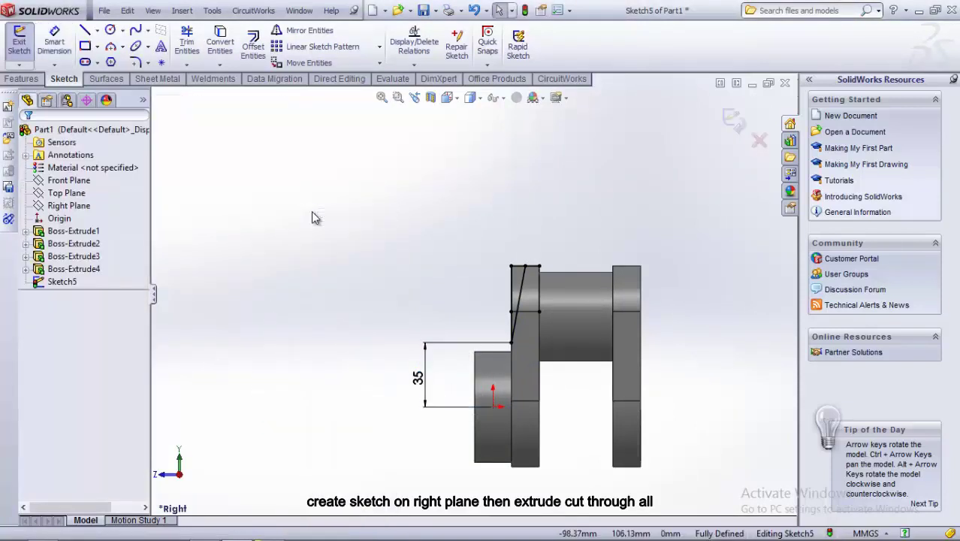
Convert the left web's bottom edge into a sketch line.
click(87, 34)
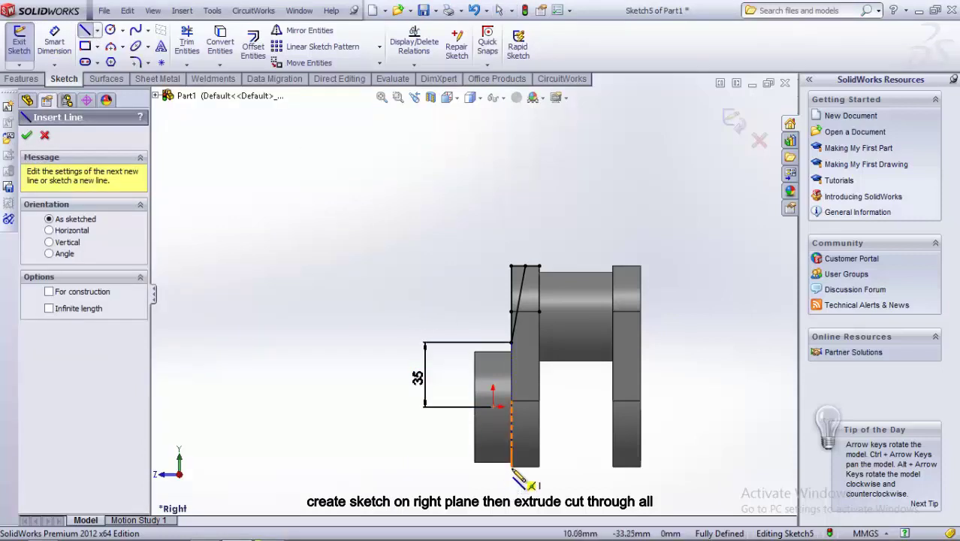
key(Escape)
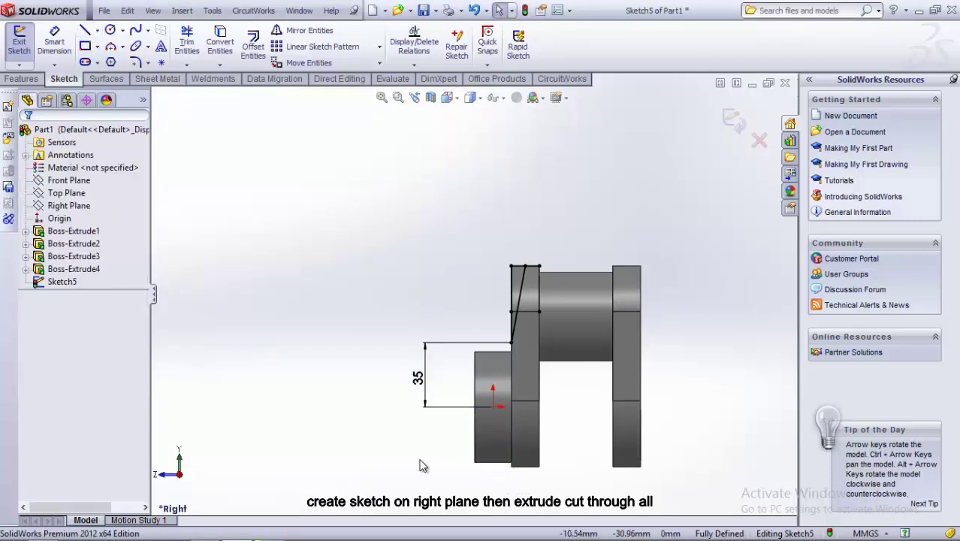
click(220, 42)
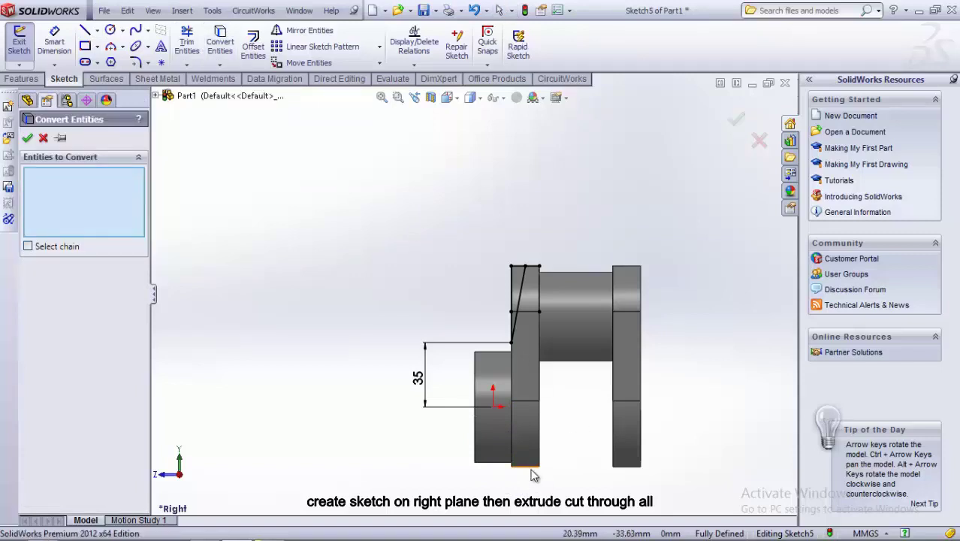
click(531, 475)
click(28, 138)
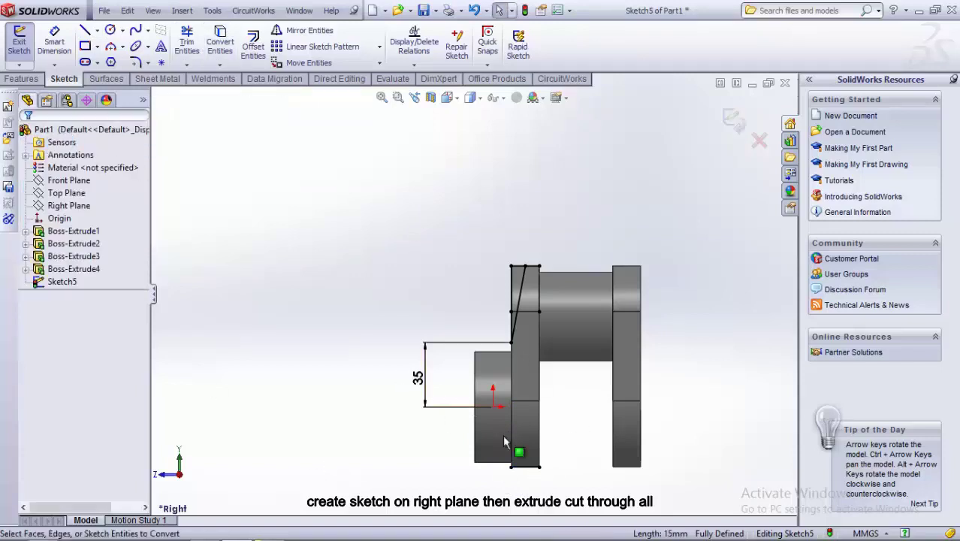
Draw a lower slanted line profile and make it parallel to the upper slanted line.
click(85, 30)
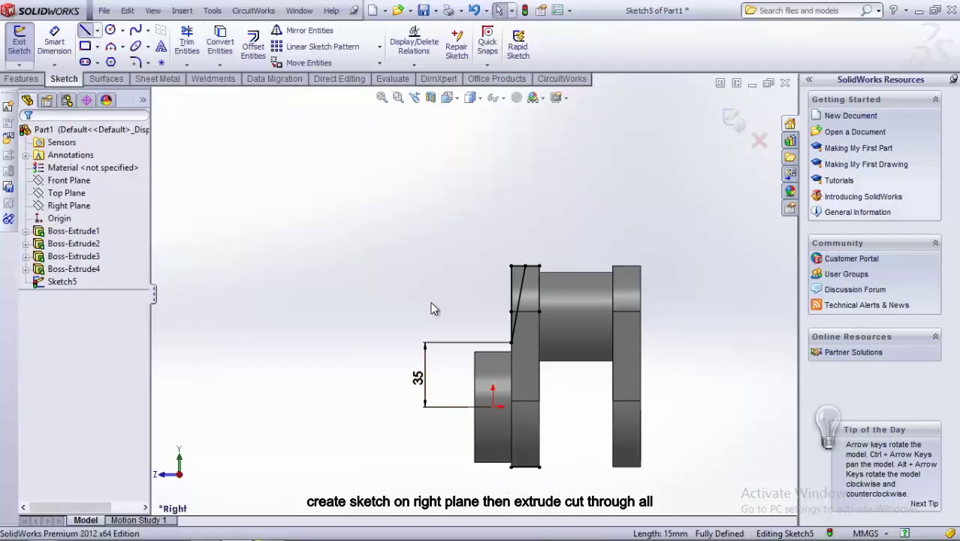
click(525, 466)
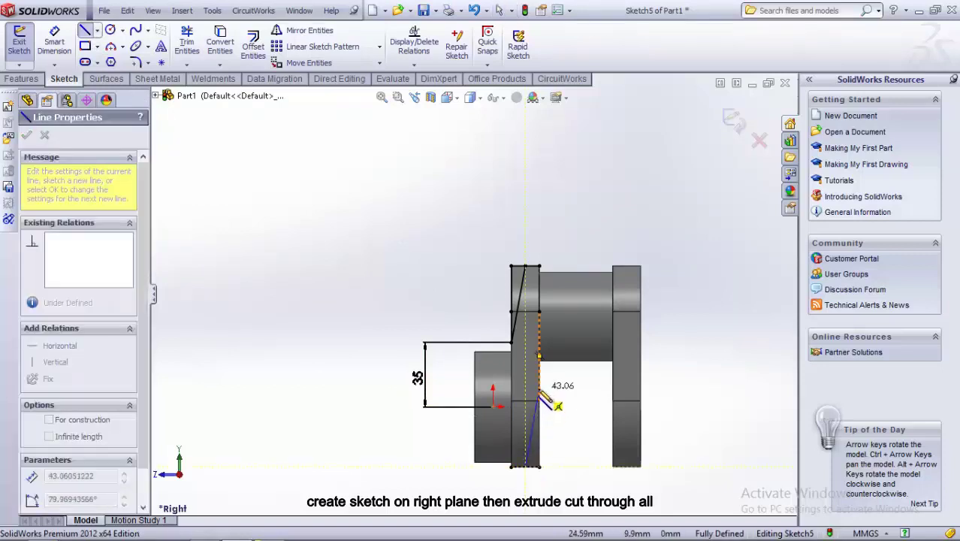
click(539, 389)
double_click(539, 467)
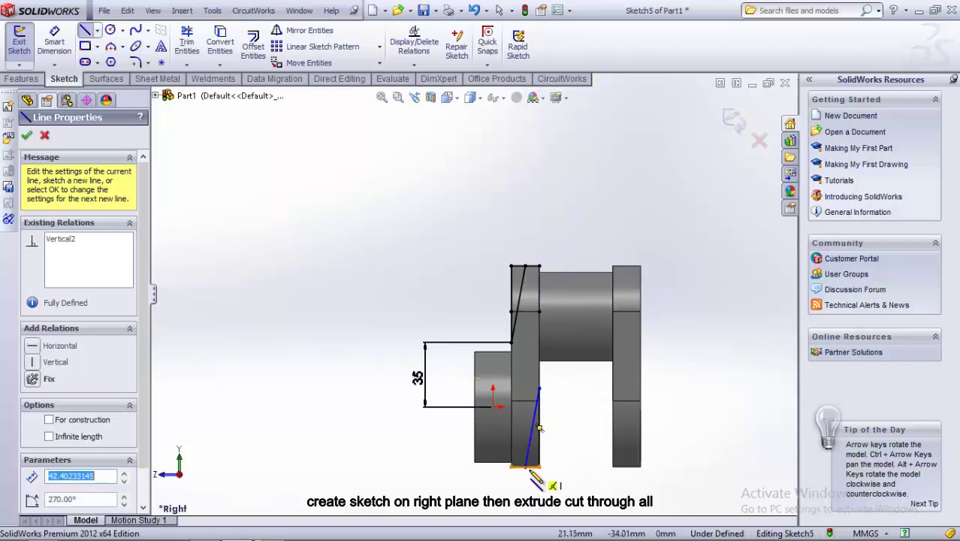
right_click(555, 361)
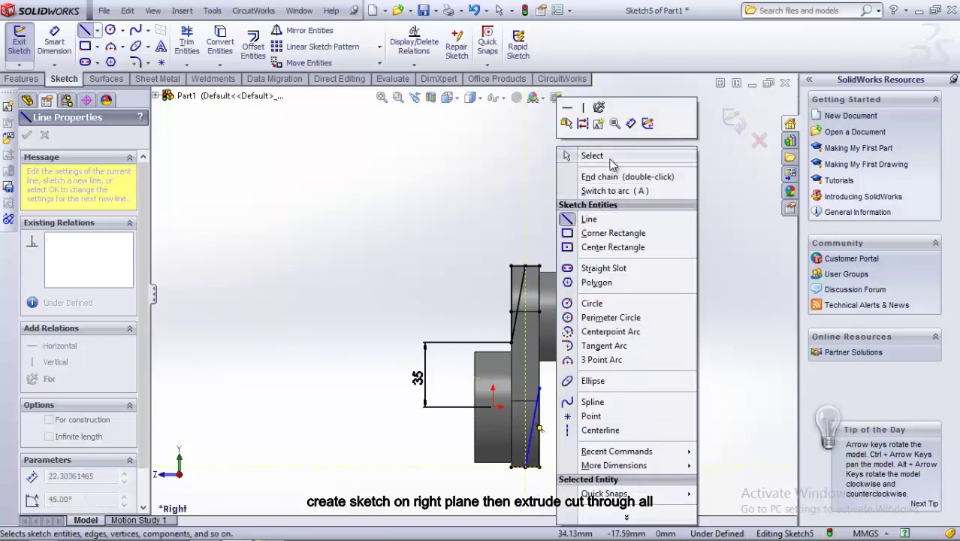
click(585, 154)
key(Escape)
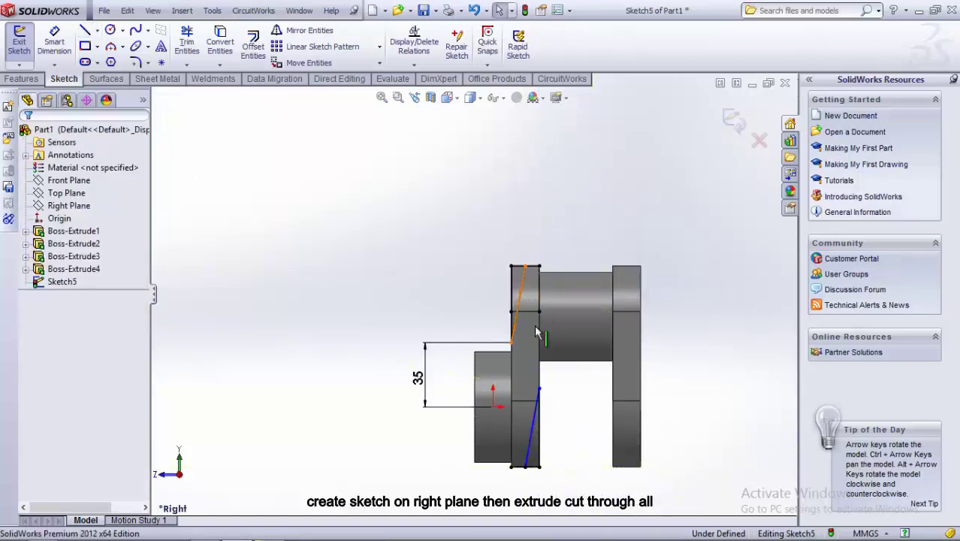
click(539, 449)
ctrl+click(539, 449)
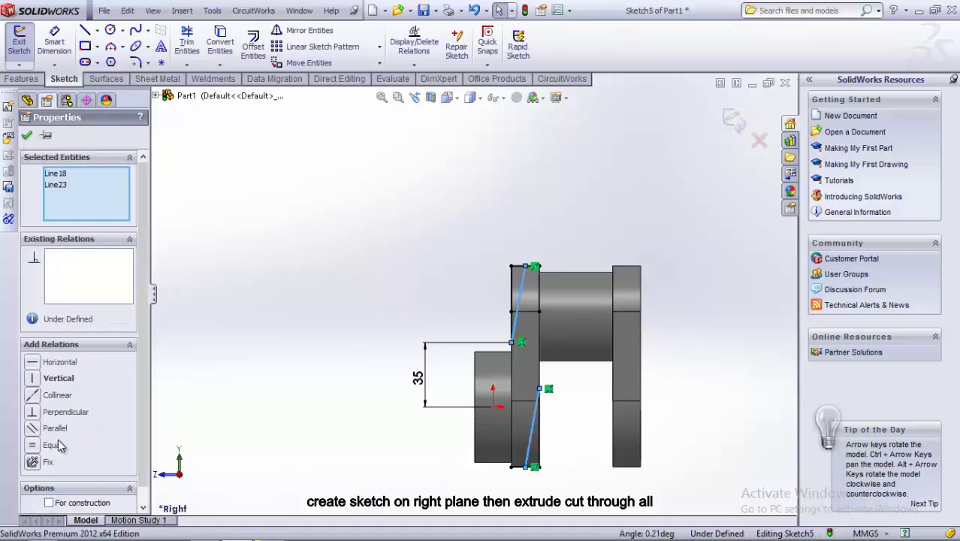
click(35, 428)
click(245, 389)
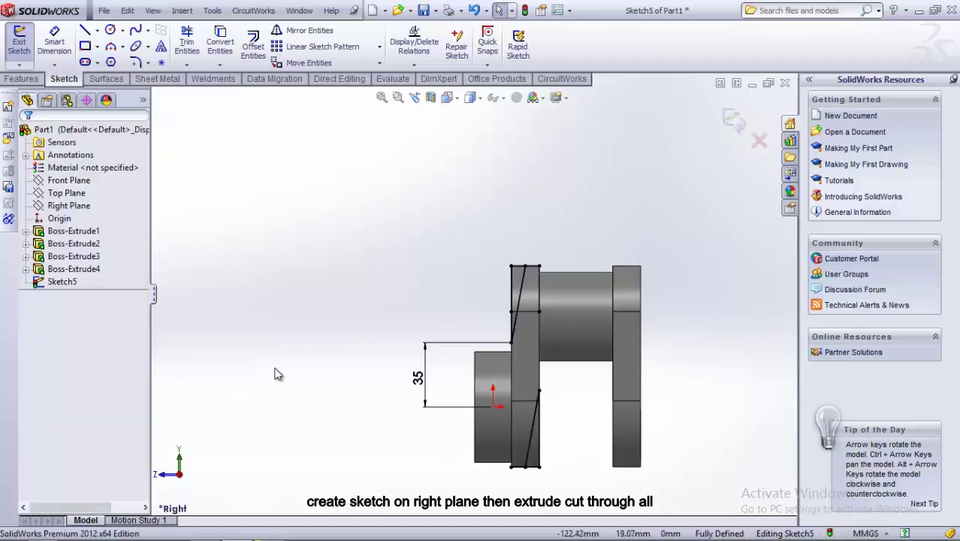
Draw a horizontal centerline from the left web to the right web.
click(97, 30)
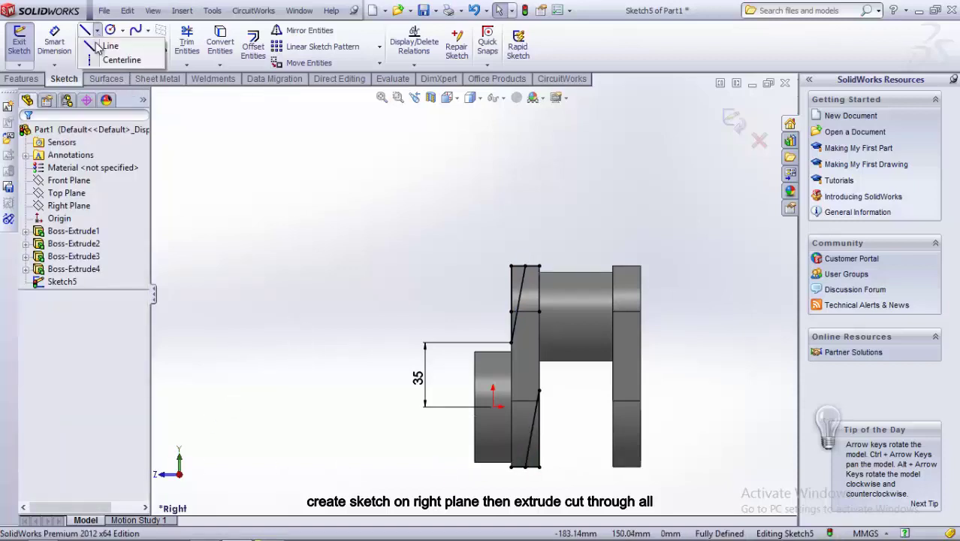
click(116, 60)
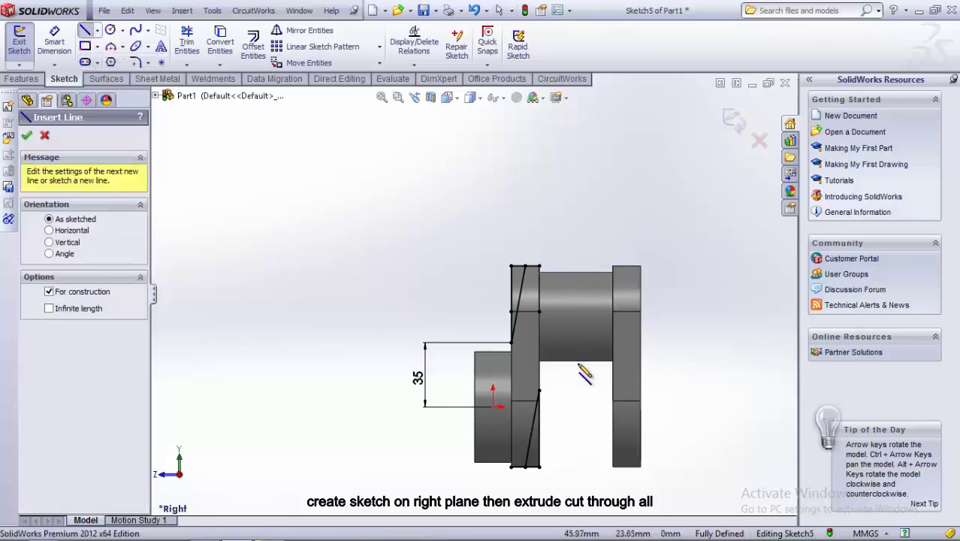
click(538, 355)
click(612, 355)
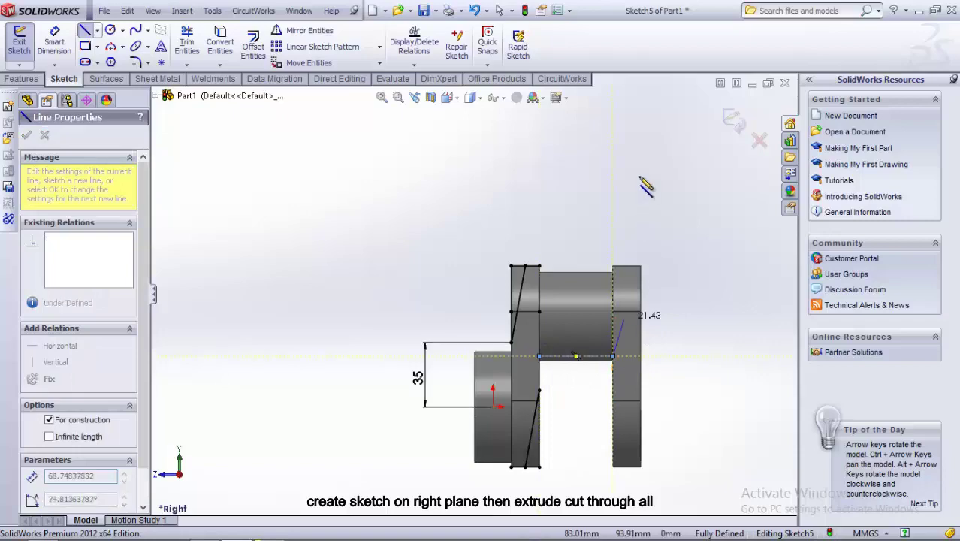
right_click(663, 184)
click(664, 184)
key(Escape)
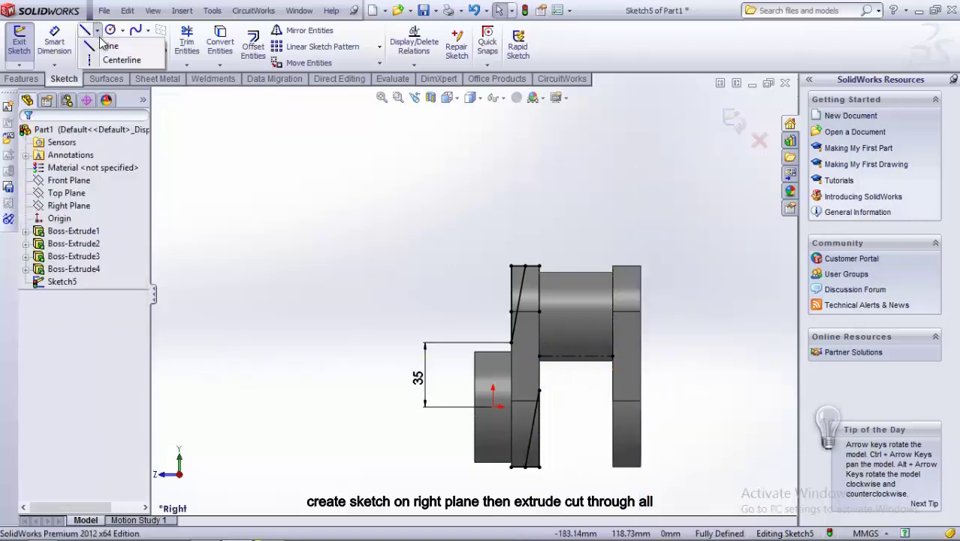
Draw a vertical centerline up from the horizontal centerline's midpoint to the pin's top.
key(Return)
click(576, 355)
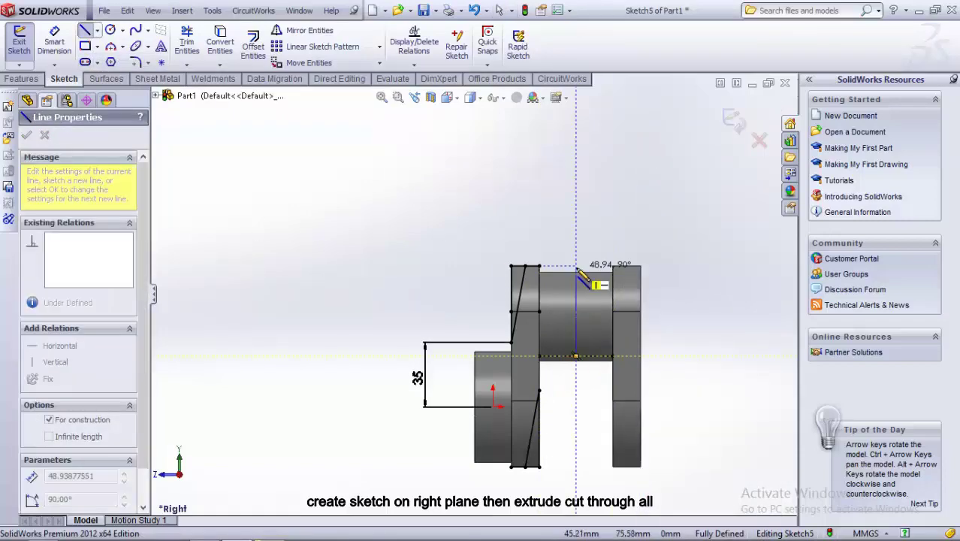
click(575, 271)
right_click(575, 123)
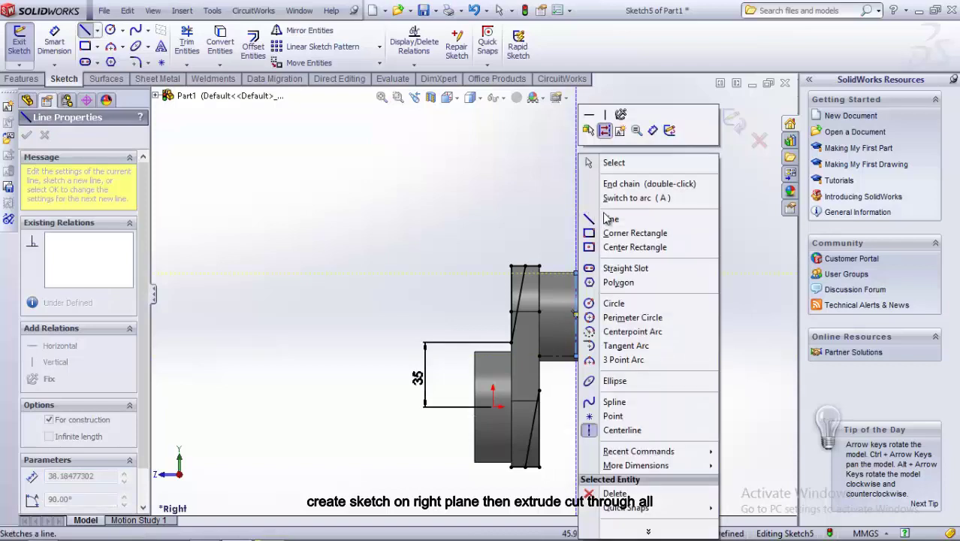
click(612, 160)
key(Escape)
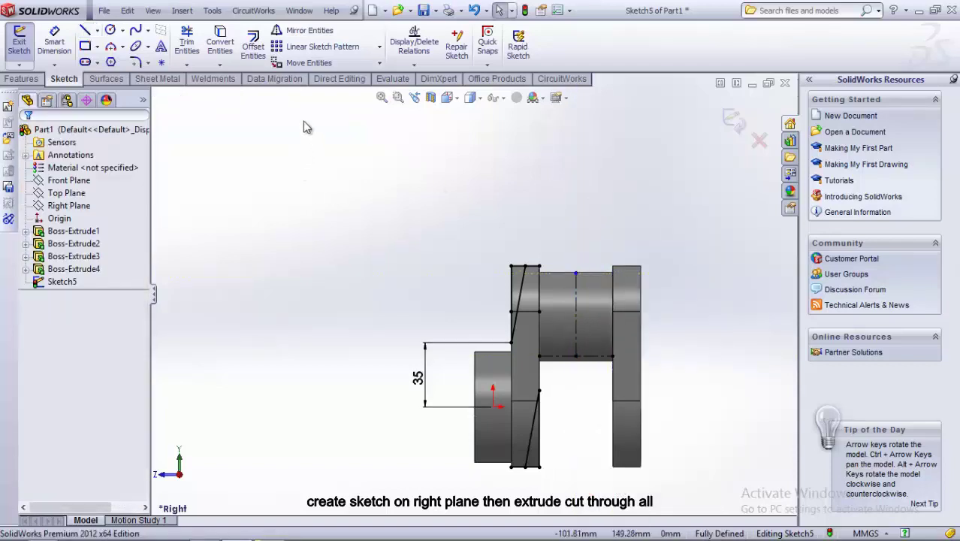
Mirror the left web's slanted and edge lines about the vertical centerline.
click(308, 30)
click(523, 277)
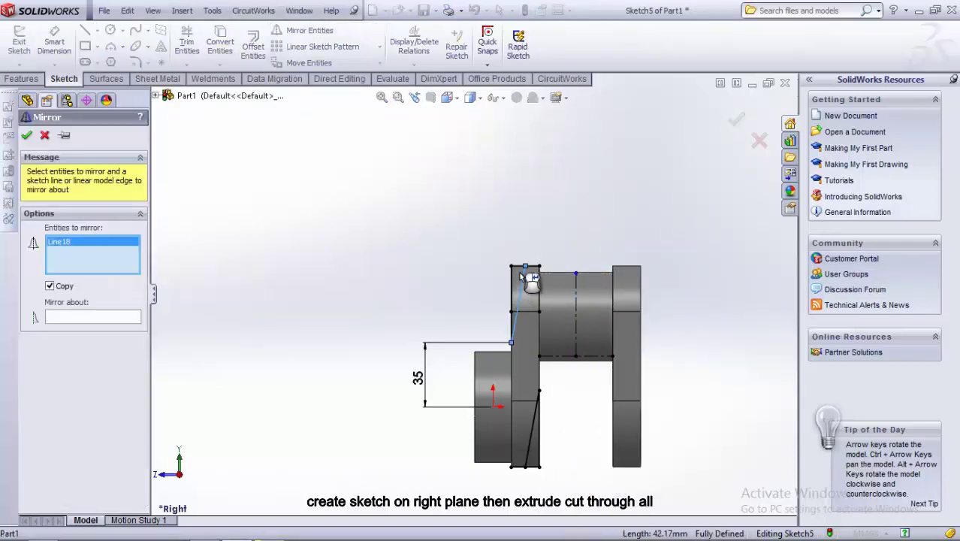
click(525, 266)
click(512, 289)
click(539, 442)
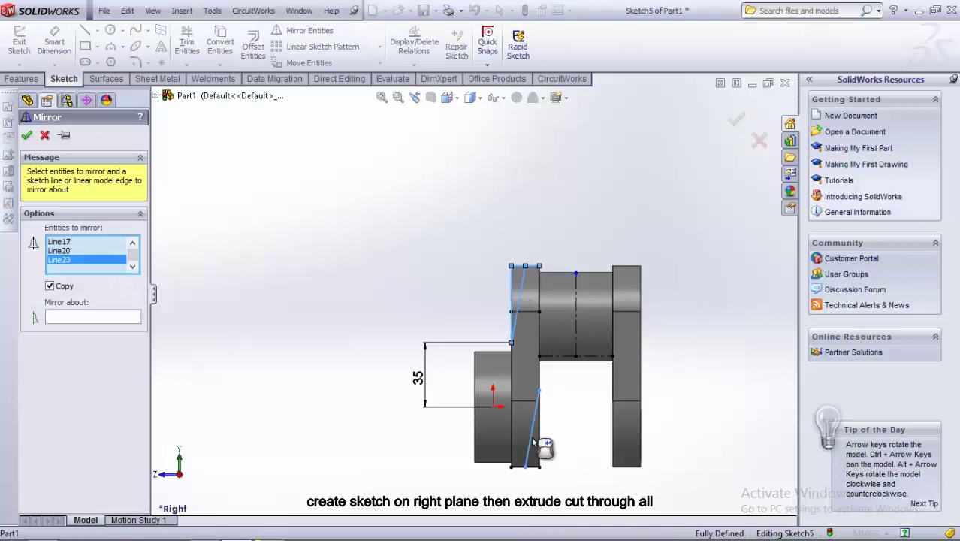
click(535, 445)
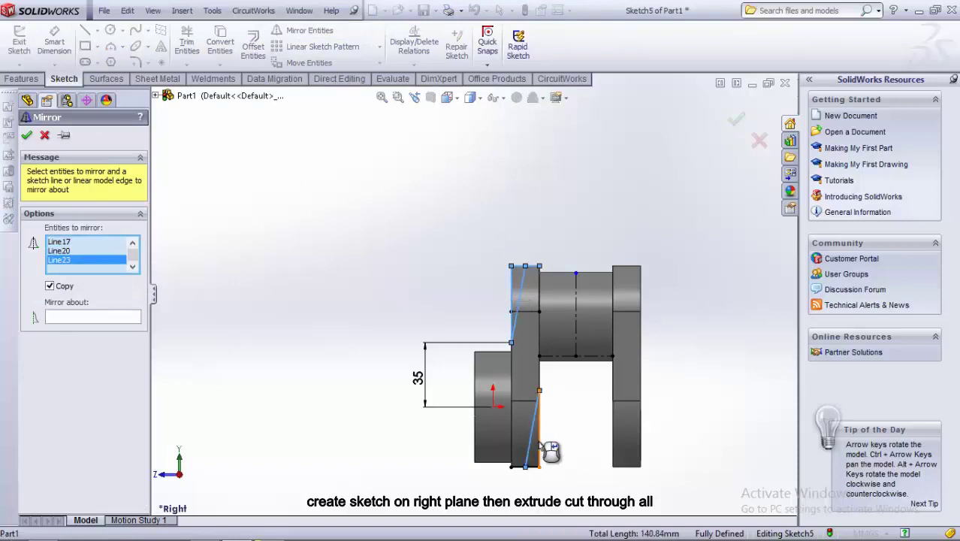
click(79, 317)
click(576, 318)
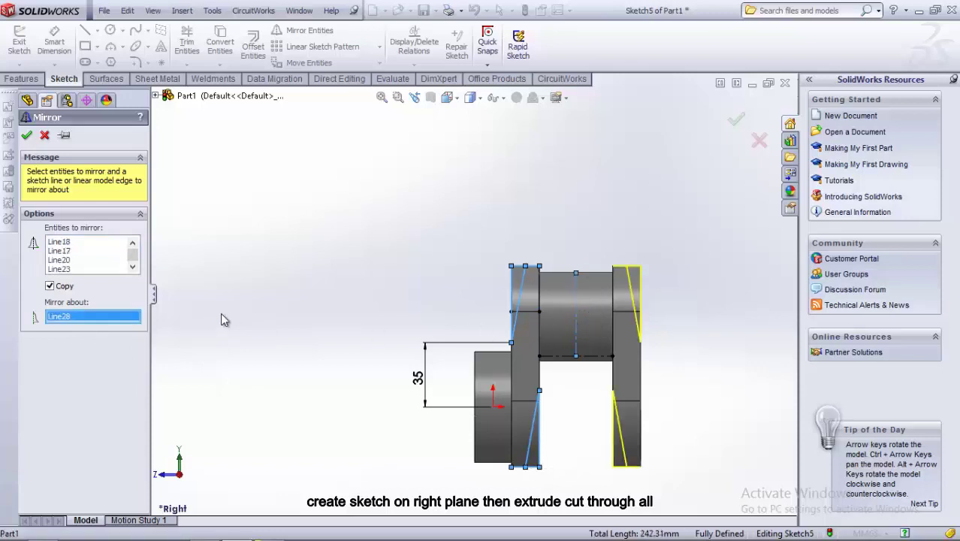
click(27, 135)
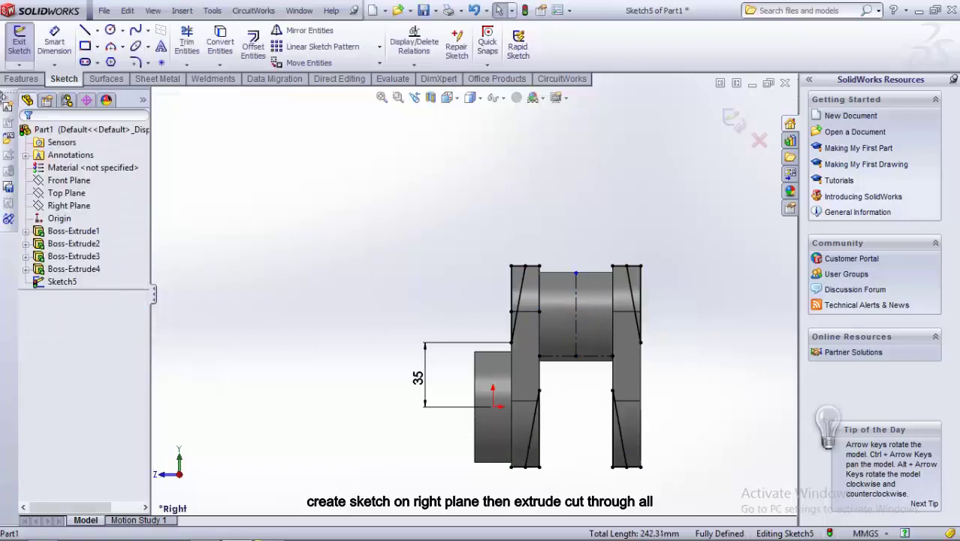
click(21, 79)
click(201, 43)
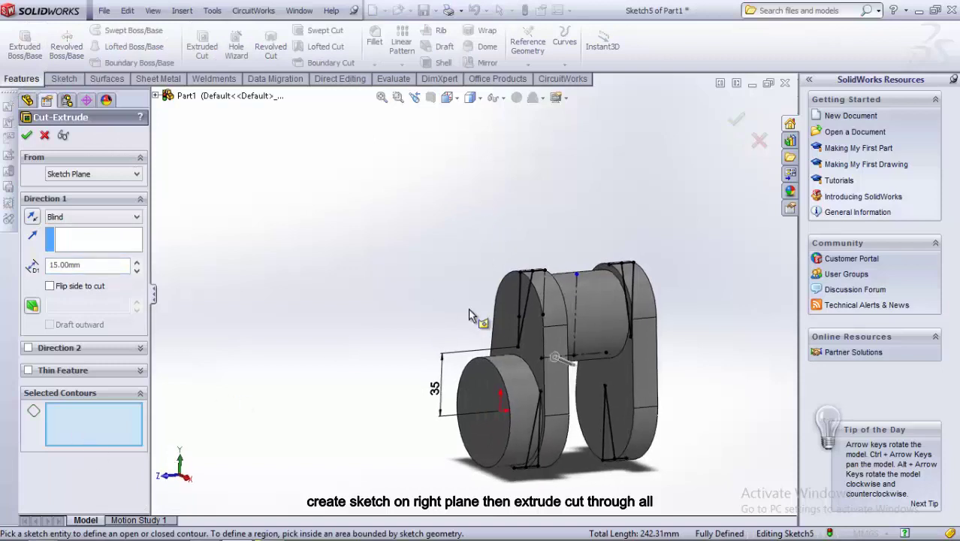
Select the slanted web-corner contours for the cut, removing the unwanted contour.
click(526, 294)
click(528, 292)
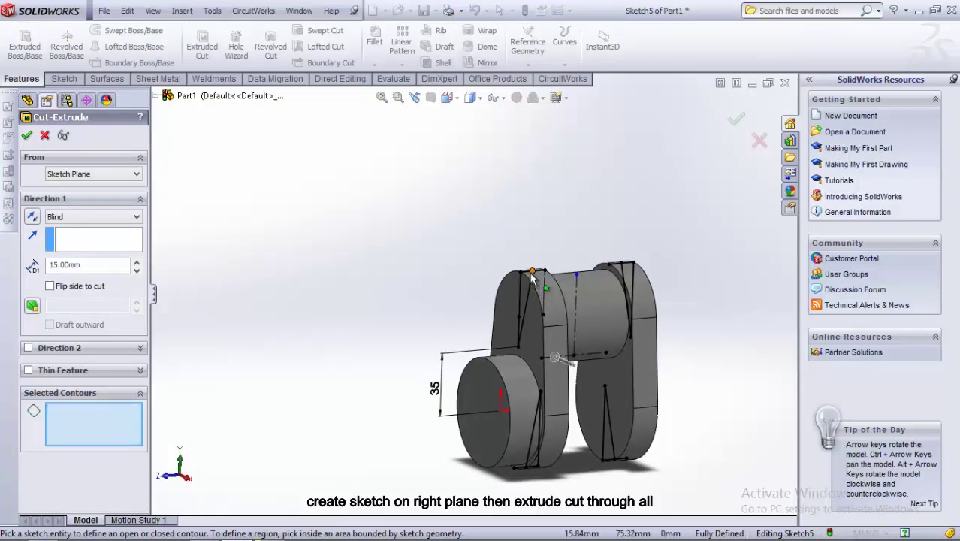
click(547, 455)
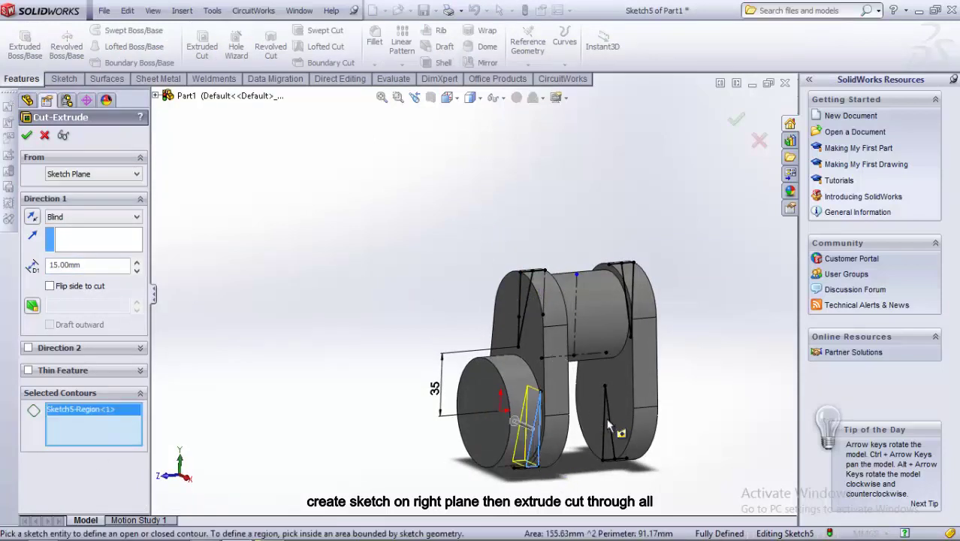
click(610, 447)
scroll(612, 454, down, 1)
scroll(609, 450, down, 2)
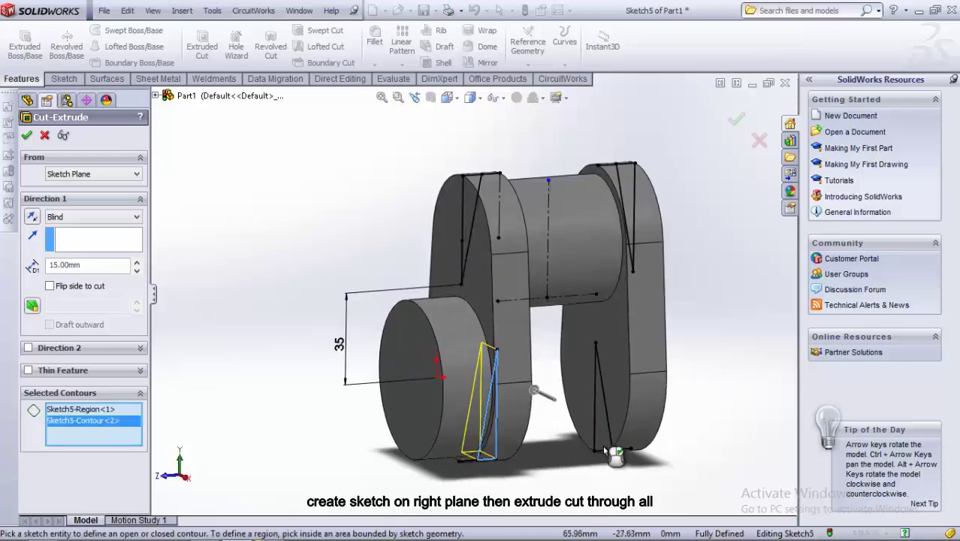
scroll(597, 443, down, 2)
scroll(582, 428, down, 1)
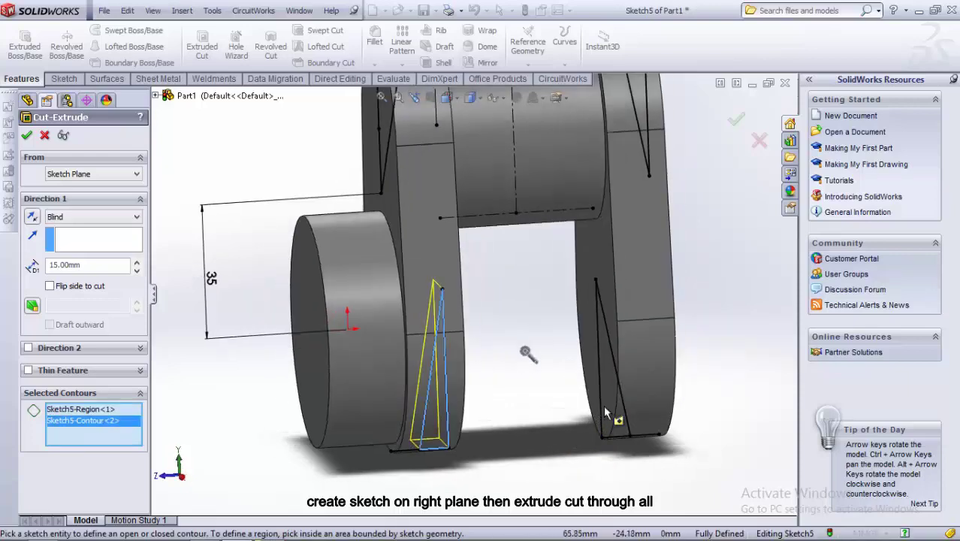
click(604, 411)
scroll(450, 300, up, 3)
scroll(451, 301, up, 2)
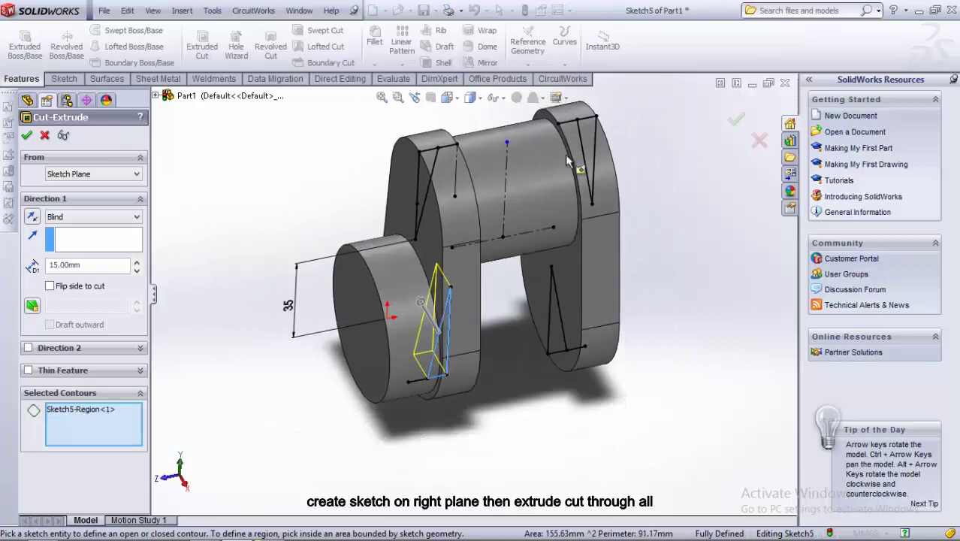
click(575, 169)
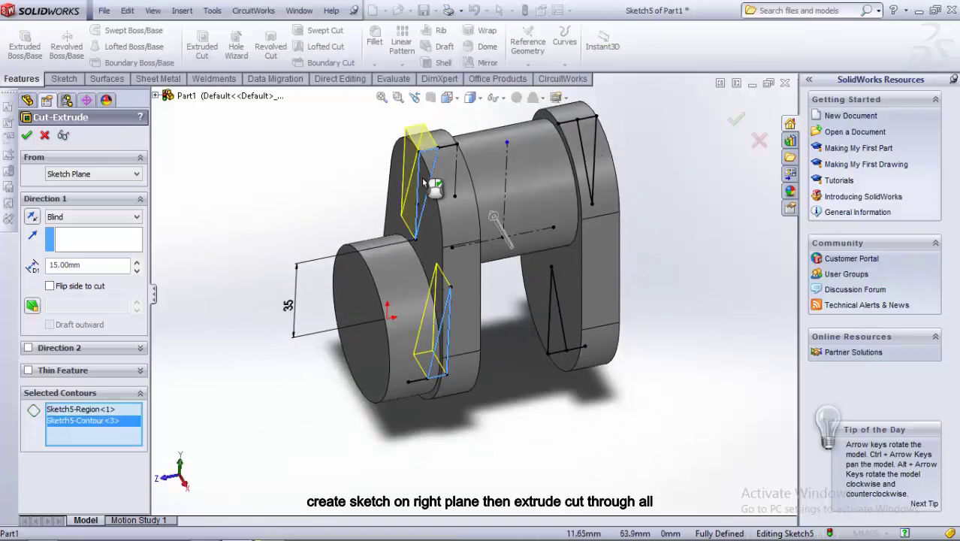
click(417, 201)
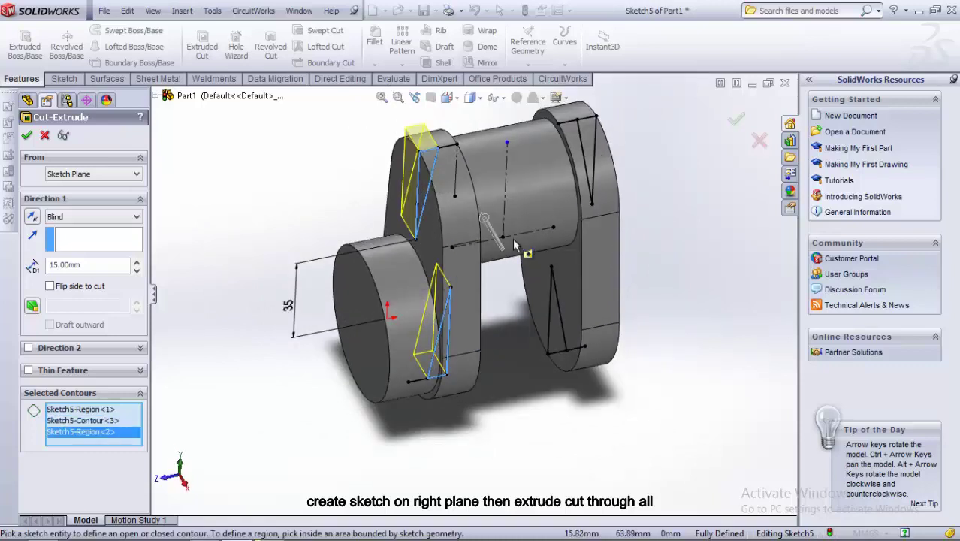
click(112, 422)
key(Delete)
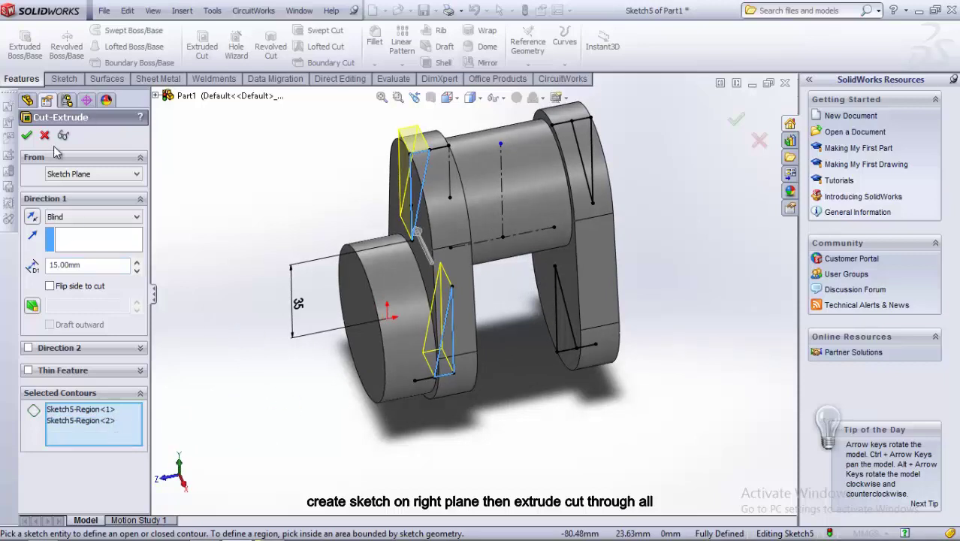
Cut the selected contours Blind 100 mm in both directions as Cut-Extrude1.
click(73, 220)
click(72, 222)
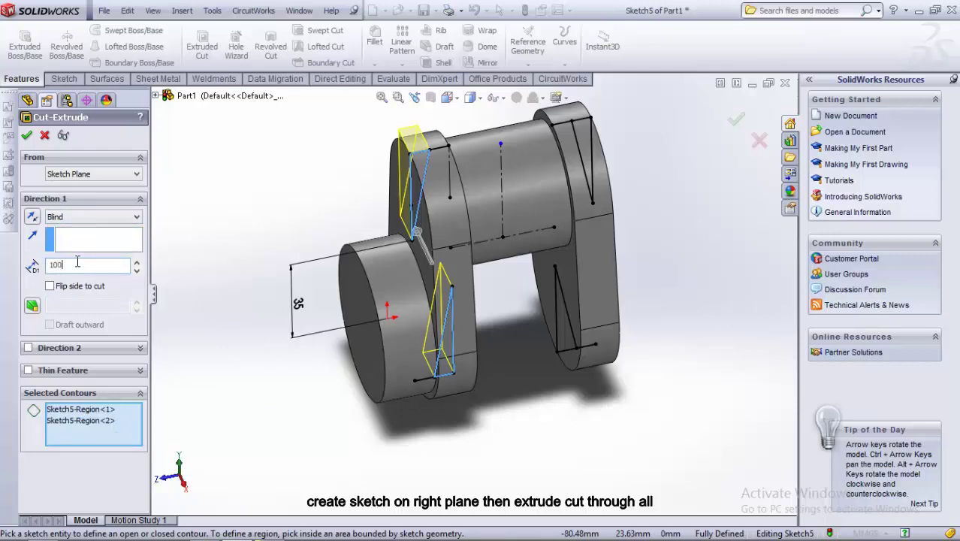
click(28, 350)
text(100)
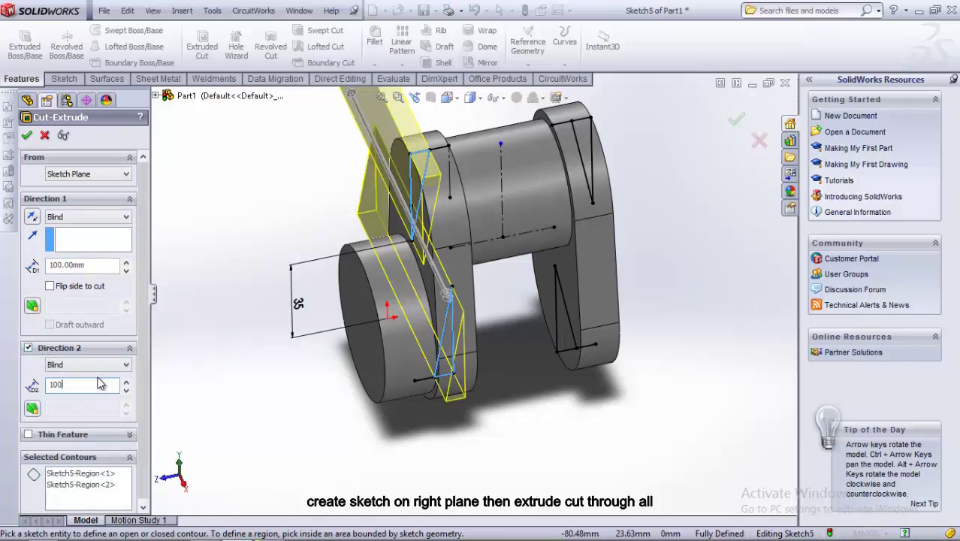
key(Return)
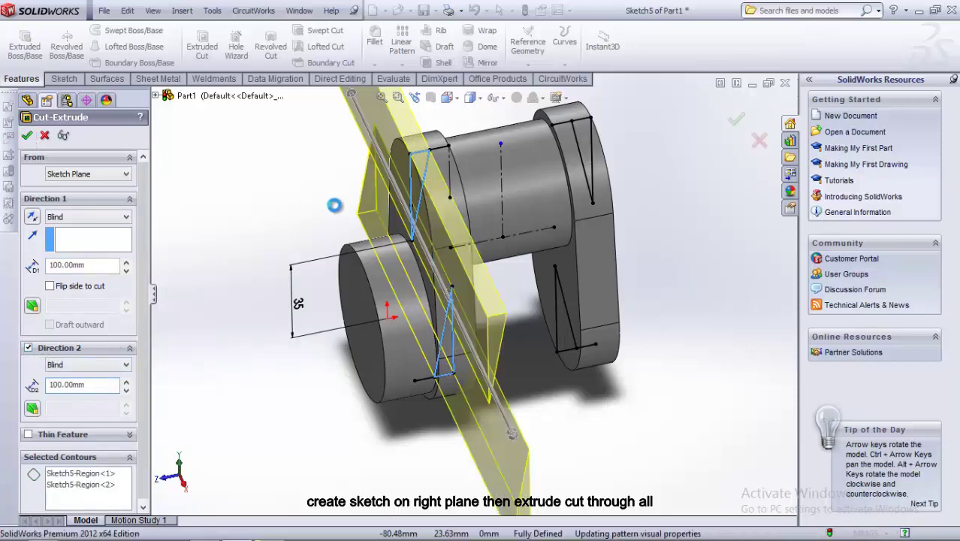
middle_drag(489, 301, 451, 297)
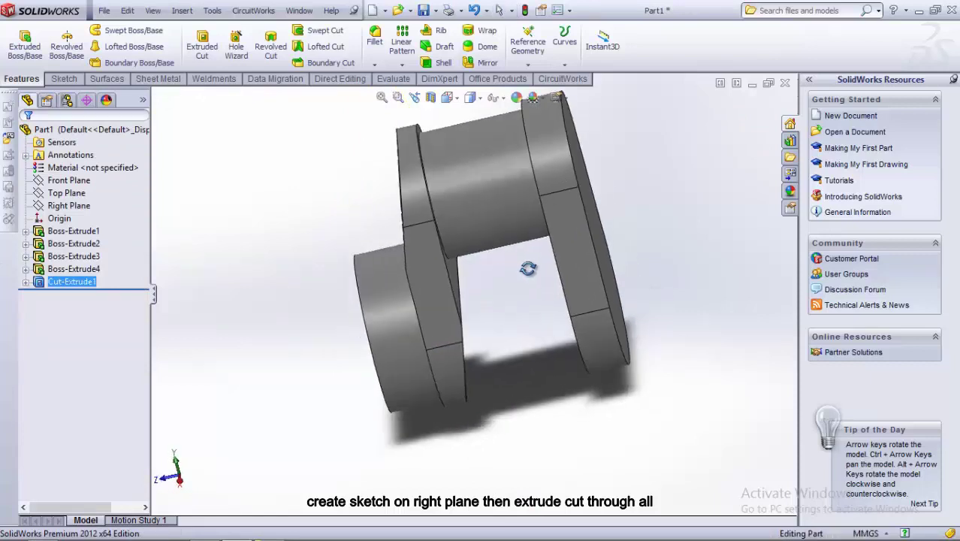
Create reference plane Plane1 using the two opposite crank web faces as first and second references.
click(527, 42)
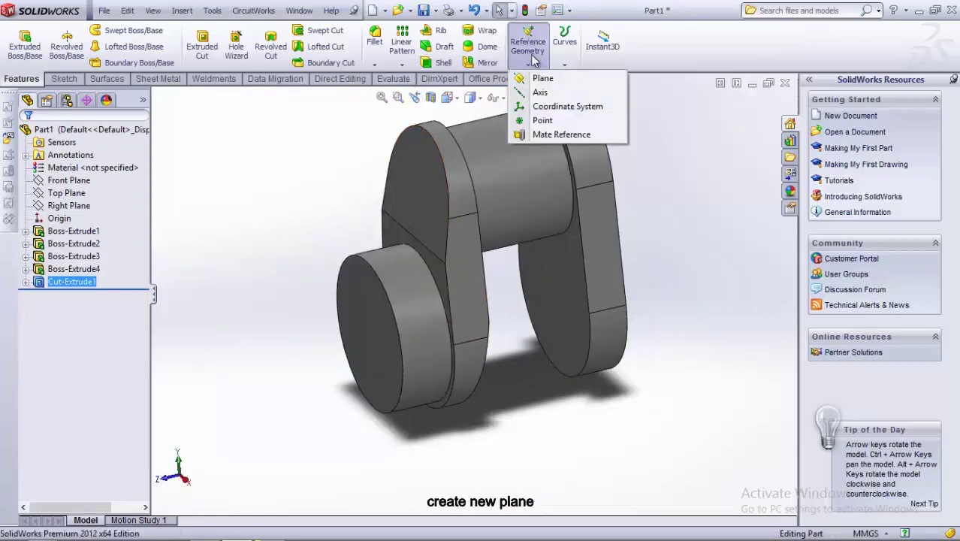
click(536, 75)
middle_drag(538, 277, 490, 274)
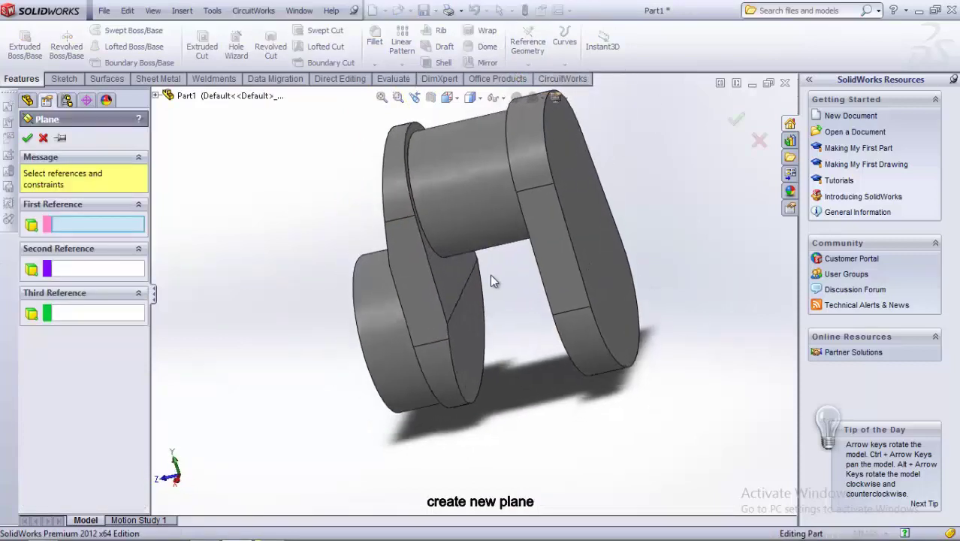
click(454, 286)
middle_drag(570, 250, 575, 260)
click(575, 259)
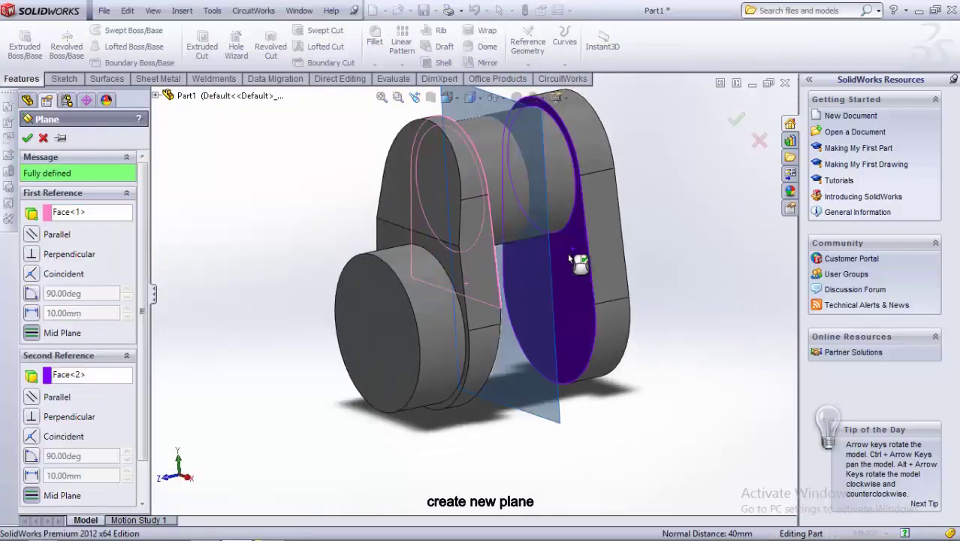
middle_drag(421, 248, 377, 90)
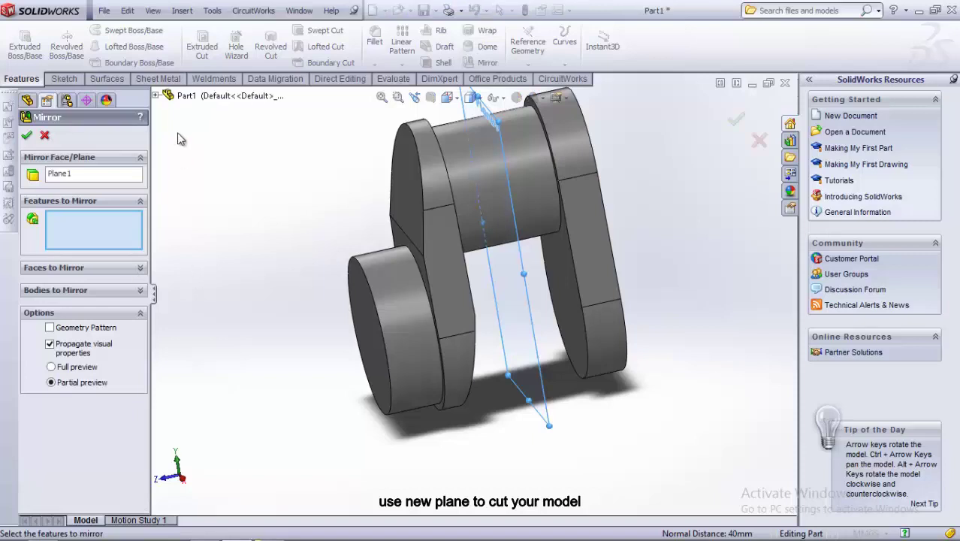
Mirror Cut-Extrude1 across Plane1 to create Mirror1.
click(156, 95)
click(214, 247)
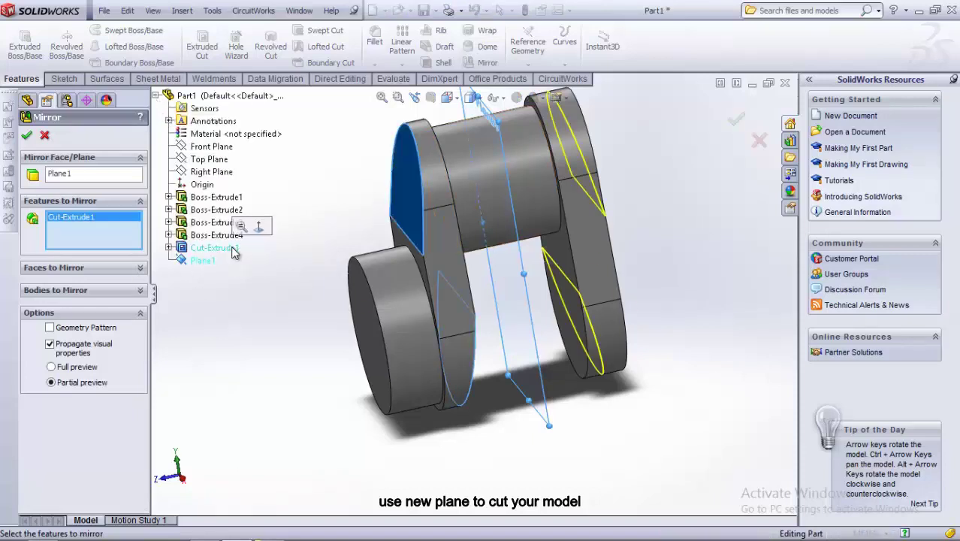
click(26, 135)
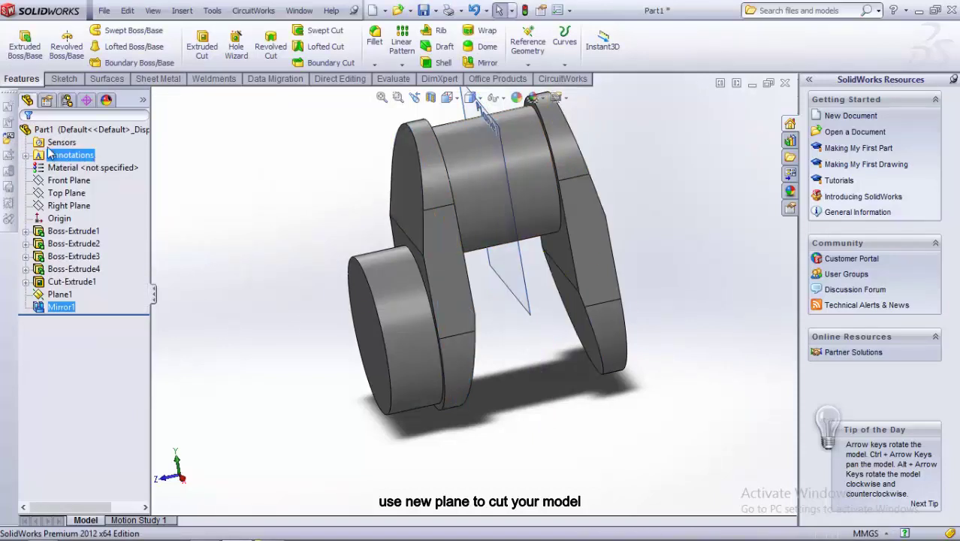
Hide Plane1 and view both trimmed webs.
right_click(59, 294)
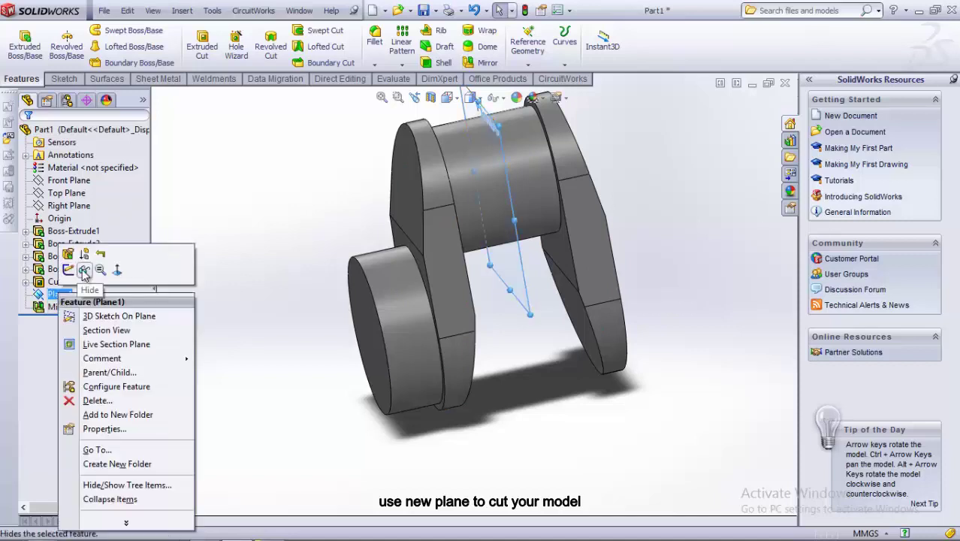
click(84, 271)
middle_drag(381, 302, 381, 307)
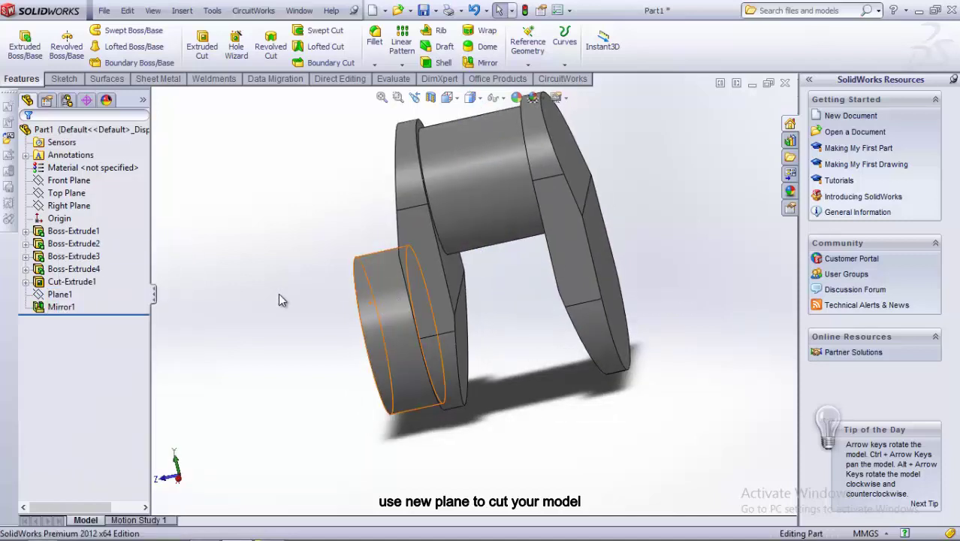
Start a 0.5 mm fillet and select the first crank web's edge loops.
click(374, 39)
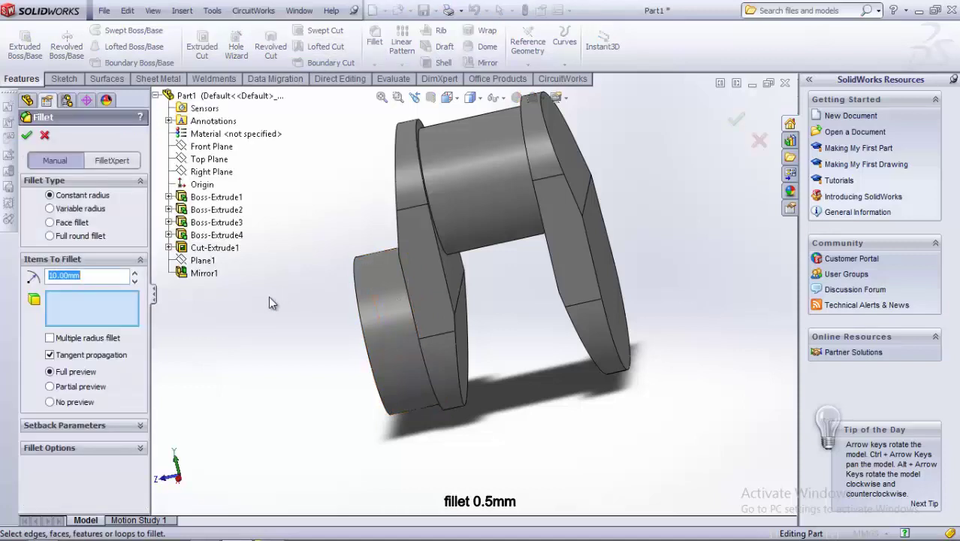
text(0.5)
middle_drag(417, 280, 437, 236)
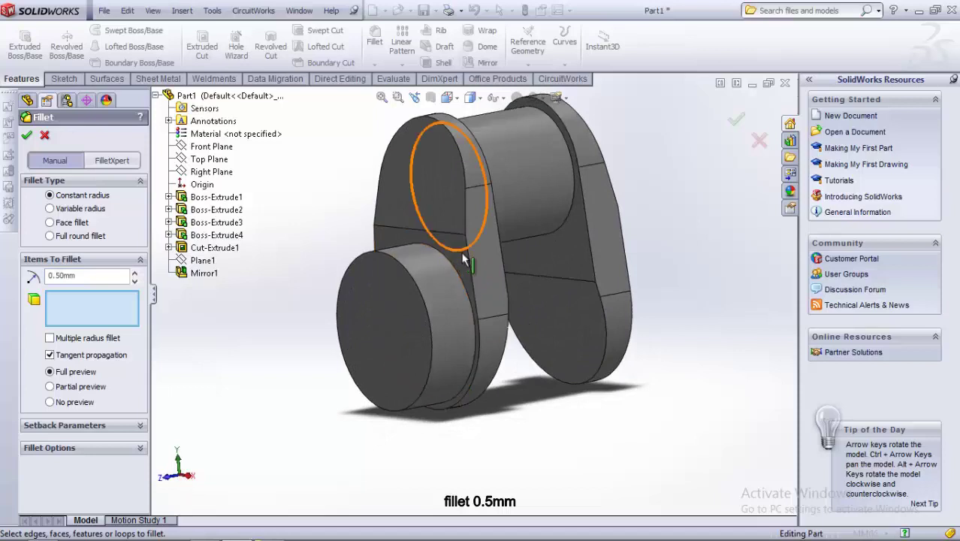
click(466, 256)
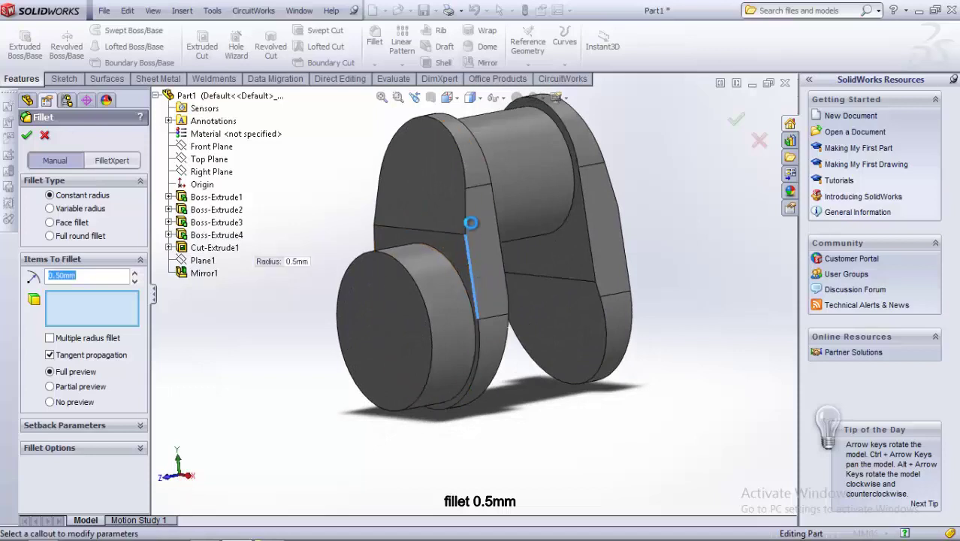
click(472, 197)
mouse_move(563, 252)
middle_down()
mouse_move(551, 298)
mouse_move(456, 257)
middle_up()
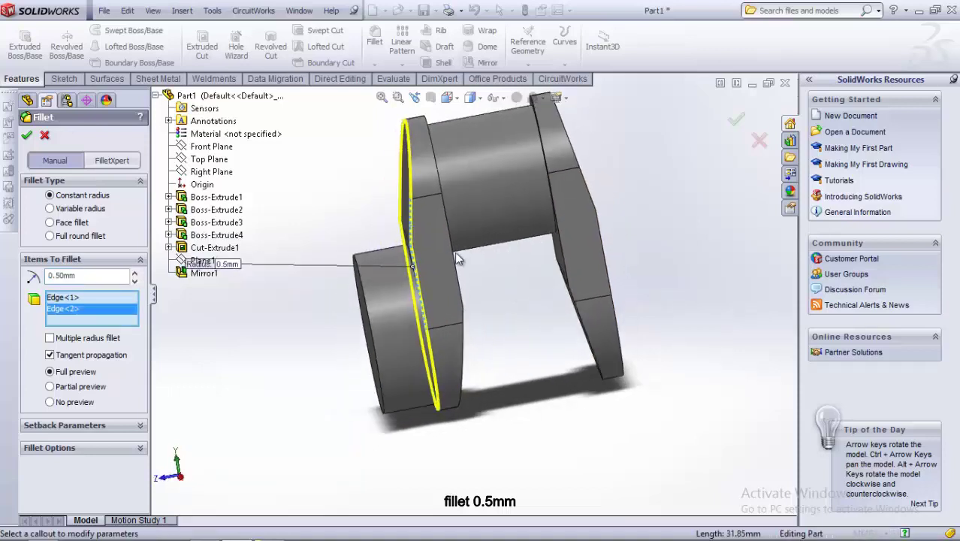
click(459, 278)
click(443, 209)
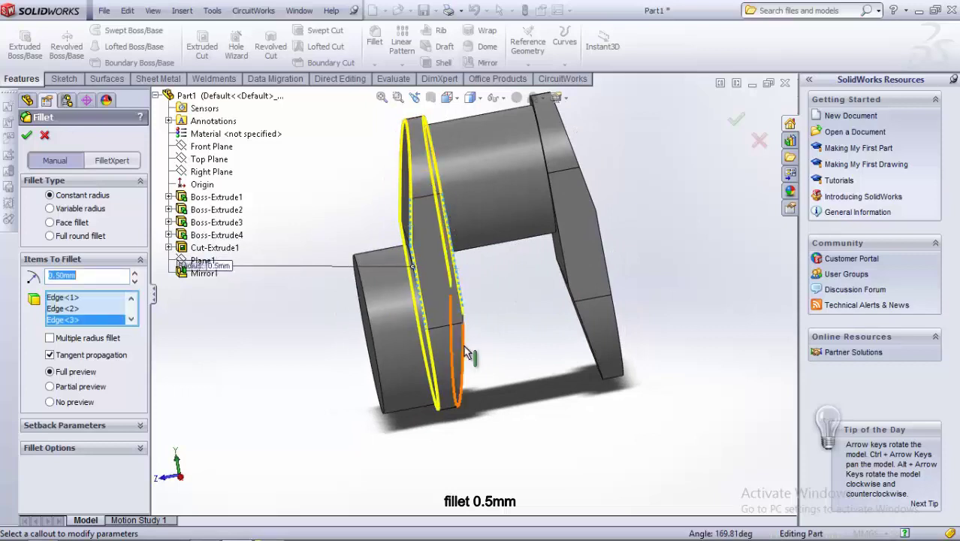
Add the right web's edge loops and apply the 0.5 mm fillet as Fillet1.
mouse_move(443, 209)
middle_down()
mouse_move(546, 359)
mouse_move(528, 276)
middle_up()
click(546, 271)
click(573, 379)
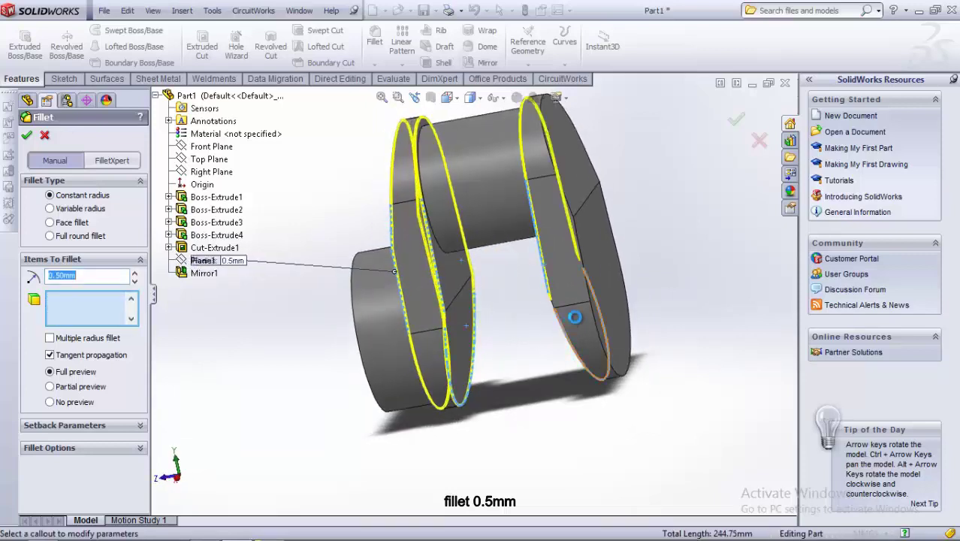
middle_drag(573, 263, 496, 180)
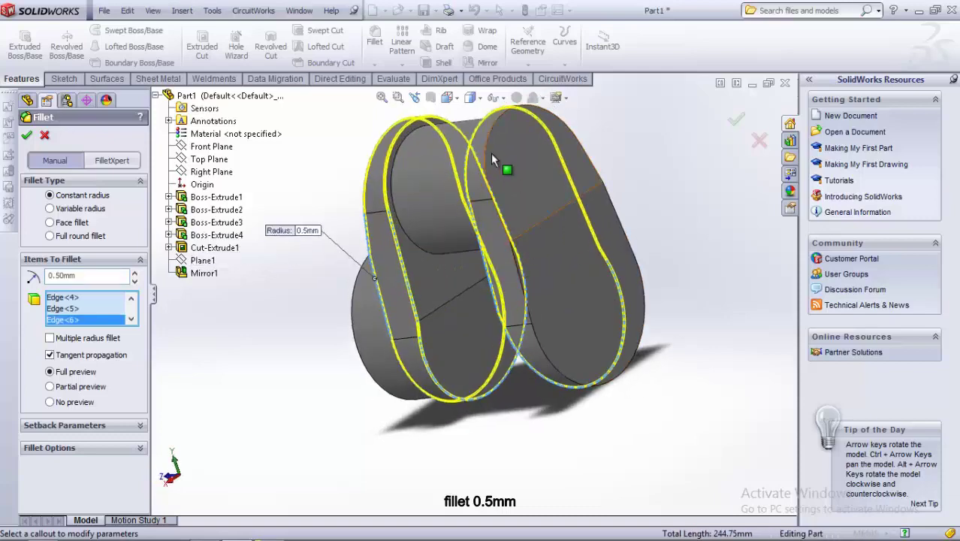
click(567, 335)
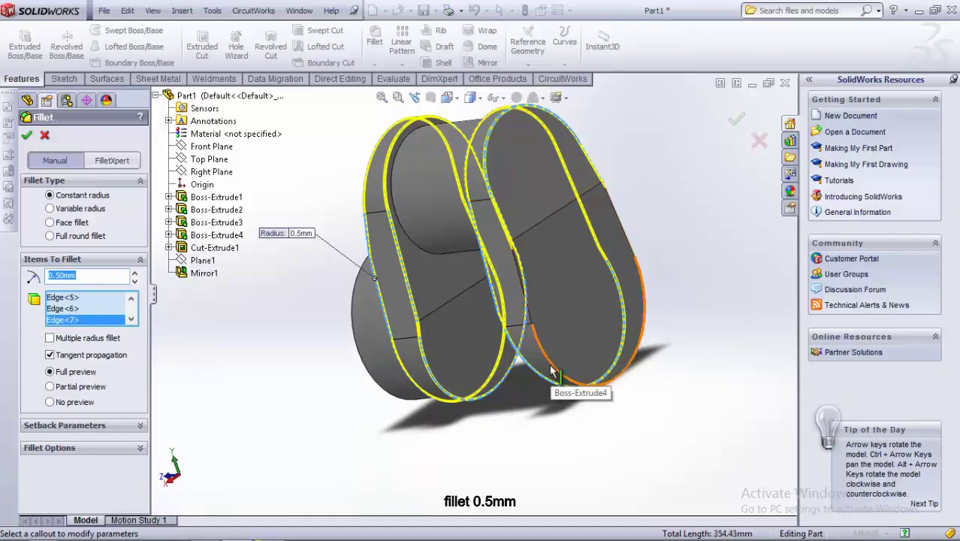
click(555, 383)
middle_drag(652, 354, 692, 356)
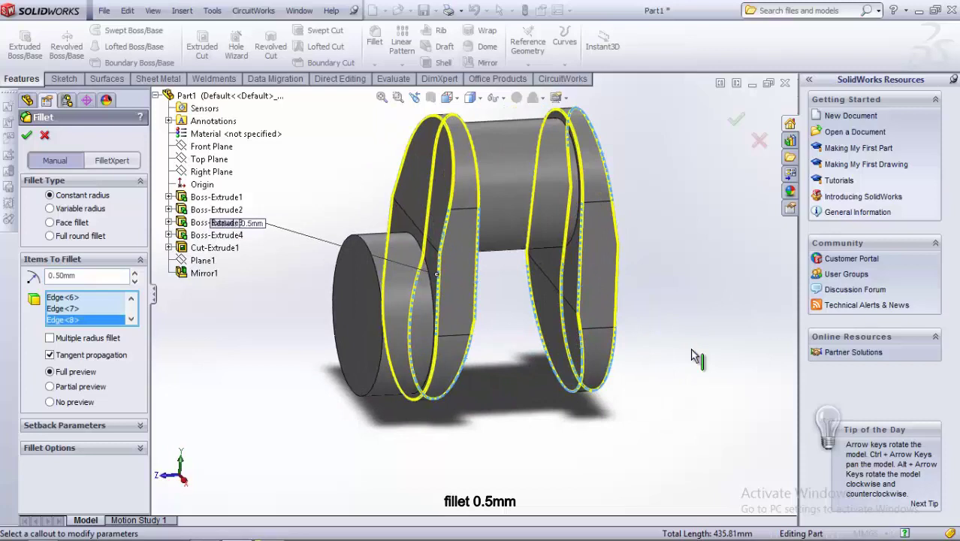
click(27, 136)
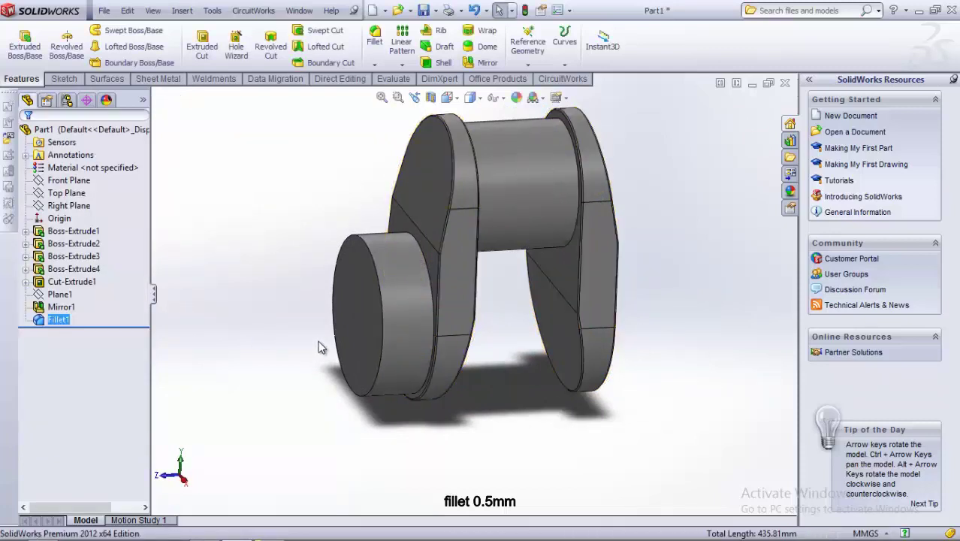
Start a linear pattern along a model edge, reversed, with 90 mm spacing.
middle_drag(375, 317, 367, 376)
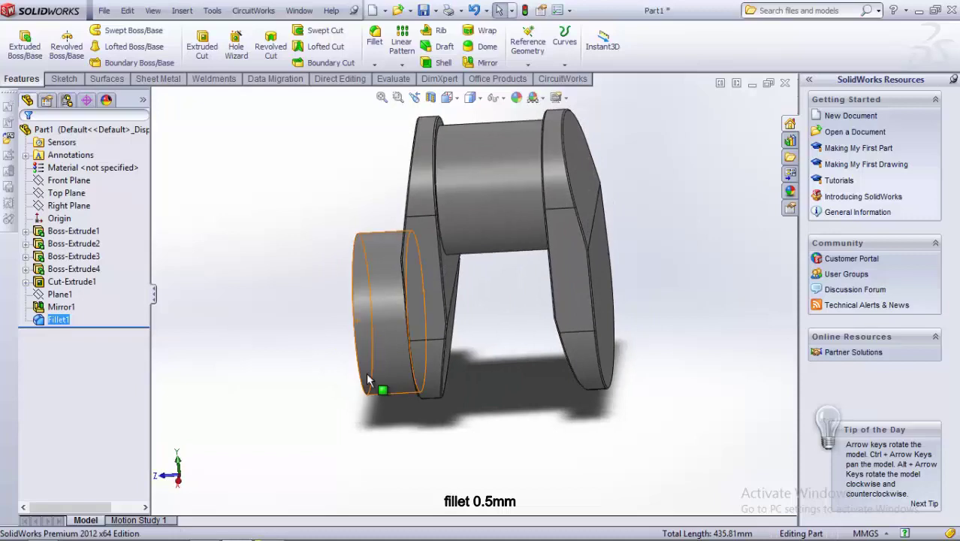
click(402, 42)
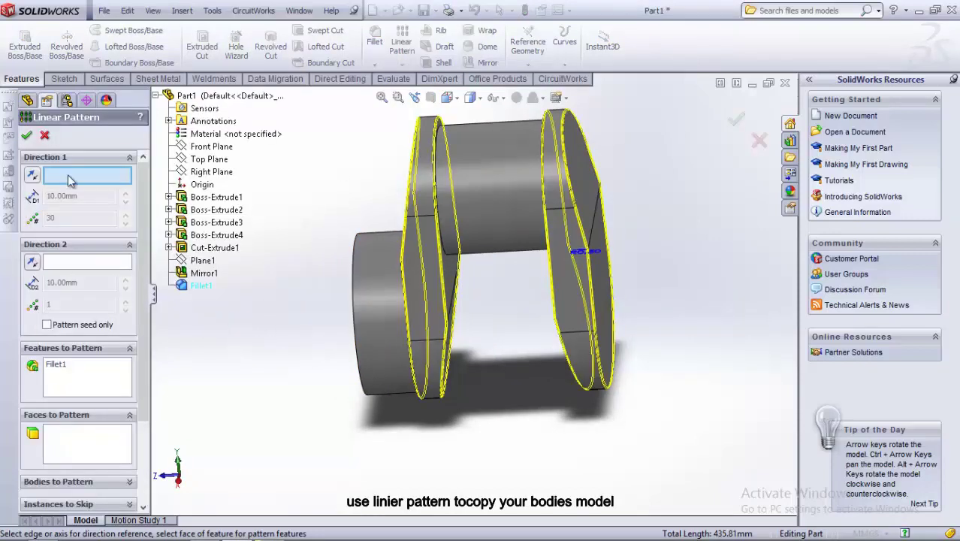
click(427, 212)
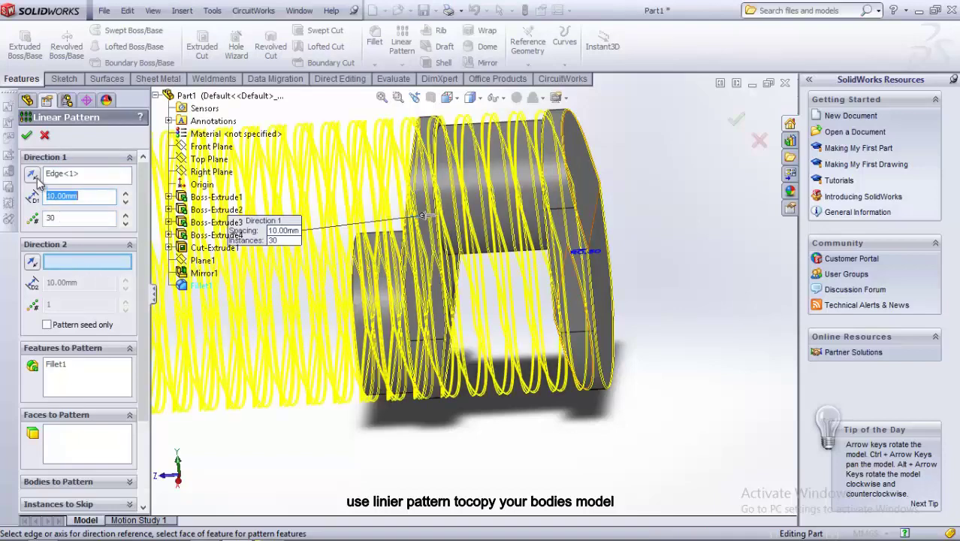
click(33, 176)
drag(86, 198, 51, 196)
text(90)
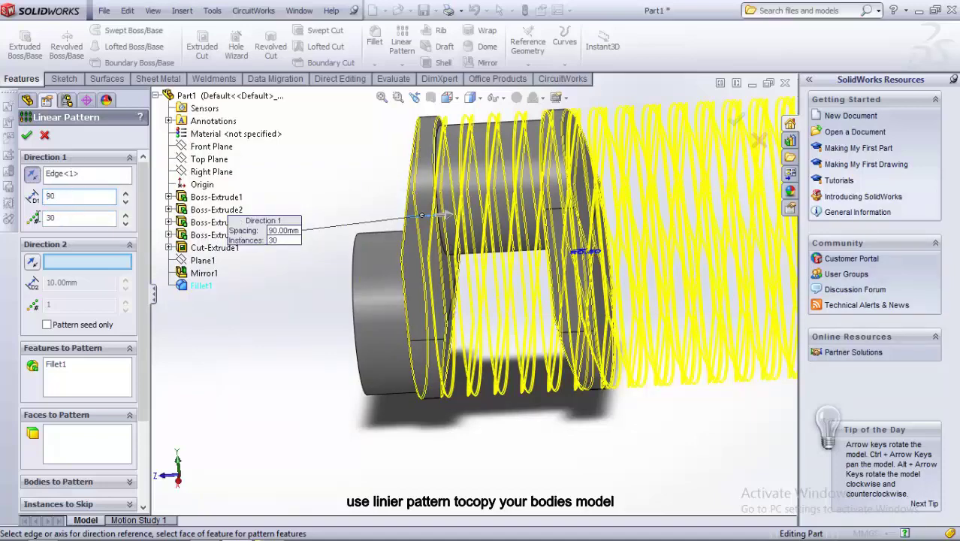
key(Tab)
text(6)
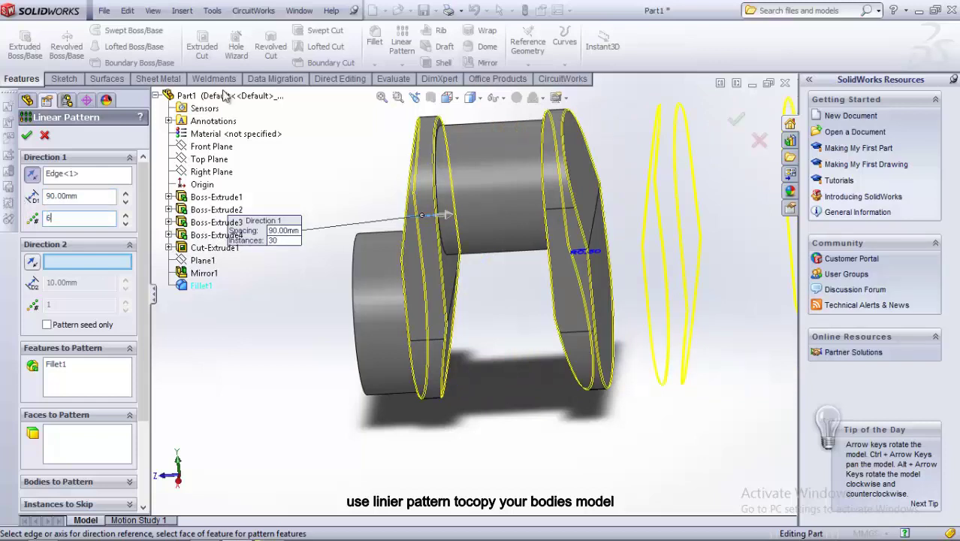
Pattern the filleted throw body instead of Fillet1, producing six throws as LPattern2.
click(66, 375)
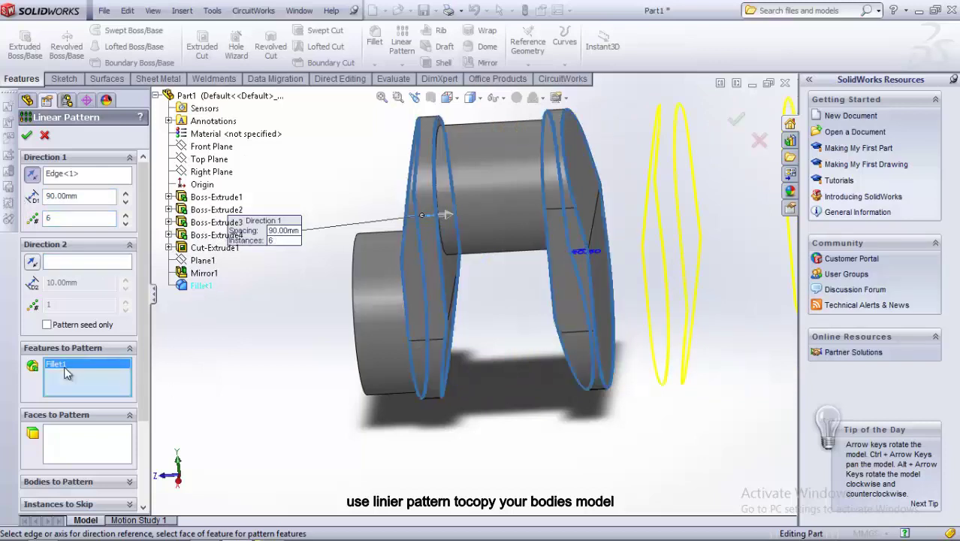
key(Delete)
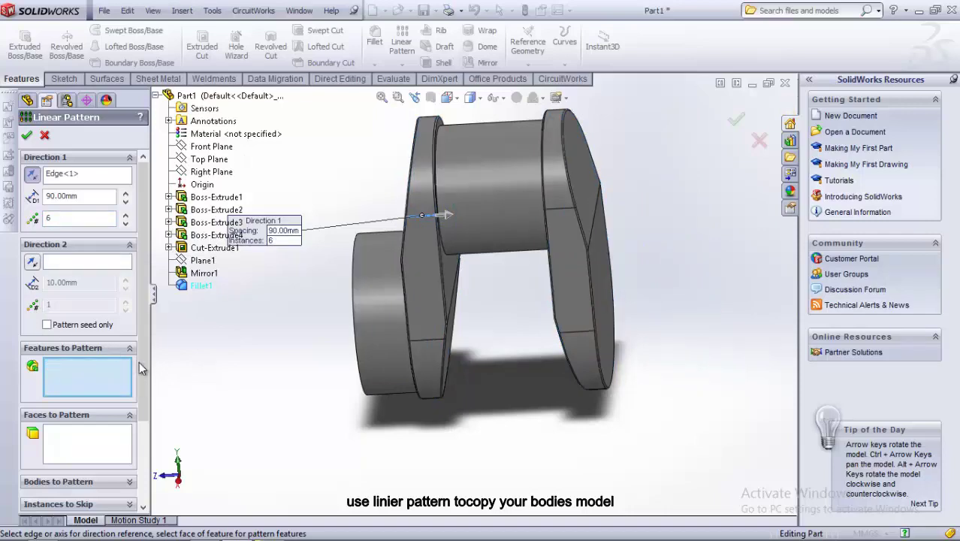
scroll(139, 362, down, 3)
click(58, 322)
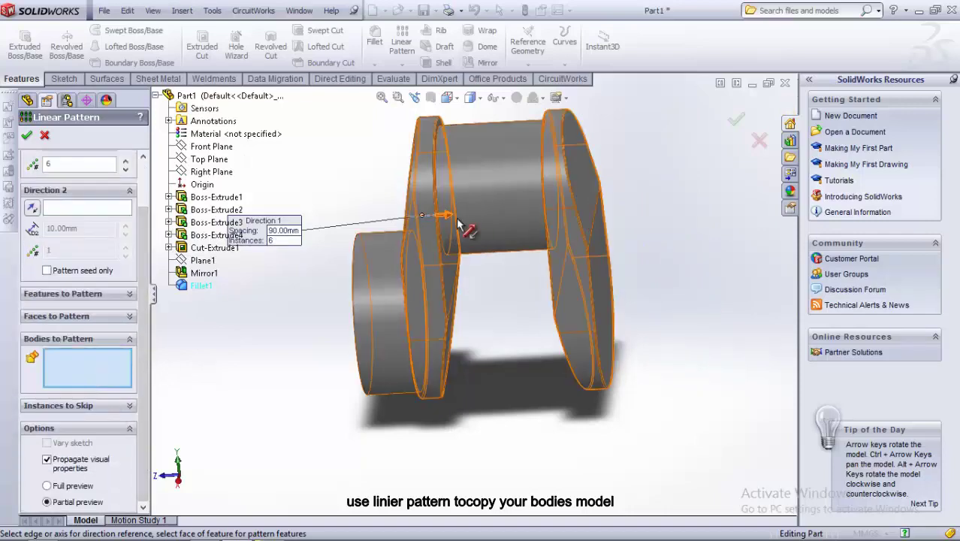
click(490, 210)
scroll(434, 332, up, 3)
scroll(466, 337, up, 2)
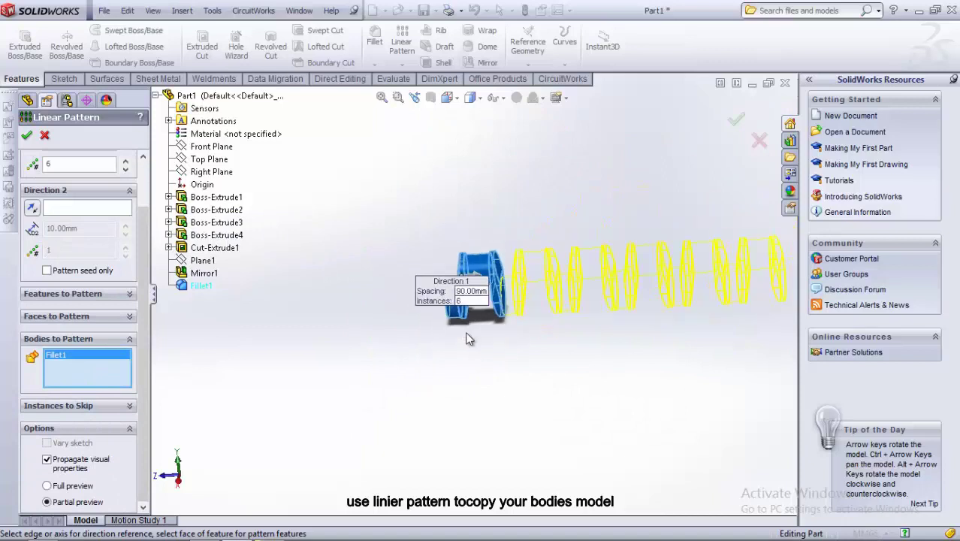
scroll(465, 338, up, 2)
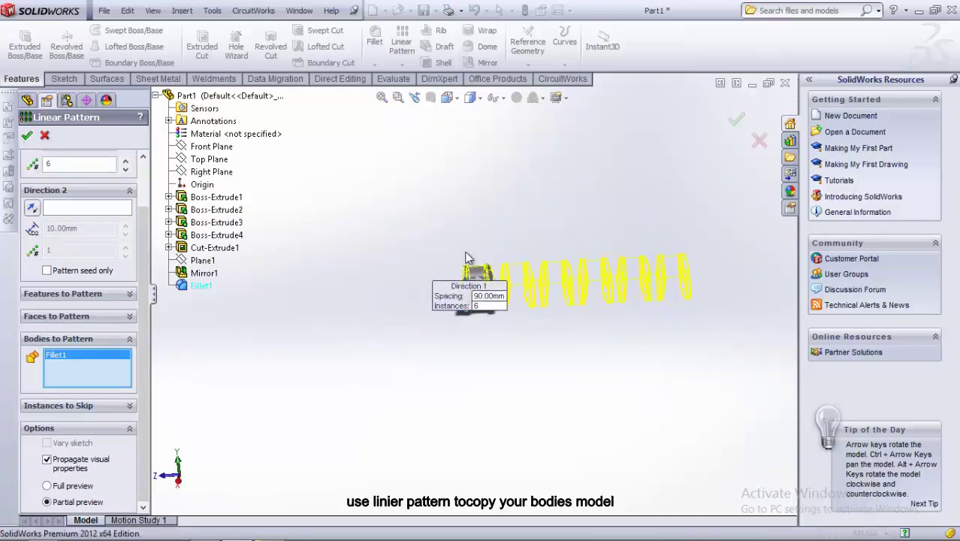
key(Return)
middle_drag(466, 258, 570, 262)
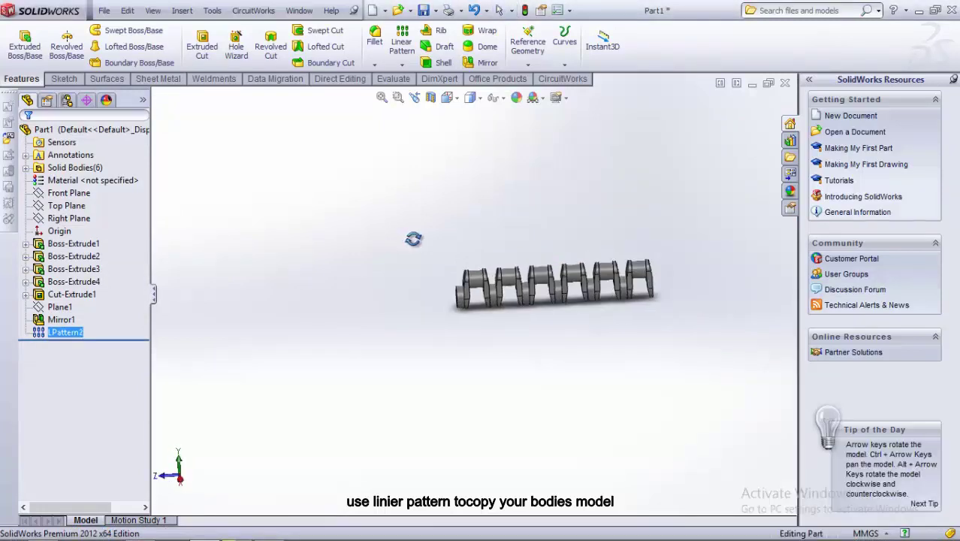
middle_drag(413, 239, 488, 233)
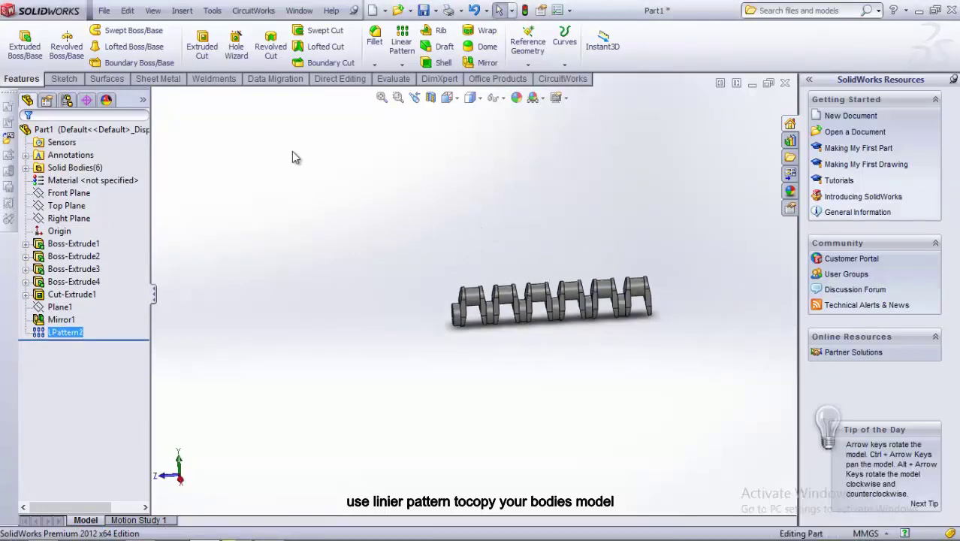
click(182, 10)
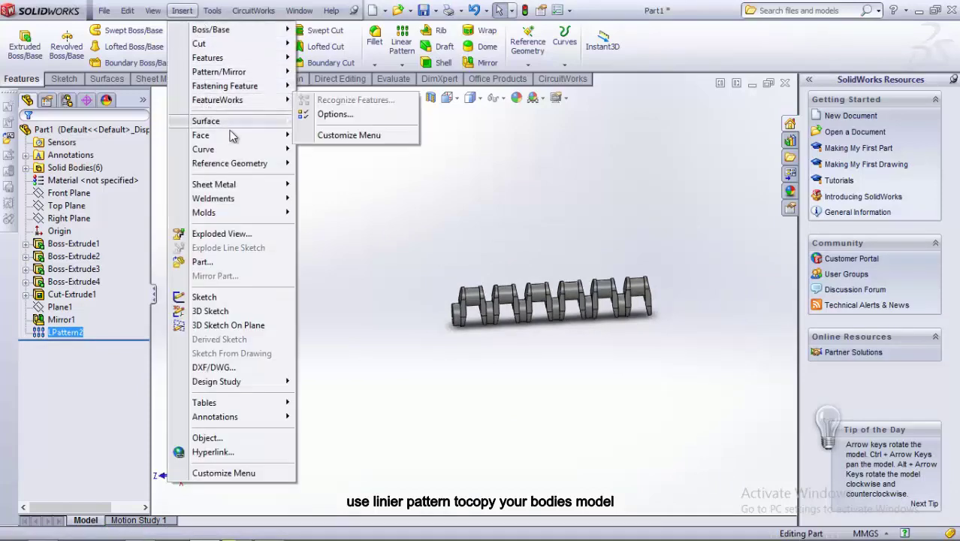
mouse_move(207, 58)
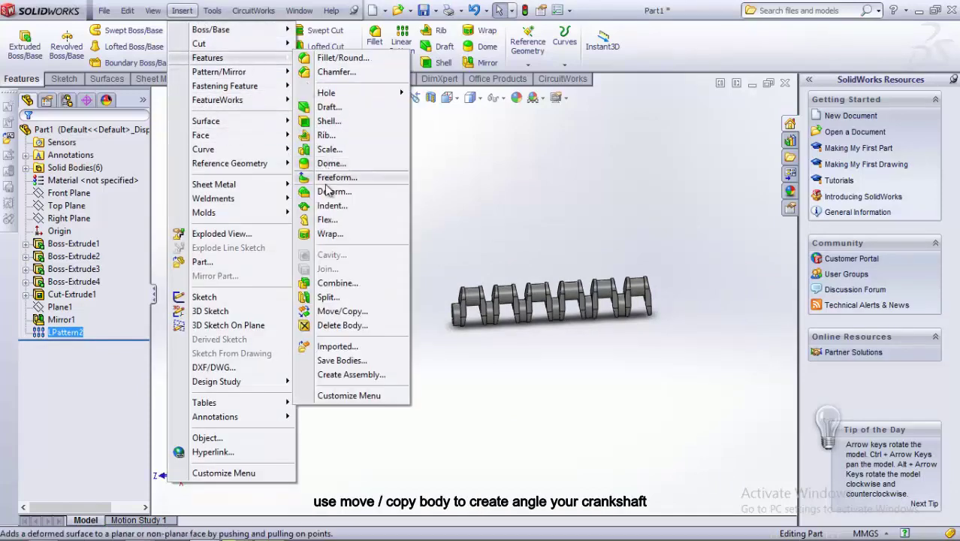
Rotate throws one and four (LPattern2[1] and [4]) by 240° about Z.
click(342, 310)
scroll(458, 325, down, 3)
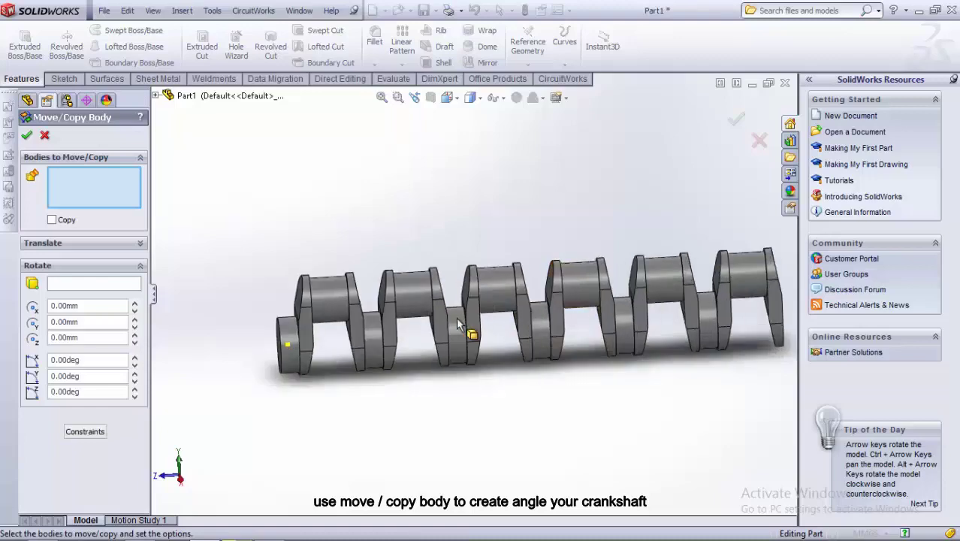
click(444, 320)
click(664, 319)
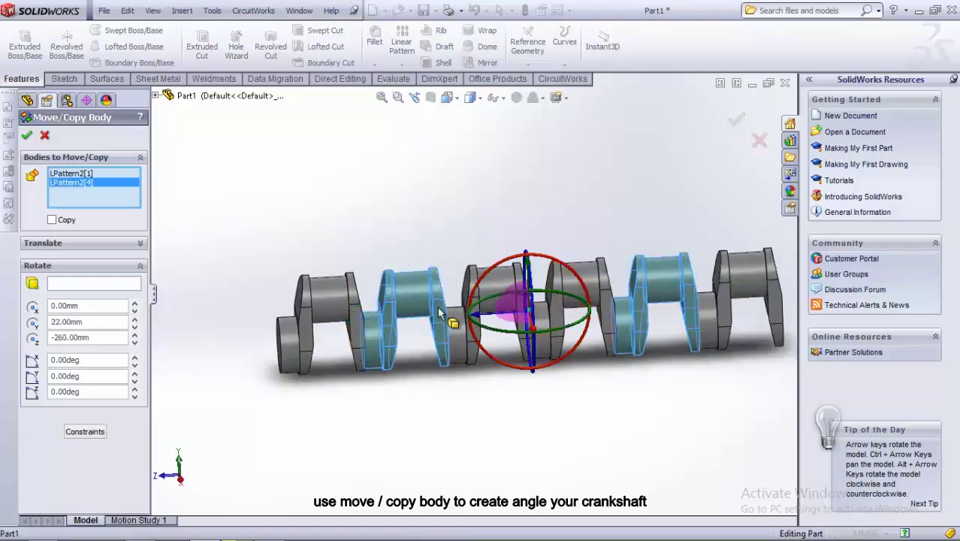
mouse_move(559, 201)
middle_down()
mouse_move(666, 257)
mouse_move(669, 270)
middle_up()
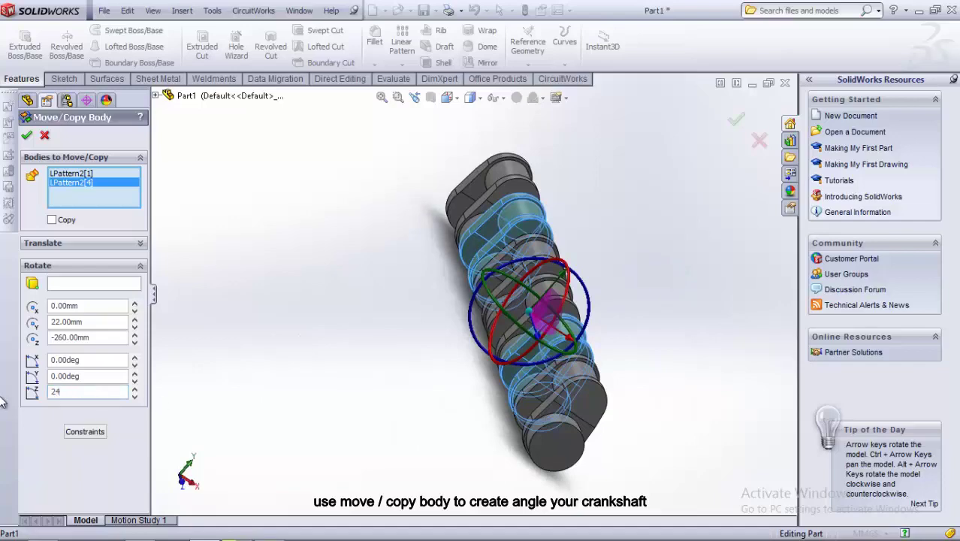
mouse_move(356, 274)
middle_down()
mouse_move(298, 227)
mouse_move(288, 248)
mouse_move(267, 251)
mouse_move(219, 214)
mouse_move(308, 240)
middle_up()
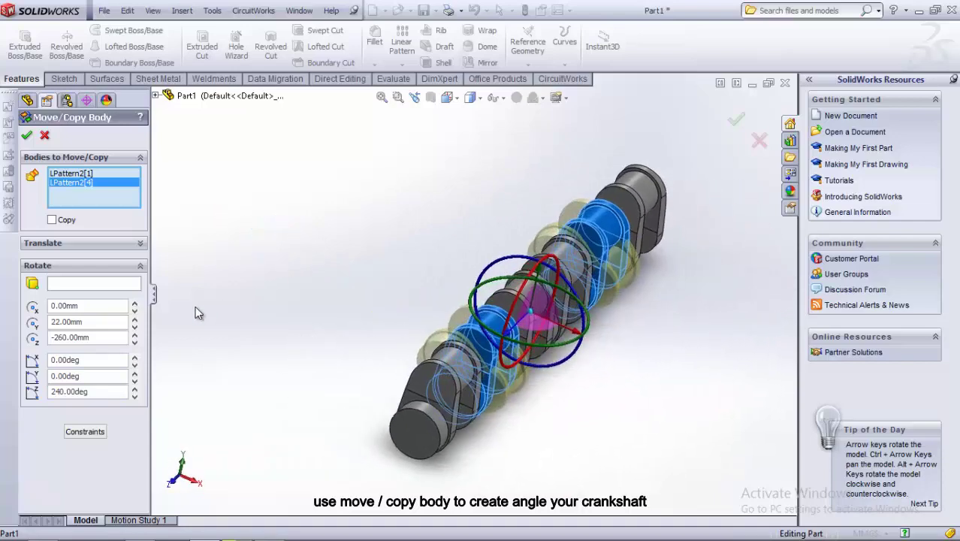
click(26, 135)
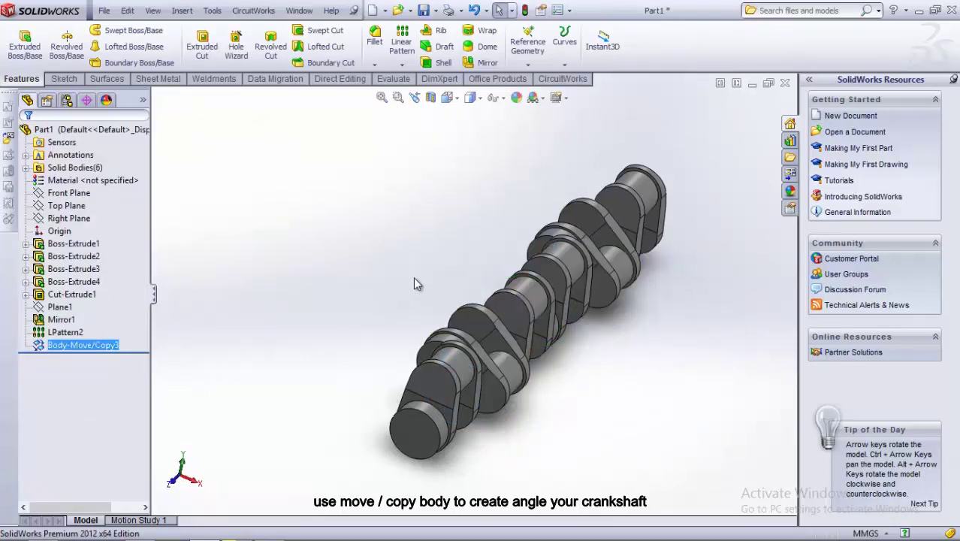
mouse_move(413, 283)
middle_down()
mouse_move(392, 189)
mouse_move(392, 256)
middle_up()
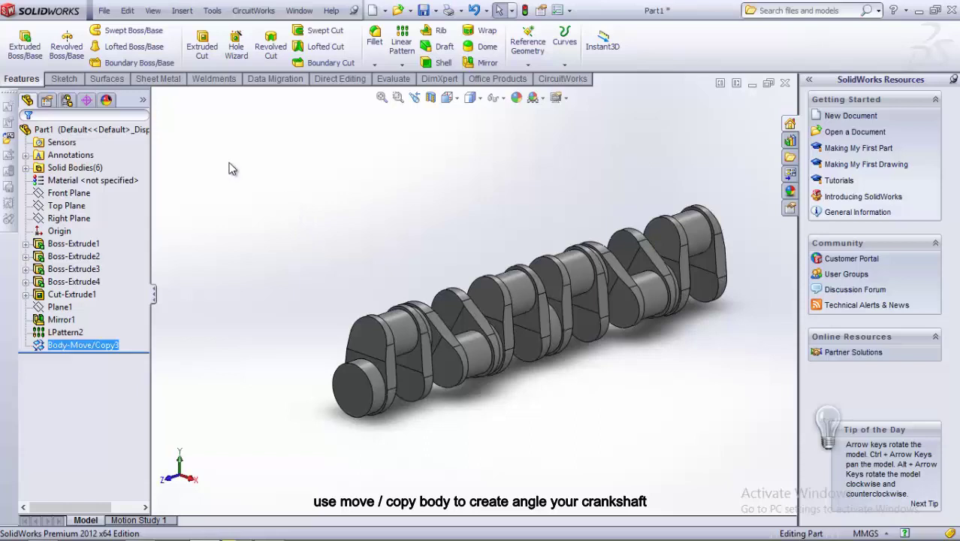
Rotate throws two and three (LPattern2[2] and [3]) by 120° with another Move/Copy.
click(190, 11)
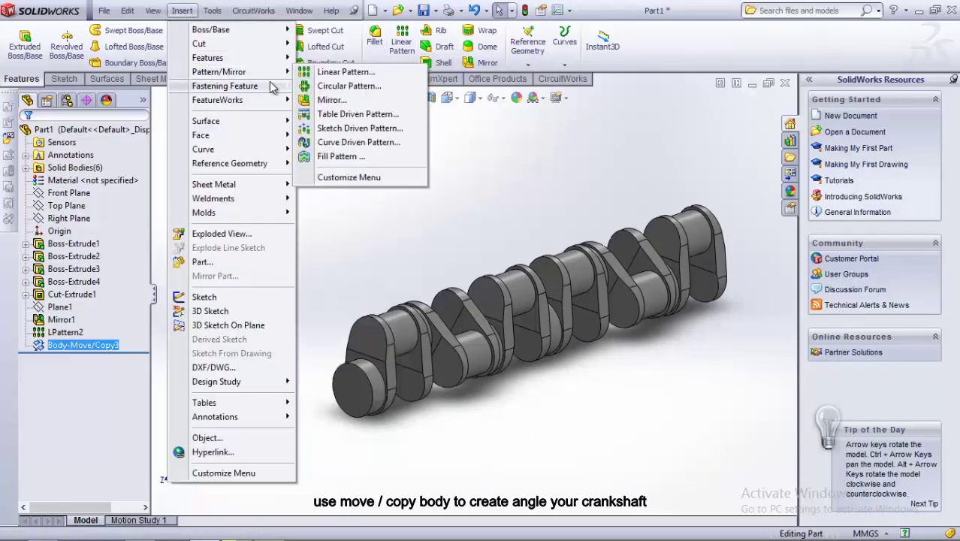
mouse_move(207, 58)
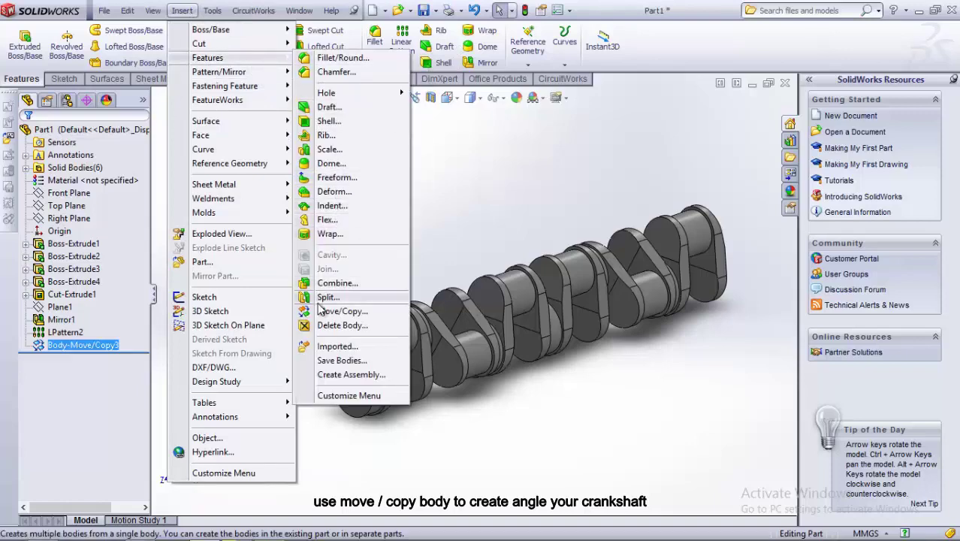
click(322, 311)
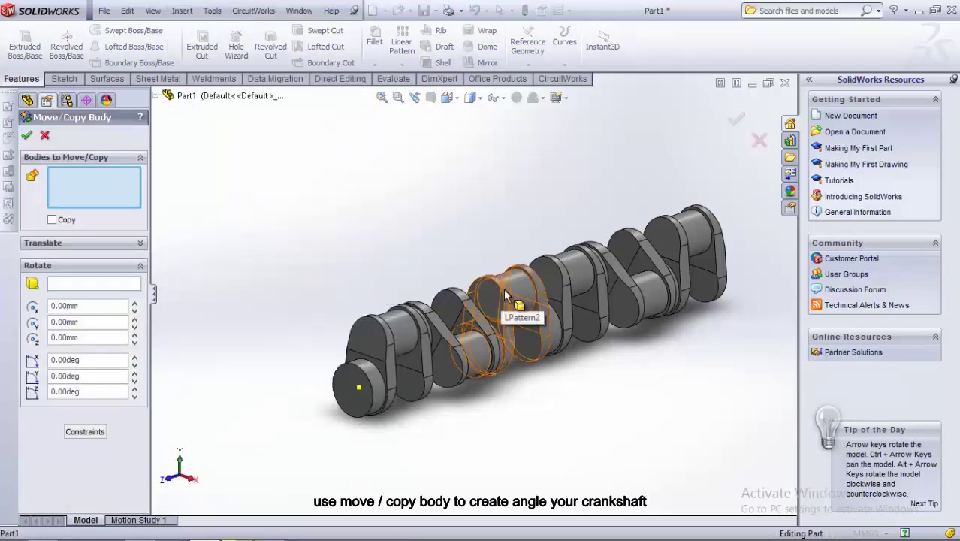
click(510, 315)
click(560, 265)
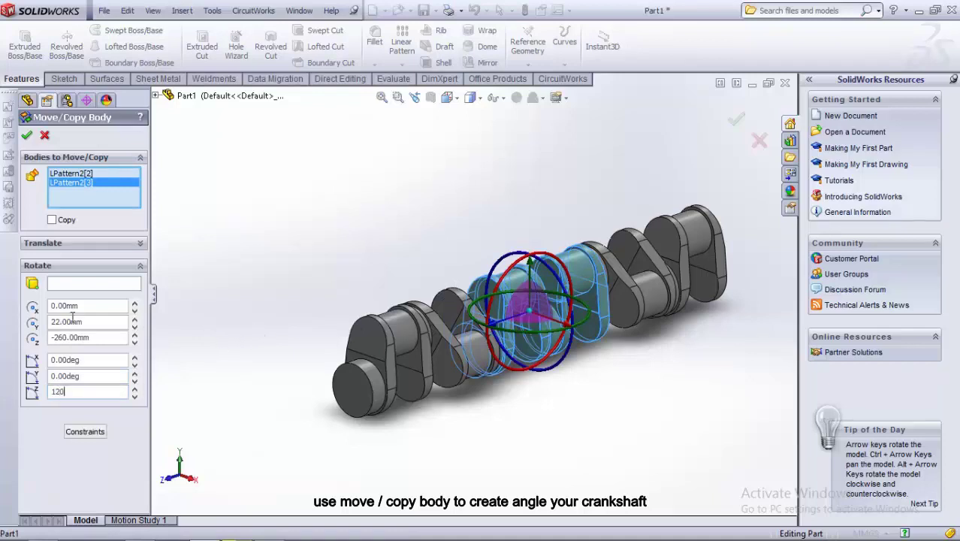
click(26, 135)
middle_drag(514, 231, 592, 132)
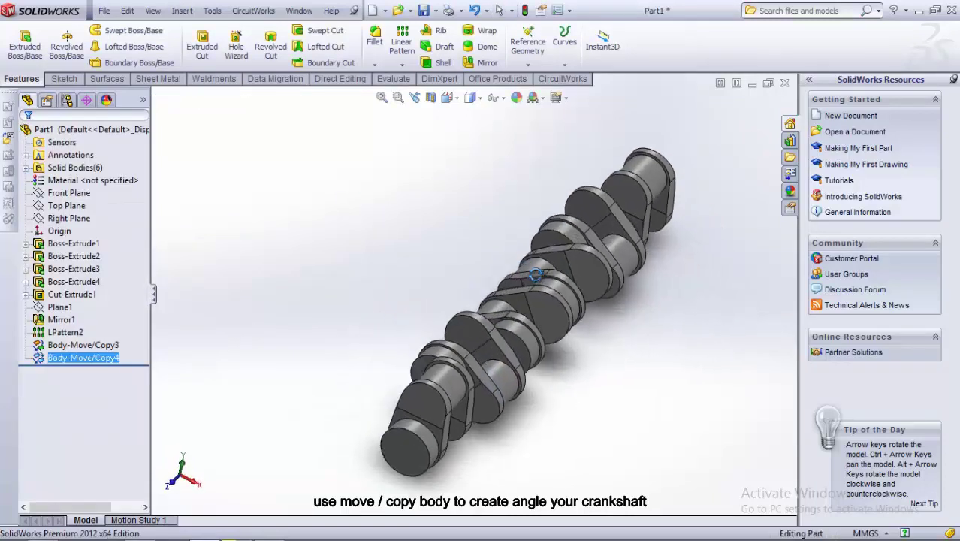
click(448, 98)
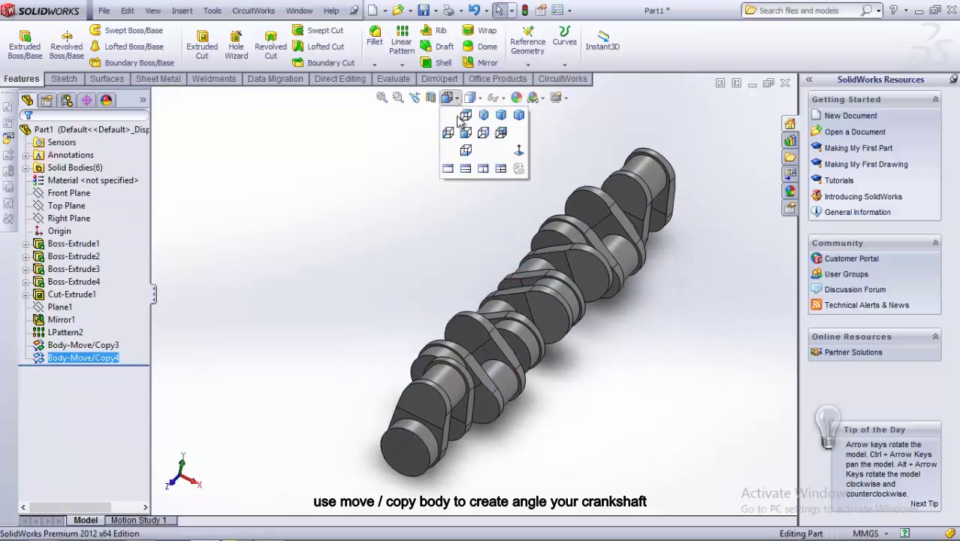
Check the crankshaft from the top and then end-on from the front.
click(466, 117)
middle_drag(552, 465, 500, 416)
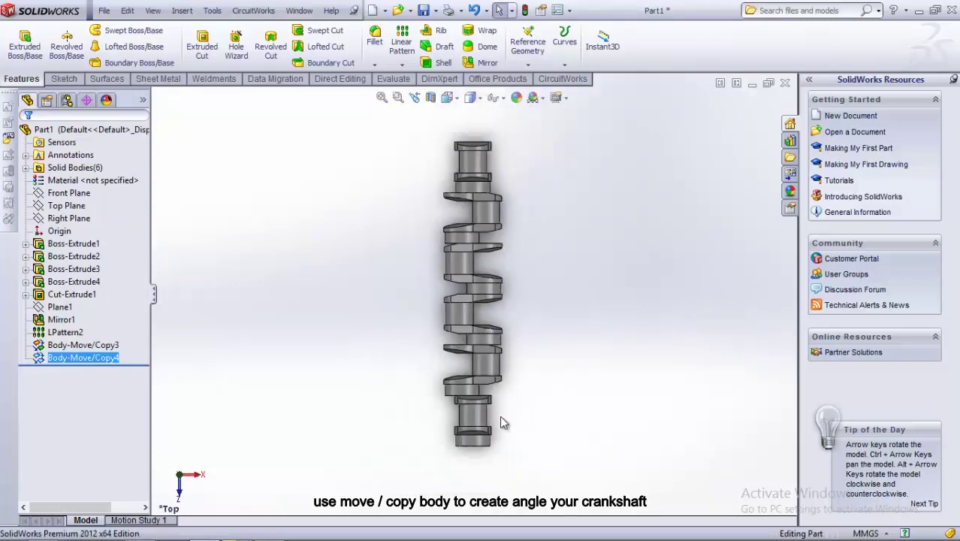
click(452, 97)
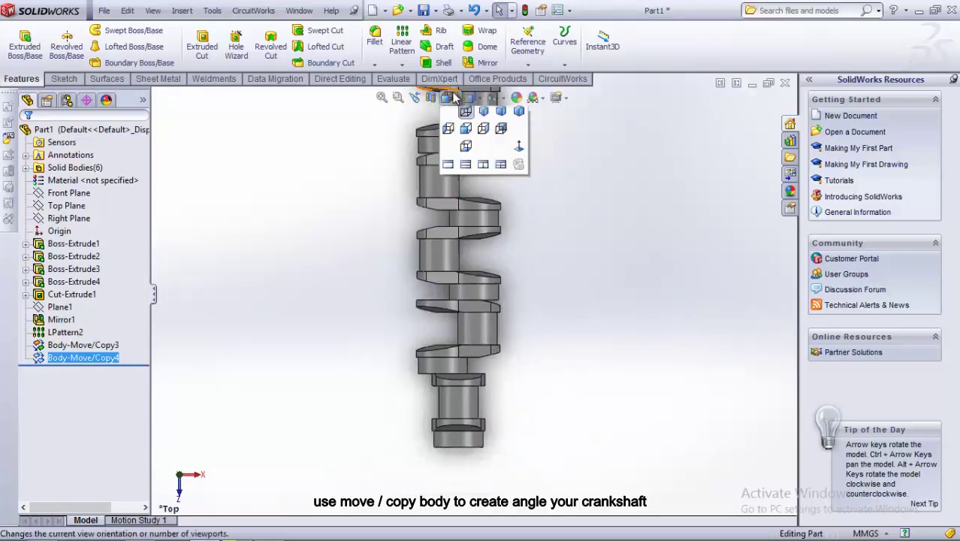
click(466, 135)
click(669, 285)
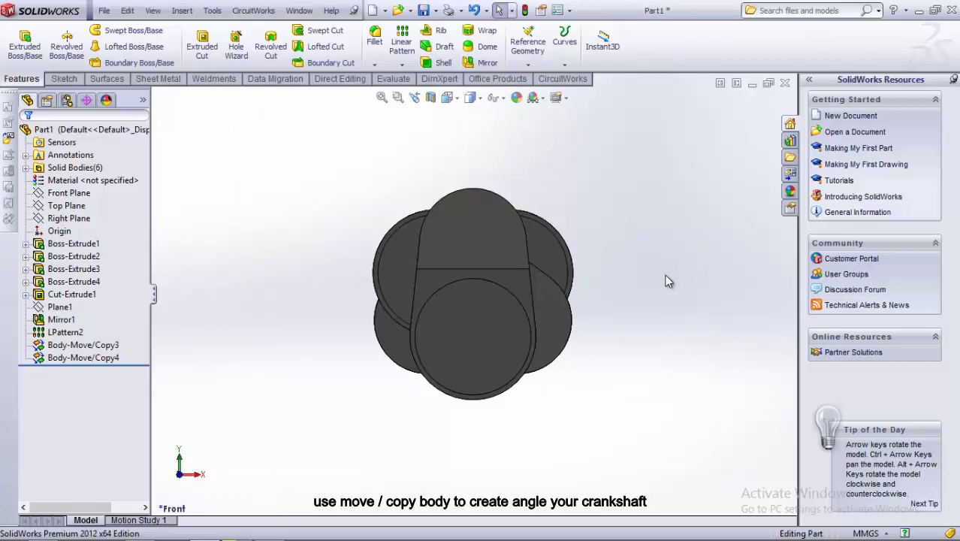
click(500, 321)
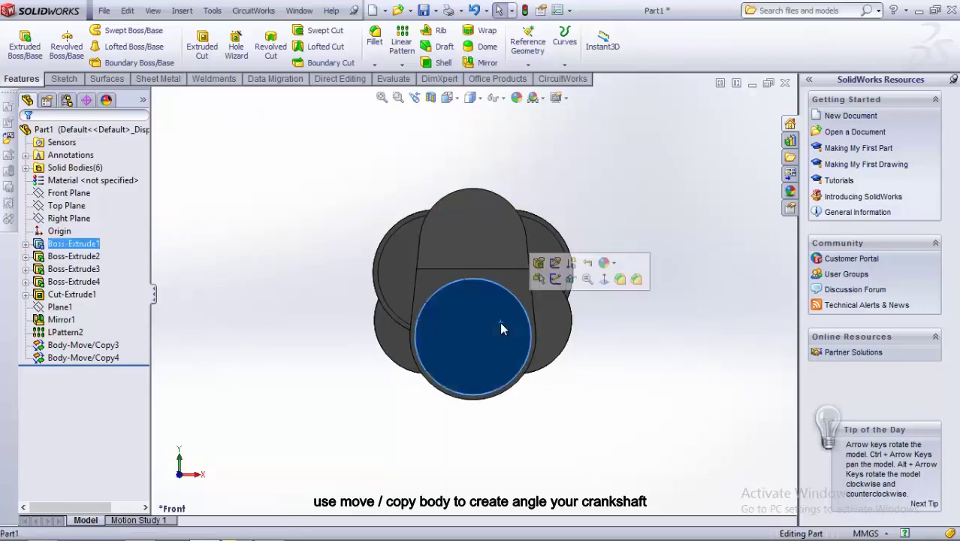
Inspect the Front and Top Planes by selecting them in the feature tree.
click(678, 377)
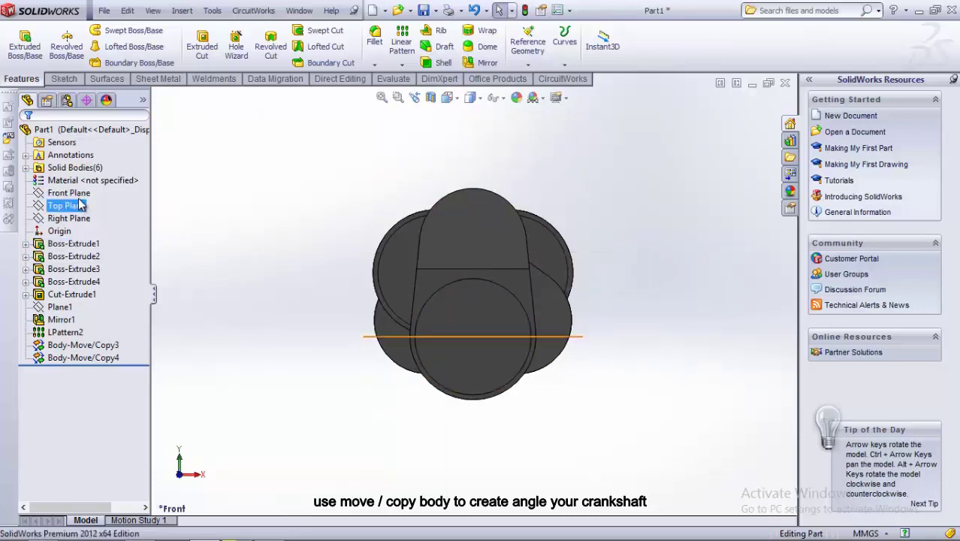
click(75, 196)
click(81, 205)
middle_drag(307, 221, 297, 265)
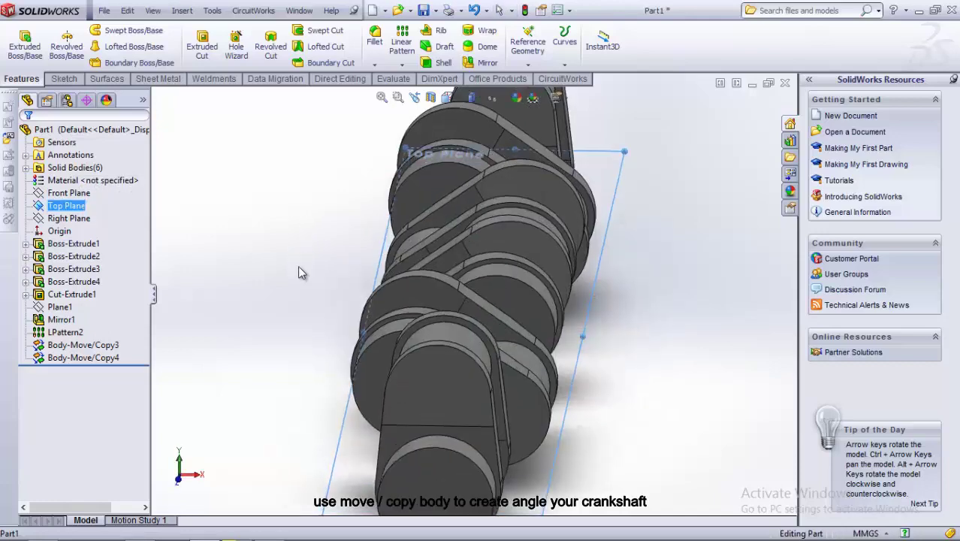
click(80, 205)
click(68, 193)
Switch to the front view, then the top view, and select the Top Plane.
click(471, 97)
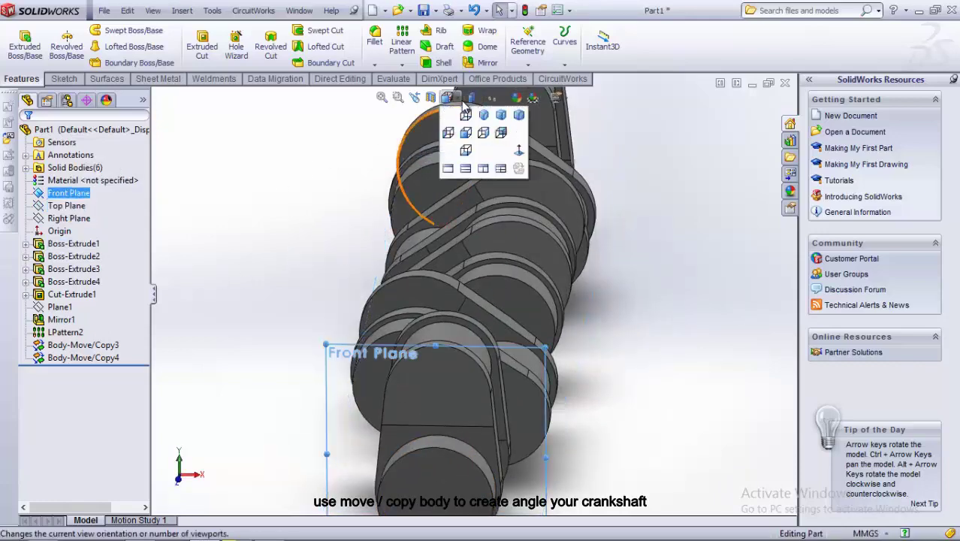
click(518, 150)
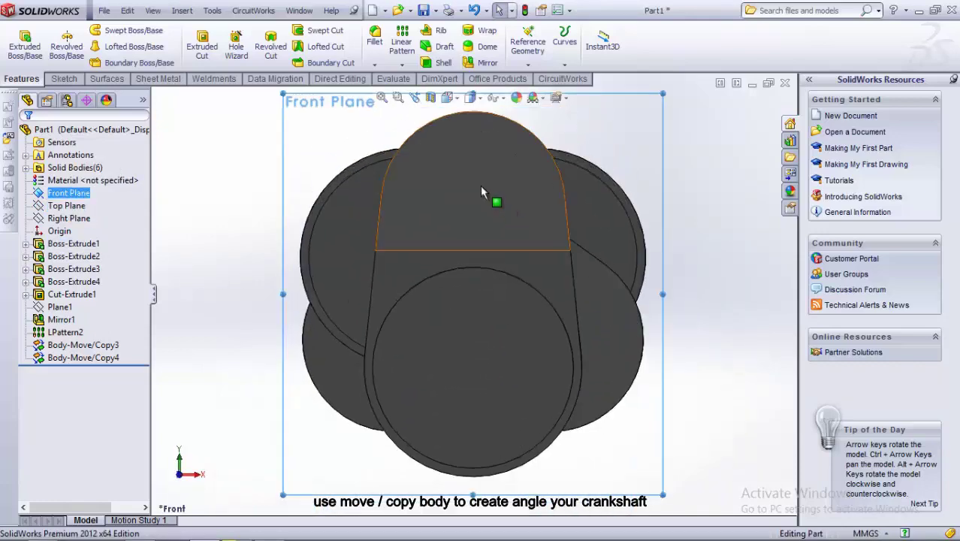
click(453, 103)
click(459, 111)
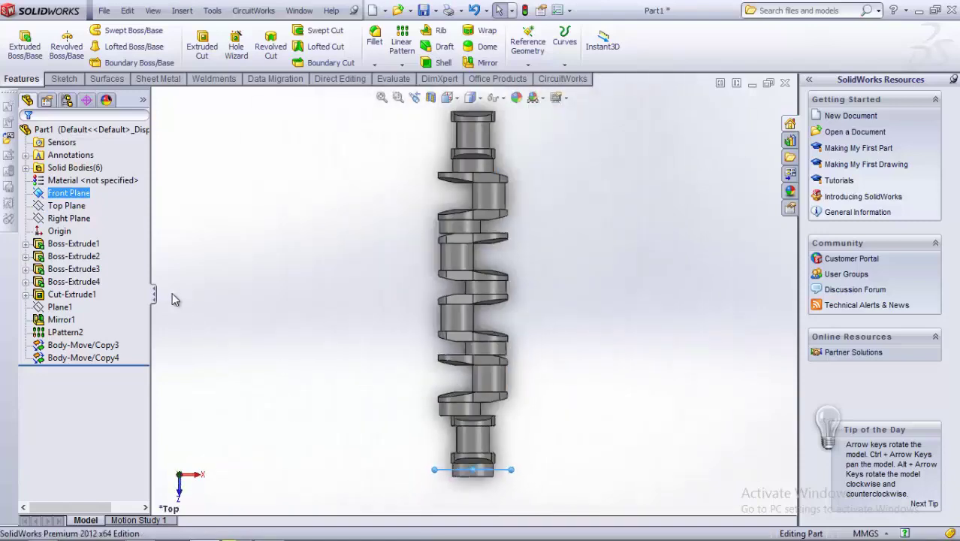
click(354, 374)
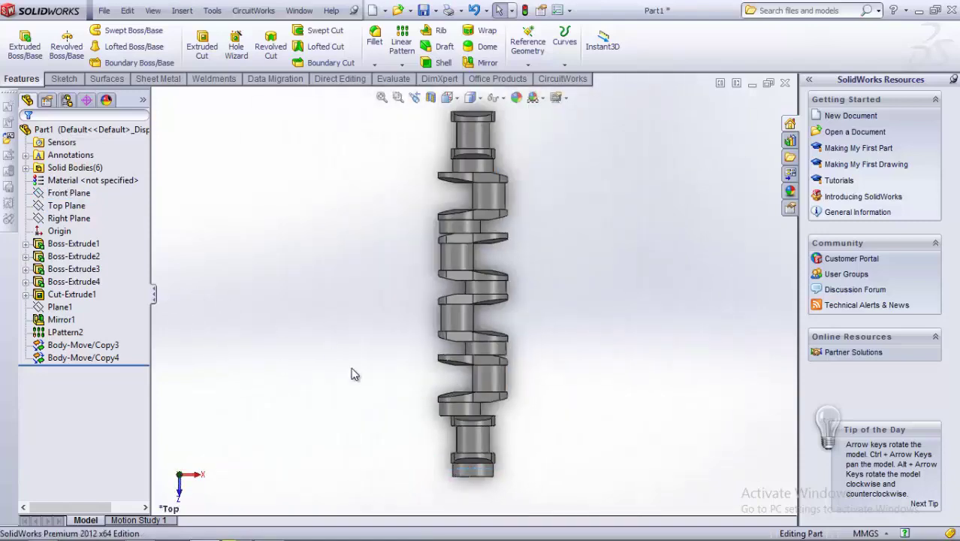
click(66, 205)
Start a sketch on the Top Plane and draw the profile's left edge and bottom.
click(90, 187)
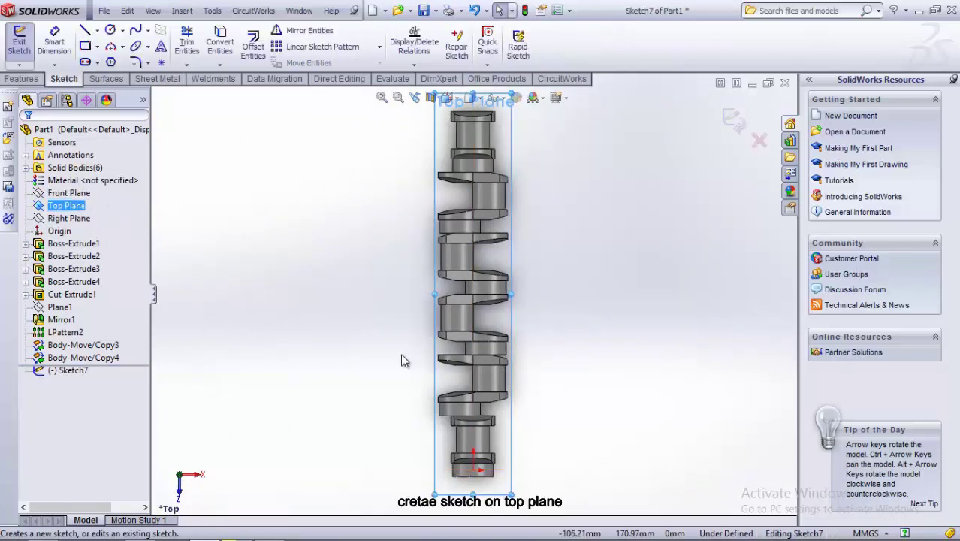
scroll(428, 398, down, 3)
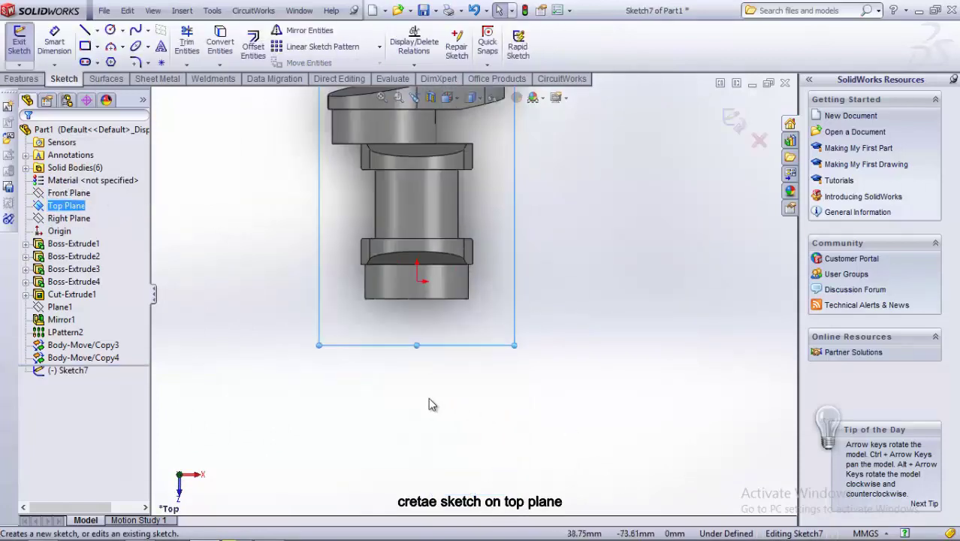
click(87, 31)
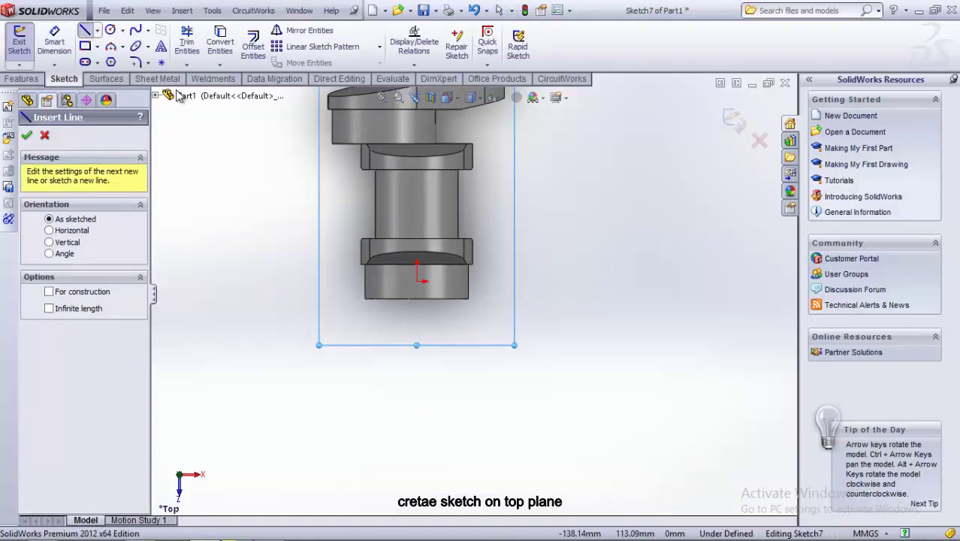
click(417, 298)
click(416, 427)
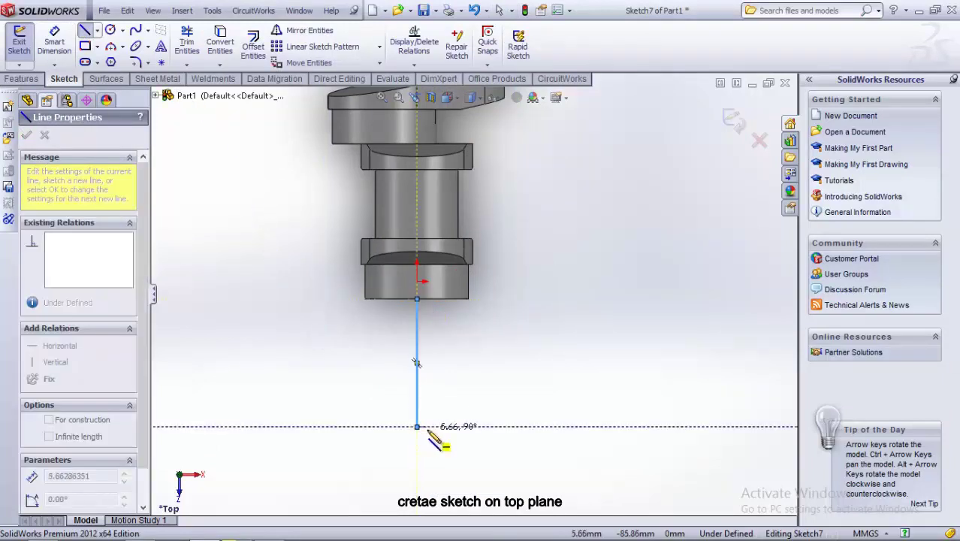
click(455, 426)
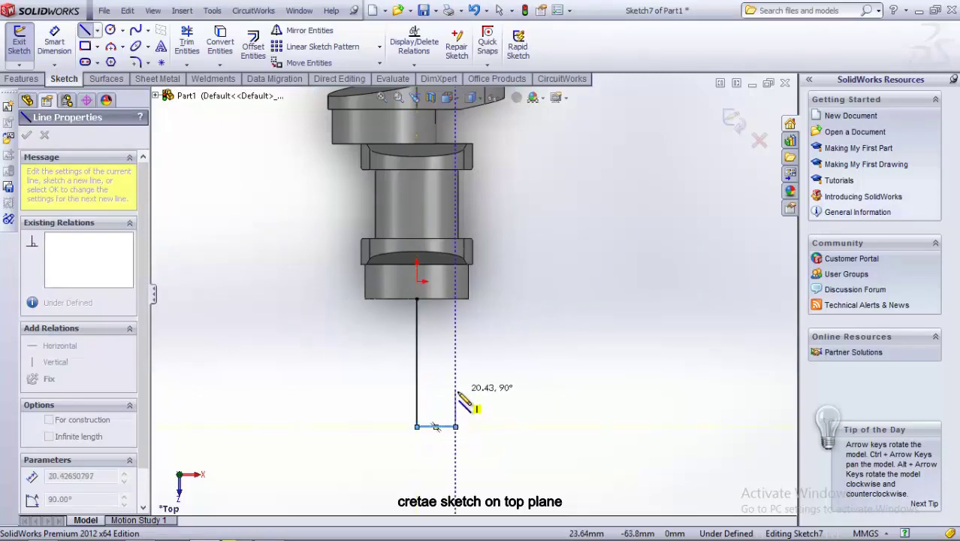
Add the two steps and tall right edge, closing the stepped outline at the shaft end.
click(455, 392)
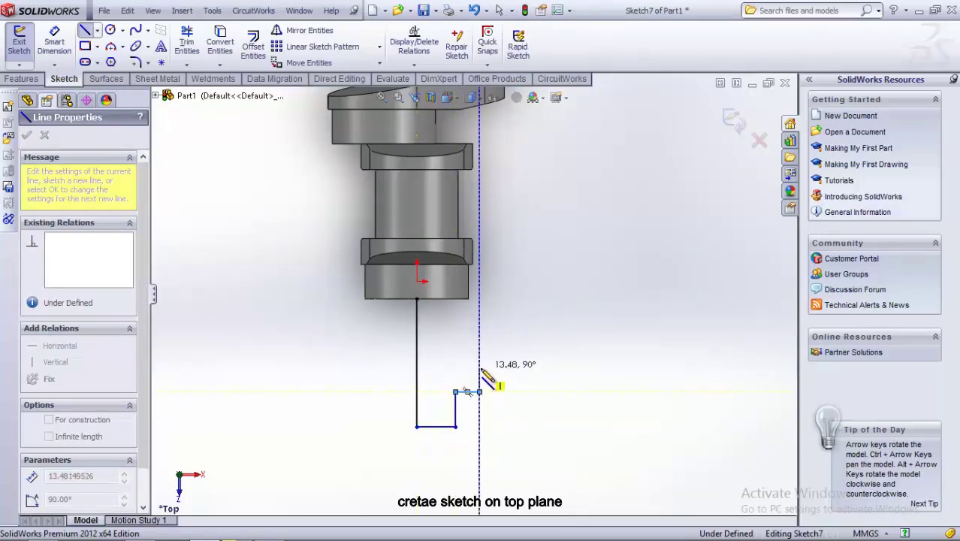
click(479, 391)
click(479, 367)
click(499, 367)
click(499, 298)
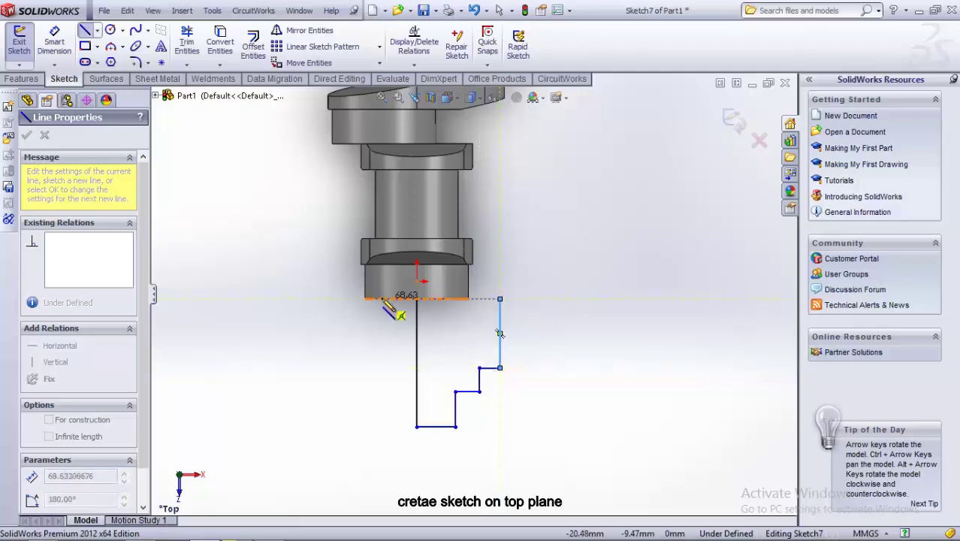
click(417, 298)
right_click(586, 183)
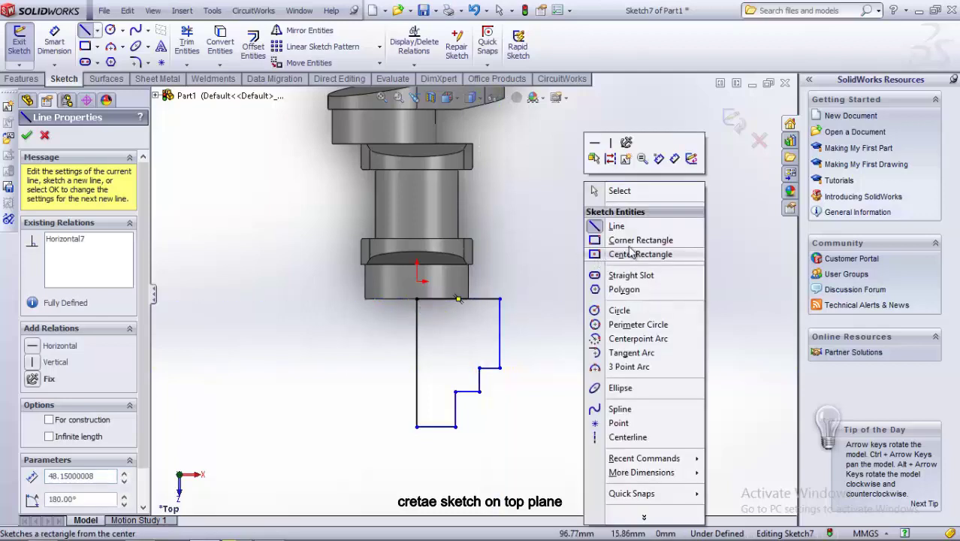
click(618, 191)
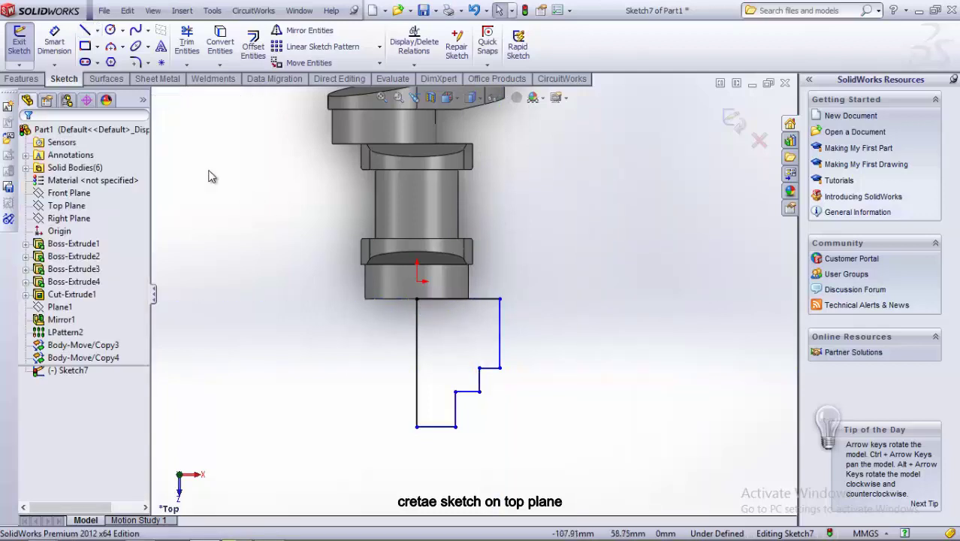
Dimension the profile's bottom edge to 10 mm and its height to 59 mm.
click(443, 427)
click(336, 479)
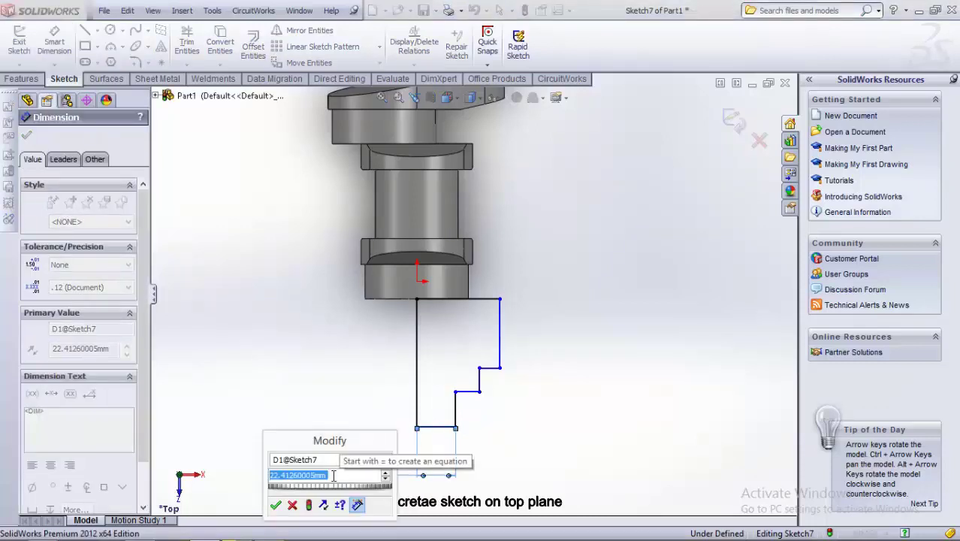
text(10)
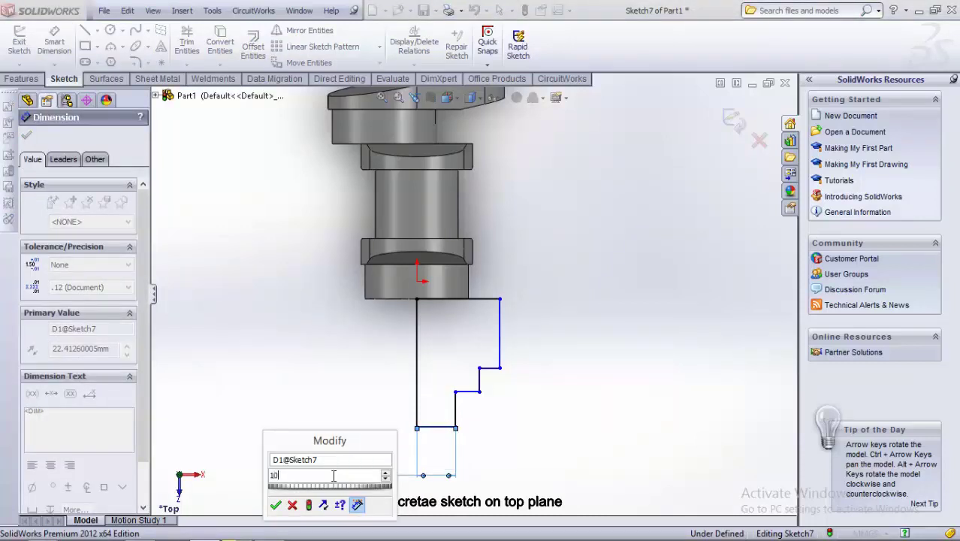
key(Return)
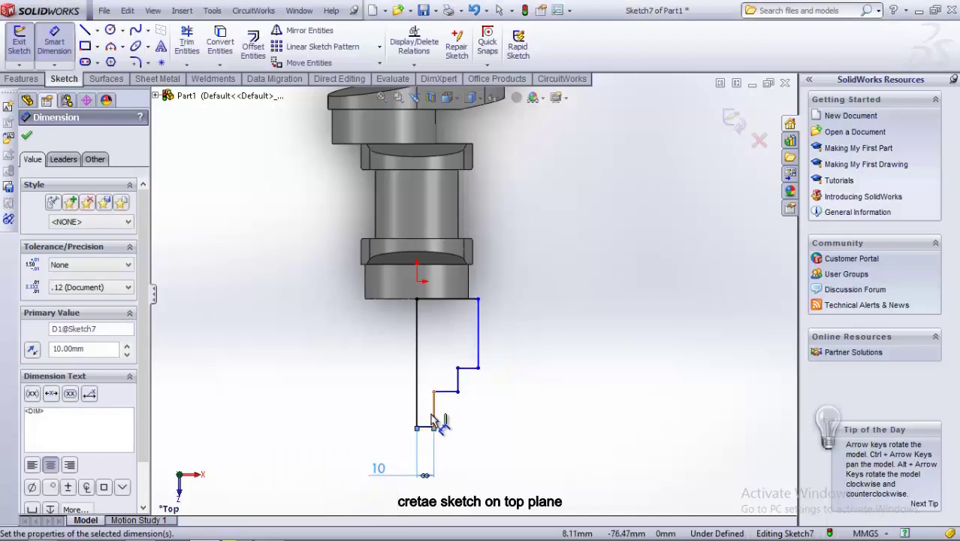
click(433, 418)
click(585, 420)
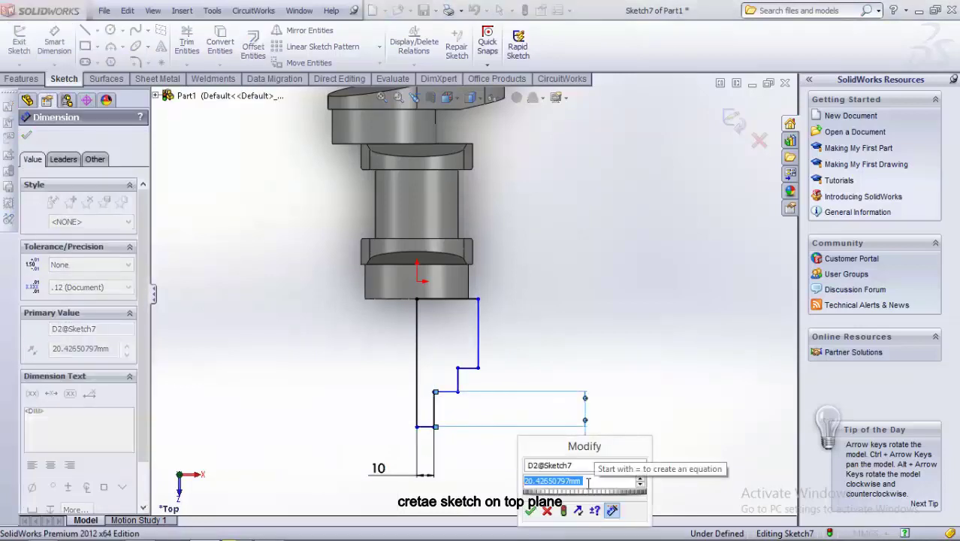
text(59)
key(Return)
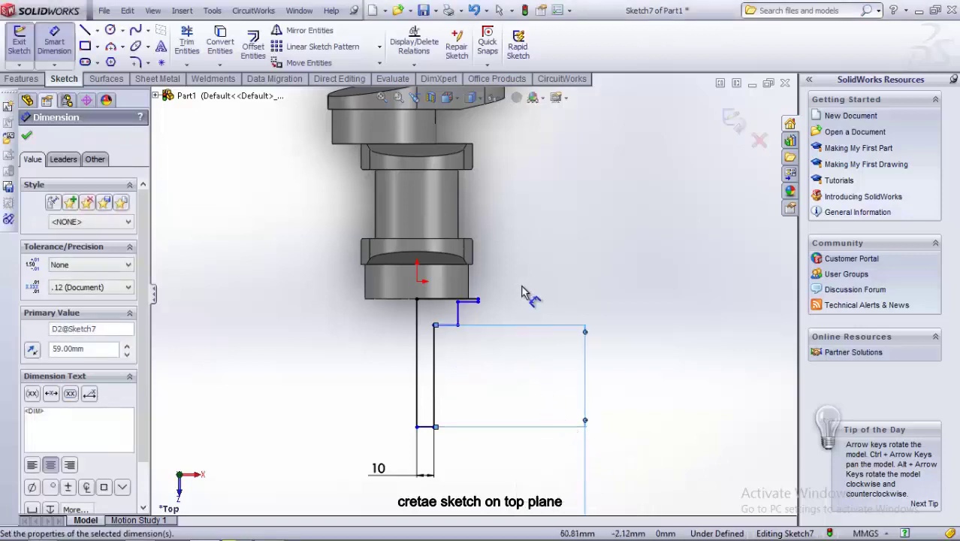
Dimension the top step height to 20 mm.
scroll(470, 300, up, 5)
scroll(469, 300, up, 2)
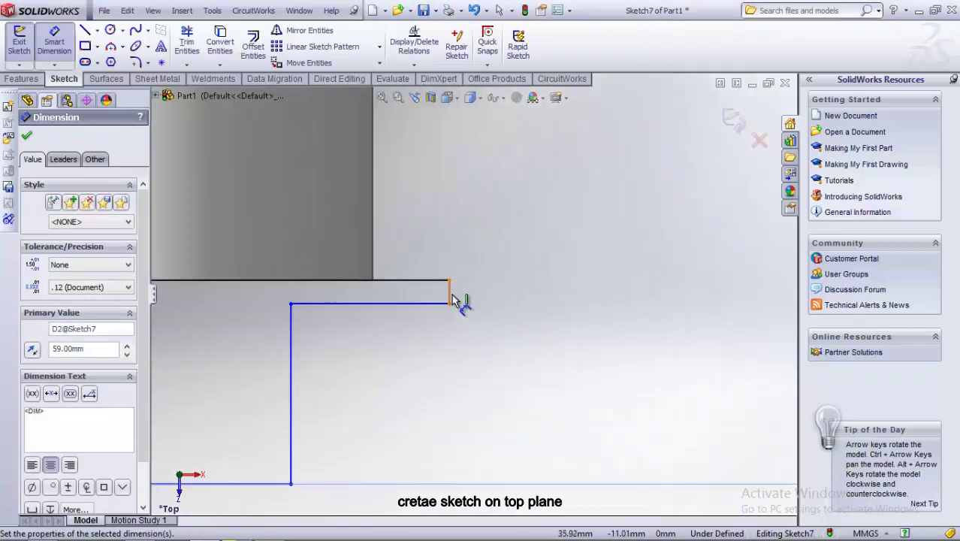
click(451, 293)
click(664, 298)
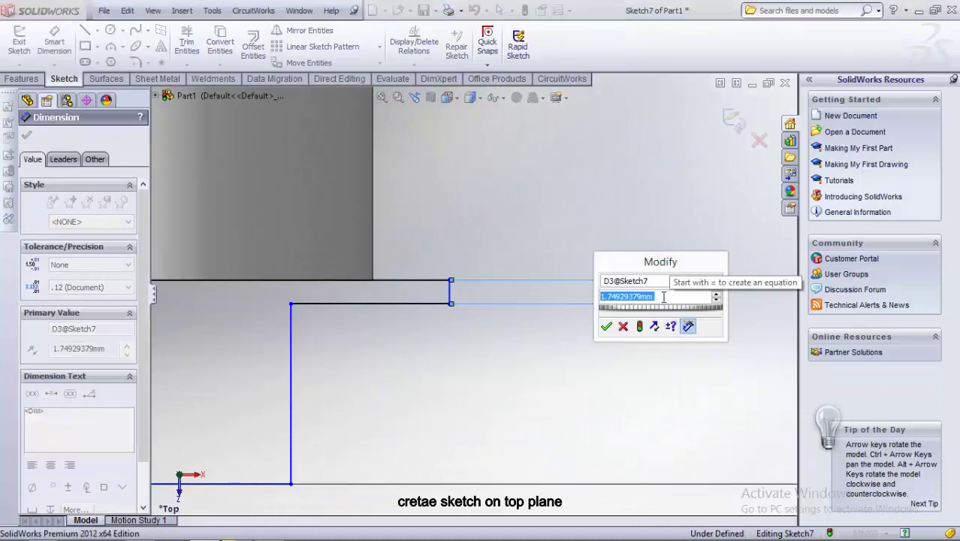
text(20)
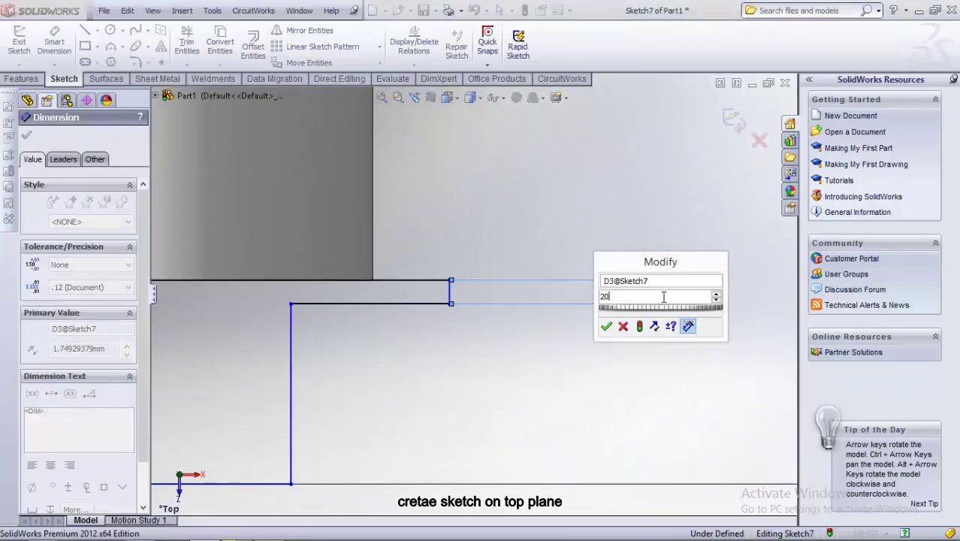
key(Return)
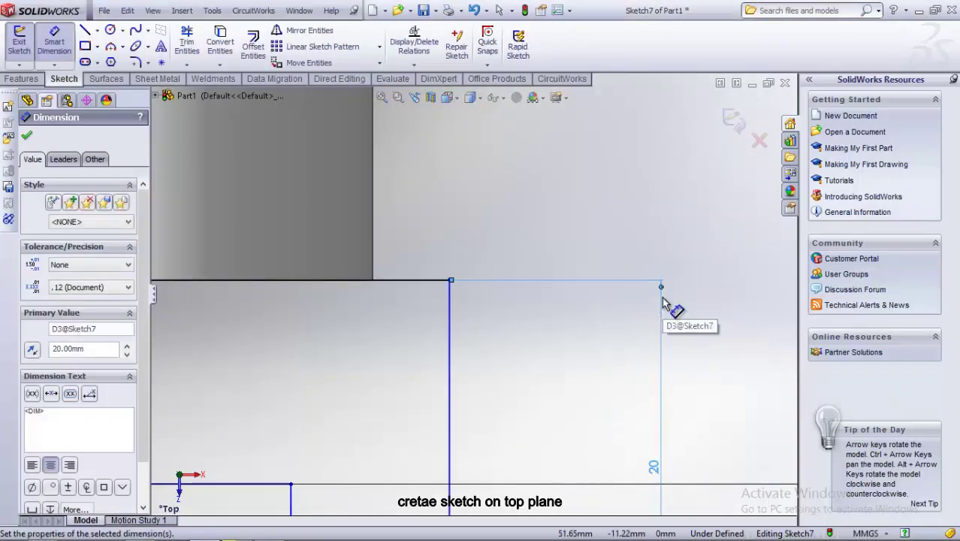
Drag the short horizontal step line lower in the profile.
scroll(638, 322, up, 2)
scroll(606, 359, up, 3)
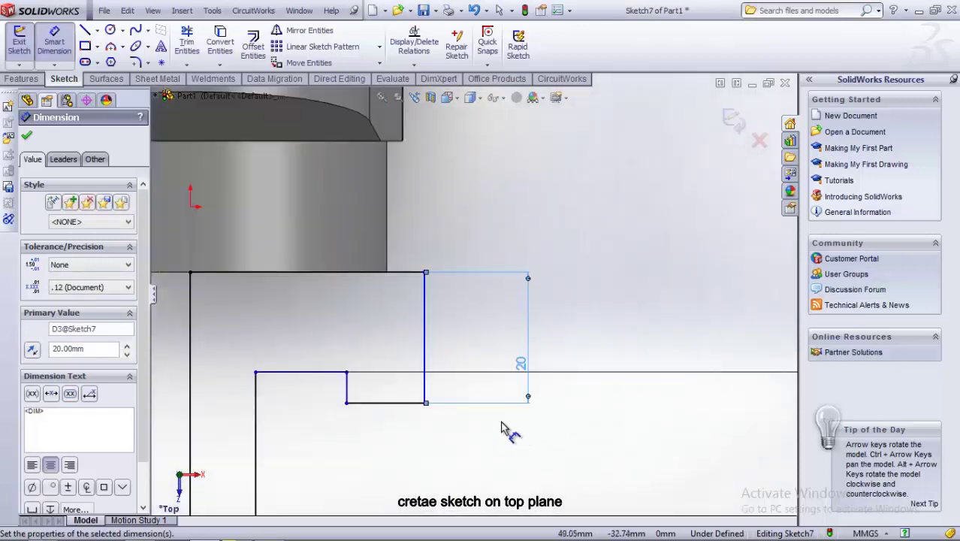
scroll(542, 217, up, 2)
right_click(544, 212)
click(568, 215)
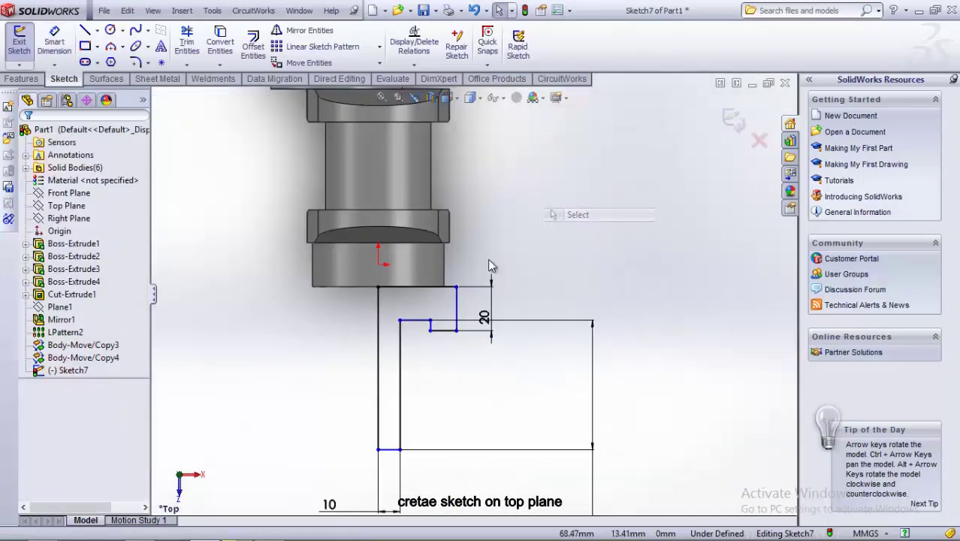
click(413, 336)
drag(409, 382, 431, 368)
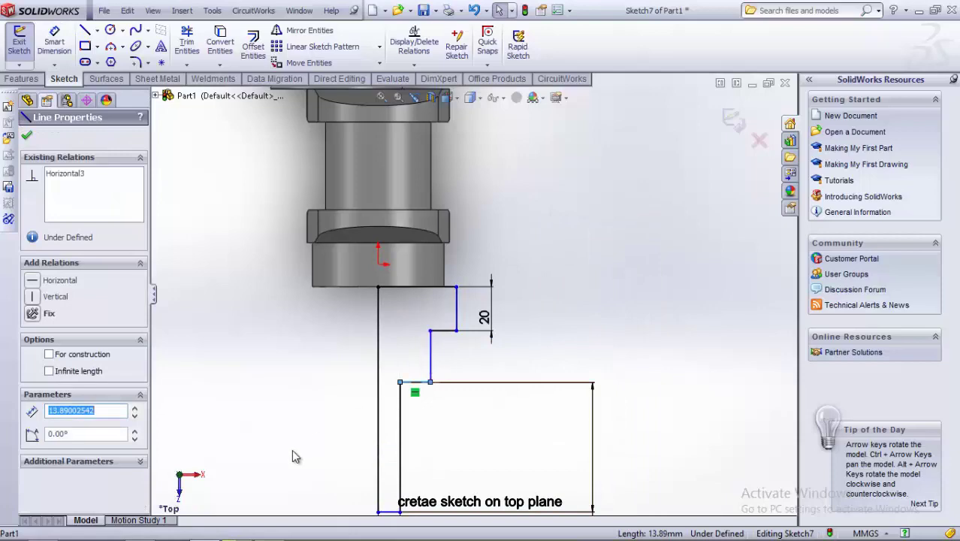
Dimension the middle step height to 23 mm and the horizontal offset to 30 mm.
click(54, 42)
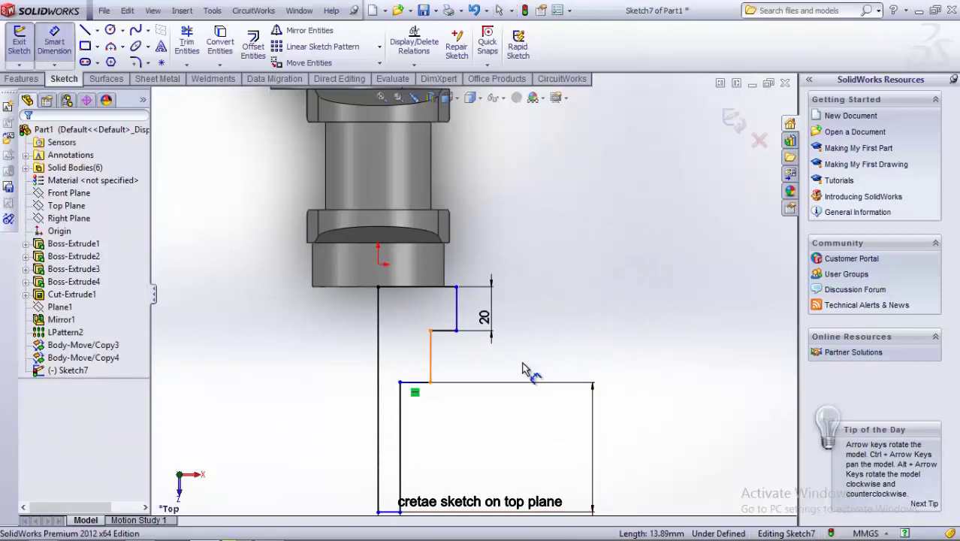
click(430, 357)
click(555, 344)
text(23)
key(Return)
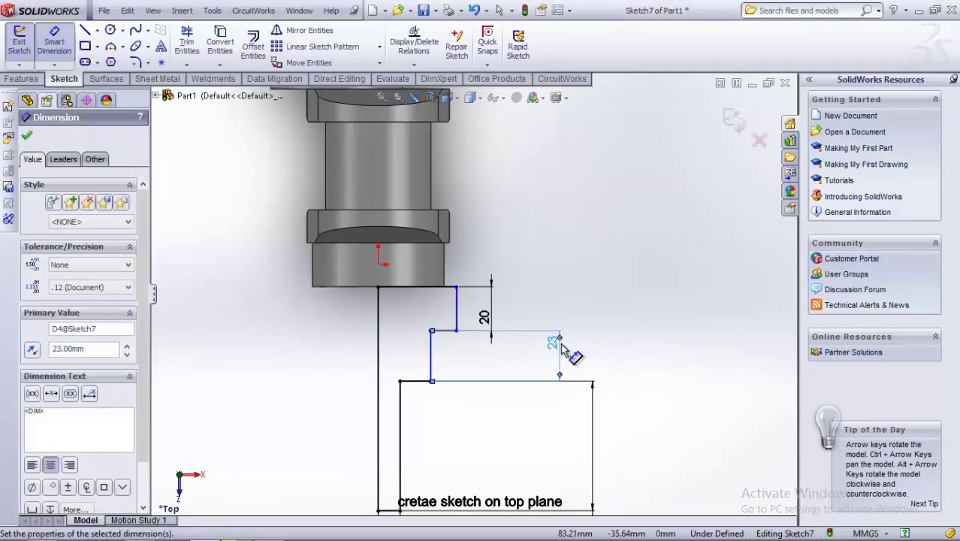
click(455, 308)
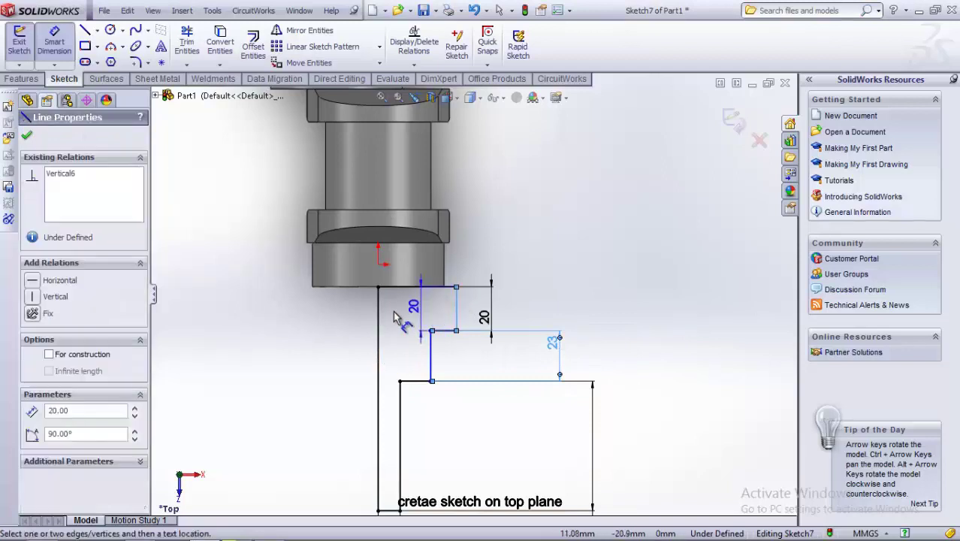
click(378, 322)
click(517, 224)
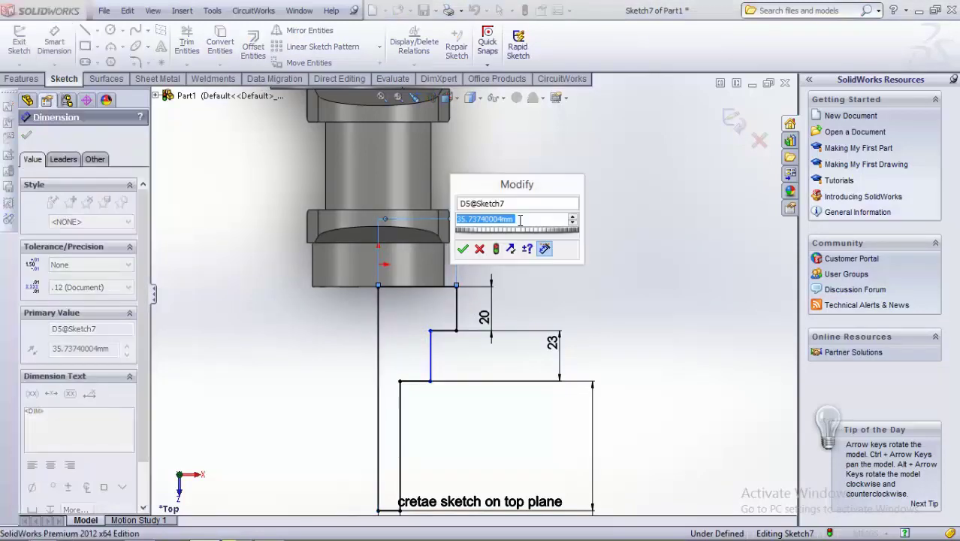
text(30)
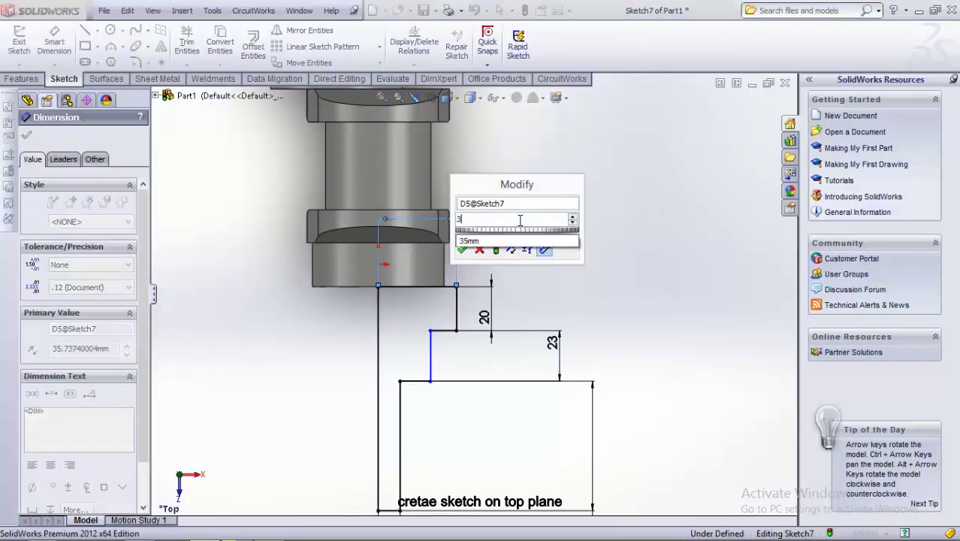
key(Return)
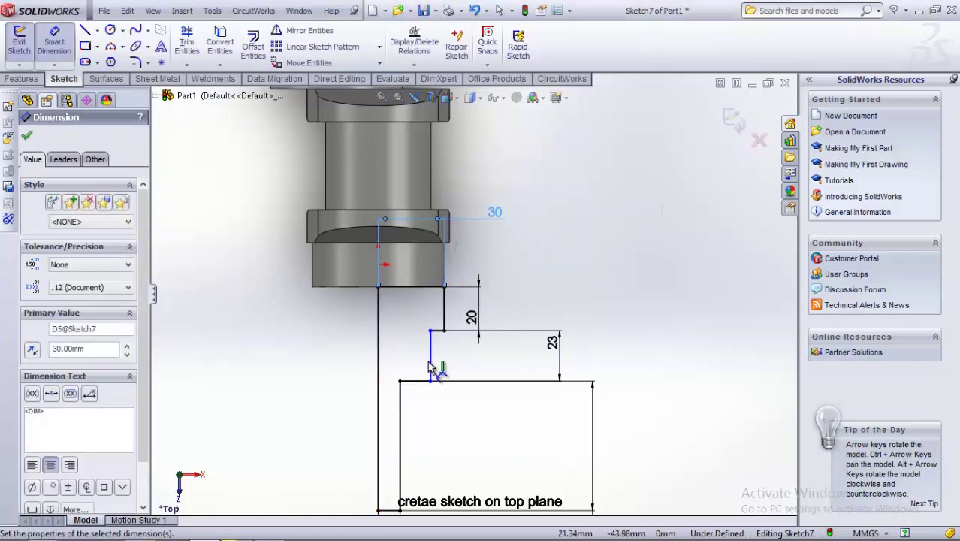
Dimension the remaining step width to 20 mm, fully defining the sketch.
click(429, 366)
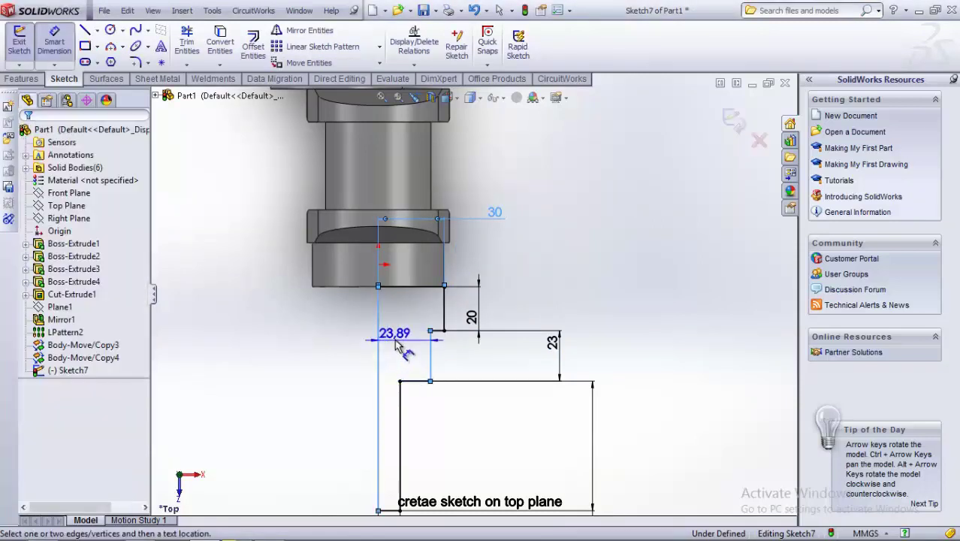
click(392, 274)
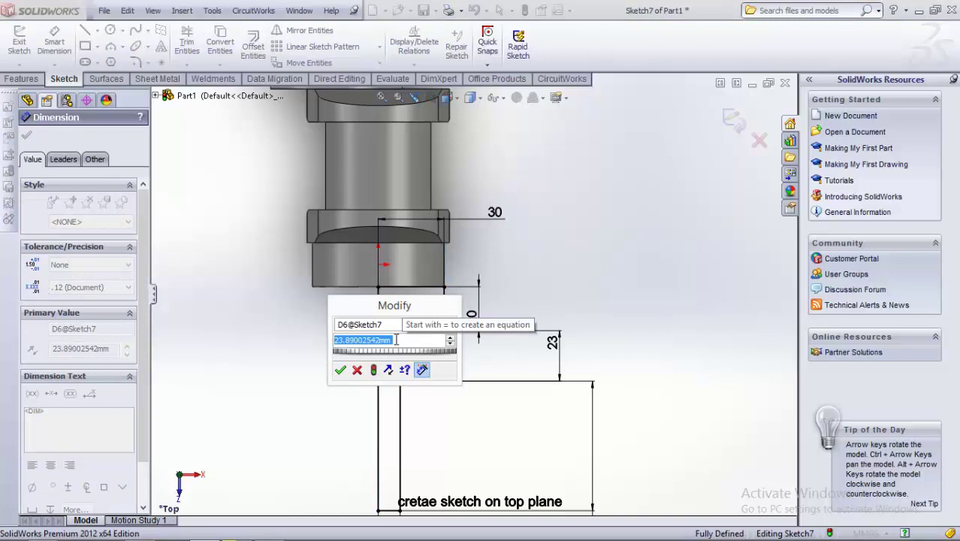
text(20)
key(Return)
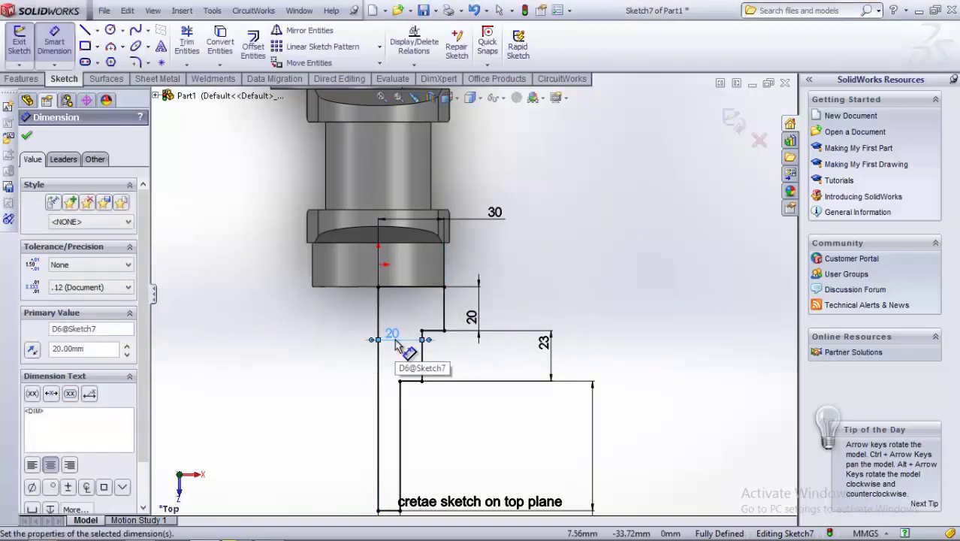
scroll(551, 328, up, 4)
scroll(550, 317, up, 2)
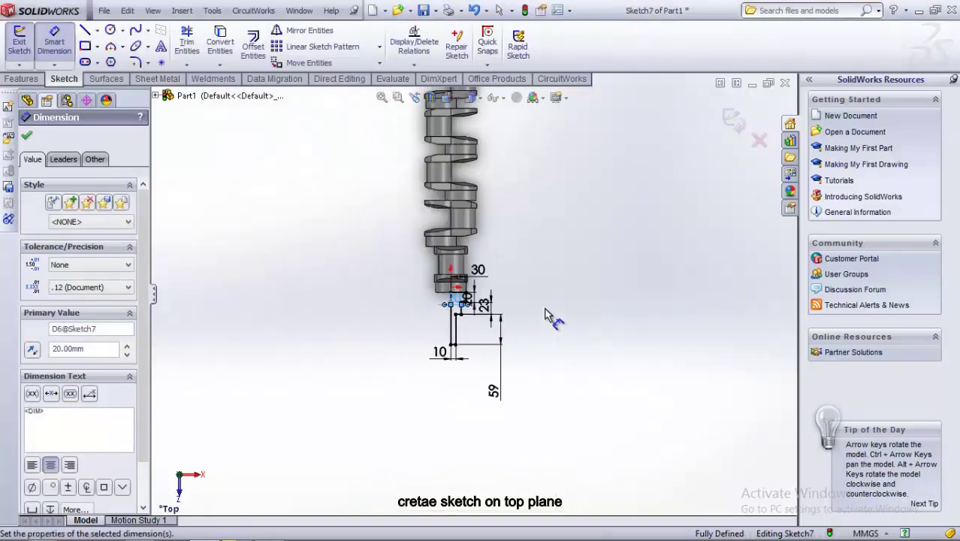
right_click(551, 317)
Draw the first vertical line and short top step of the profile above the shaft end.
click(581, 214)
scroll(460, 131, down, 2)
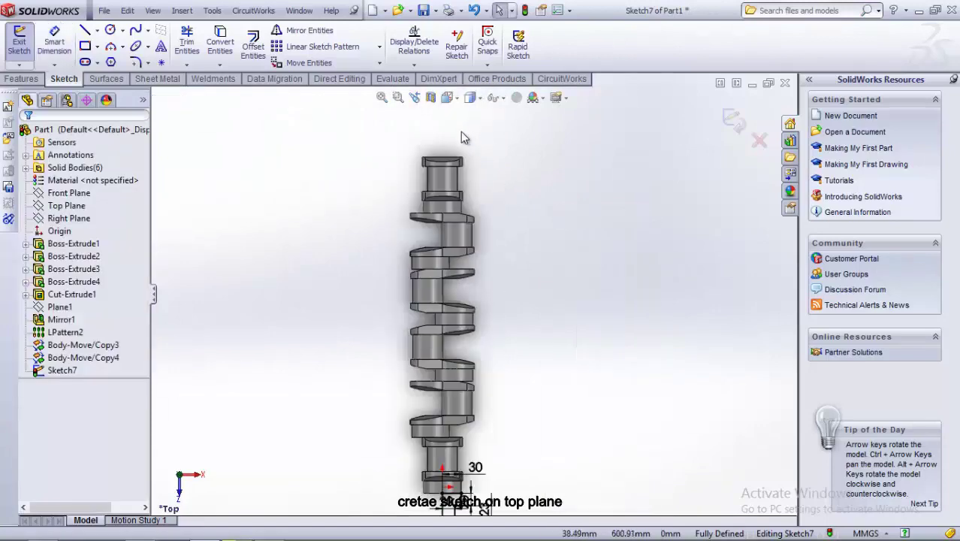
scroll(443, 154, down, 4)
click(87, 30)
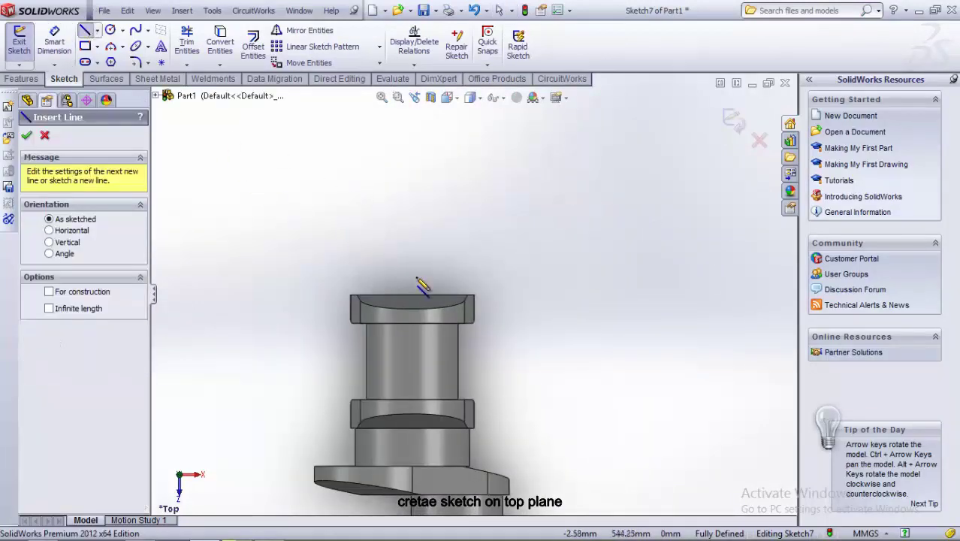
click(412, 293)
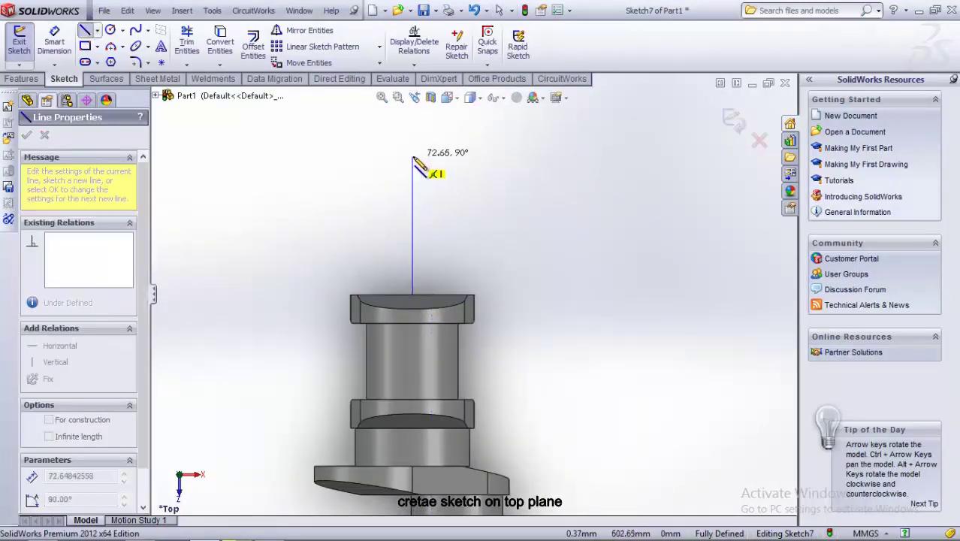
click(412, 156)
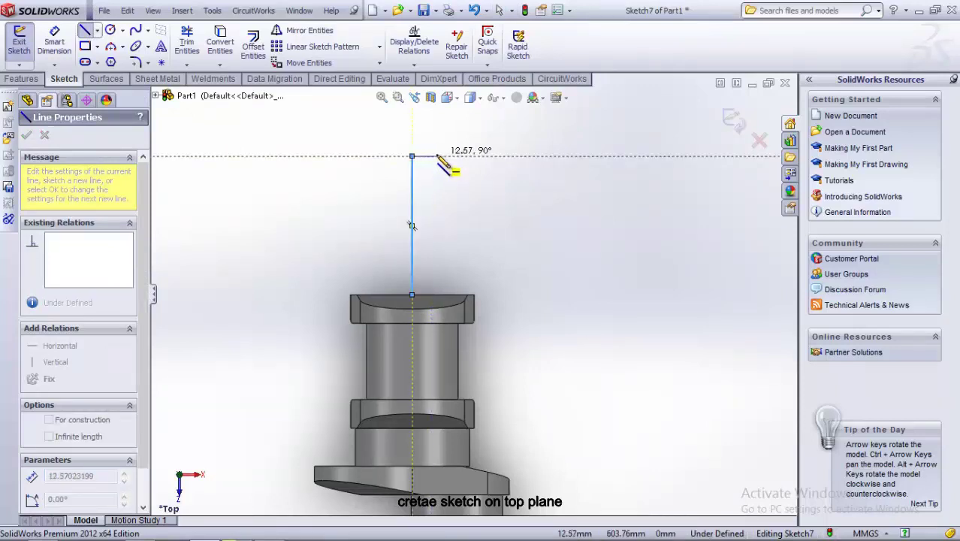
click(437, 156)
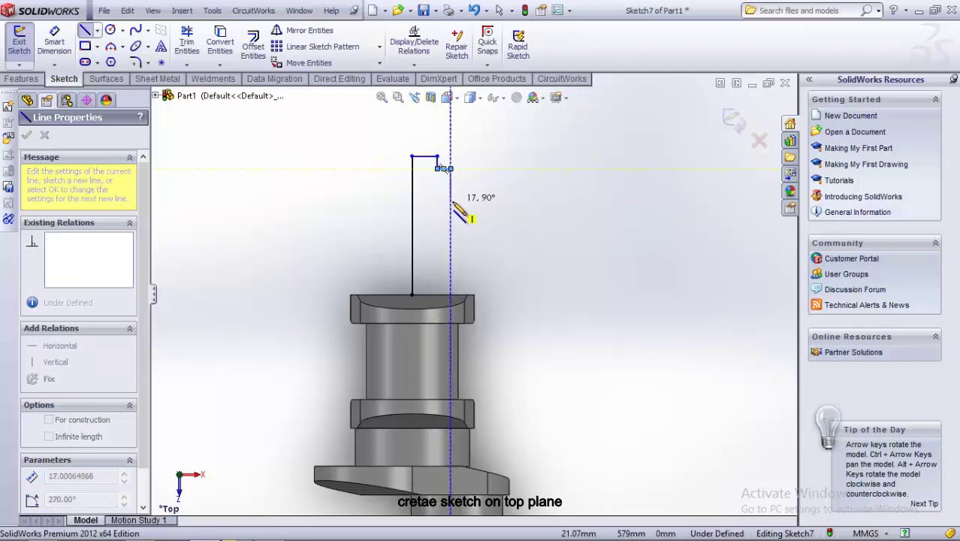
Continue the staircase of lines down to the shaft and close the profile at its start.
click(437, 169)
click(450, 168)
click(451, 200)
click(465, 200)
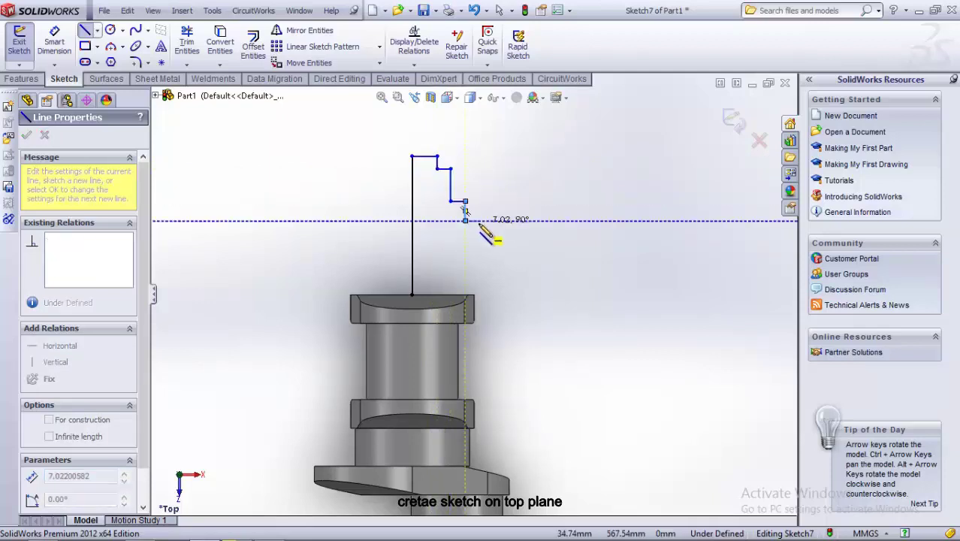
click(478, 294)
click(411, 295)
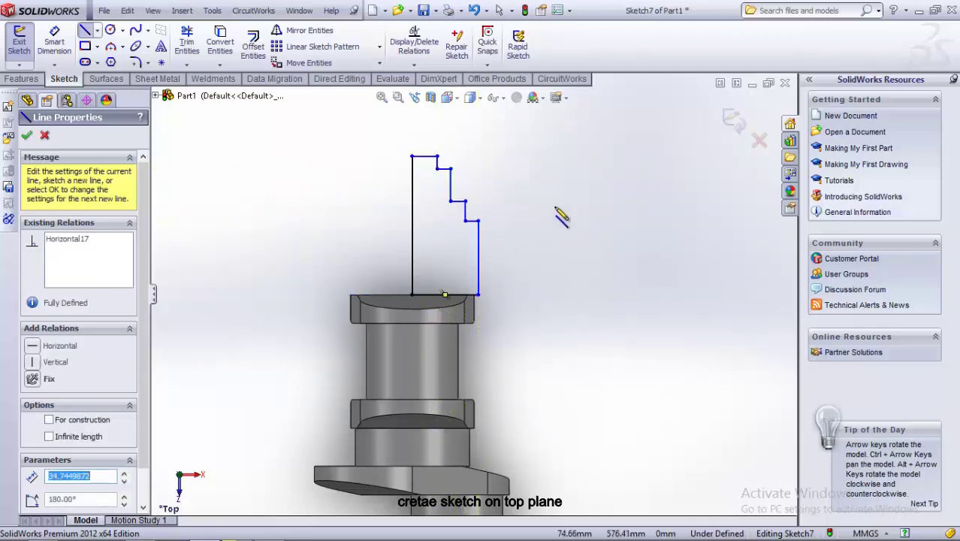
right_click(556, 209)
click(589, 203)
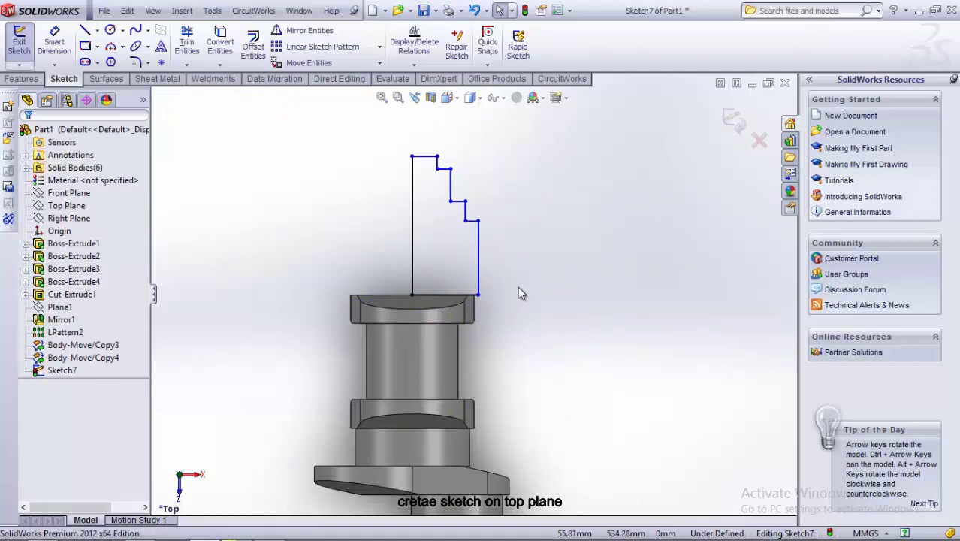
Dimension the top line as 10 and the two vertical steps as 10 and 8.
click(62, 45)
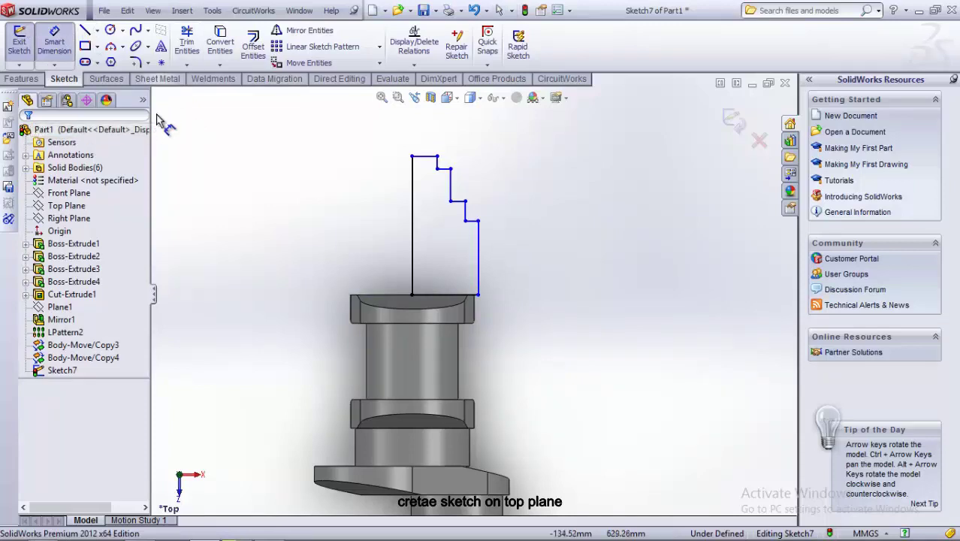
click(430, 158)
click(367, 126)
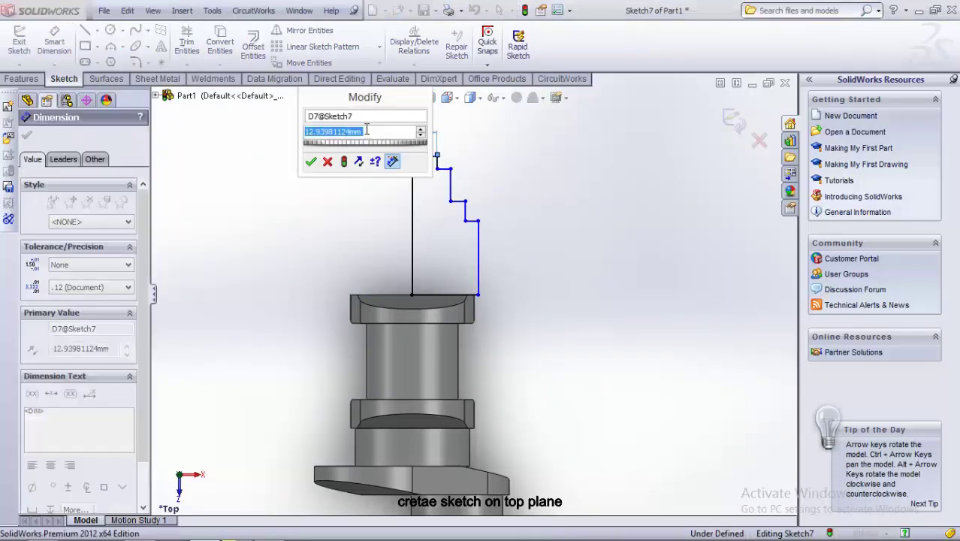
text(10)
key(Return)
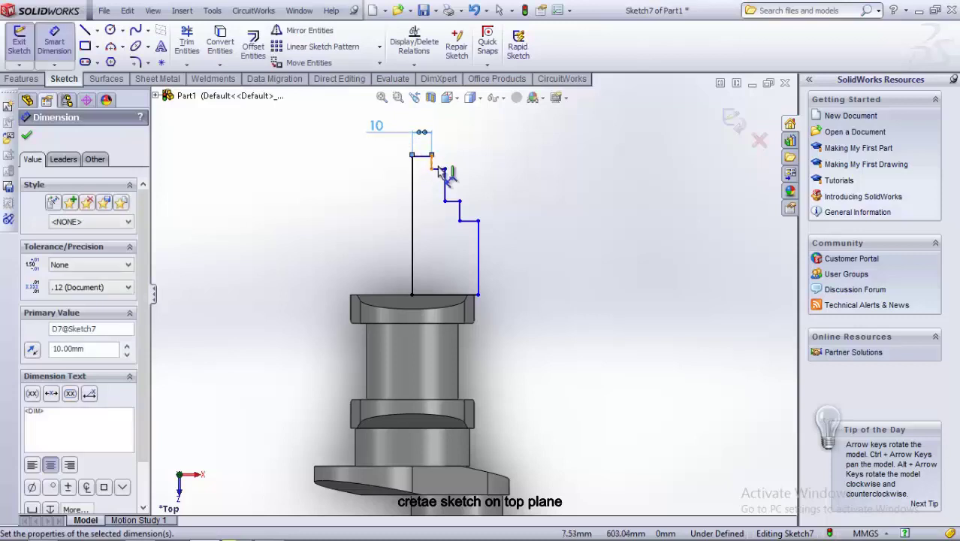
scroll(423, 150, down, 3)
click(440, 195)
click(533, 184)
text(10)
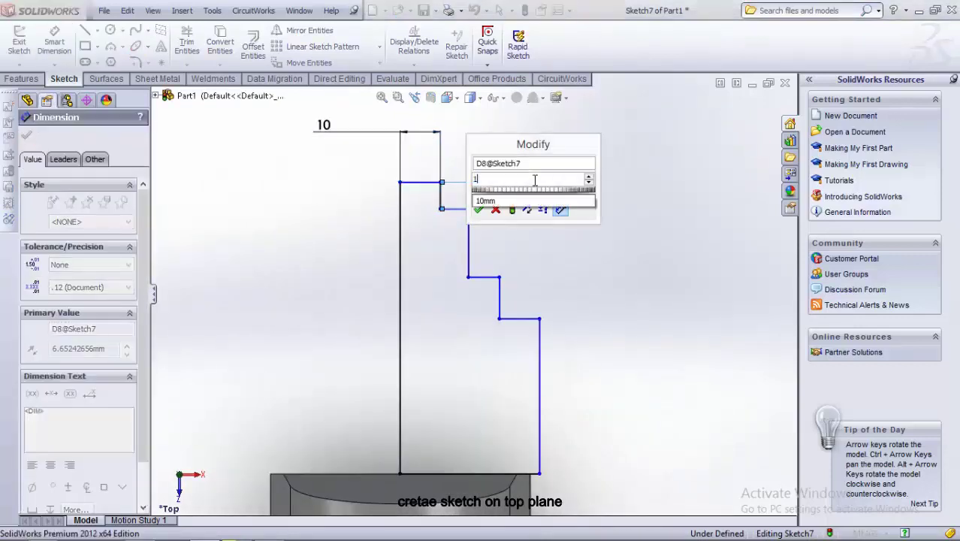
key(Return)
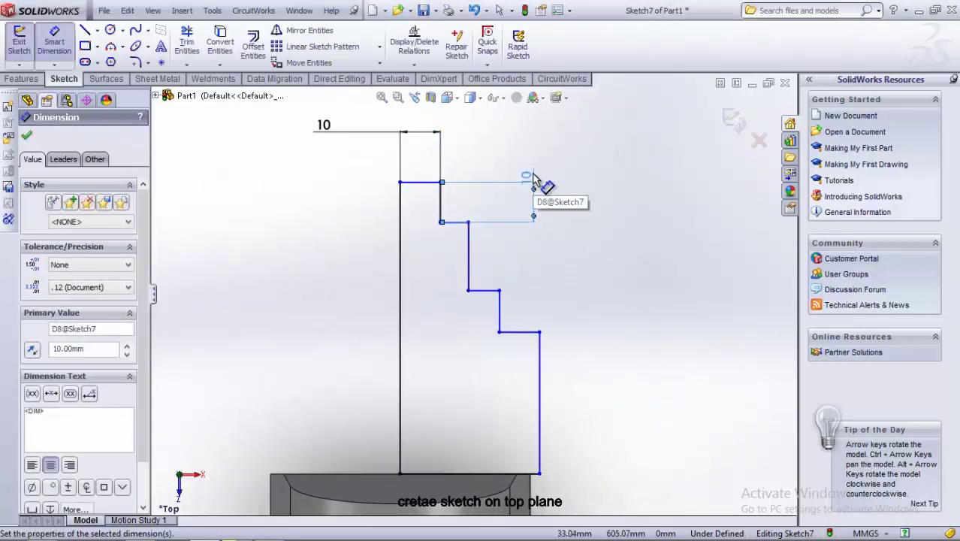
click(468, 255)
click(620, 254)
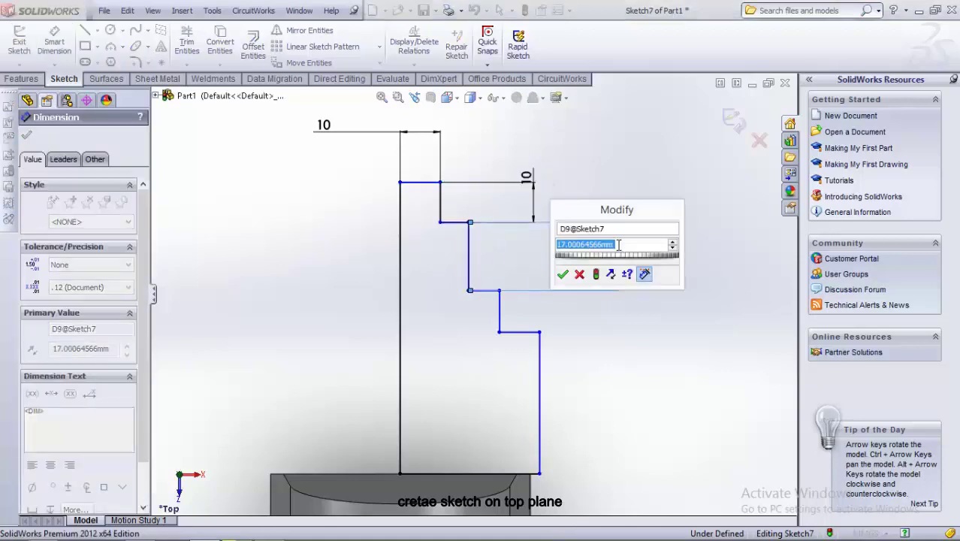
text(8)
key(Return)
Dimension the horizontal offsets of two steps from the left line as 20 and 22.50.
click(468, 242)
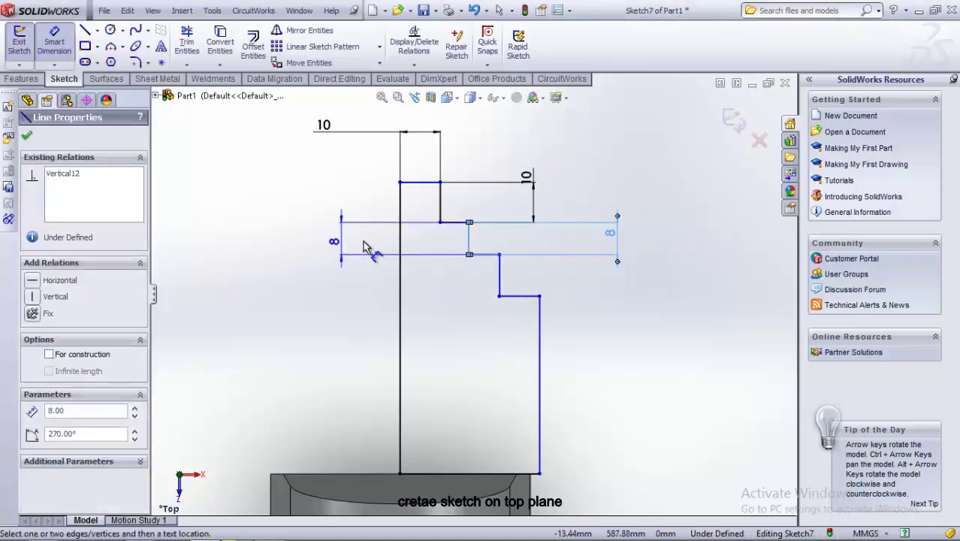
click(400, 251)
click(414, 277)
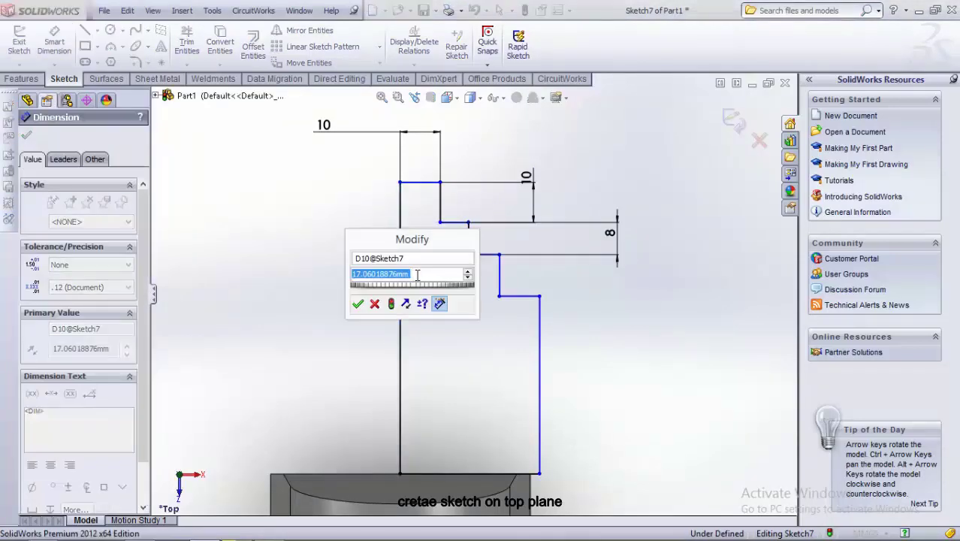
text(20)
key(Return)
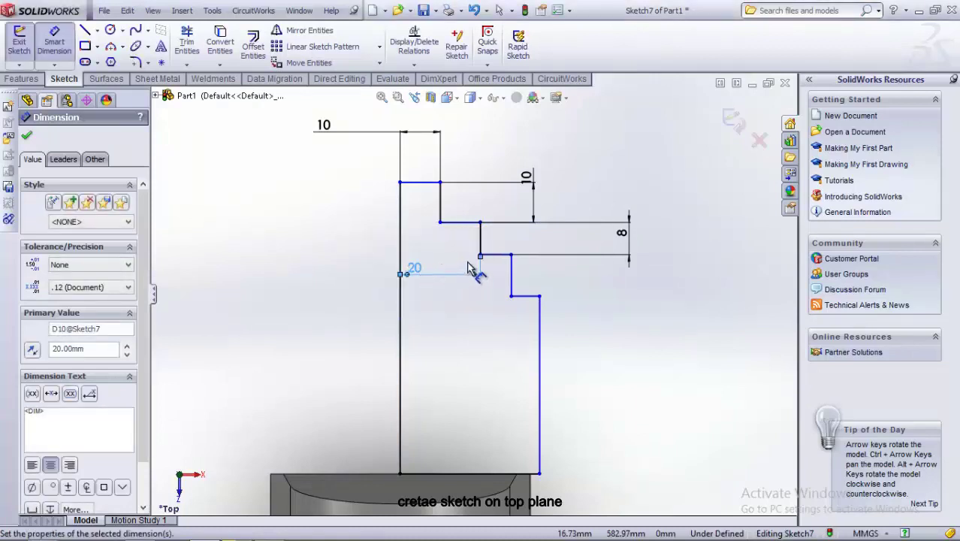
click(511, 275)
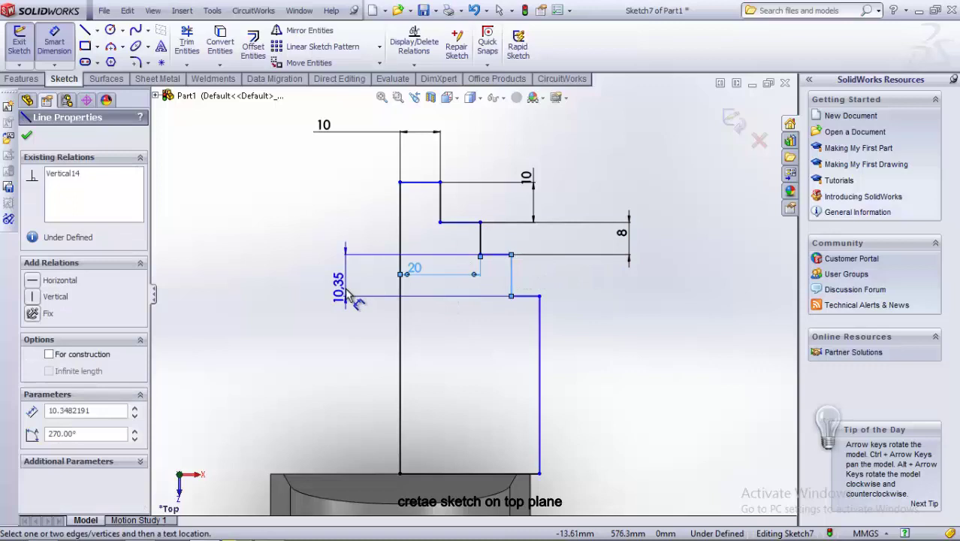
click(400, 289)
click(427, 312)
text(22.5)
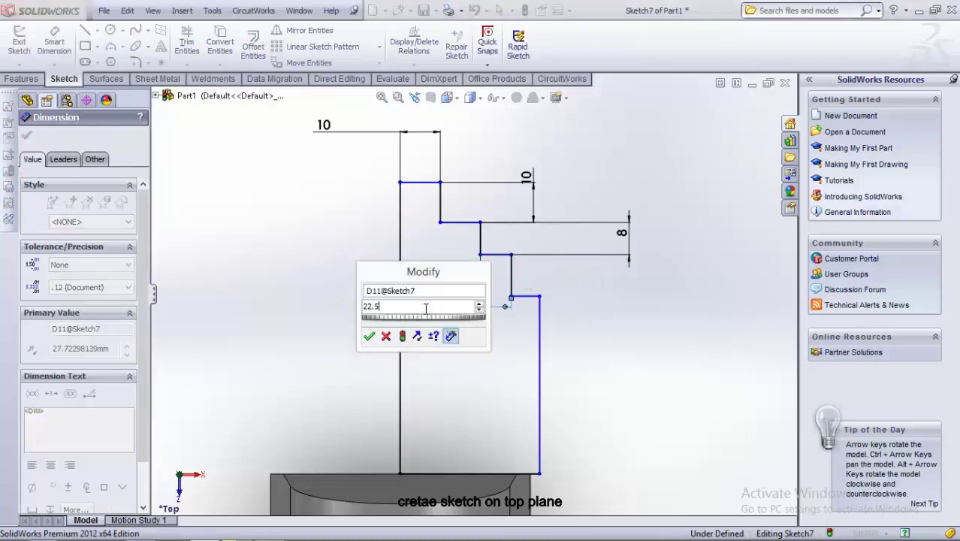
key(Return)
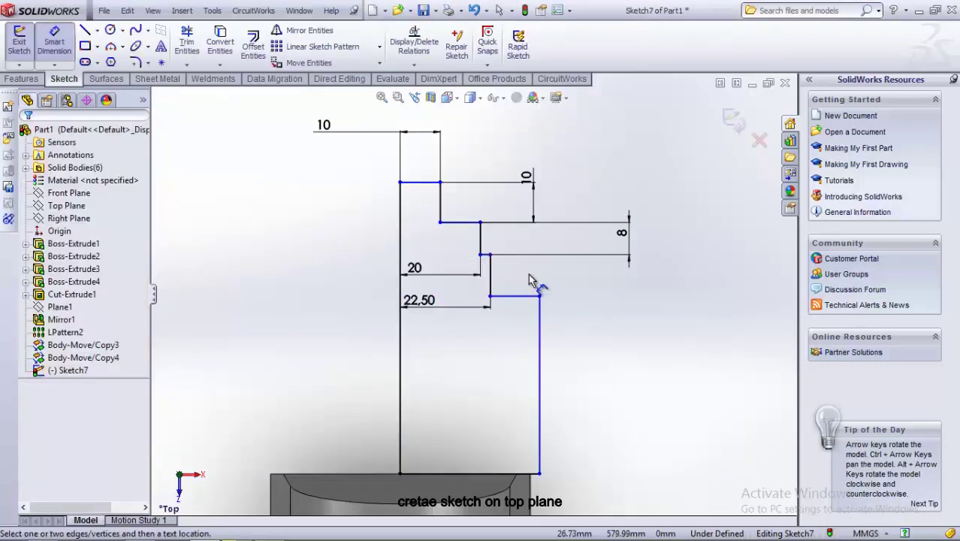
Dimension the remaining lines as 32 height, 5 bottom step and 32 bottom length.
click(492, 276)
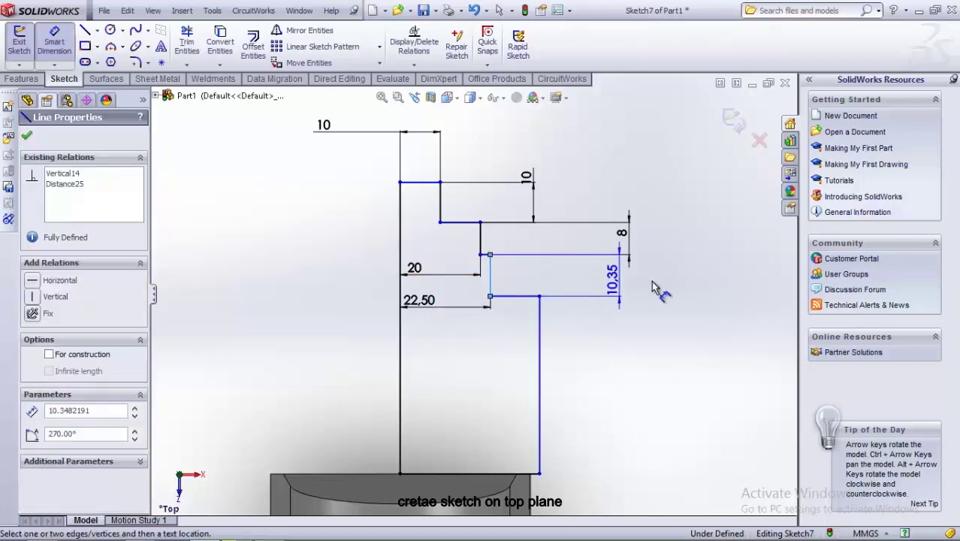
click(653, 289)
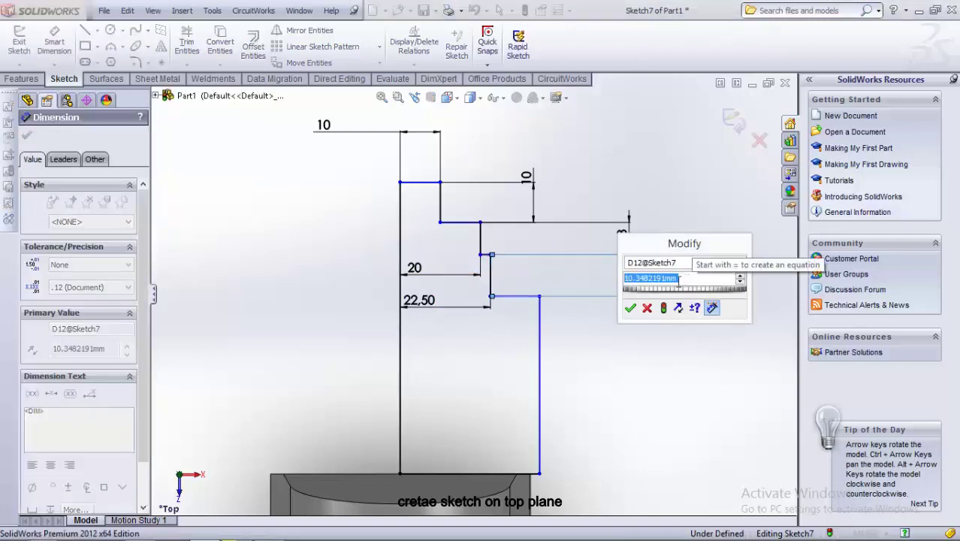
text(32)
key(Return)
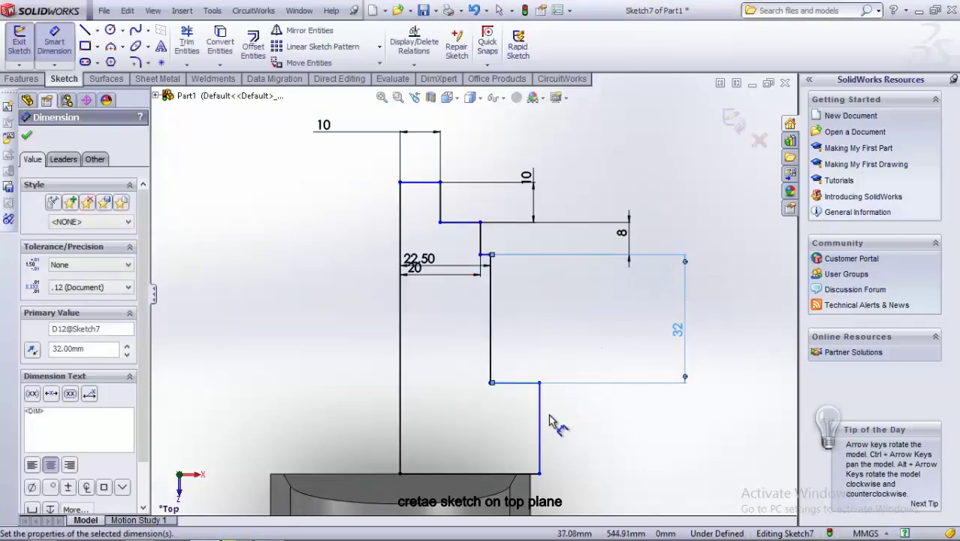
click(539, 421)
click(600, 421)
text(5)
key(Return)
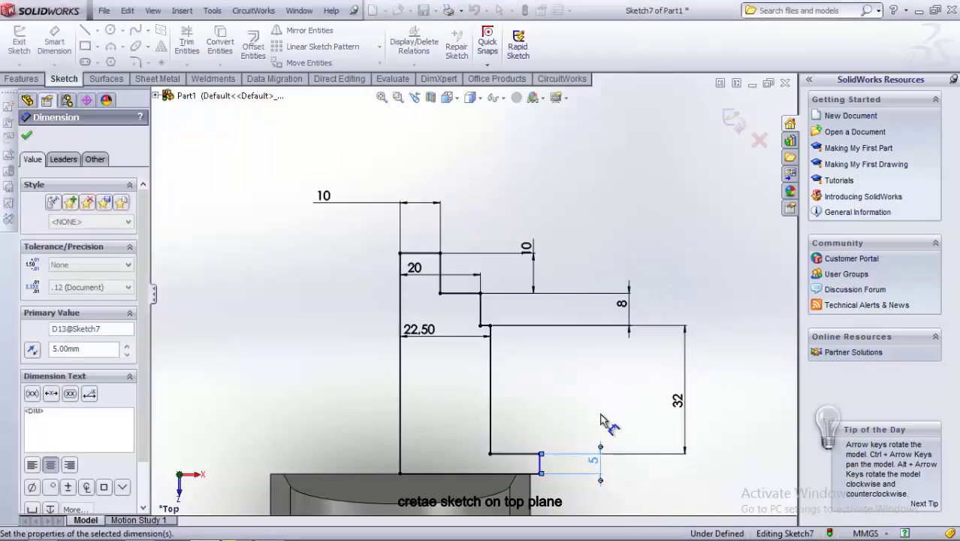
click(534, 473)
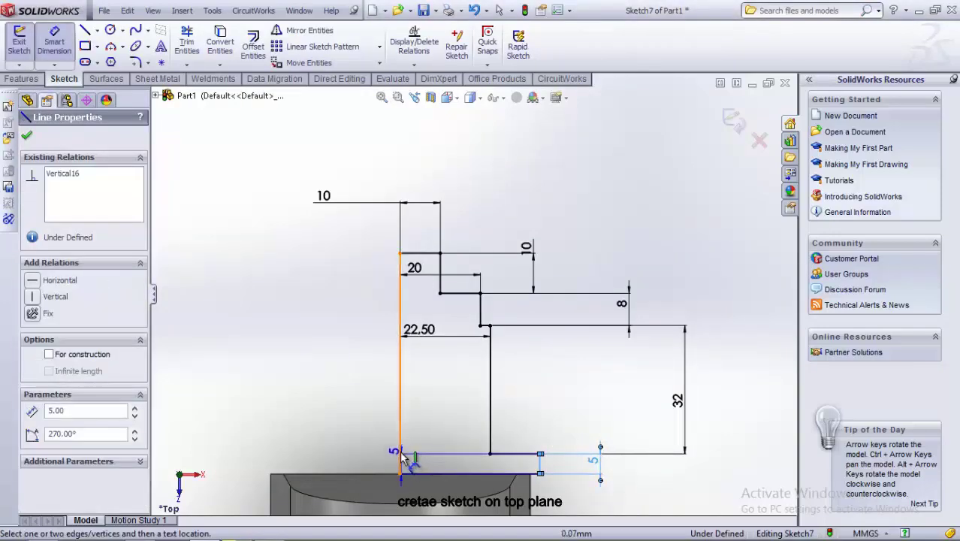
click(434, 430)
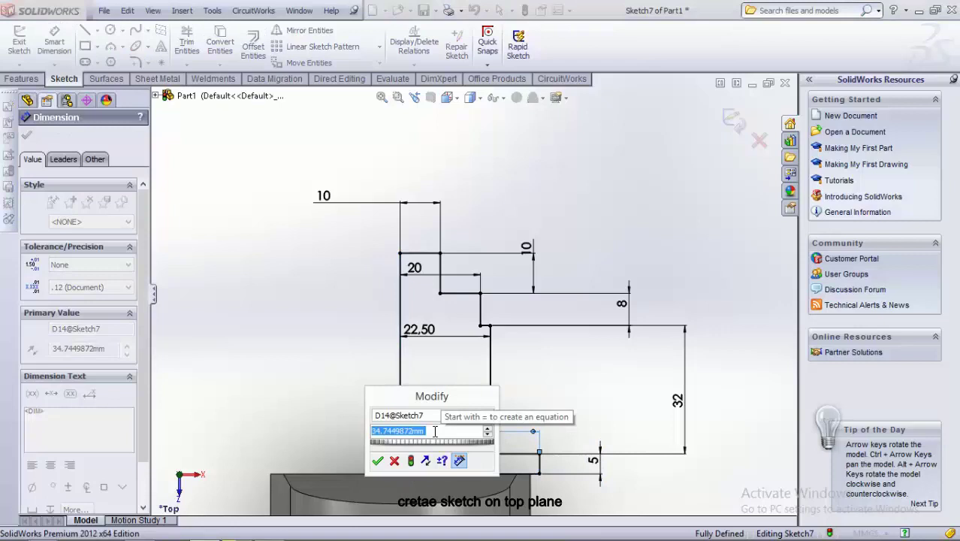
text(32)
key(Return)
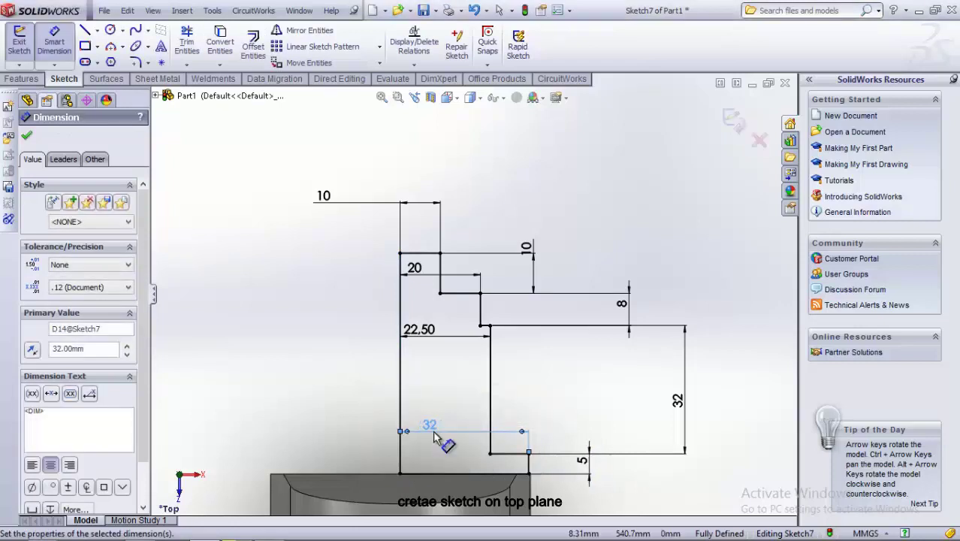
right_click(489, 184)
Revolve Sketch7 360° about the profile's left vertical line to create the Revolve1 end shaft.
click(511, 190)
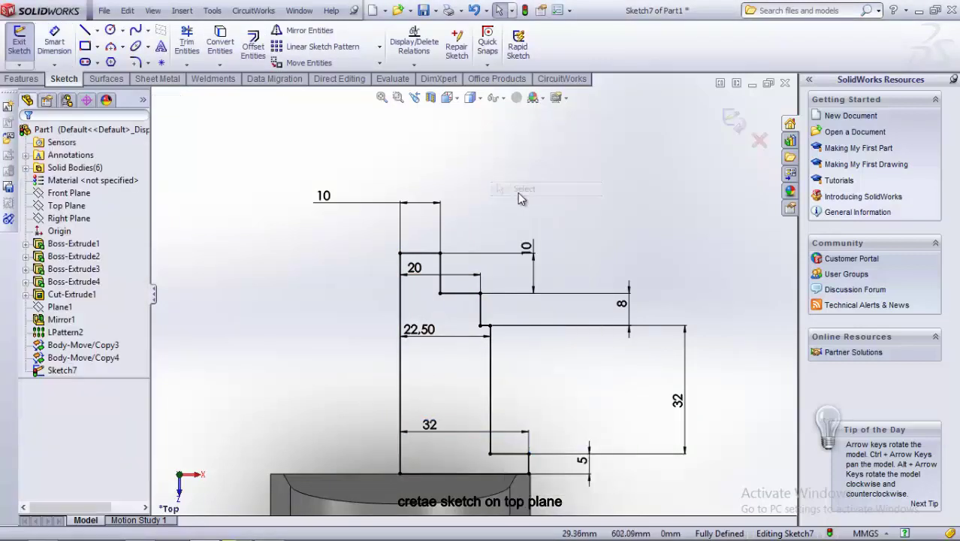
scroll(525, 293, up, 5)
scroll(518, 330, up, 5)
scroll(461, 391, down, 5)
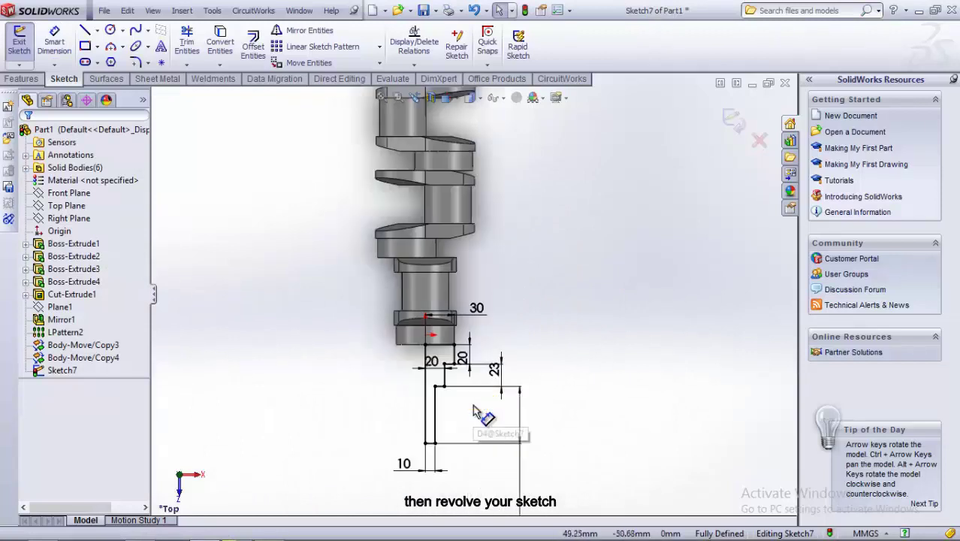
click(21, 78)
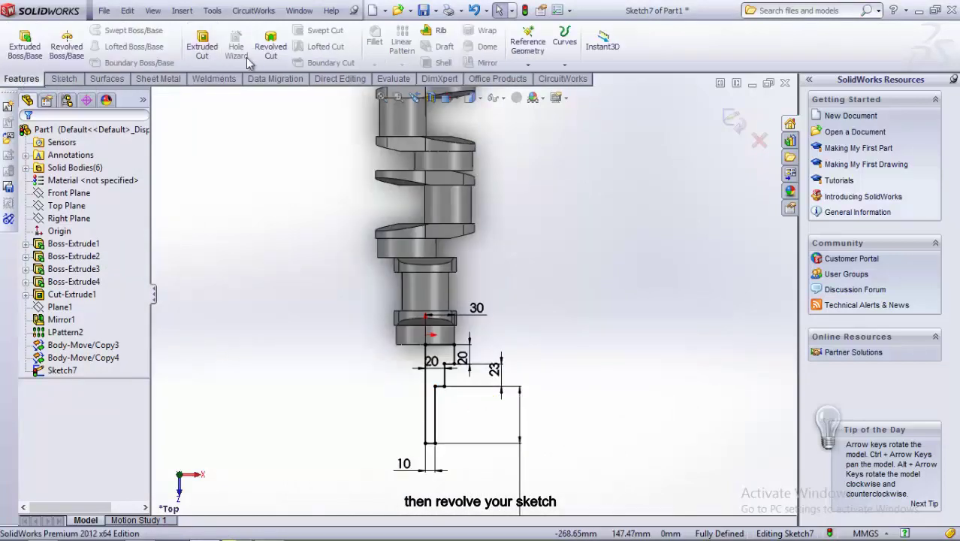
click(271, 47)
click(44, 135)
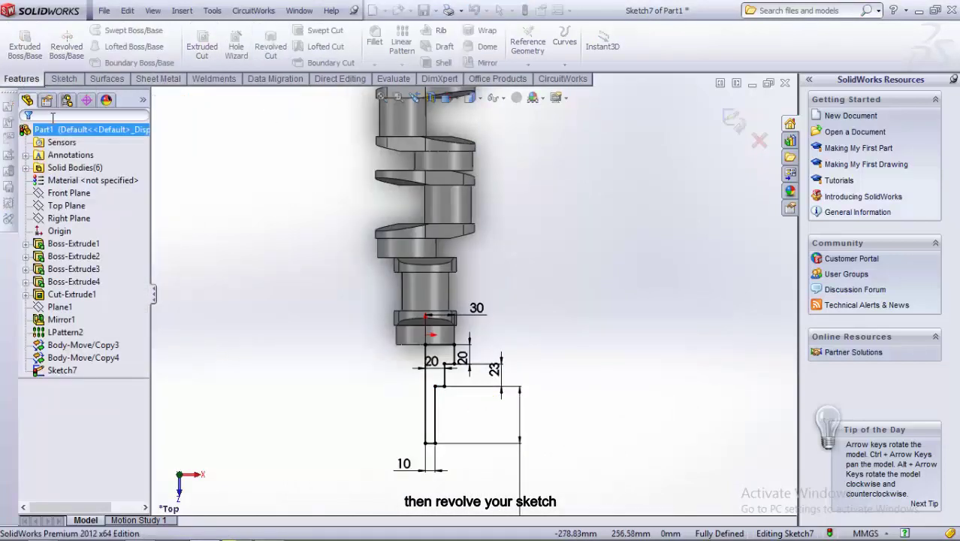
click(66, 47)
click(425, 406)
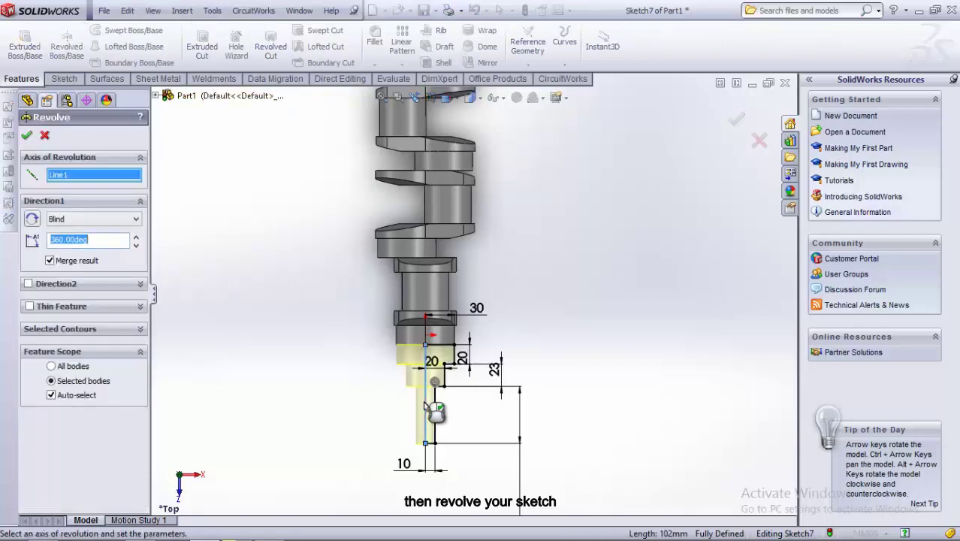
key(f)
click(39, 135)
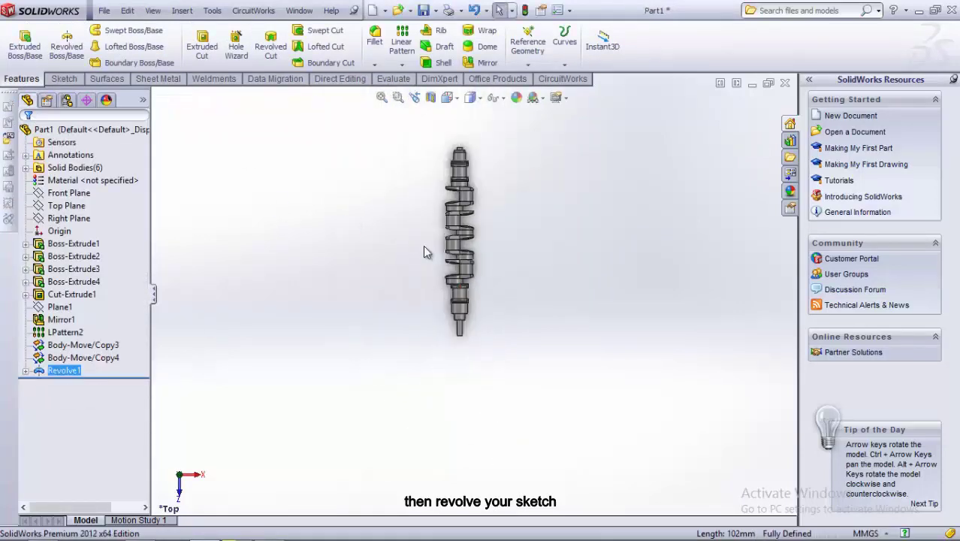
Sketch a circle at the origin on the shaft end face and dimension it Ø8 mm.
scroll(475, 300, down, 2)
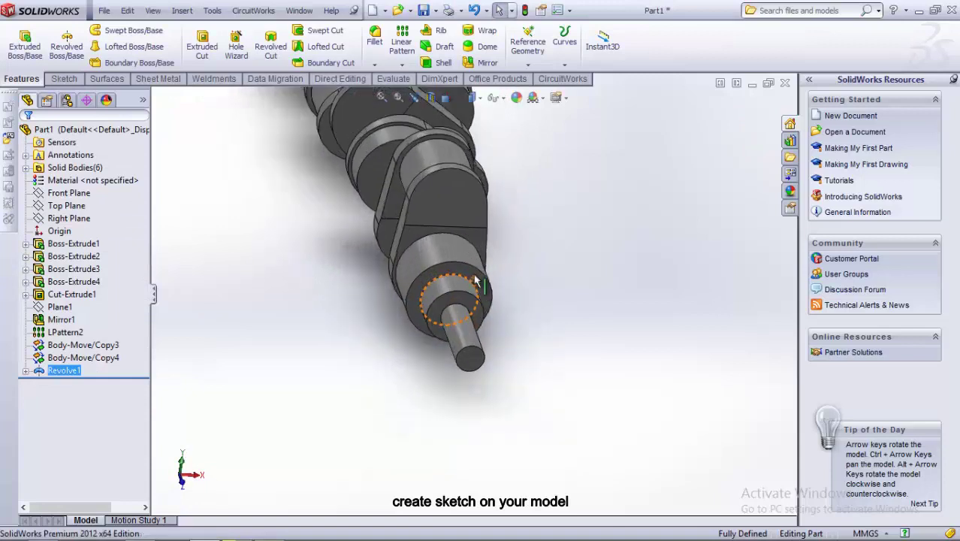
scroll(475, 300, down, 2)
scroll(475, 300, down, 2)
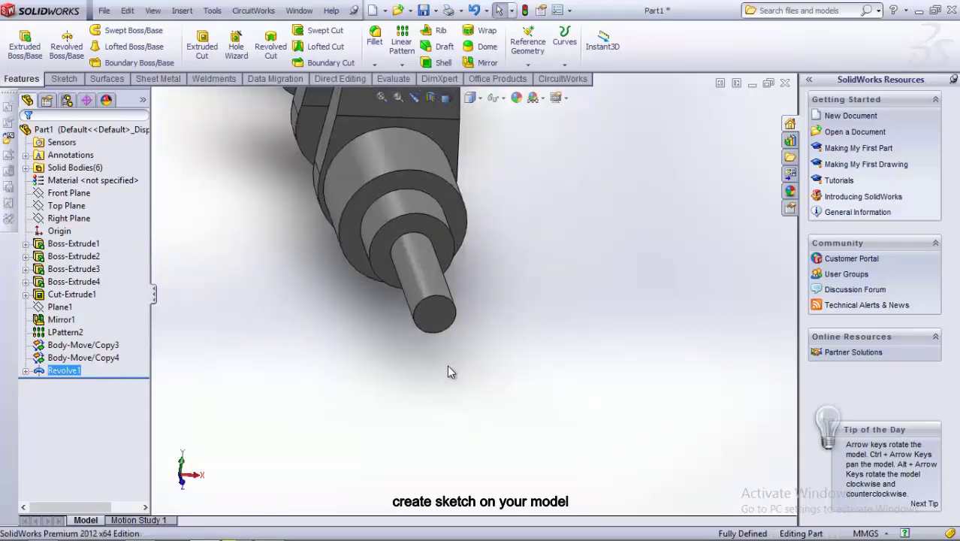
scroll(444, 271, down, 3)
click(443, 256)
click(498, 213)
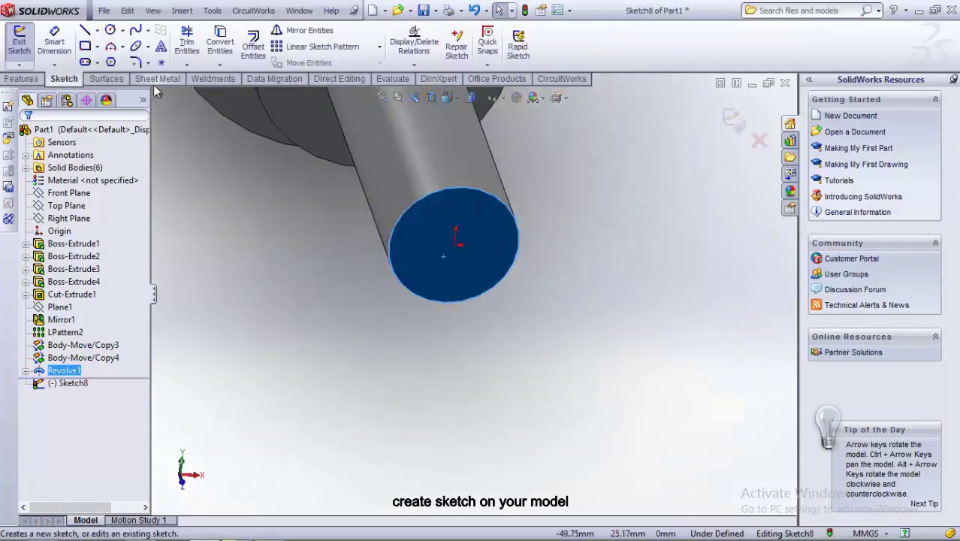
click(110, 30)
scroll(473, 259, down, 4)
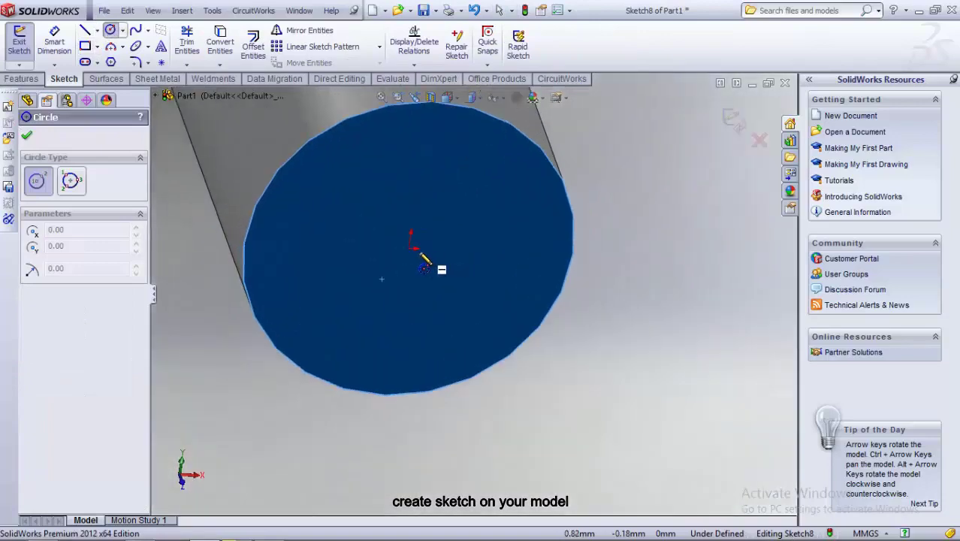
click(410, 248)
click(440, 300)
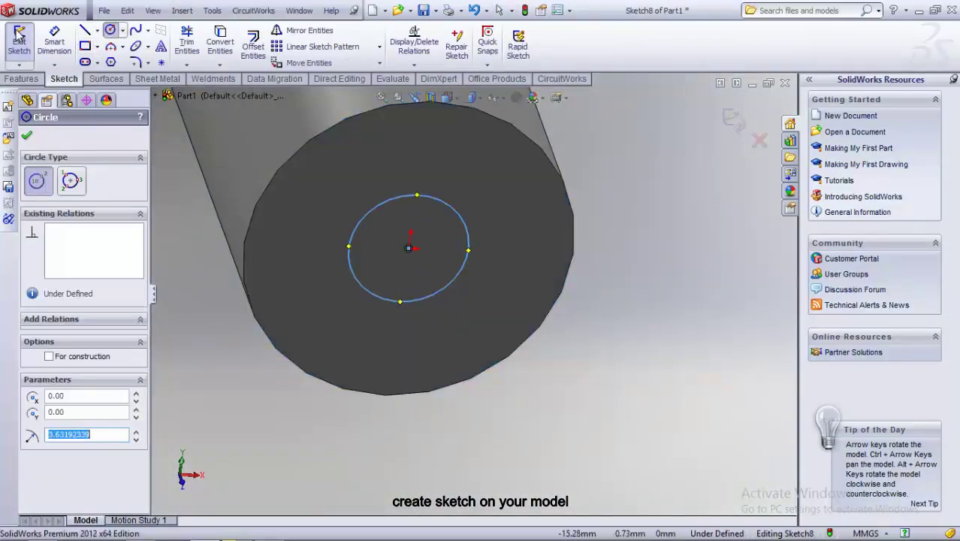
click(54, 42)
click(368, 293)
click(220, 349)
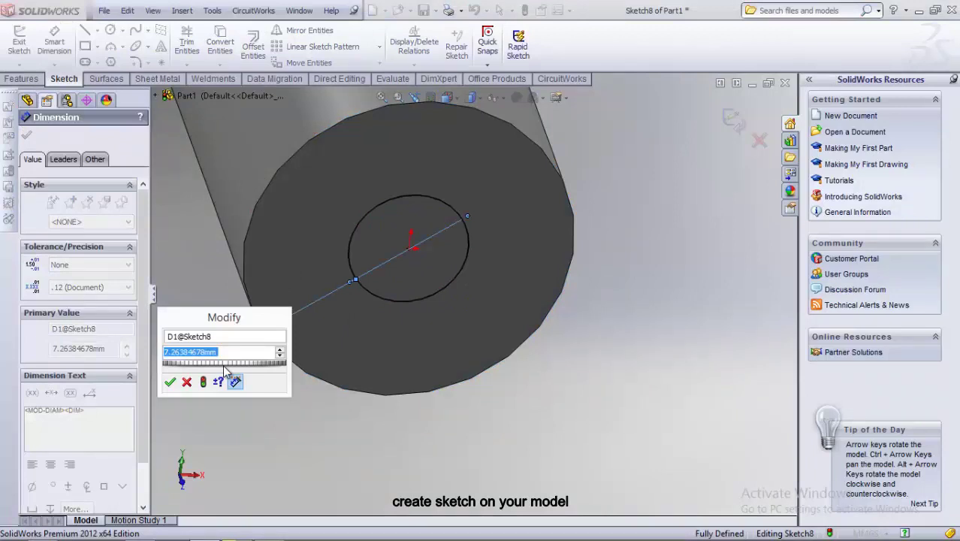
text(8)
key(Return)
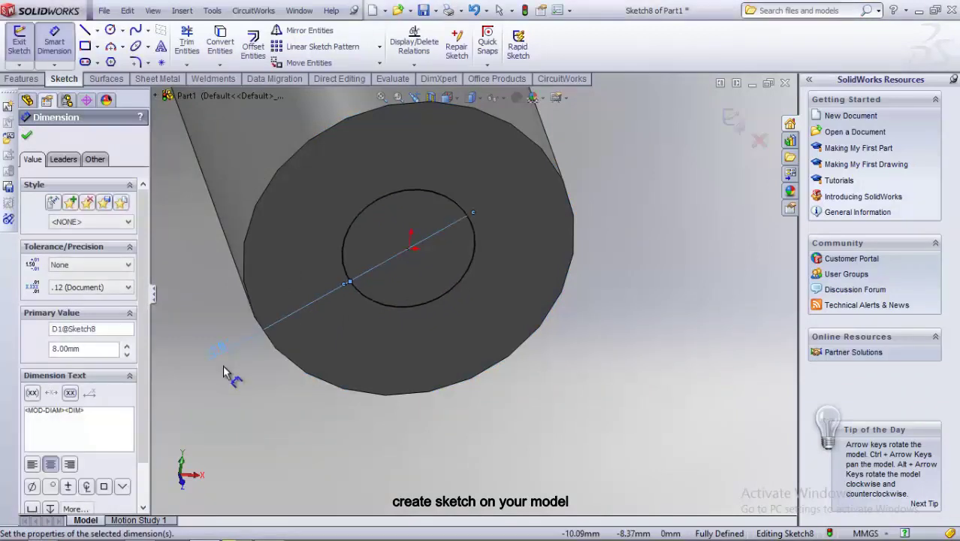
Cut-extrude the Ø8 circle 42 mm deep (blind) into the shaft end.
click(7, 78)
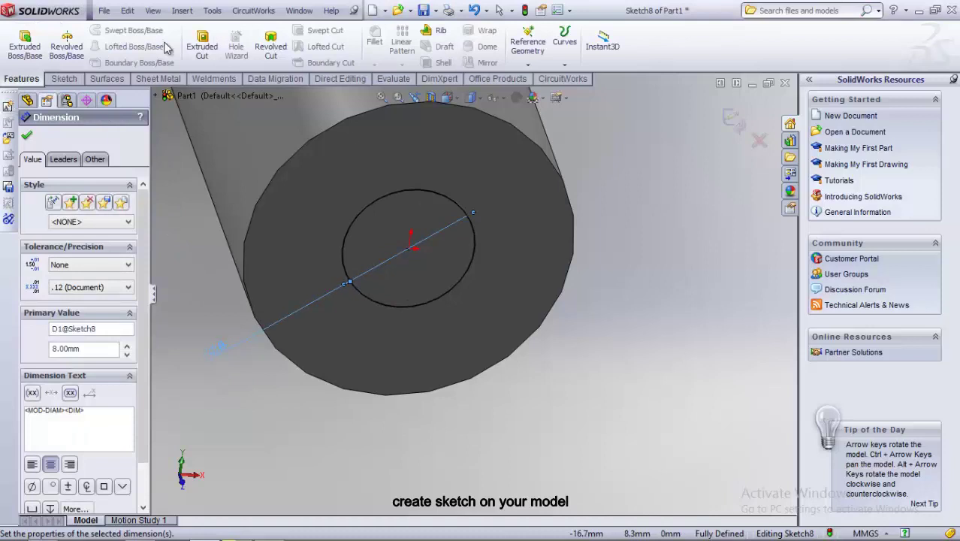
click(202, 46)
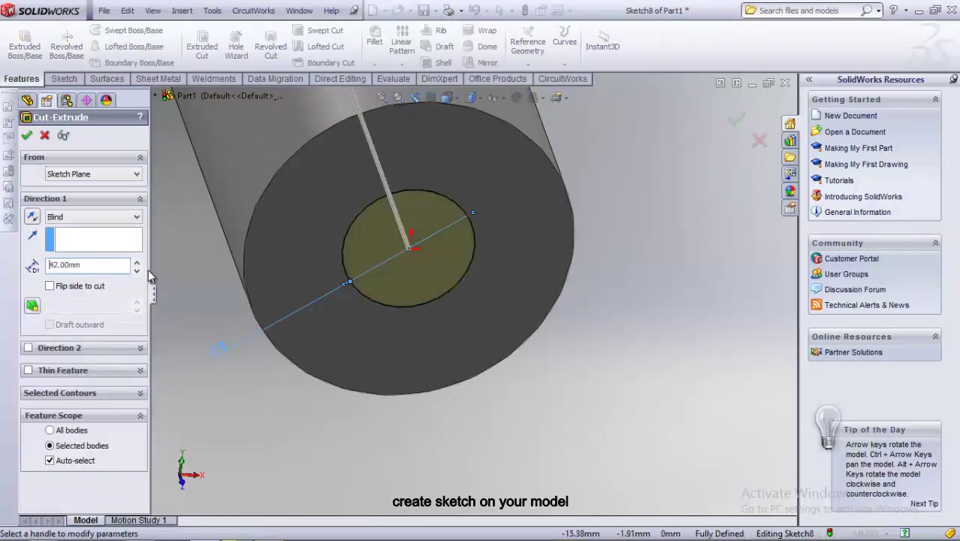
click(26, 135)
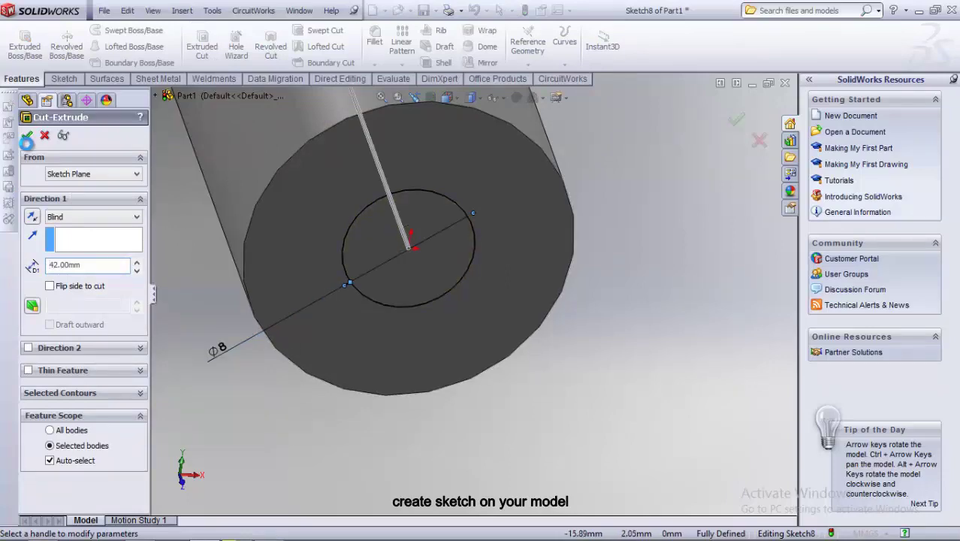
scroll(535, 258, up, 5)
middle_drag(533, 262, 505, 215)
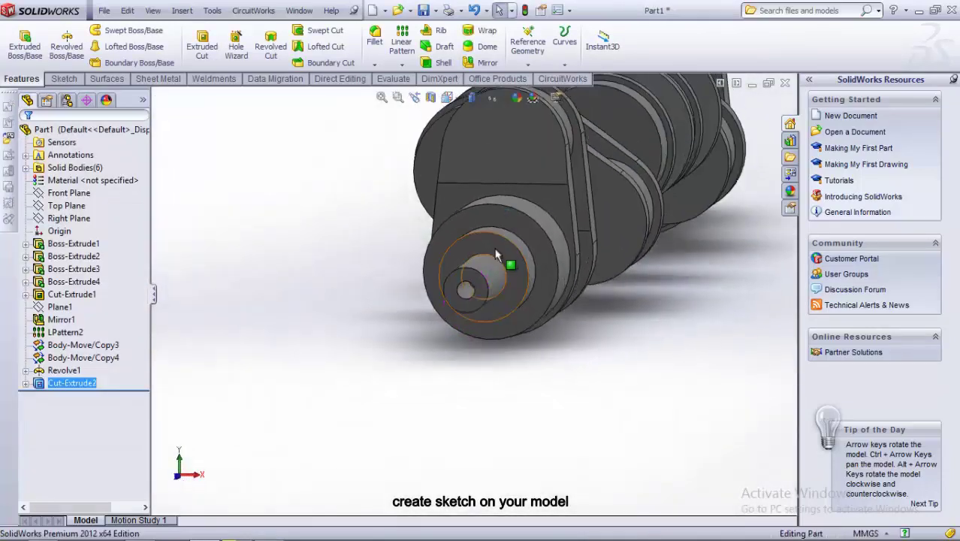
Start a new sketch on the stepped end face and view it Normal To.
scroll(509, 265, down, 2)
click(509, 264)
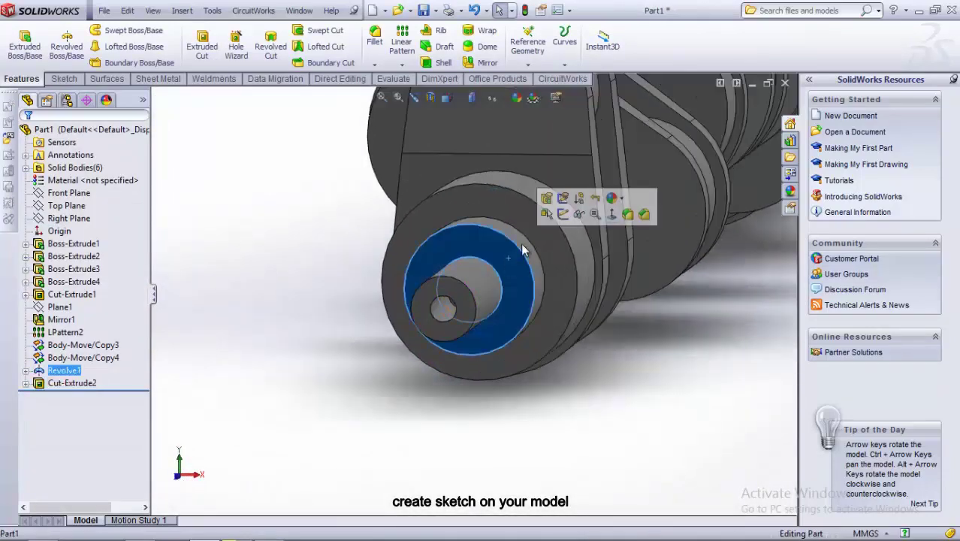
click(554, 213)
click(479, 103)
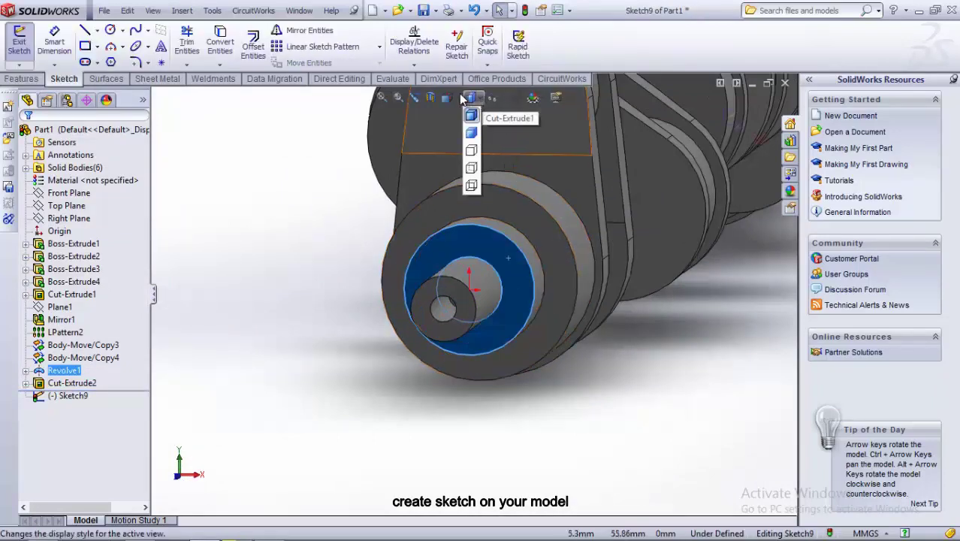
click(448, 98)
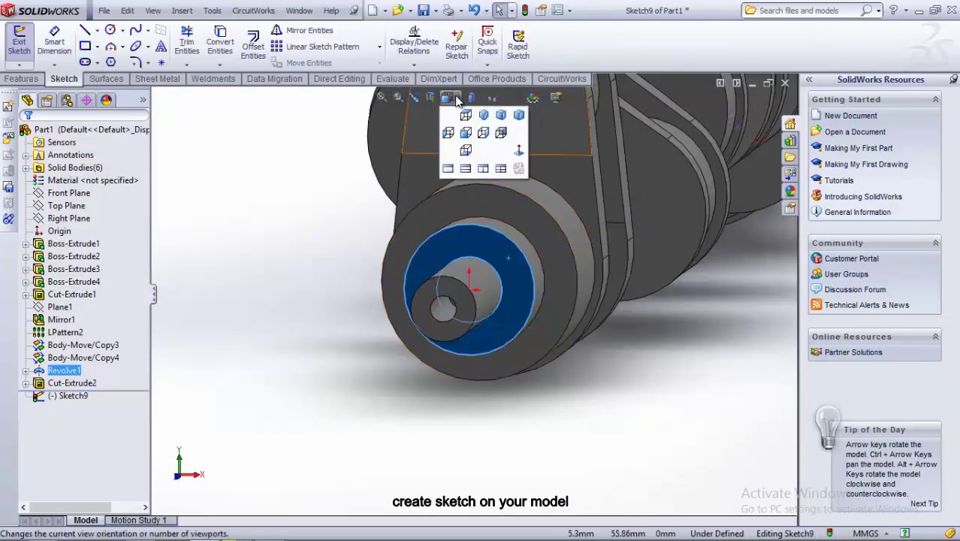
click(516, 157)
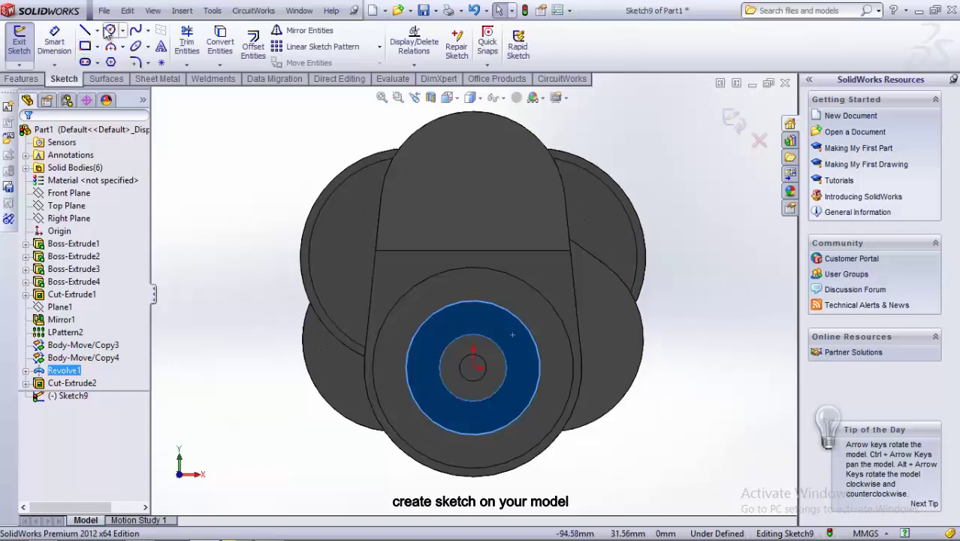
Draw a small circle directly above the origin and dimension it Ø4 mm.
click(109, 30)
scroll(443, 323, down, 3)
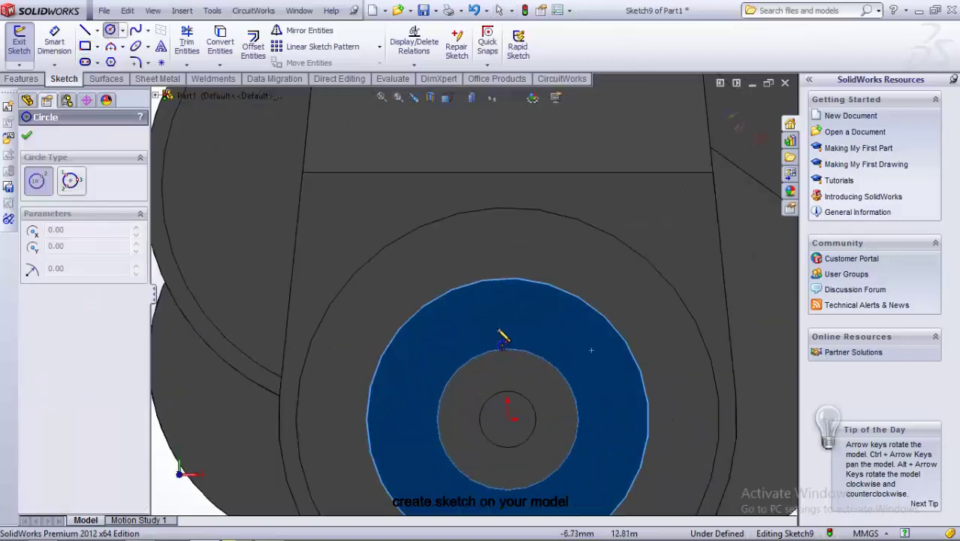
click(507, 297)
click(521, 297)
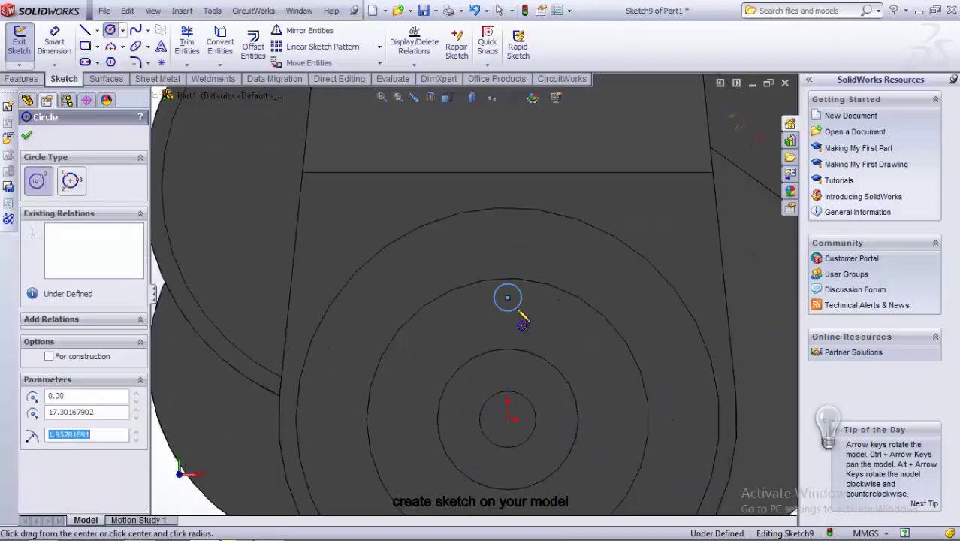
click(57, 45)
click(518, 295)
click(543, 274)
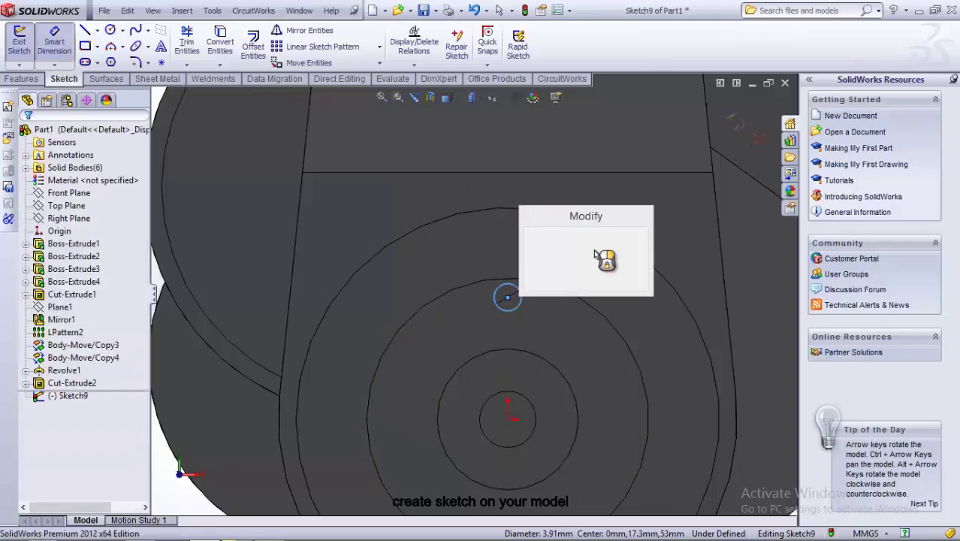
text(4)
key(Return)
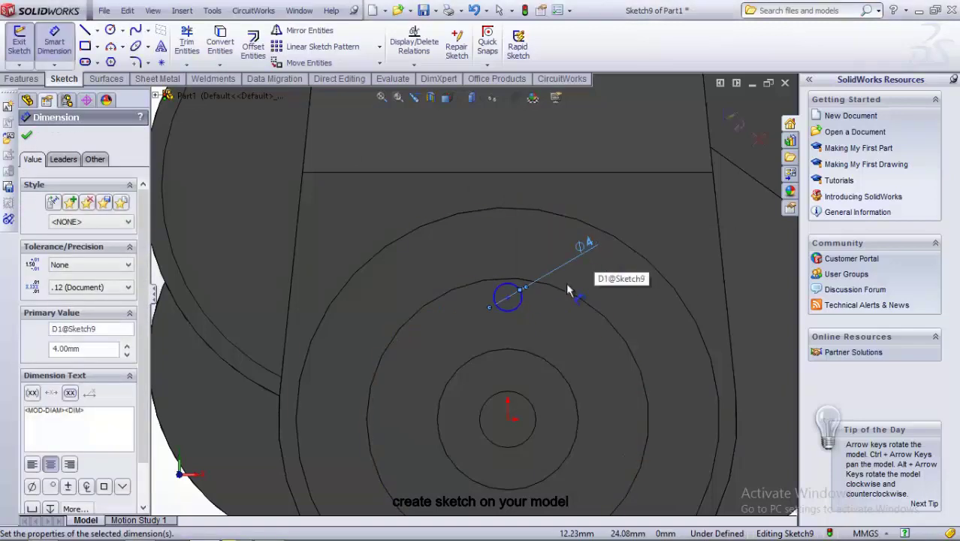
Dimension the circle centre's vertical distance from the origin, currently 17.30 mm.
key(Escape)
click(508, 298)
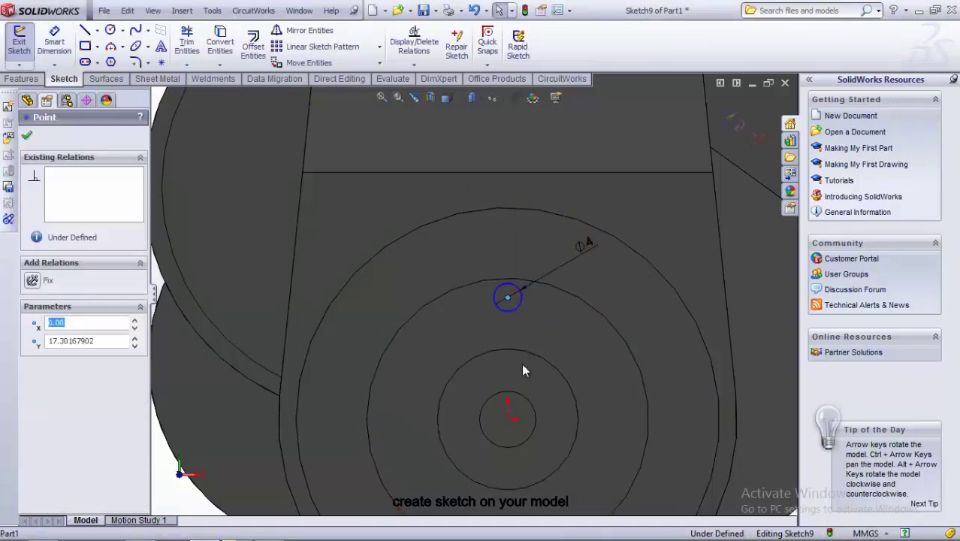
ctrl+click(508, 420)
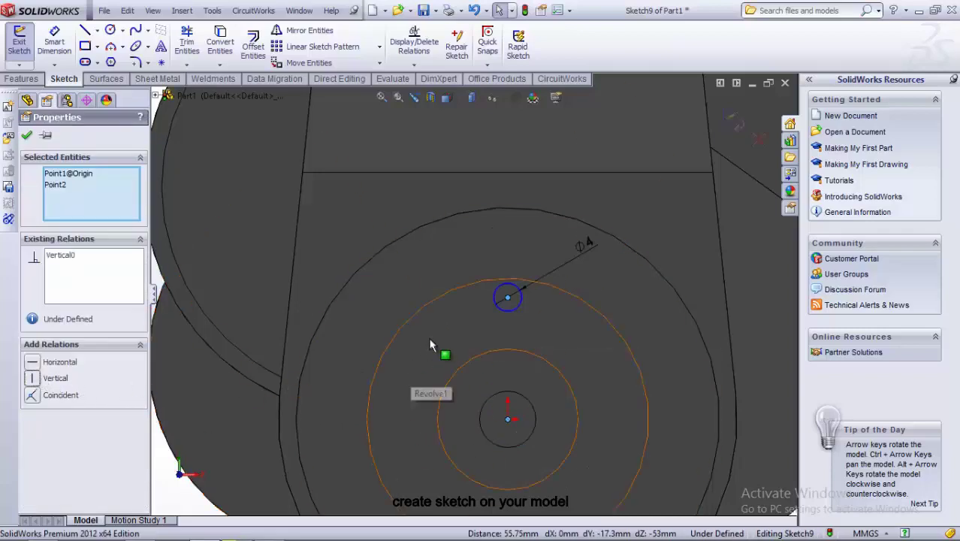
click(54, 59)
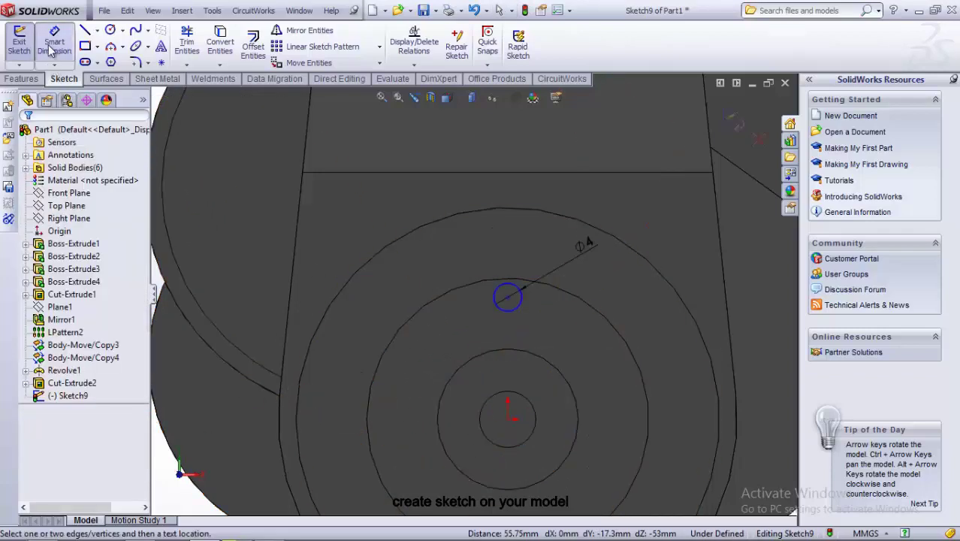
click(517, 304)
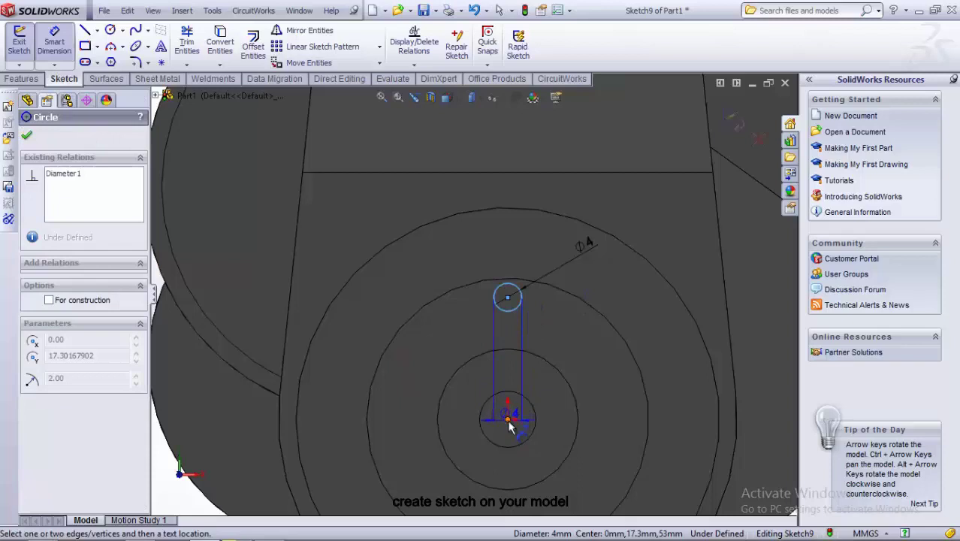
click(511, 417)
click(588, 368)
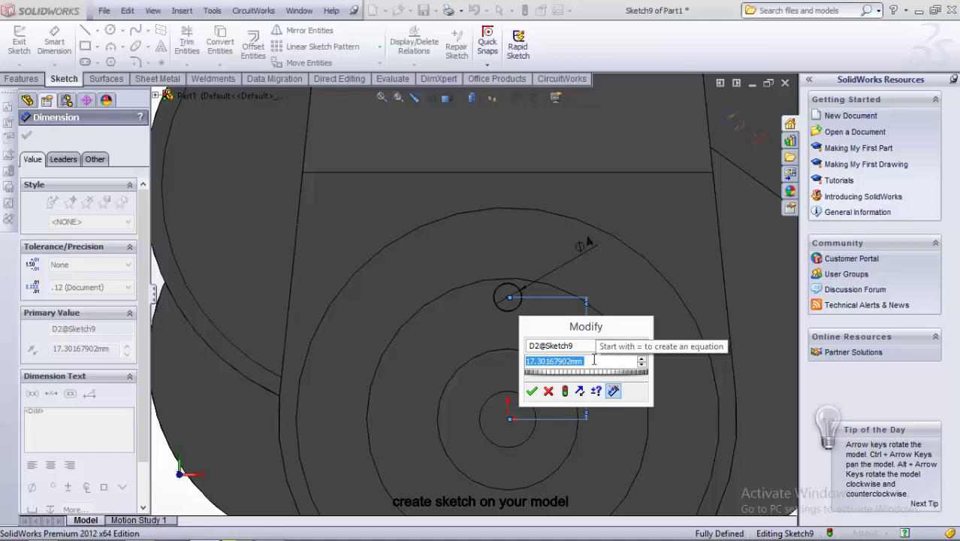
Set the circle centre's vertical distance from the shaft centre to 15 mm.
text(15)
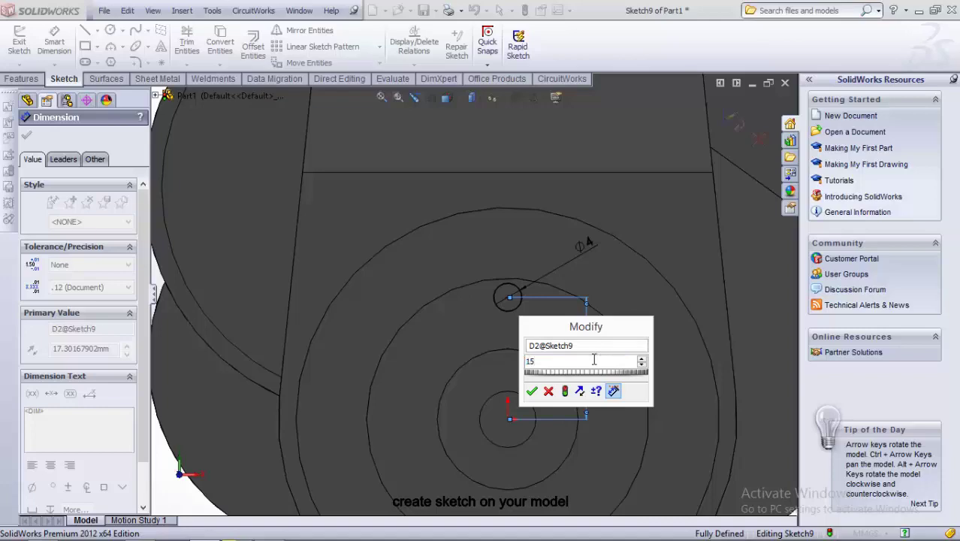
key(Return)
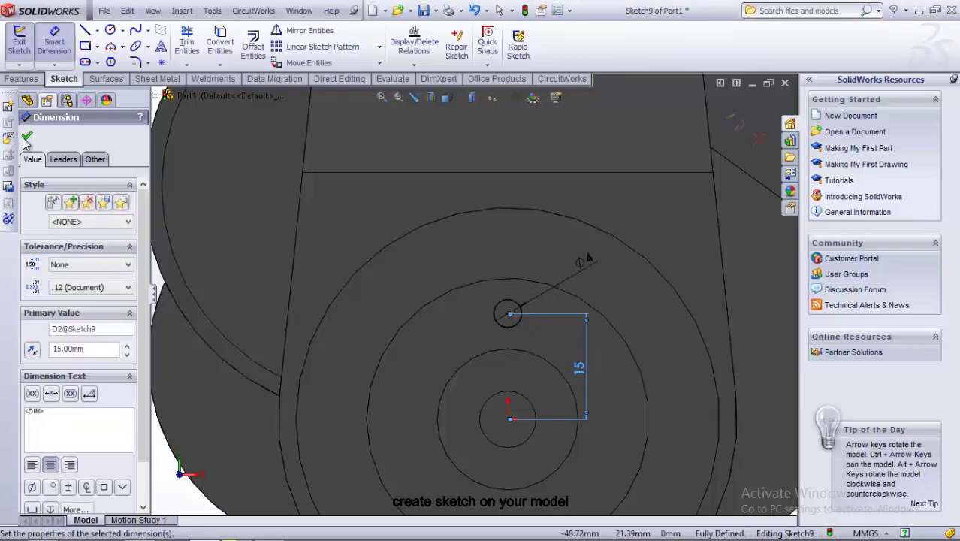
click(27, 138)
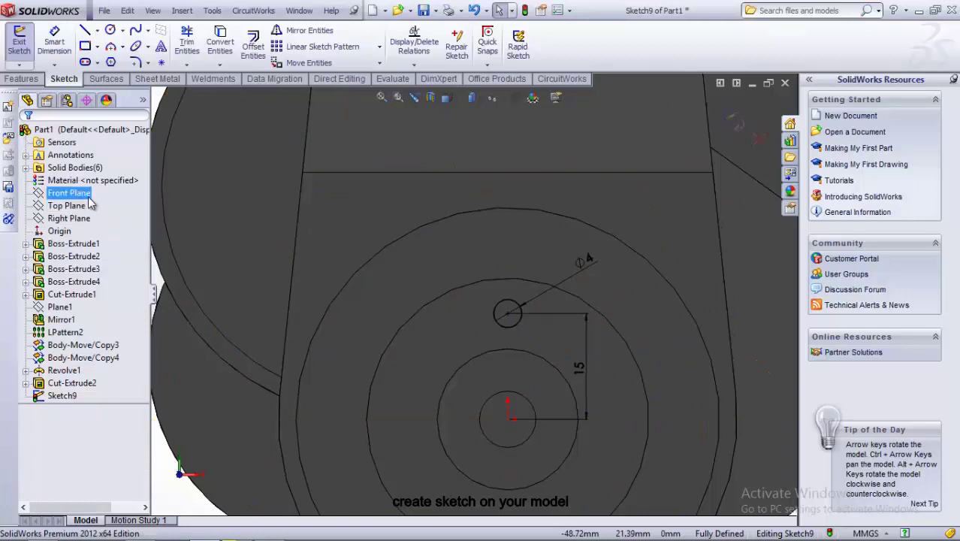
Extrude-cut the 4 mm circle 20 mm deep into the flange as Cut-Extrude3.
click(21, 78)
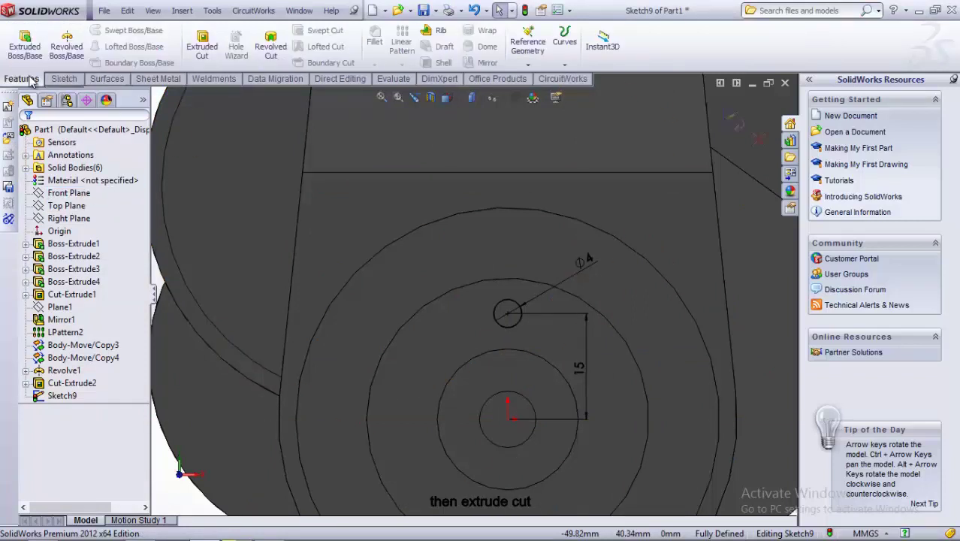
click(203, 50)
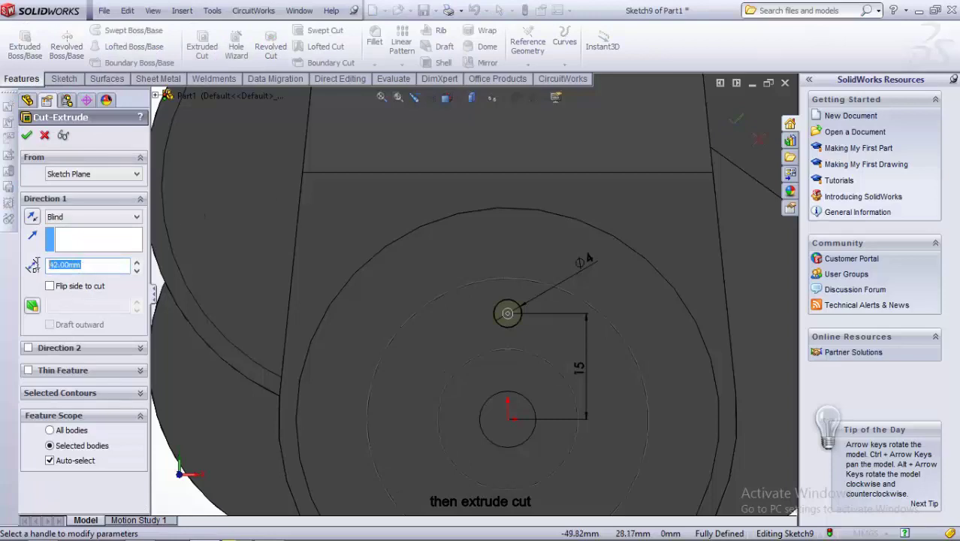
text(20)
key(Return)
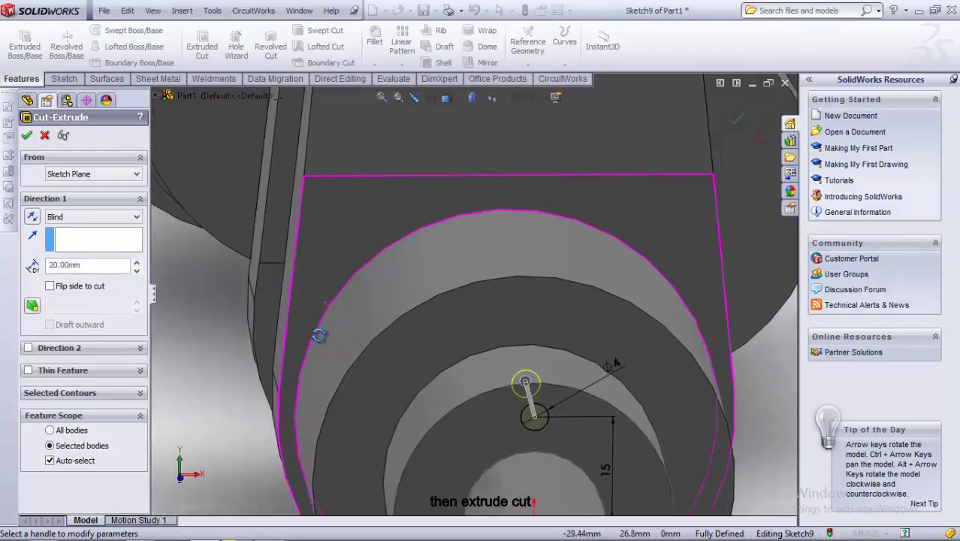
click(26, 135)
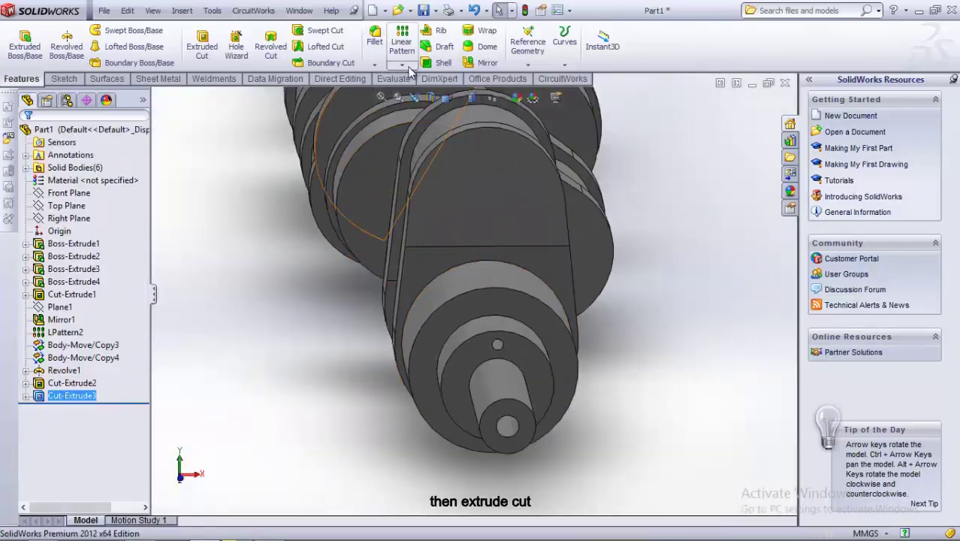
Circular-pattern the hole 6 times around the flange's circular edge.
click(402, 64)
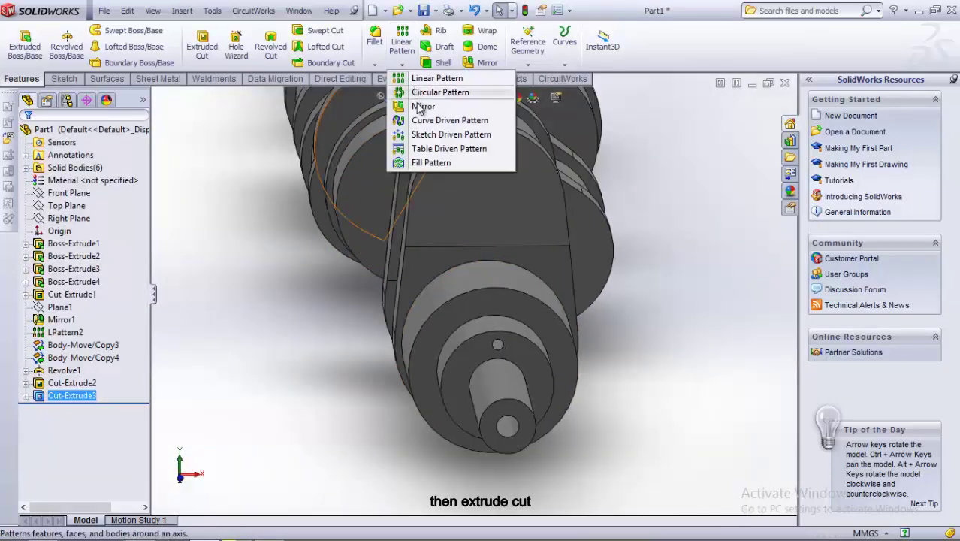
click(440, 92)
scroll(473, 348, down, 5)
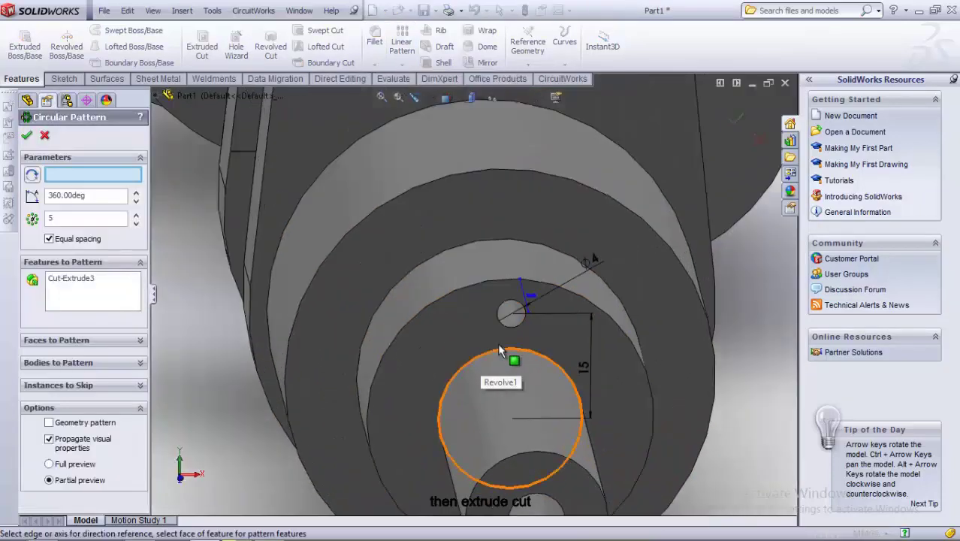
scroll(497, 342, down, 3)
click(505, 316)
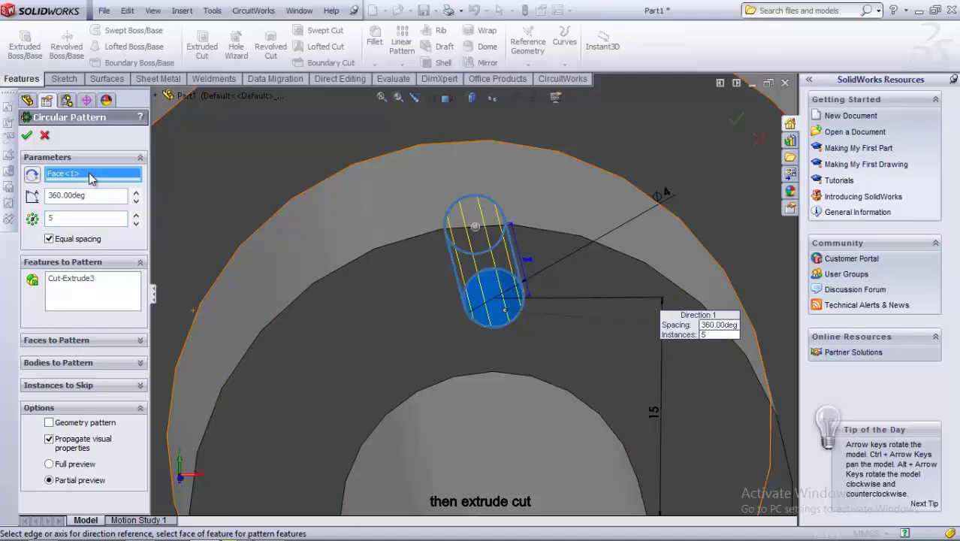
key(Delete)
scroll(373, 328, up, 3)
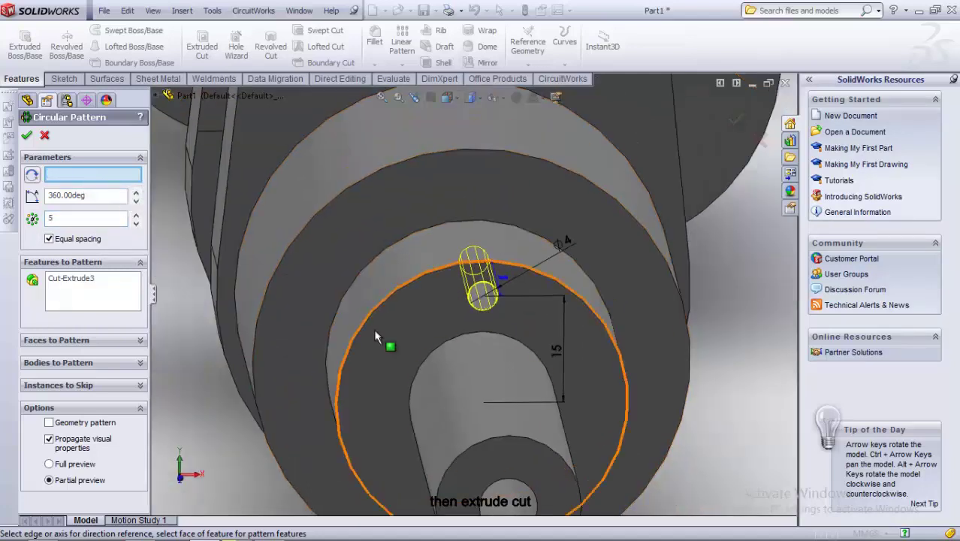
click(440, 443)
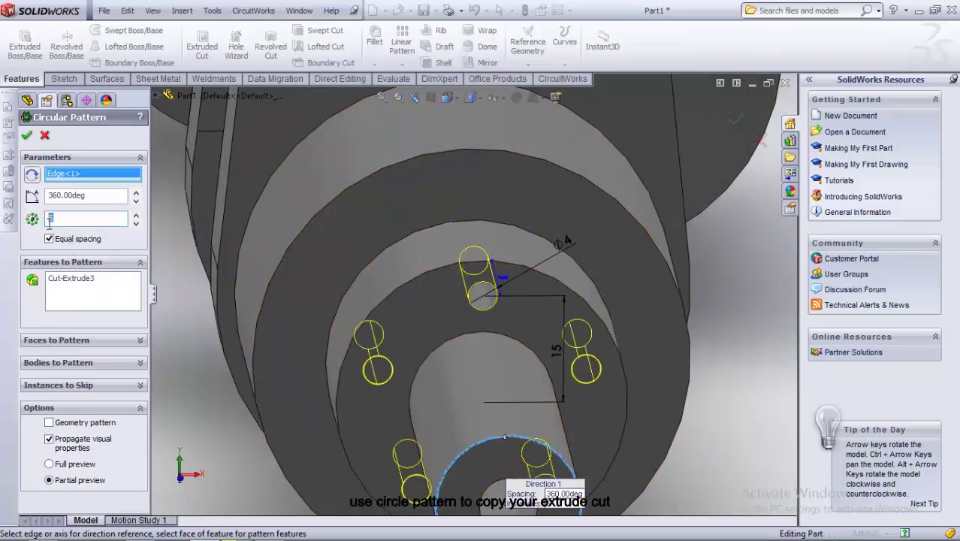
text(6)
mouse_move(274, 285)
middle_down()
mouse_move(242, 199)
mouse_move(268, 252)
mouse_move(34, 171)
middle_up()
click(25, 135)
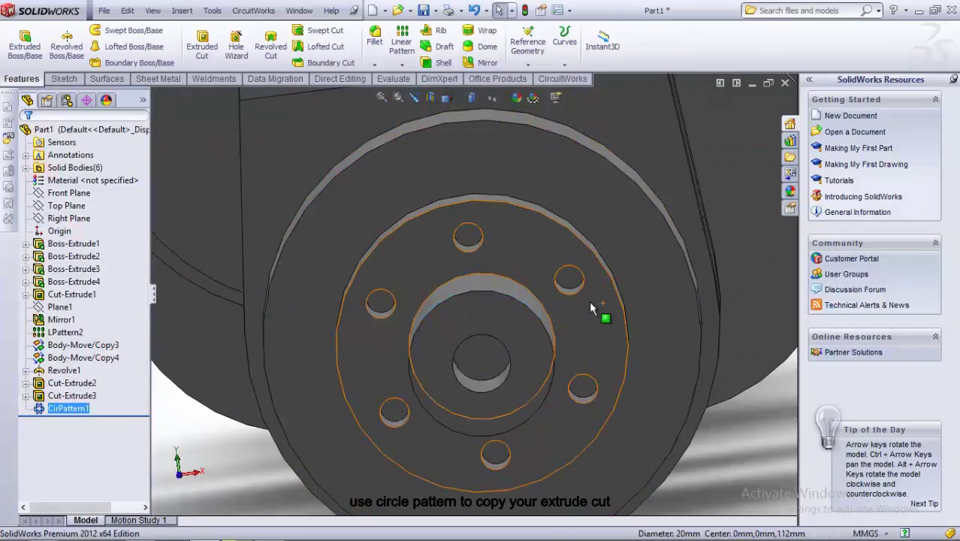
Fit the whole crankshaft in view and orbit to its other end.
key(ctrl+7)
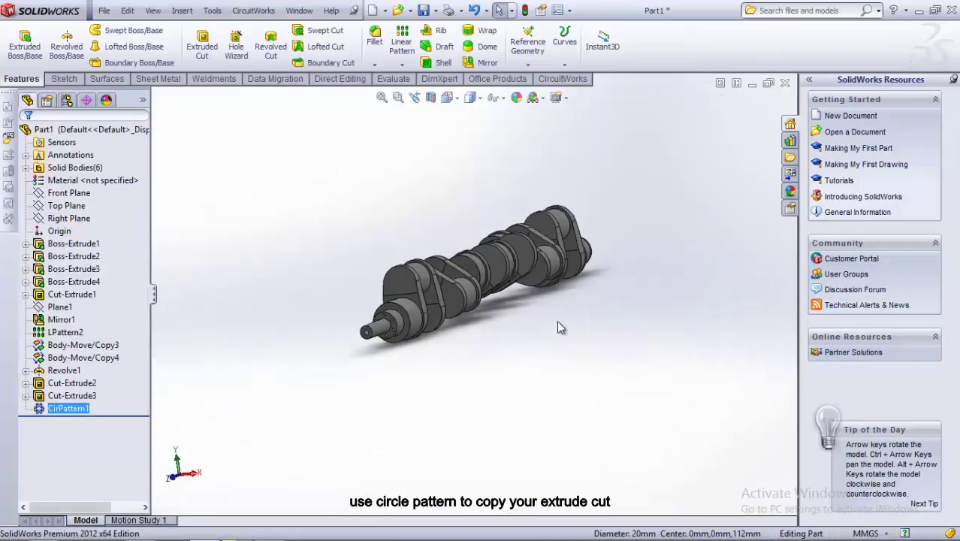
mouse_move(556, 323)
middle_down()
mouse_move(510, 312)
mouse_move(500, 296)
middle_up()
scroll(510, 311, down, 2)
Give the back-flange circle a 4 mm diameter.
scroll(380, 288, down, 3)
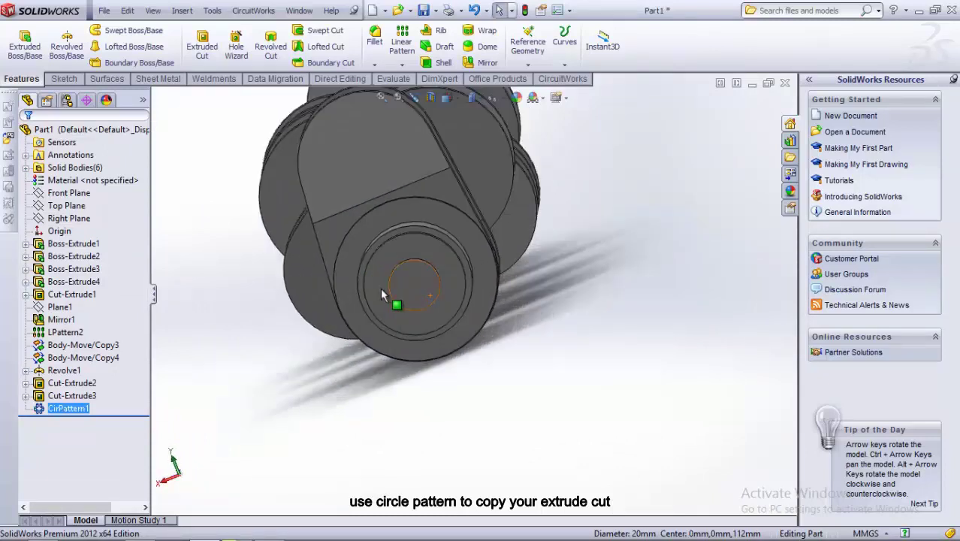
scroll(403, 310, down, 2)
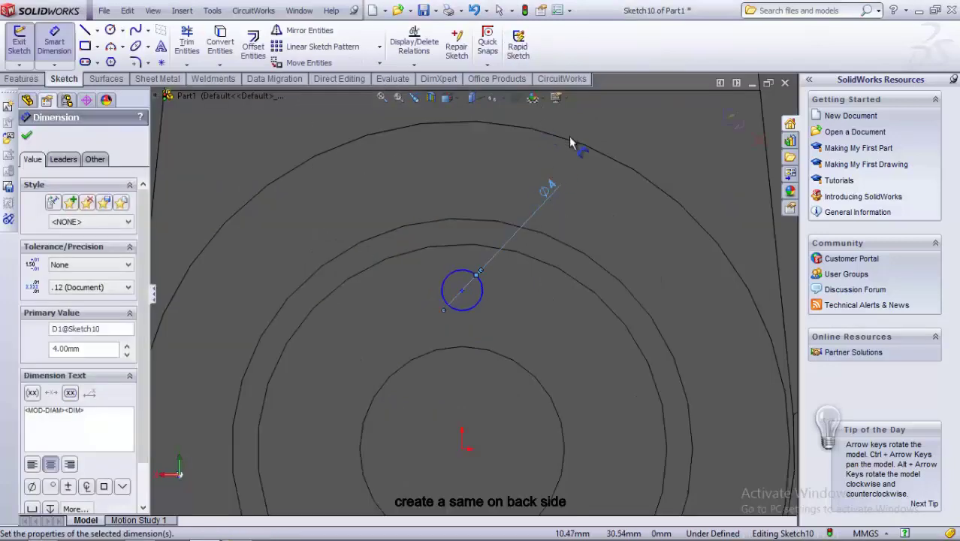
click(462, 291)
scroll(488, 408, down, 3)
scroll(459, 398, up, 3)
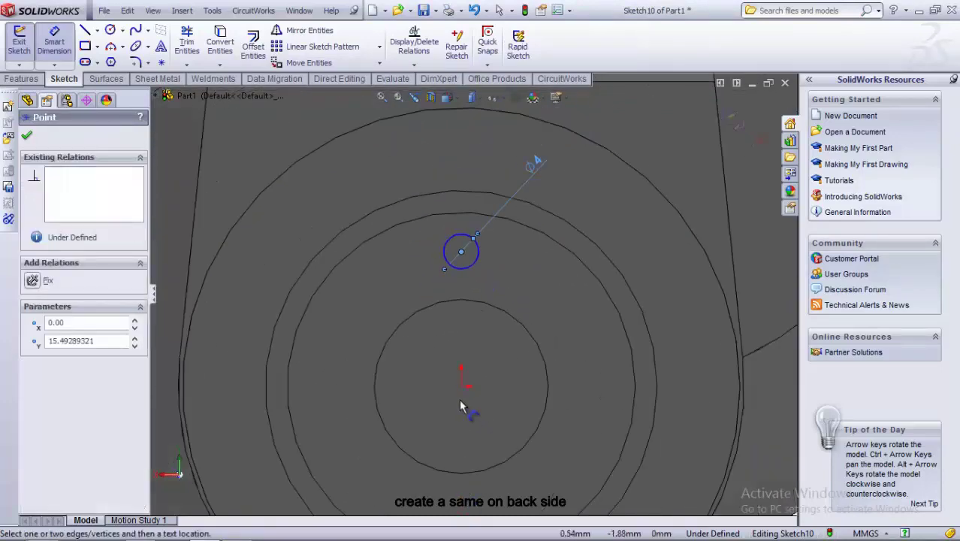
key(Escape)
Dimension the circle centre 15 mm from the origin.
click(462, 386)
click(642, 304)
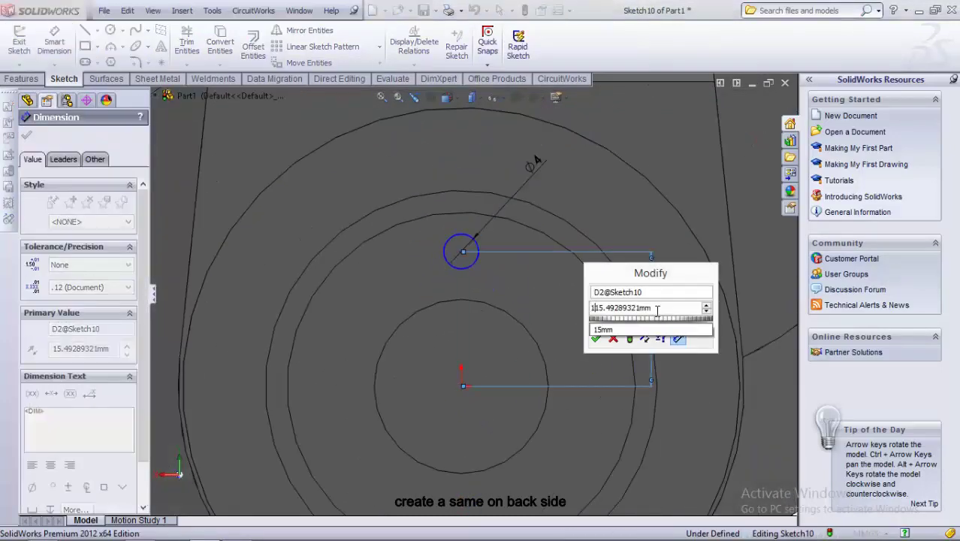
key(Return)
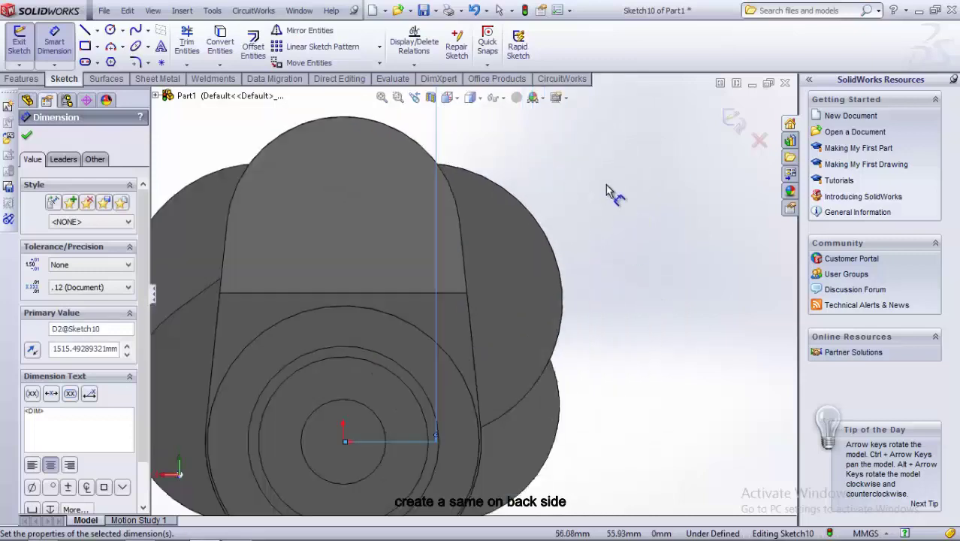
scroll(610, 196, up, 5)
scroll(537, 178, up, 3)
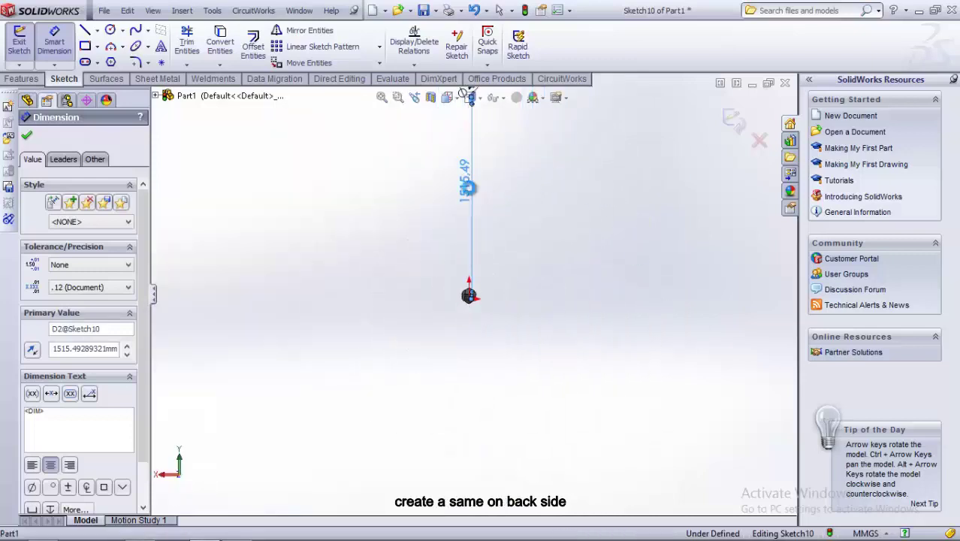
double_click(466, 186)
text(15)
key(Return)
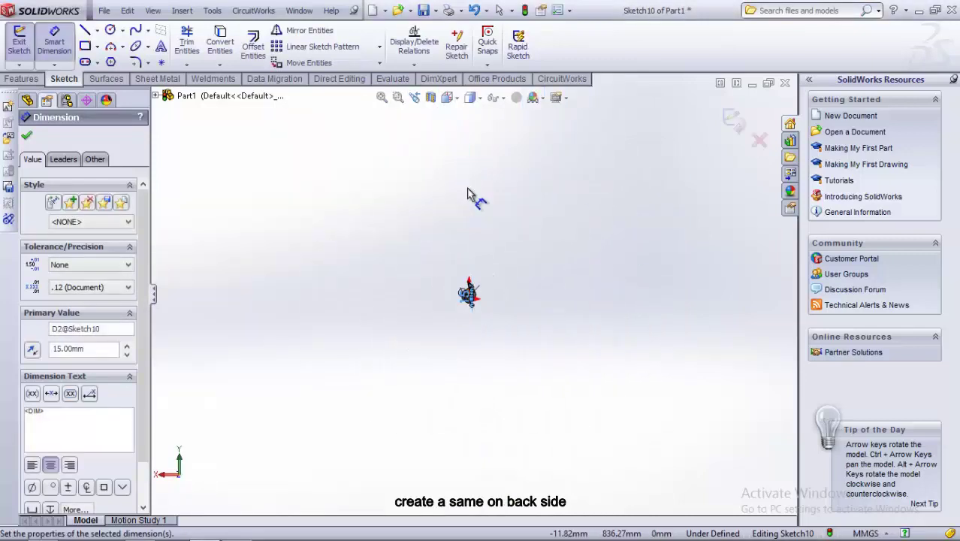
Add a Vertical relation between the origin and the circle's centre.
scroll(525, 443, down, 10)
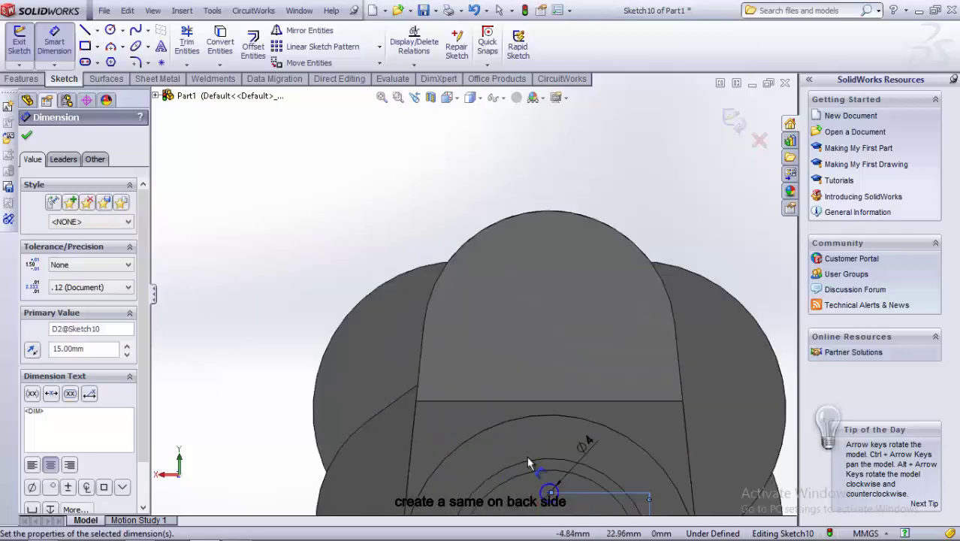
scroll(570, 421, down, 2)
right_click(647, 371)
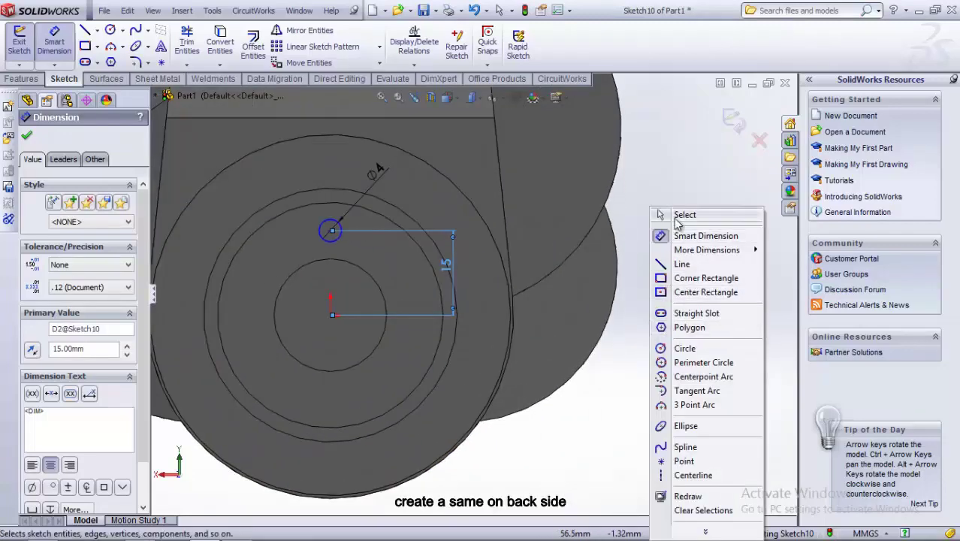
click(668, 274)
click(331, 314)
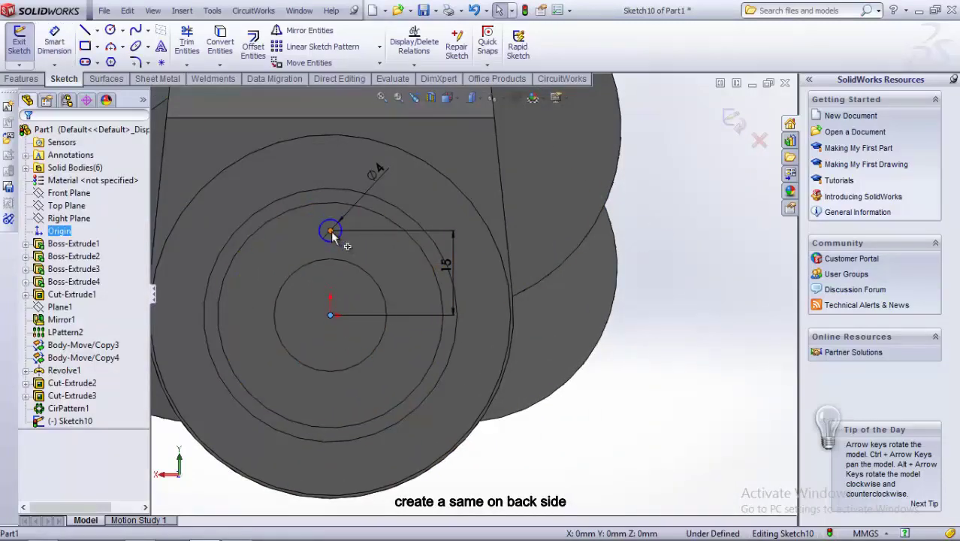
ctrl+click(330, 230)
click(32, 378)
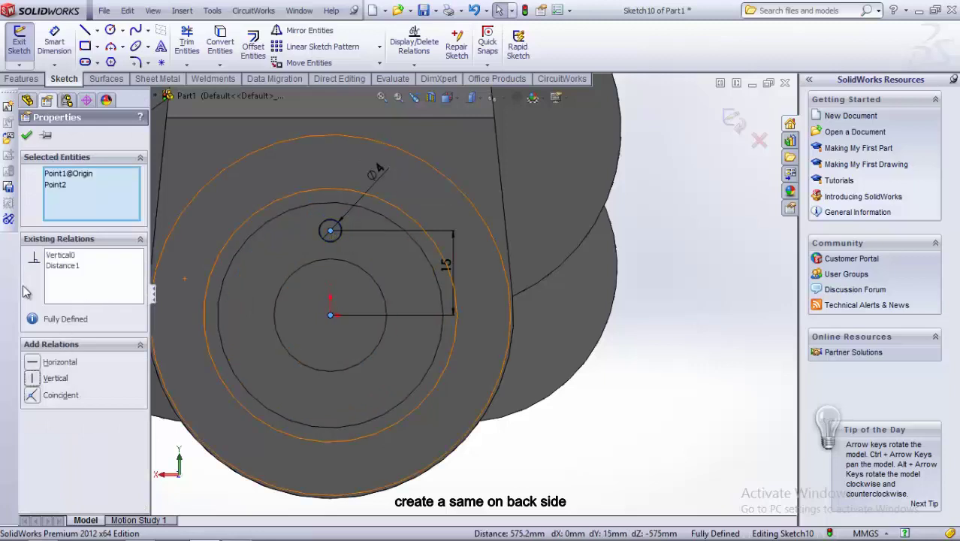
click(26, 135)
Extrude-cut the back-side circle 20 mm deep as Cut-Extrude4.
click(21, 79)
click(201, 46)
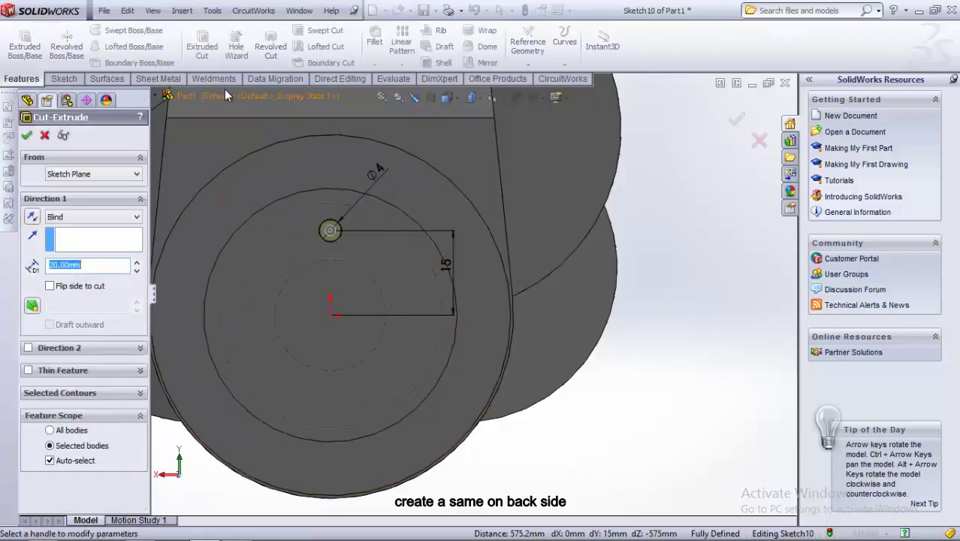
click(27, 136)
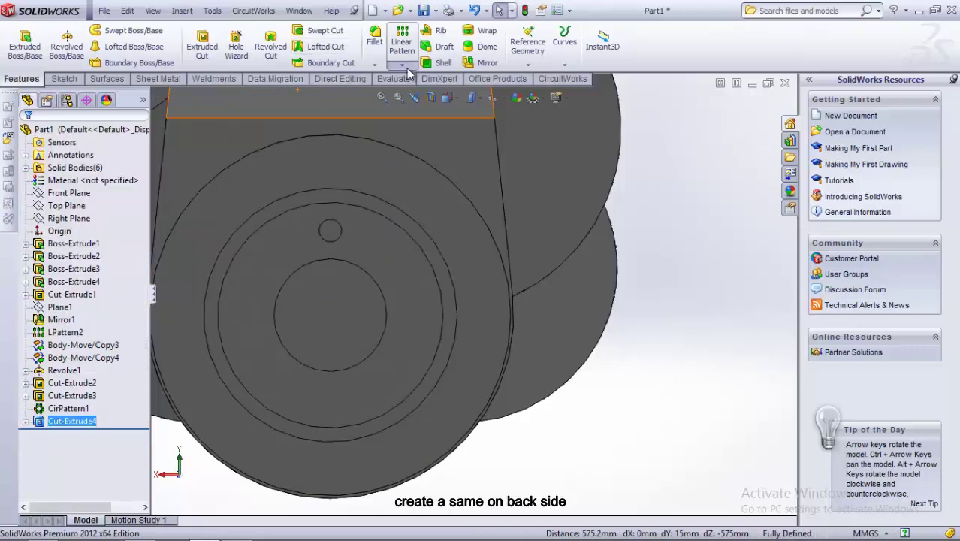
Pattern the new hole six times around the back flange's circular edge as CirPattern2.
click(402, 65)
click(414, 90)
click(380, 286)
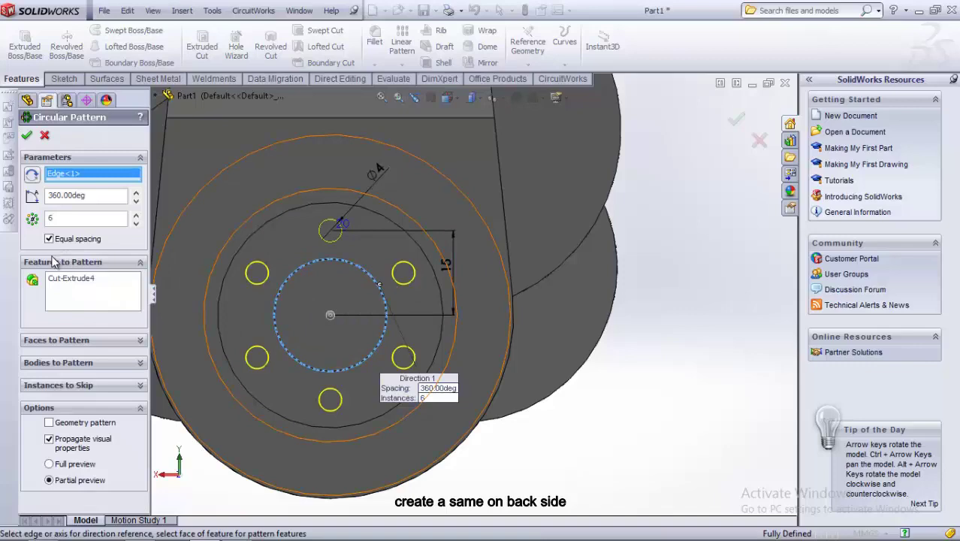
click(26, 136)
key(z)
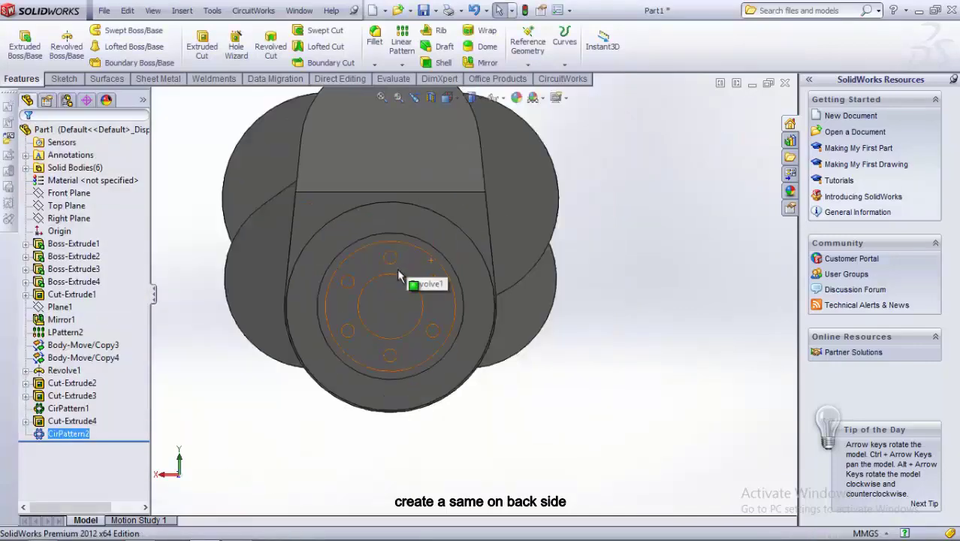
click(26, 396)
Reopen Sketch9 under Cut-Extrude3 for editing, viewing the full crankshaft length.
right_click(74, 408)
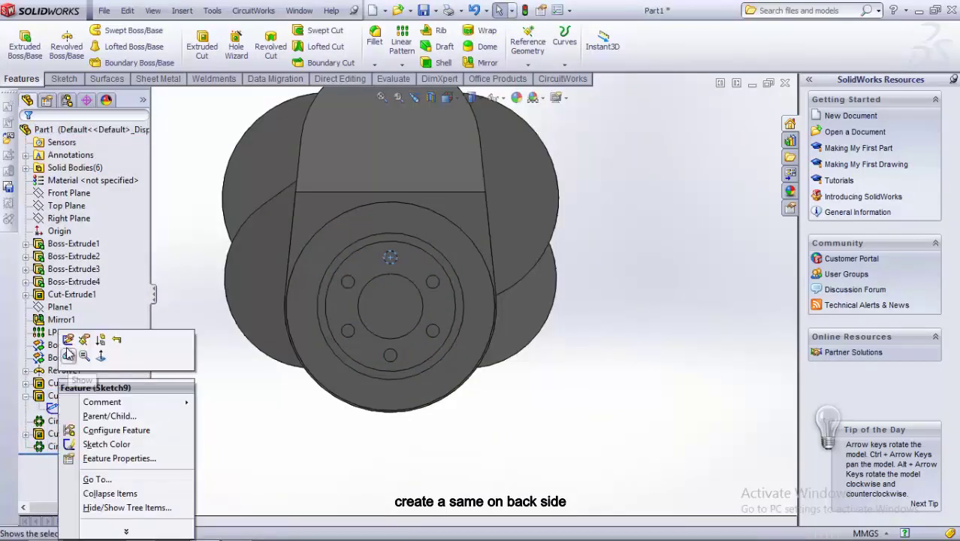
click(67, 339)
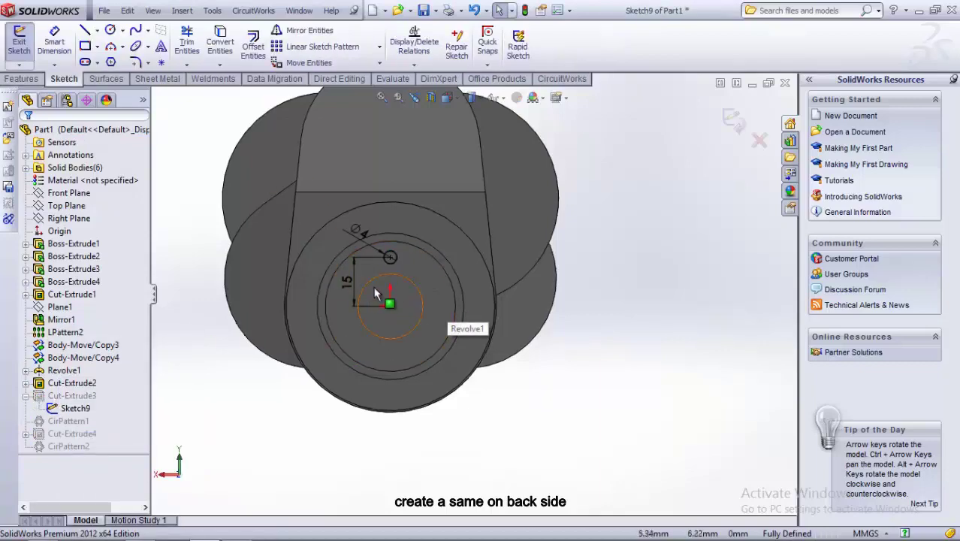
middle_drag(372, 285, 387, 300)
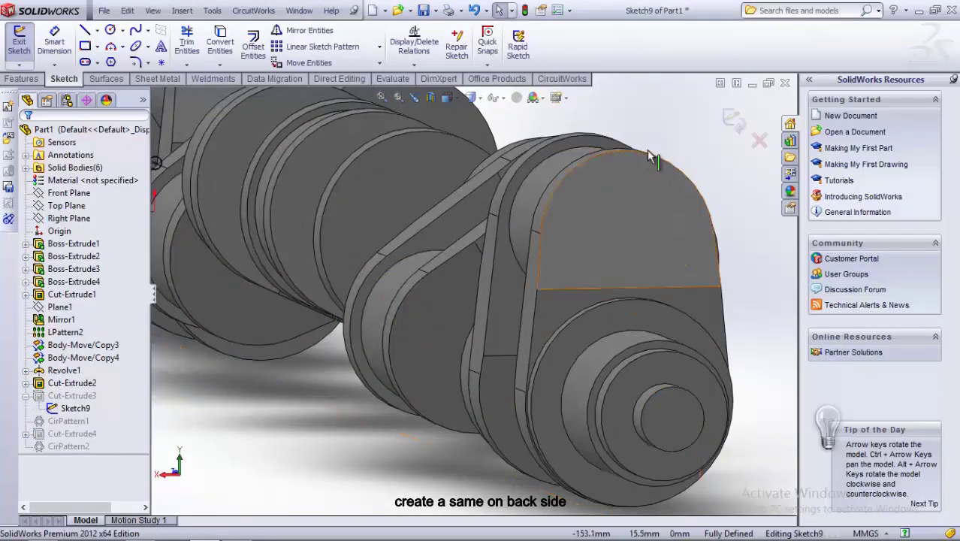
click(732, 120)
scroll(476, 347, up, 2)
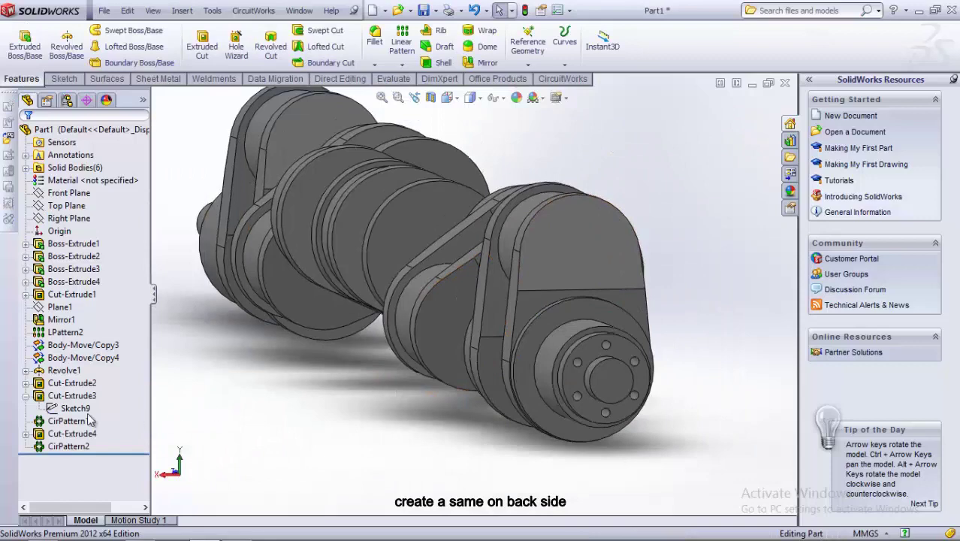
scroll(371, 274, up, 3)
mouse_move(371, 274)
middle_down()
mouse_move(416, 325)
mouse_move(354, 257)
middle_up()
scroll(353, 247, down, 3)
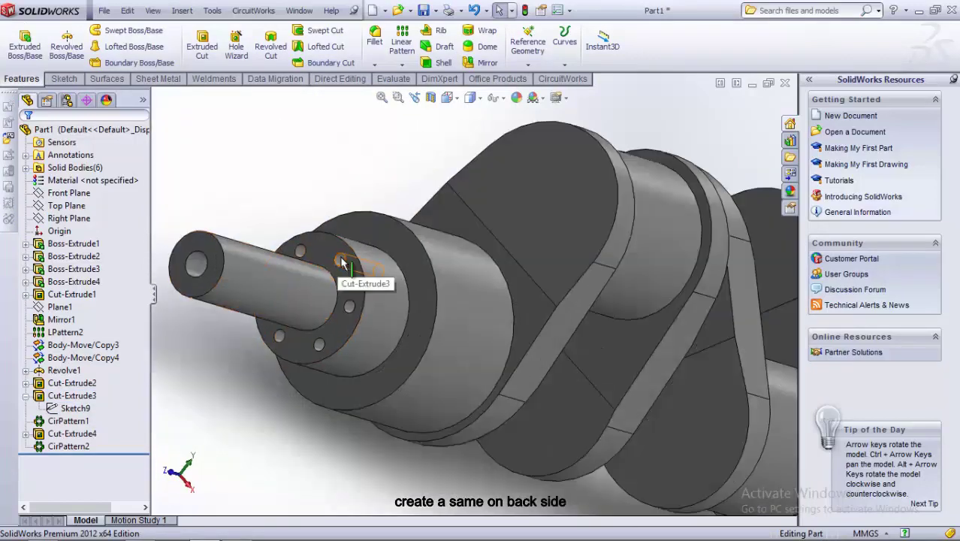
click(341, 263)
click(75, 408)
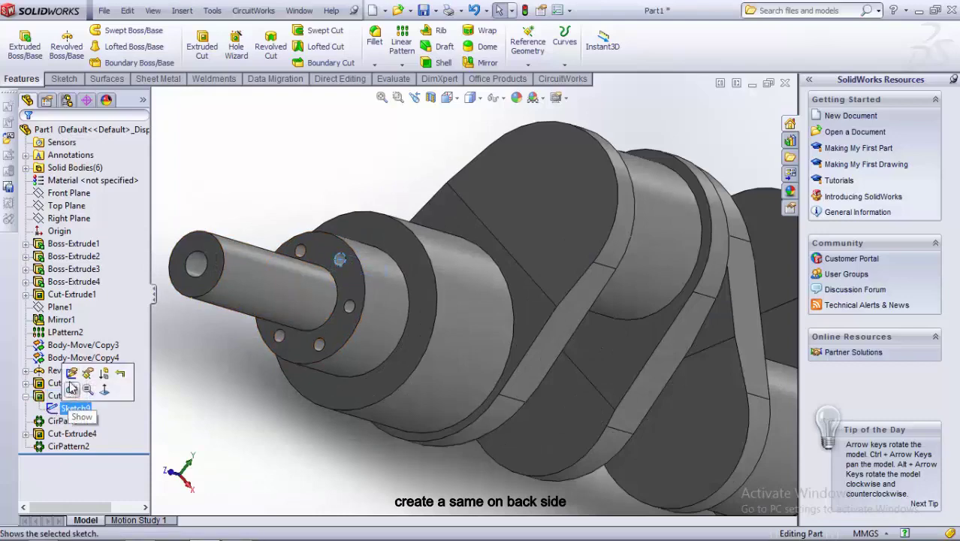
click(71, 388)
Change the 15 mm hole-centre dimension to 14 mm and rebuild the holes.
double_click(337, 293)
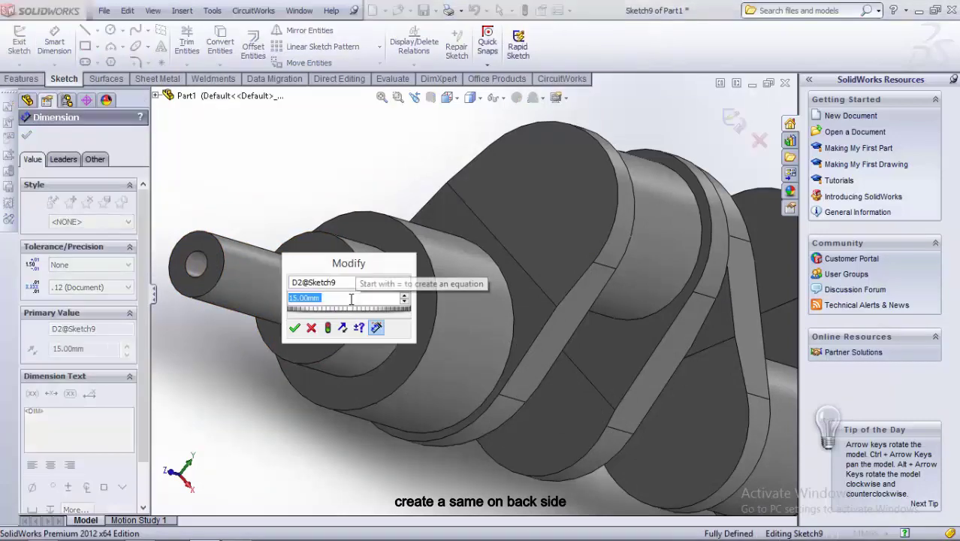
text(14)
key(Return)
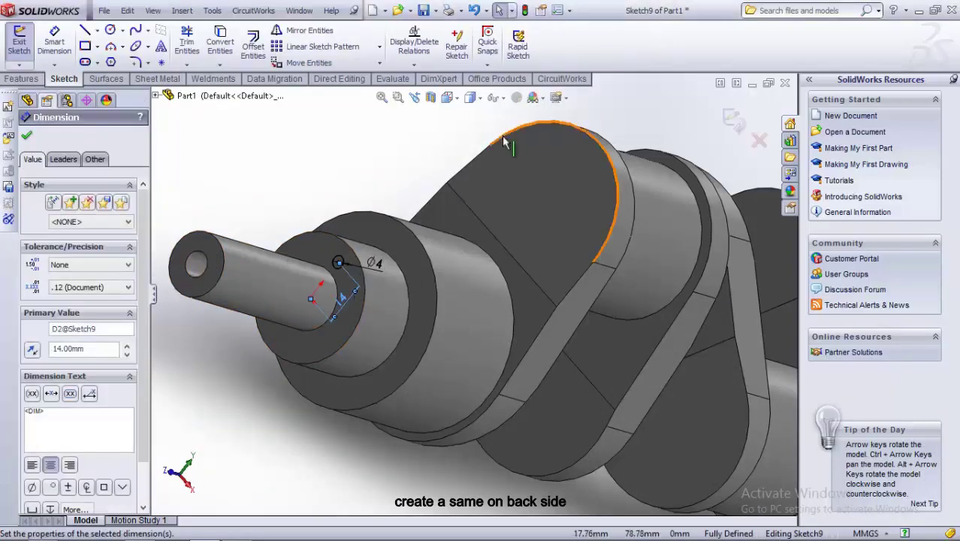
click(733, 118)
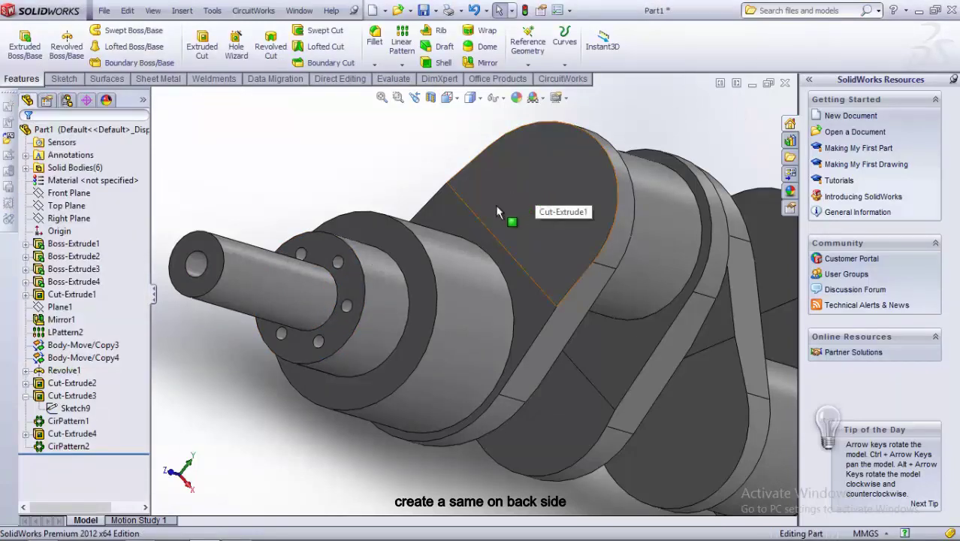
middle_drag(495, 204, 420, 214)
Try a plane from the Top Plane and shaft-end edge, then cancel the invalid definition.
click(55, 193)
click(59, 206)
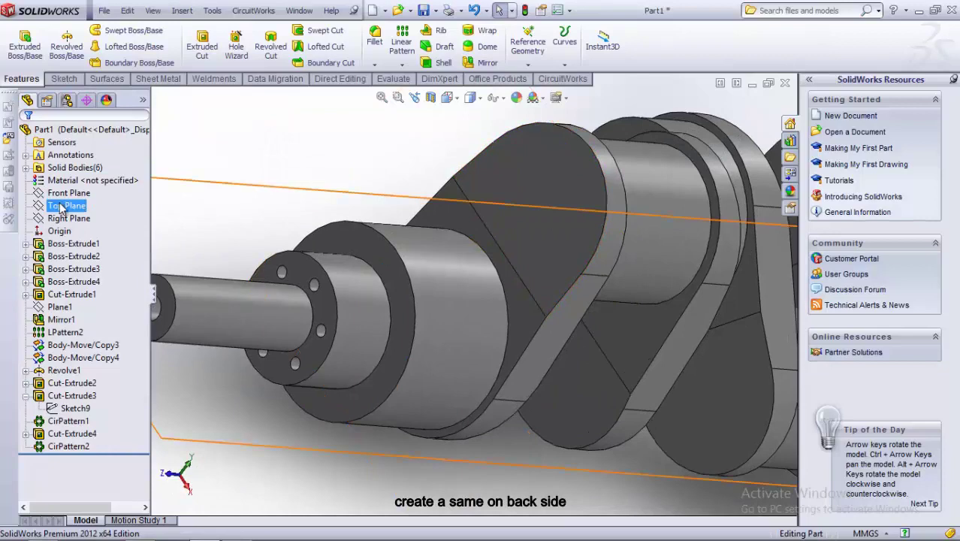
scroll(480, 301, up, 2)
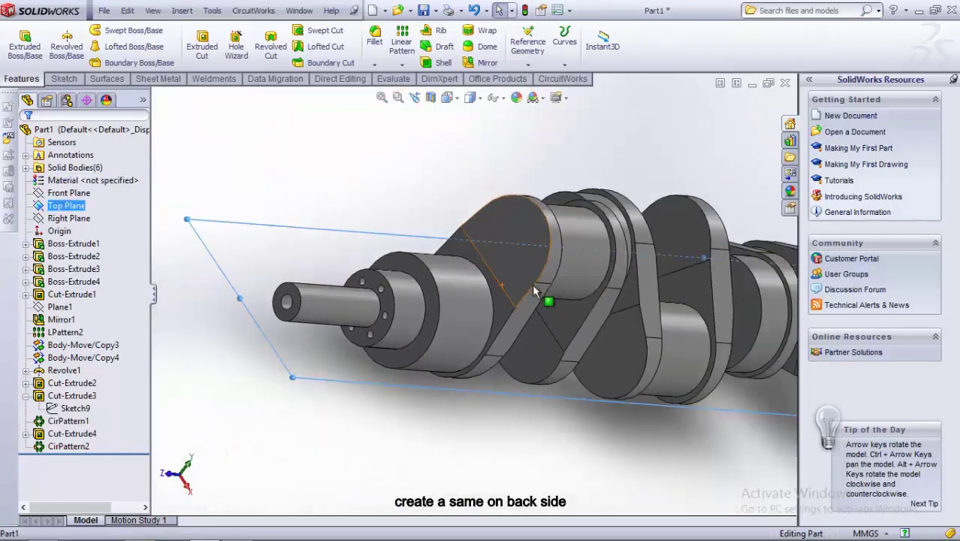
click(540, 66)
click(554, 79)
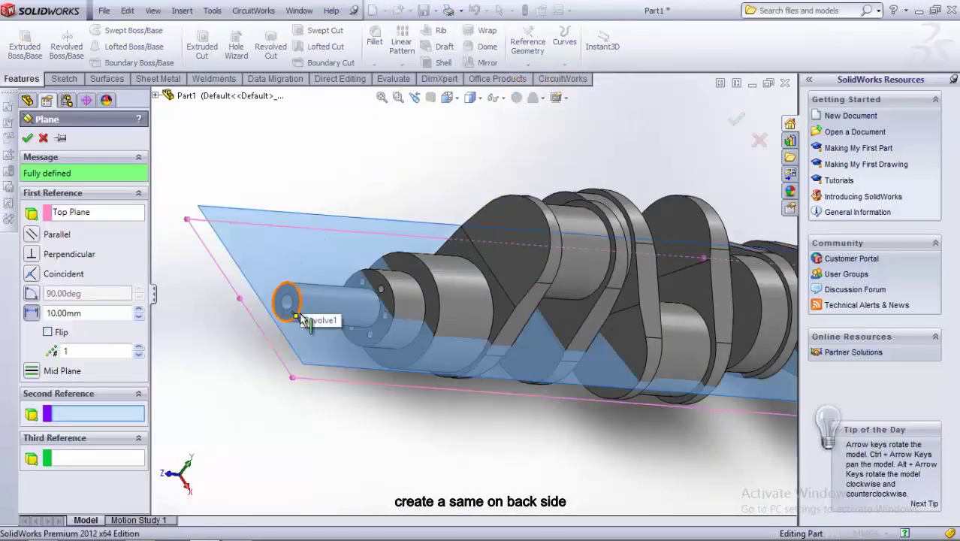
click(306, 300)
middle_drag(323, 302, 373, 312)
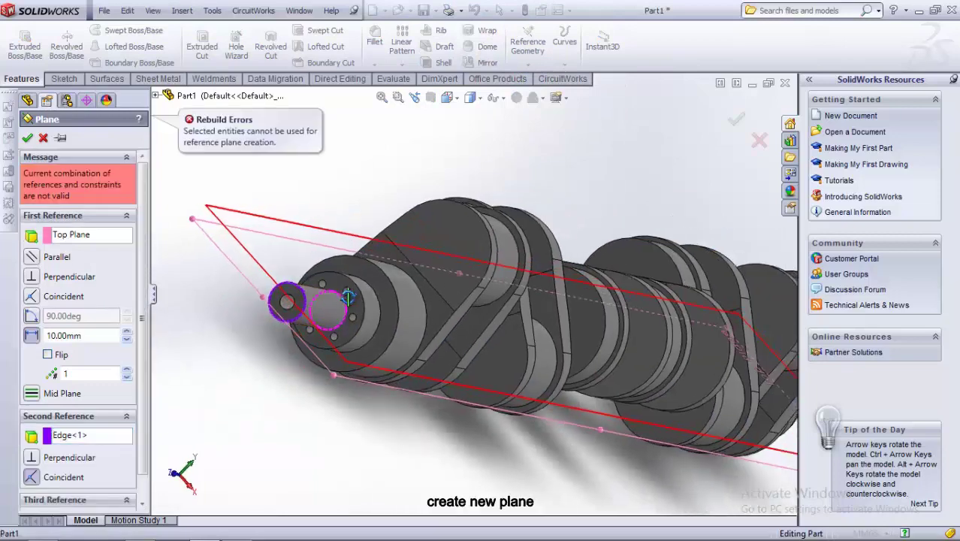
scroll(373, 311, down, 3)
scroll(369, 314, down, 3)
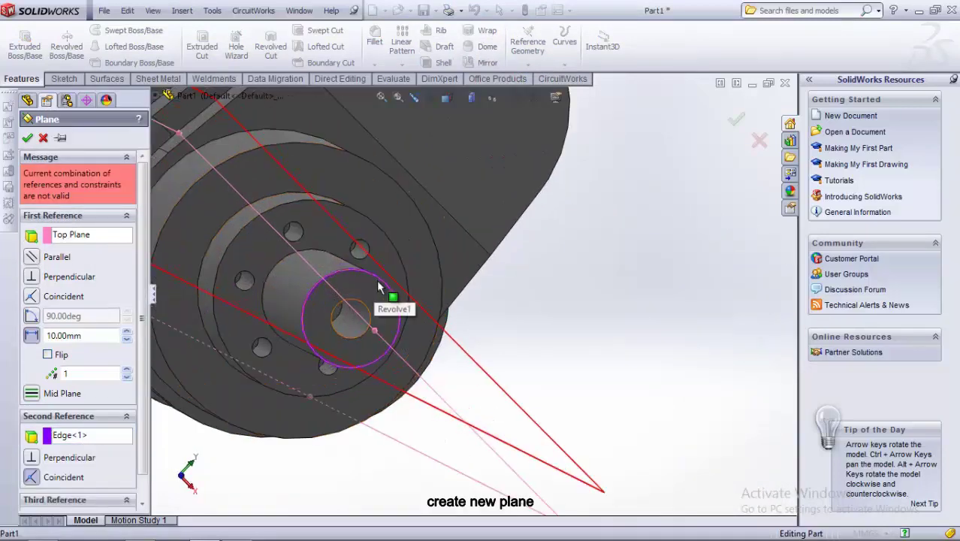
middle_drag(379, 286, 359, 264)
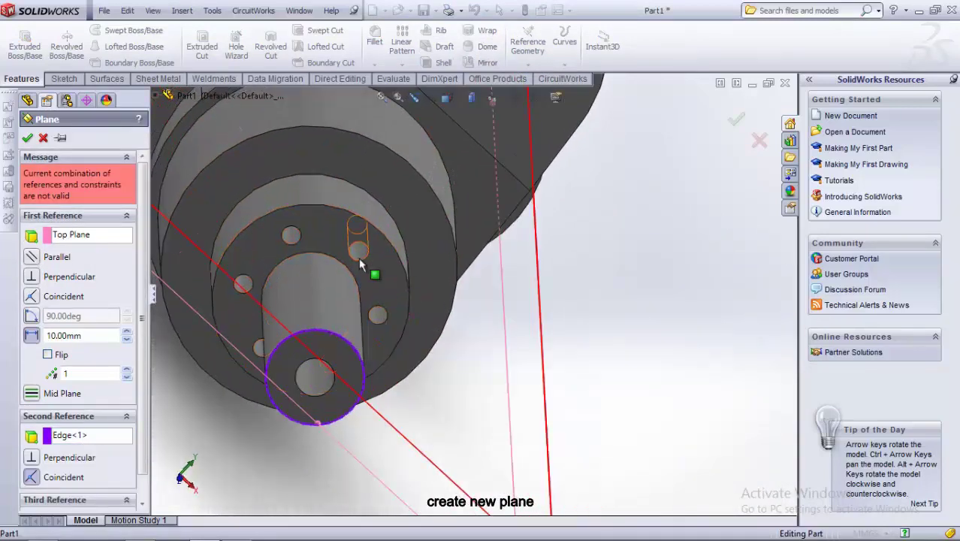
click(27, 143)
click(43, 138)
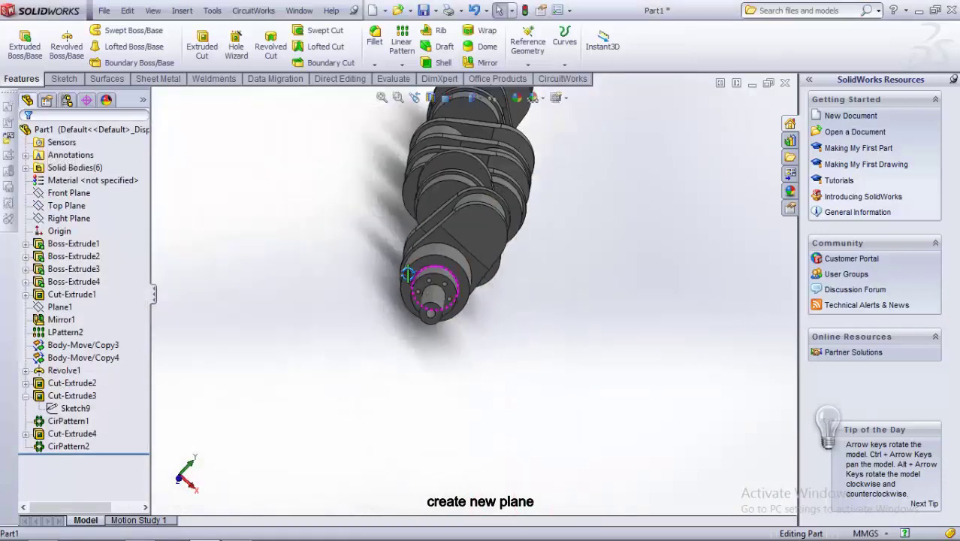
Create Plane2 offset 30 mm from the Top Plane.
click(528, 60)
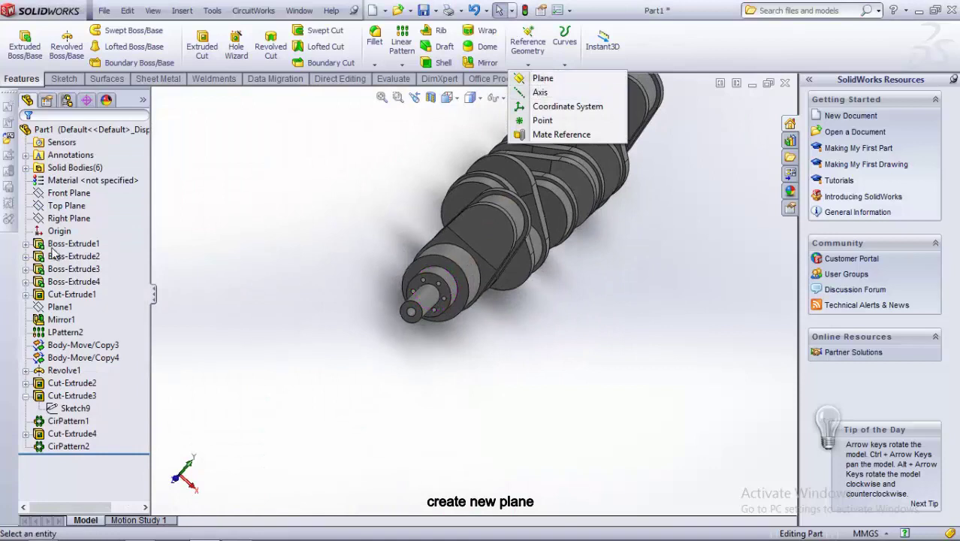
click(542, 78)
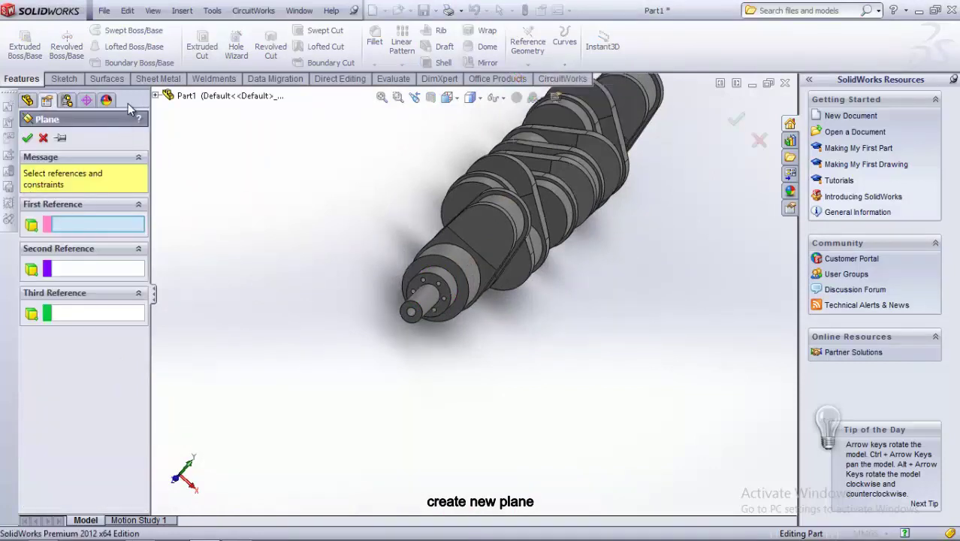
click(155, 96)
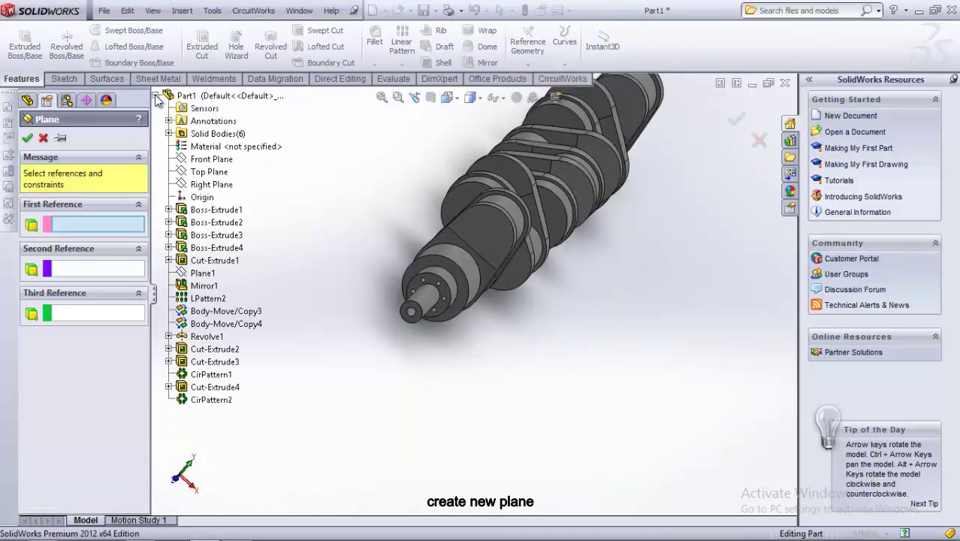
click(209, 171)
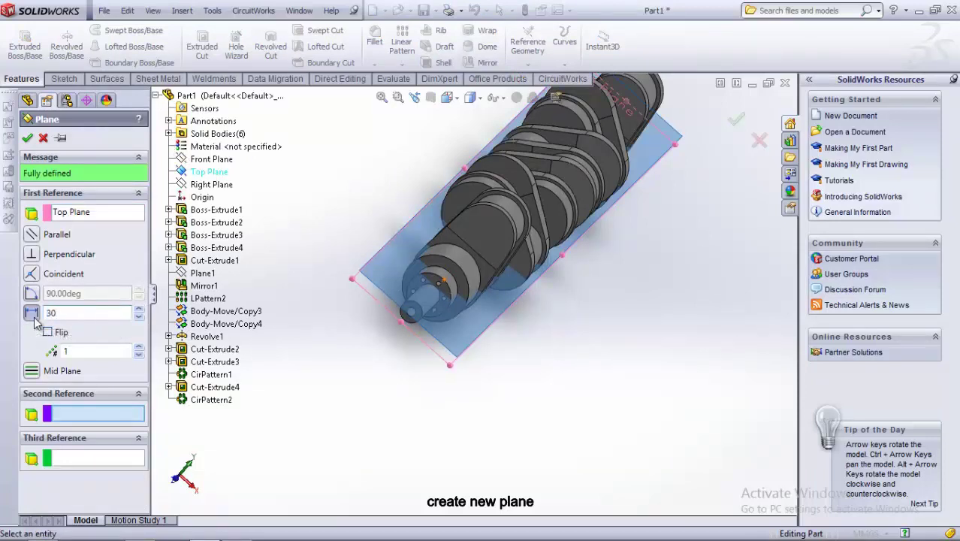
middle_drag(546, 399, 564, 347)
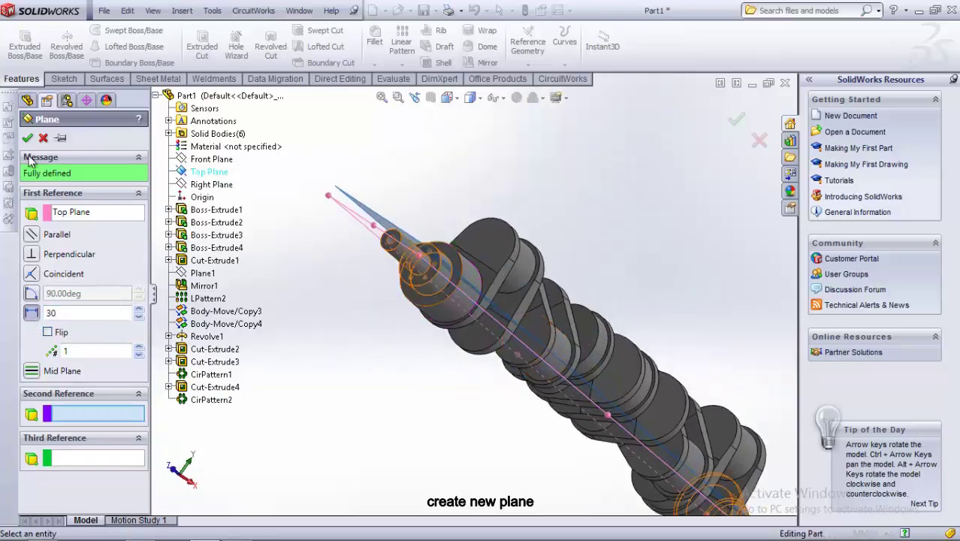
key(Return)
middle_drag(465, 360, 523, 354)
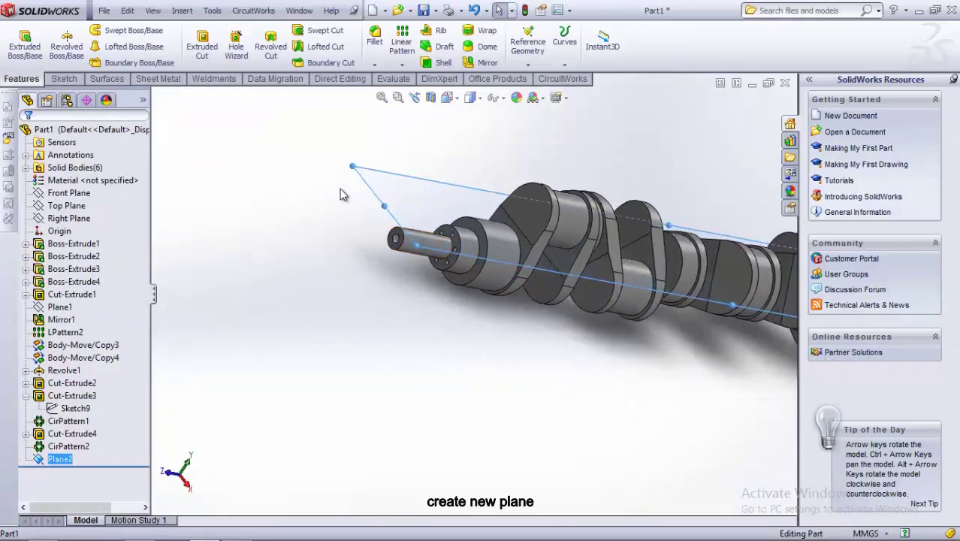
Start a sketch on Plane2 and view it normal to the screen.
click(364, 185)
click(420, 133)
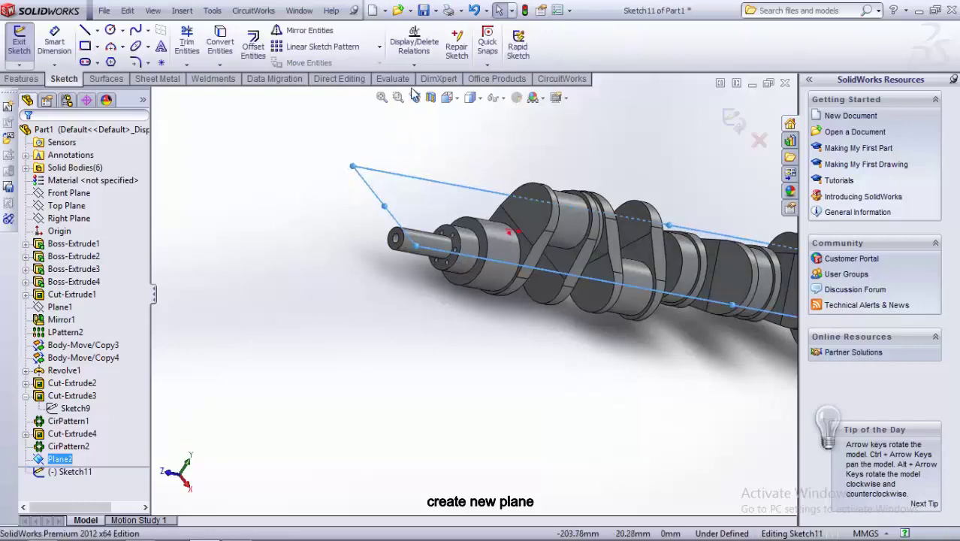
click(458, 101)
click(518, 150)
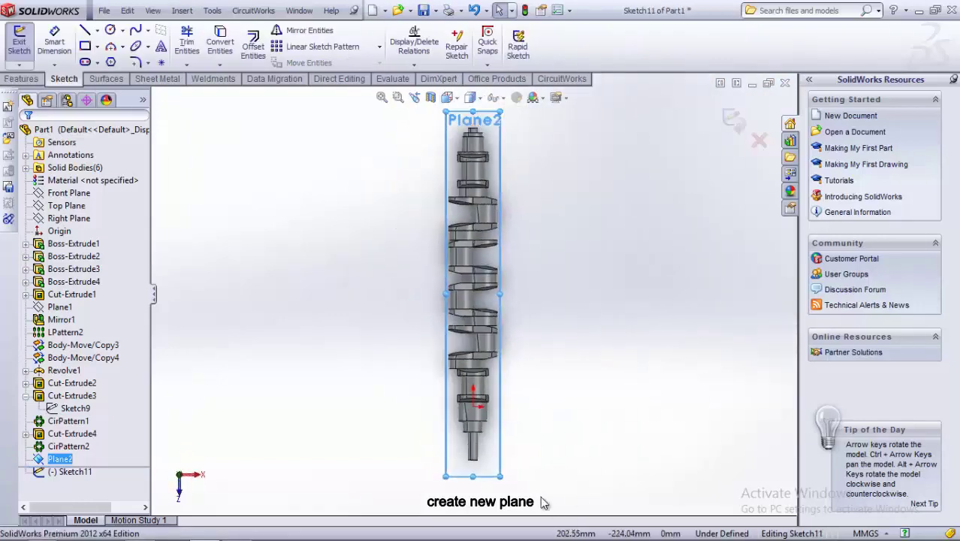
Draw a straight slot along the end shaft.
click(85, 62)
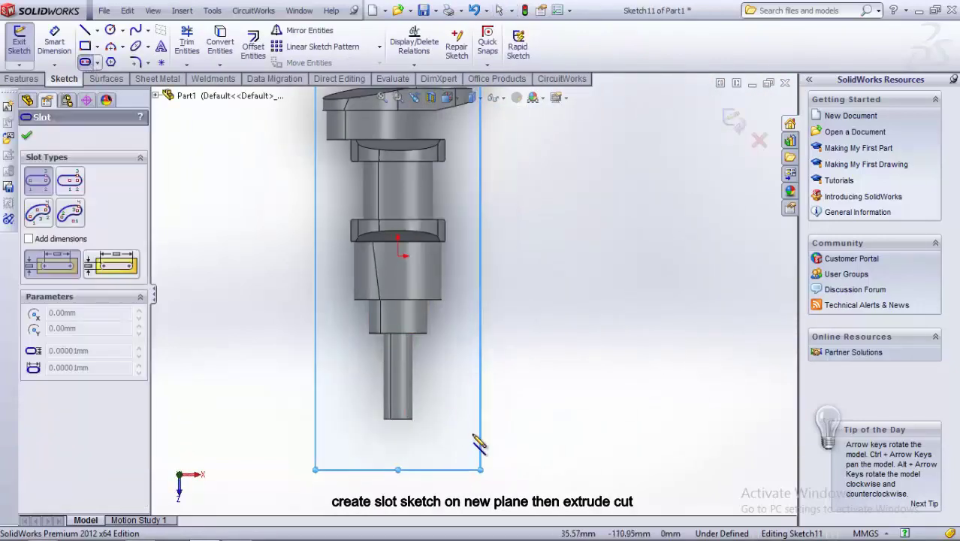
scroll(431, 458, down, 5)
click(327, 160)
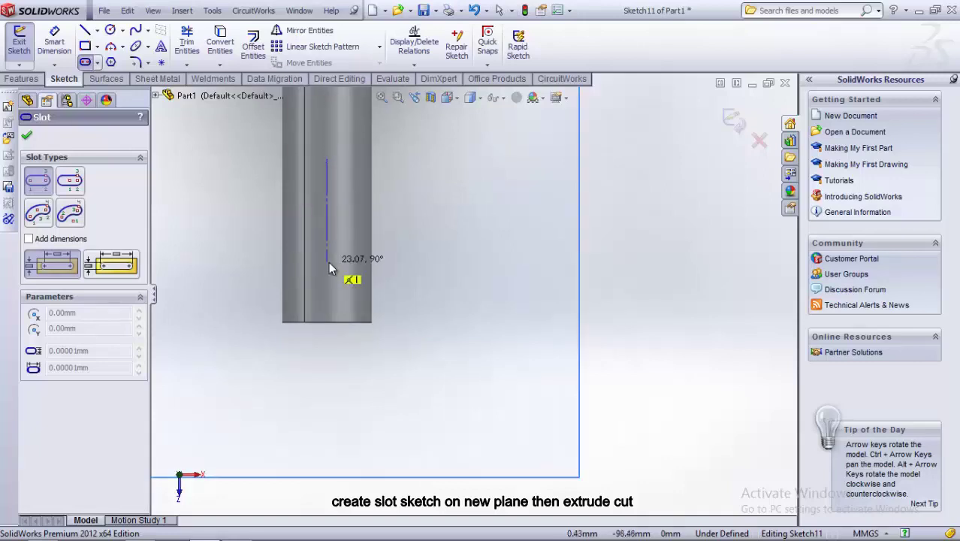
click(327, 263)
click(338, 248)
key(Escape)
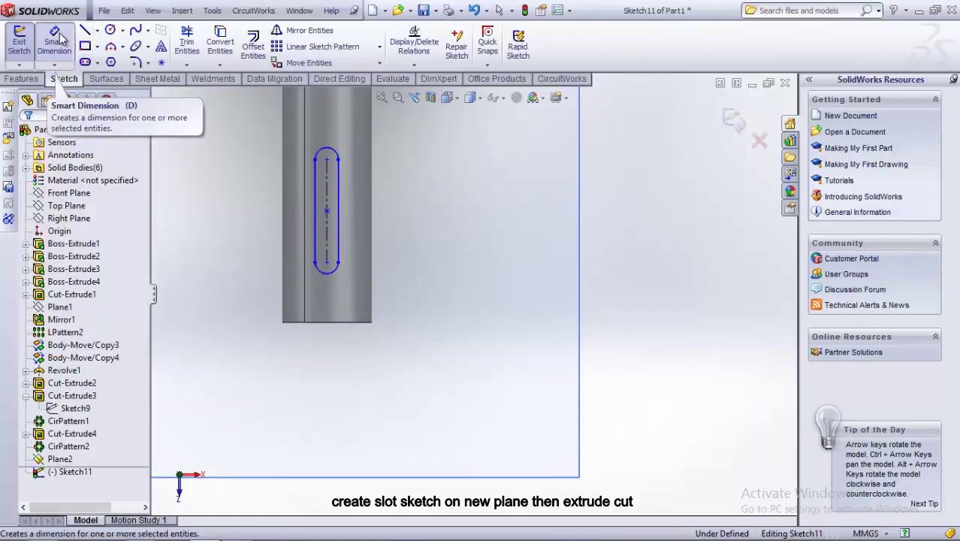
Dimension the slot 10 mm long and 2 mm wide.
click(55, 69)
click(340, 225)
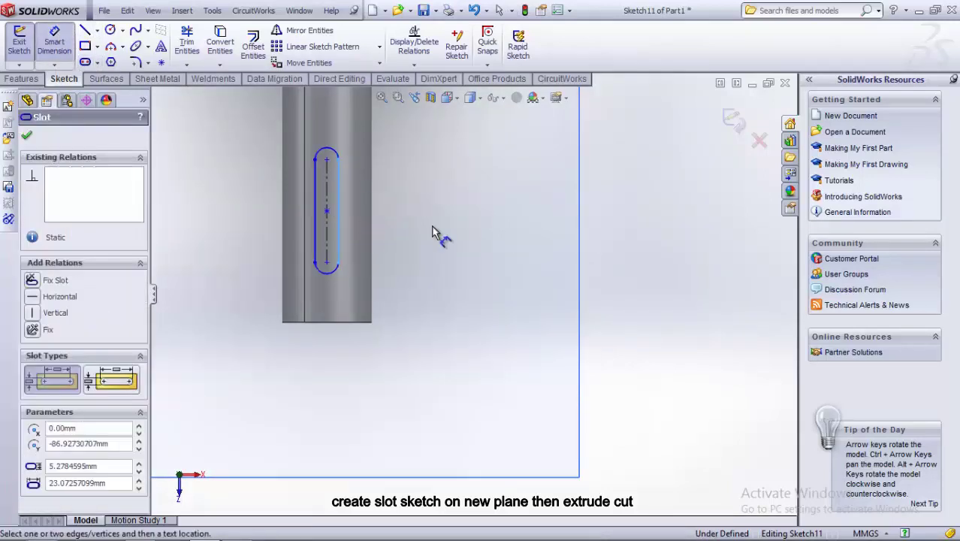
click(472, 229)
text(10)
key(Return)
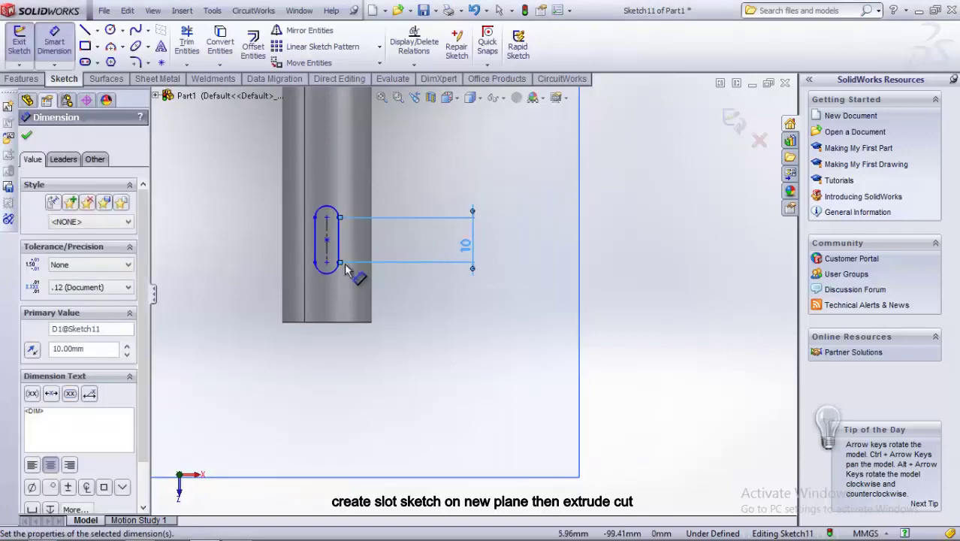
click(336, 250)
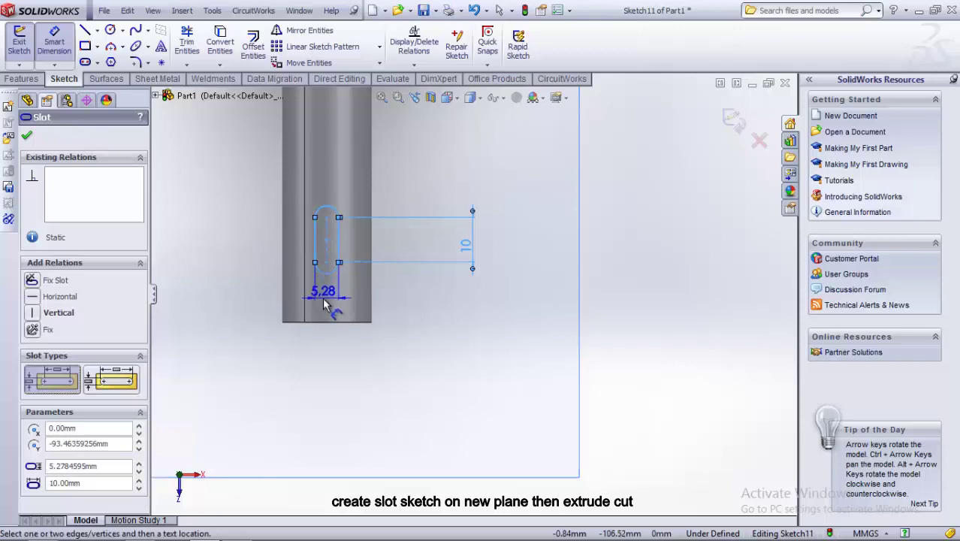
click(262, 299)
text(2)
key(Return)
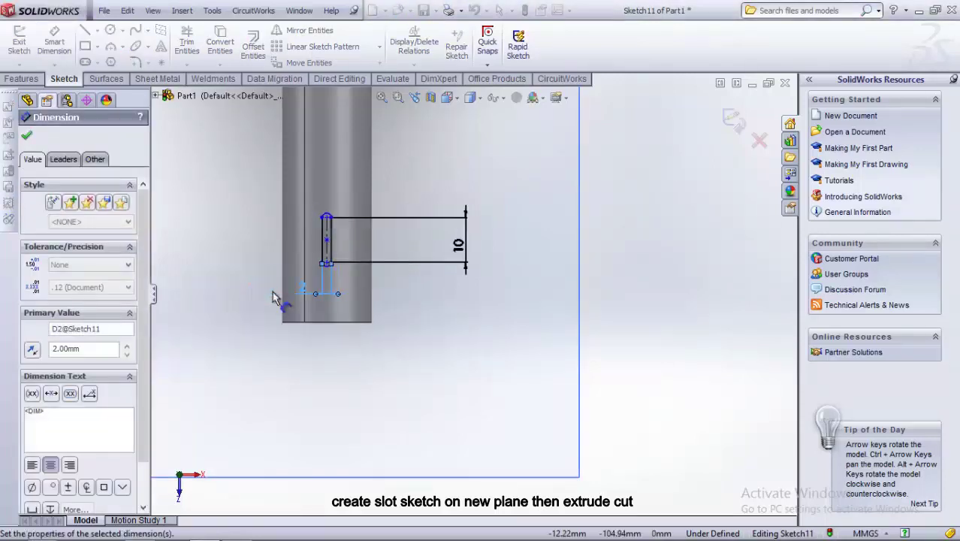
Align the slot's point vertically with the origin.
right_click(637, 184)
click(664, 195)
click(330, 240)
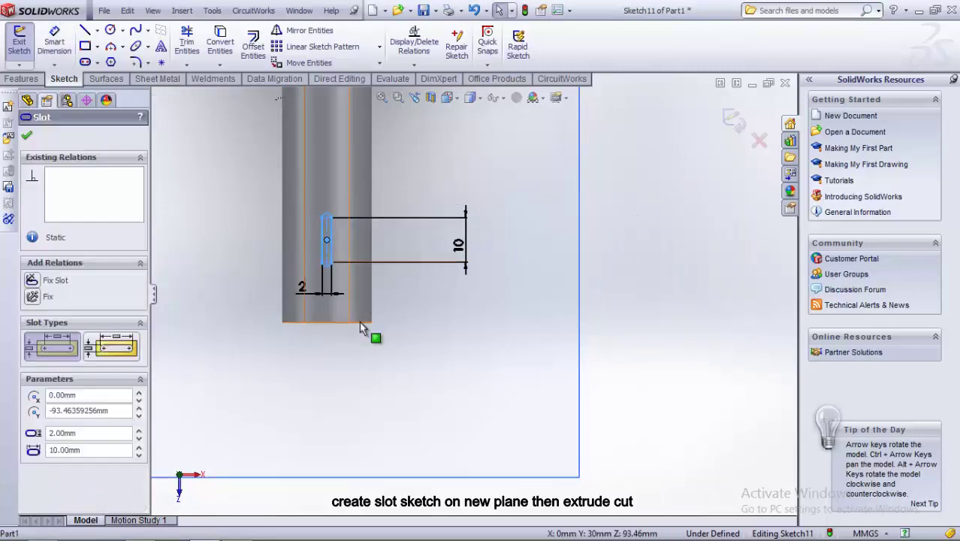
scroll(359, 320, up, 3)
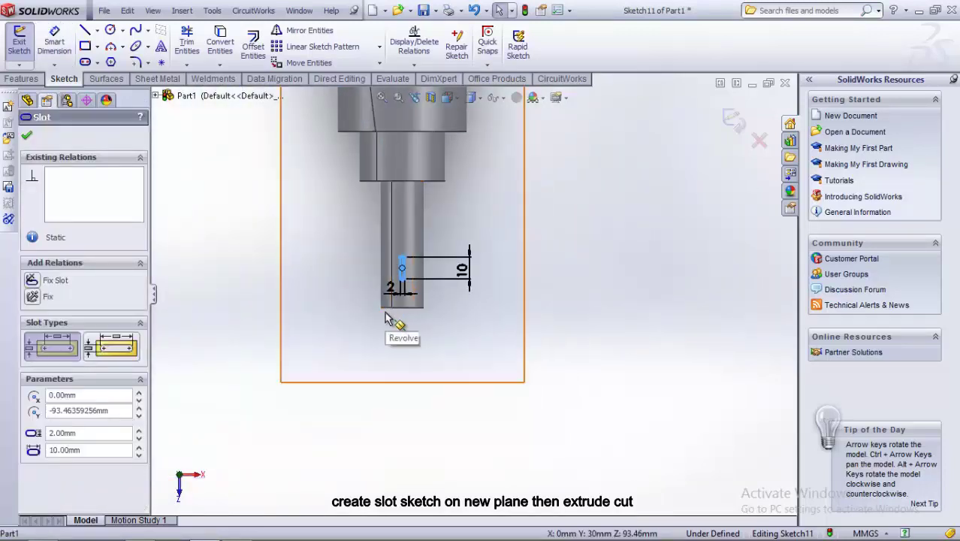
click(330, 280)
scroll(373, 248, up, 2)
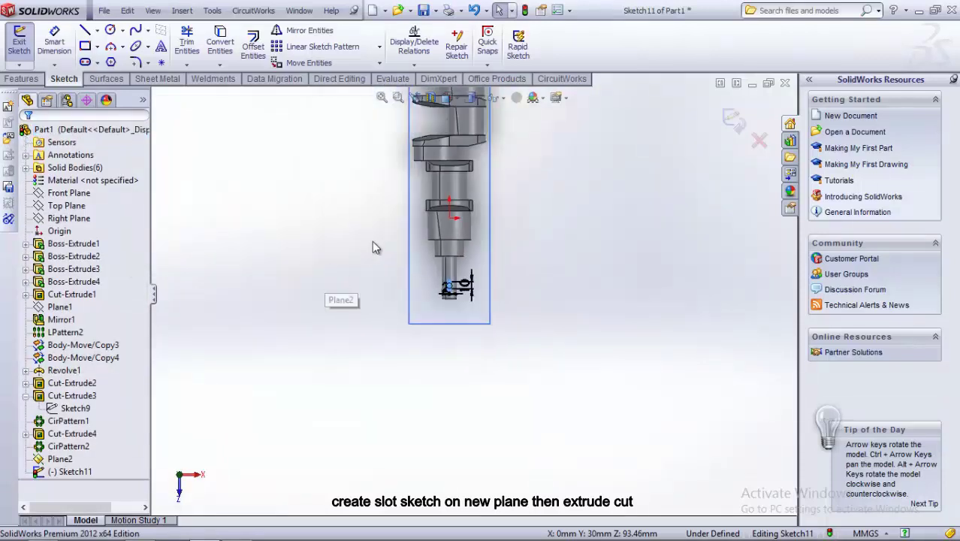
scroll(376, 248, down, 3)
ctrl+click(470, 230)
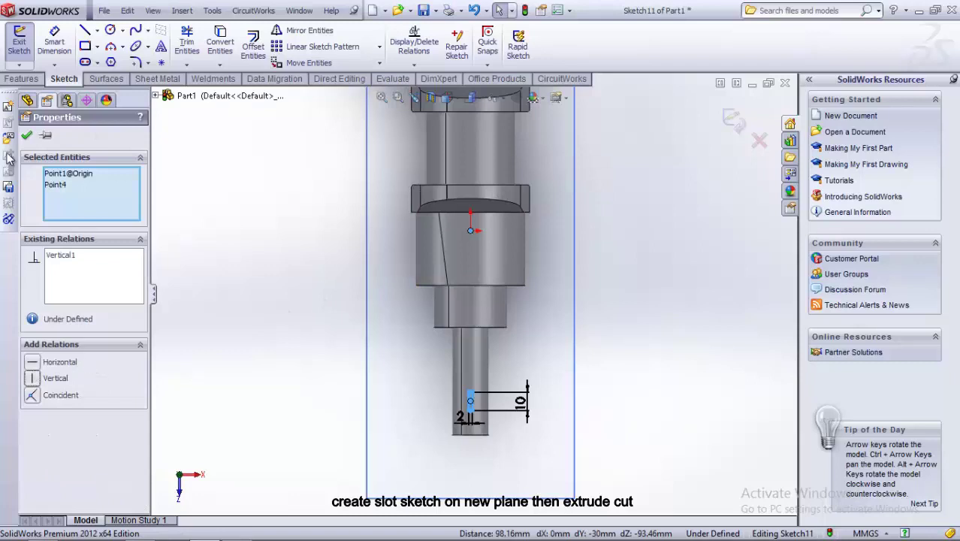
click(26, 135)
Dimension the slot's bottom end 4 mm from the shaft end, fully defining the sketch.
click(54, 42)
scroll(514, 466, down, 3)
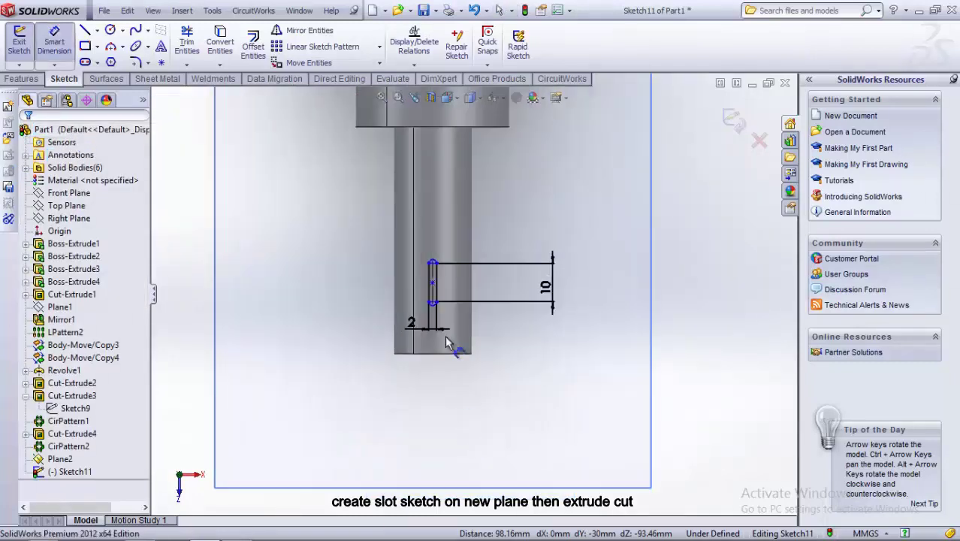
scroll(438, 309, down, 2)
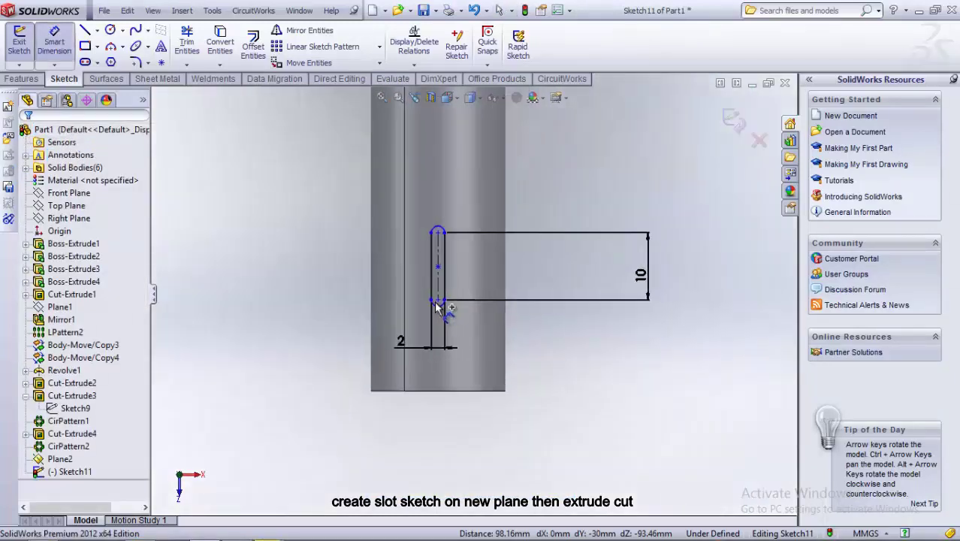
scroll(435, 309, down, 2)
click(441, 300)
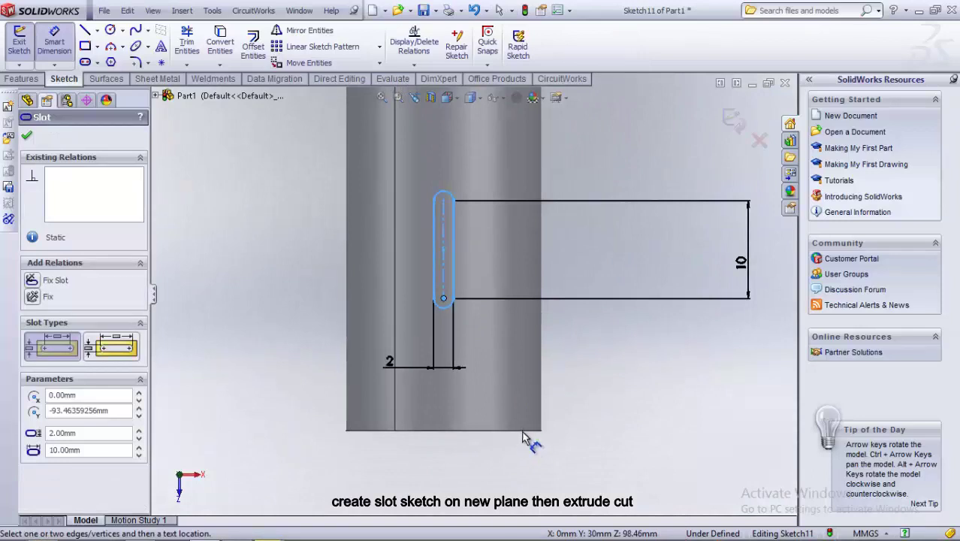
click(523, 438)
click(569, 280)
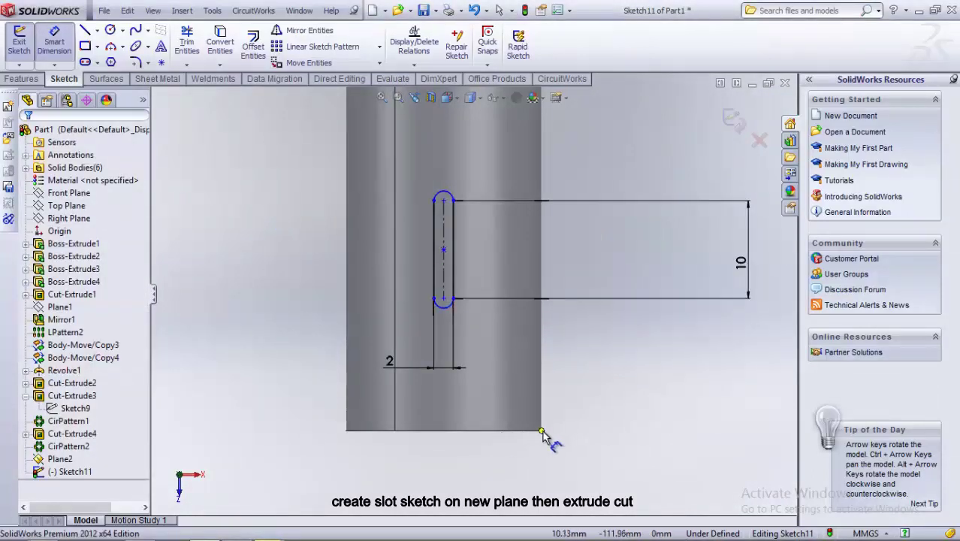
click(540, 431)
click(446, 299)
click(591, 359)
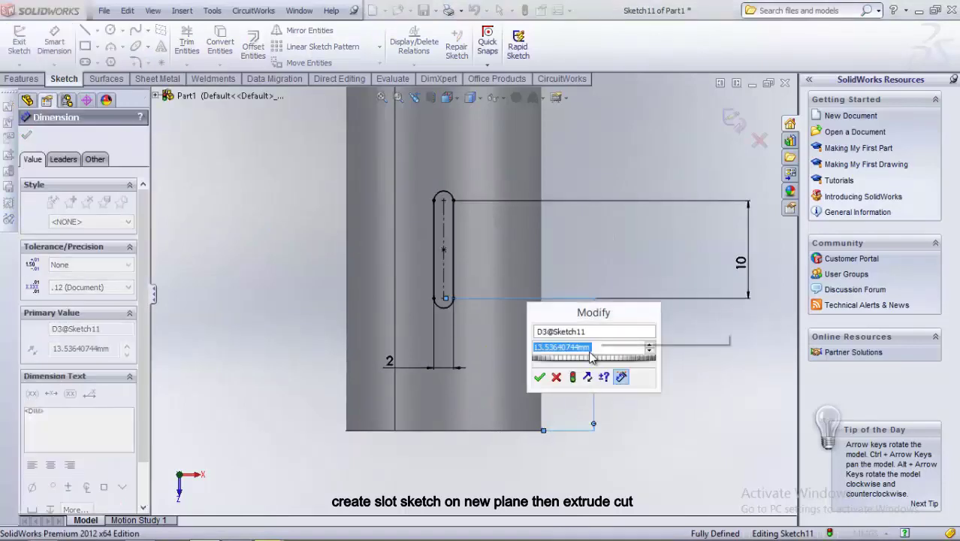
text(4)
key(Return)
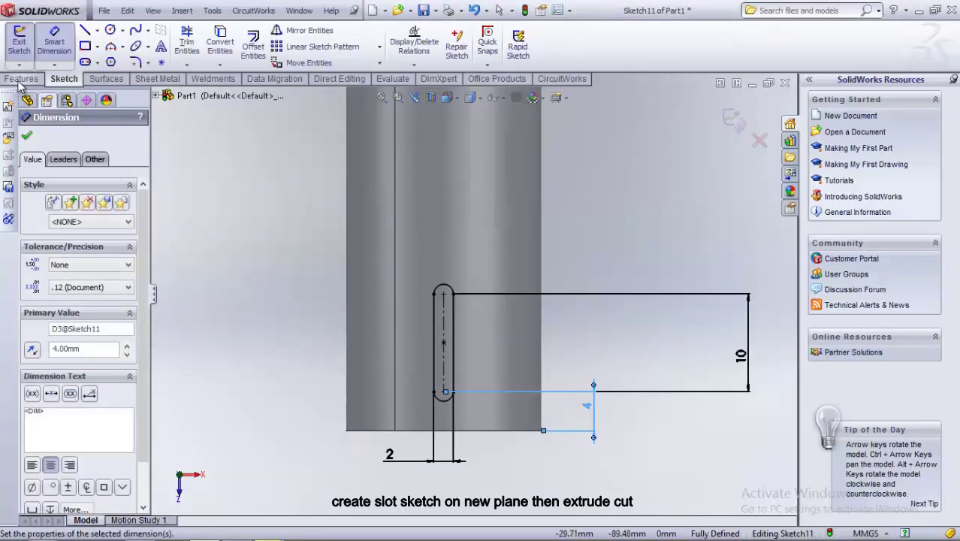
click(21, 79)
click(199, 60)
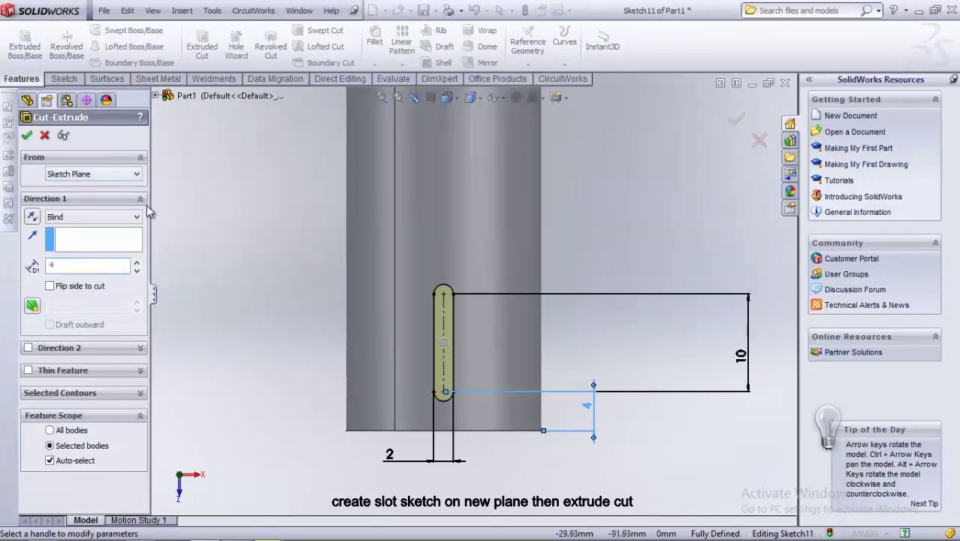
Cut the slot 22 mm deep into the end shaft as the keyway.
mouse_move(250, 242)
middle_down()
mouse_move(392, 182)
mouse_move(231, 188)
middle_up()
click(26, 136)
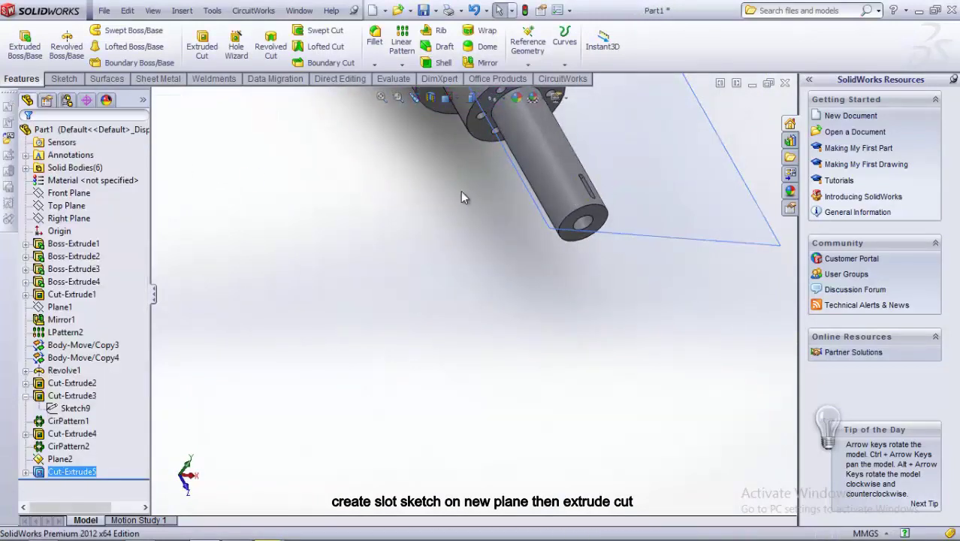
mouse_move(460, 190)
middle_down()
mouse_move(429, 219)
mouse_move(244, 208)
middle_up()
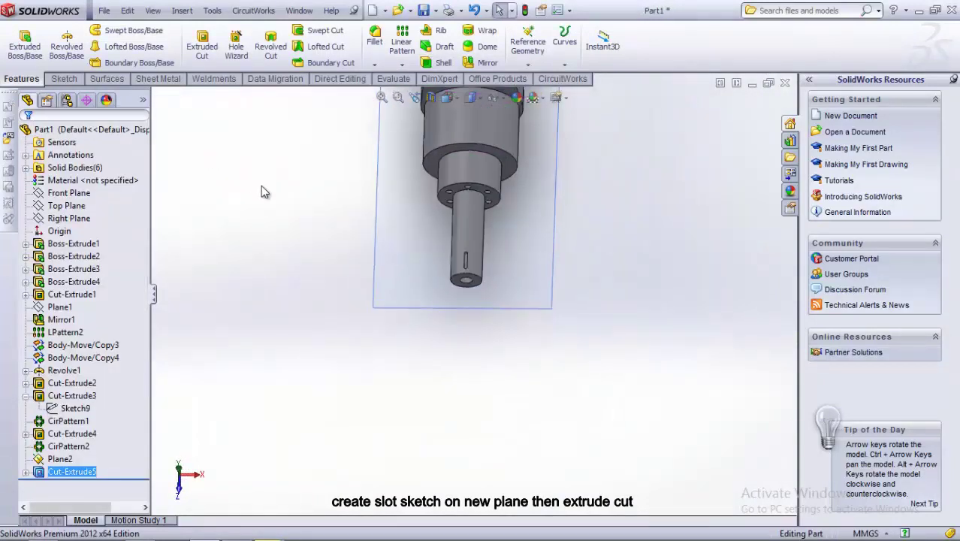
scroll(261, 189, down, 5)
middle_drag(341, 234, 322, 264)
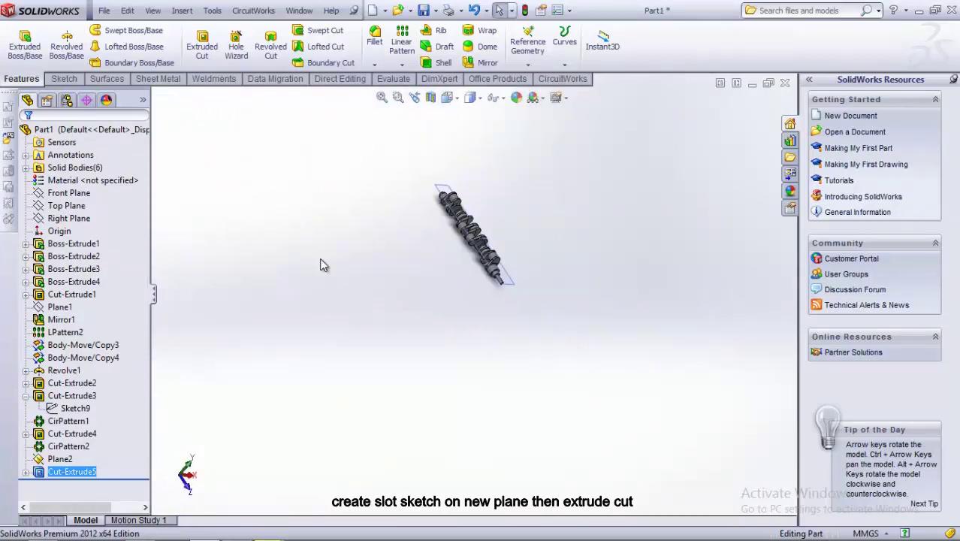
Rotate the crankshaft to a diagonal view and switch on perspective display.
right_click(63, 478)
click(549, 272)
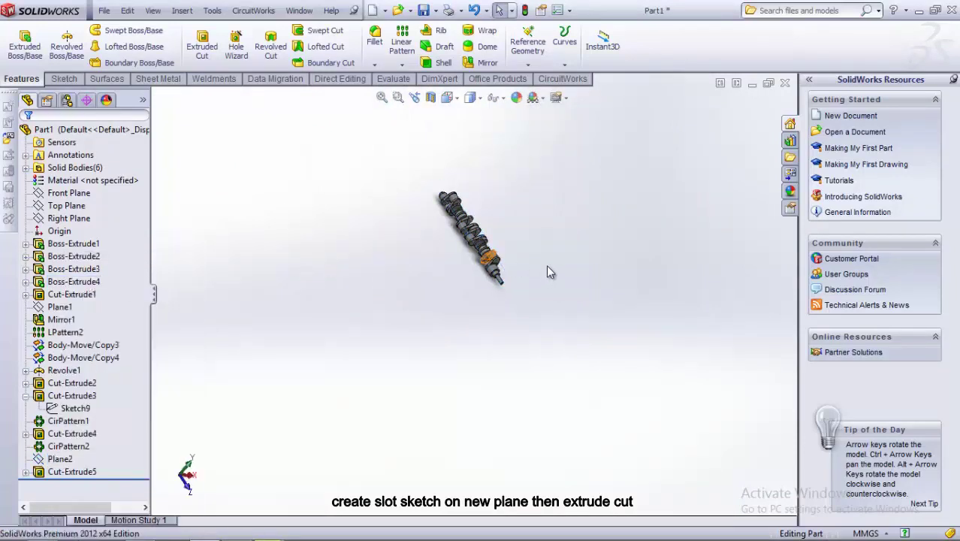
middle_drag(549, 272, 608, 215)
scroll(380, 331, up, 5)
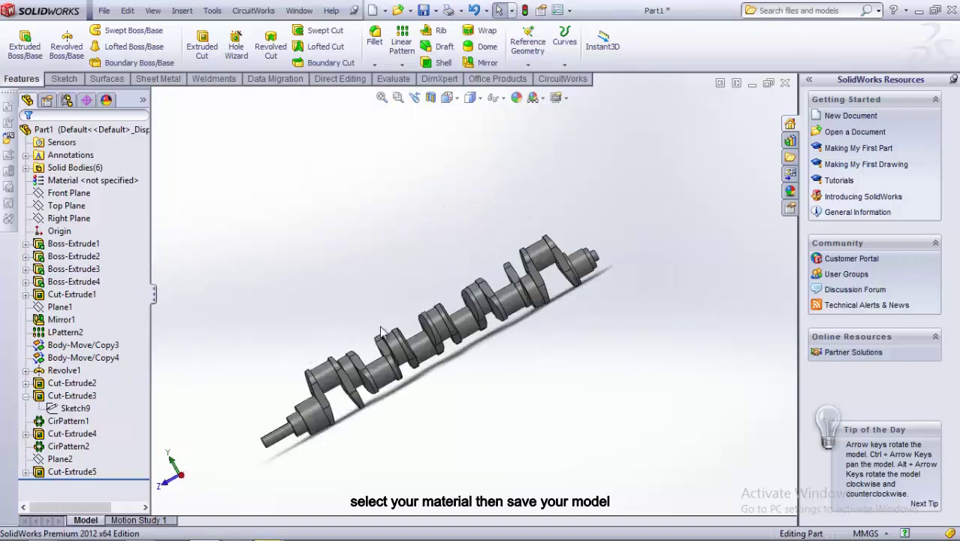
middle_drag(380, 331, 426, 331)
click(558, 98)
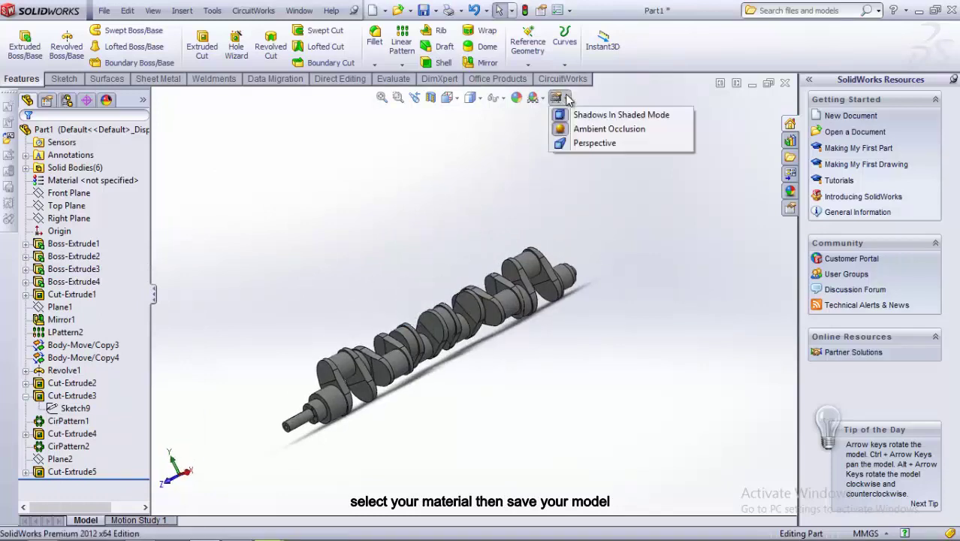
click(572, 144)
Assign A286 Iron Base Superalloy from the Steel library as the part material.
click(79, 182)
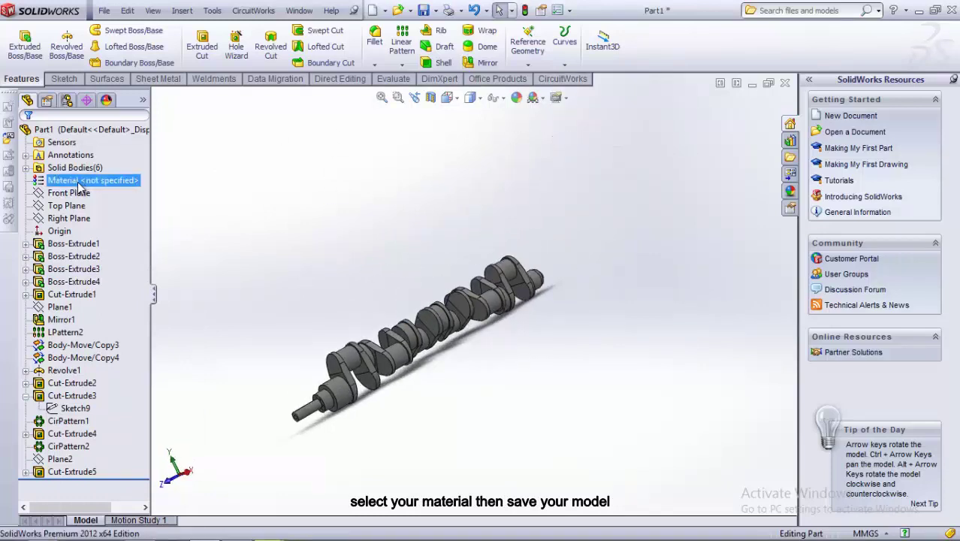
right_click(78, 182)
click(122, 190)
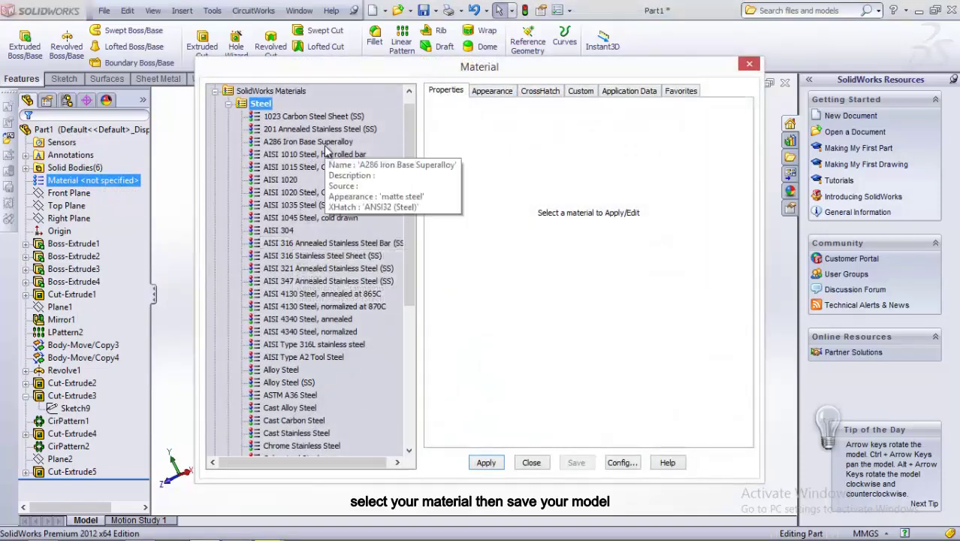
scroll(328, 151, down, 1)
scroll(328, 154, down, 2)
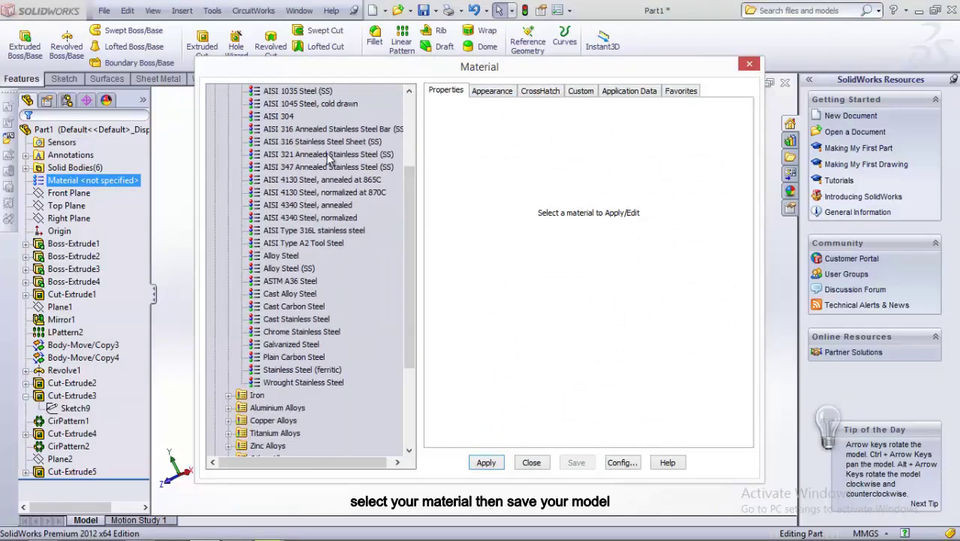
scroll(328, 158, up, 3)
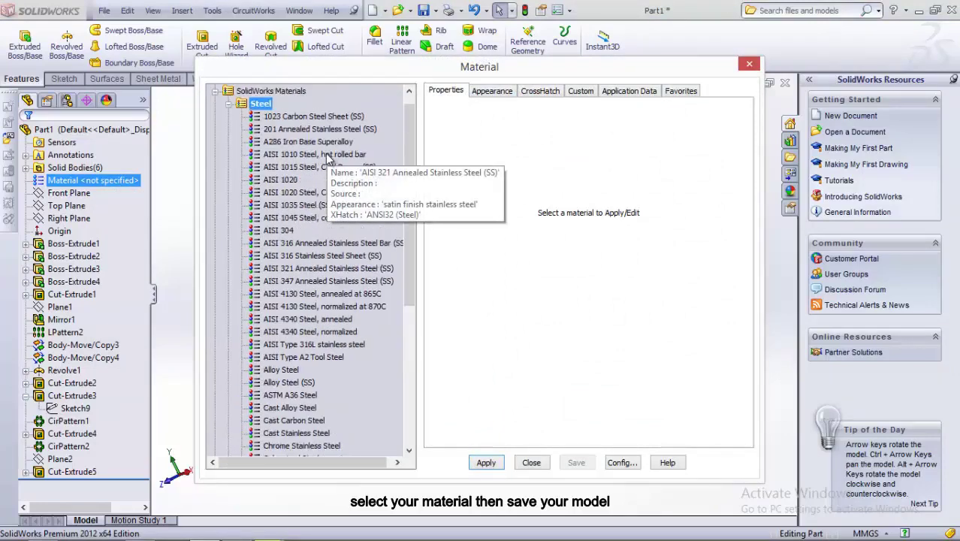
click(320, 141)
click(486, 462)
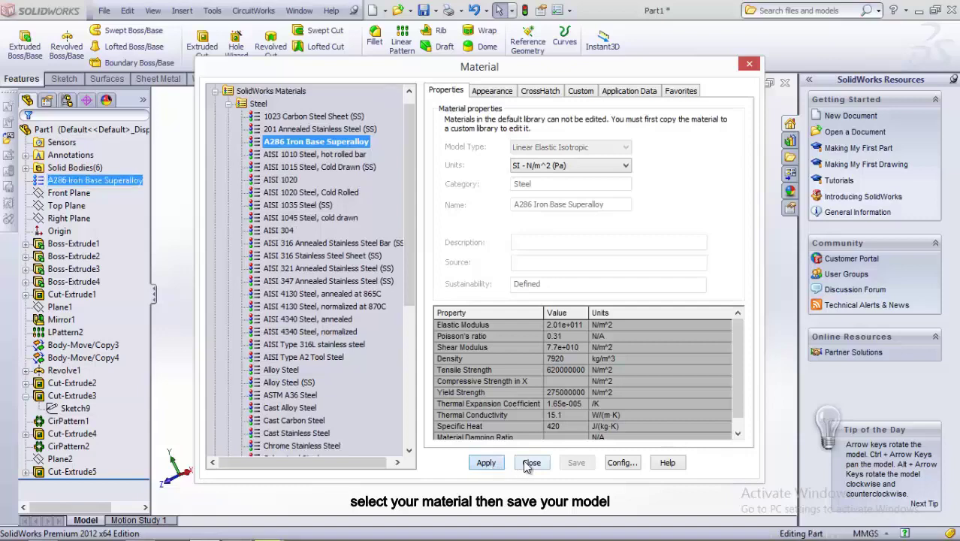
click(530, 462)
Keep the Shaded With Edges display style and tilt the crankshaft to a diagonal view.
mouse_move(460, 407)
middle_down()
mouse_move(560, 328)
mouse_move(617, 338)
mouse_move(615, 358)
middle_up()
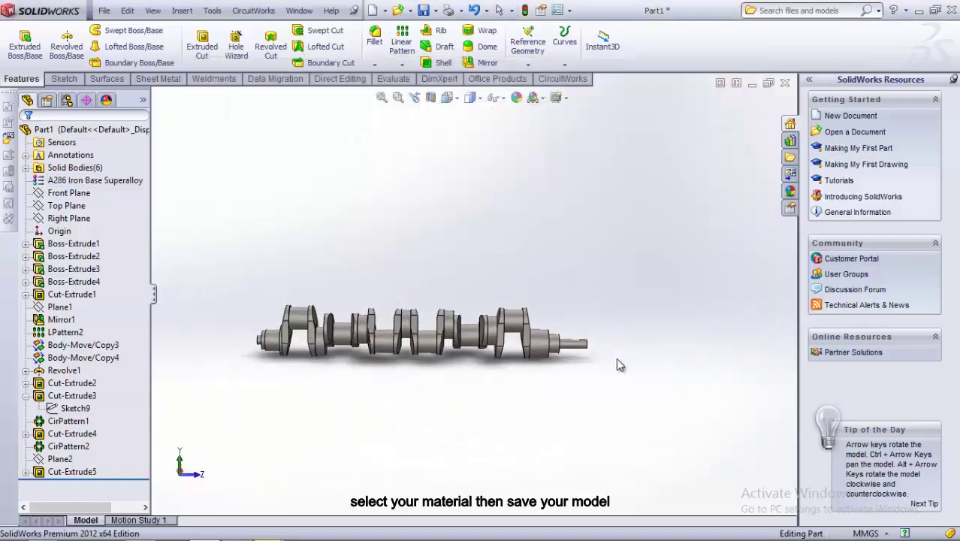
click(471, 99)
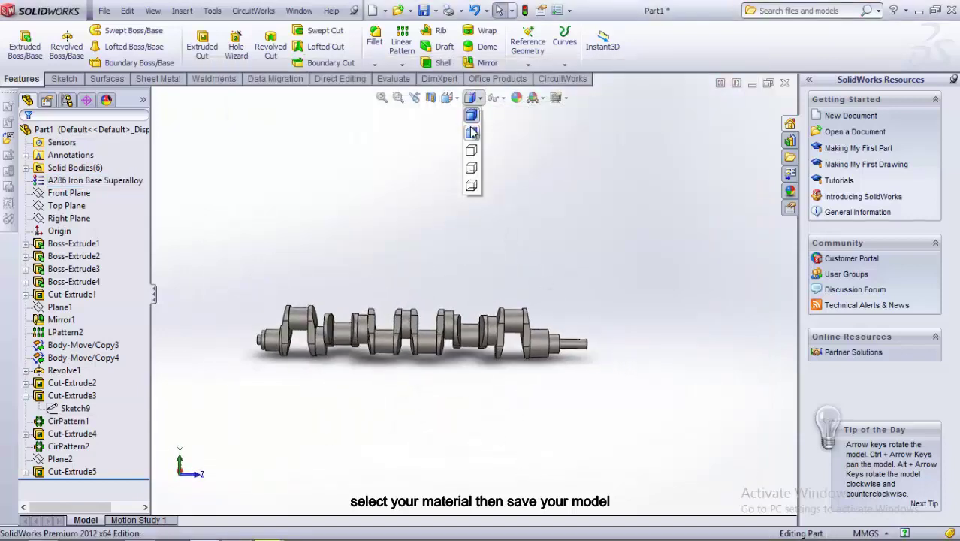
click(470, 132)
click(471, 99)
click(475, 115)
mouse_move(475, 114)
middle_down()
mouse_move(456, 188)
mouse_move(321, 274)
mouse_move(456, 221)
mouse_move(485, 255)
middle_up()
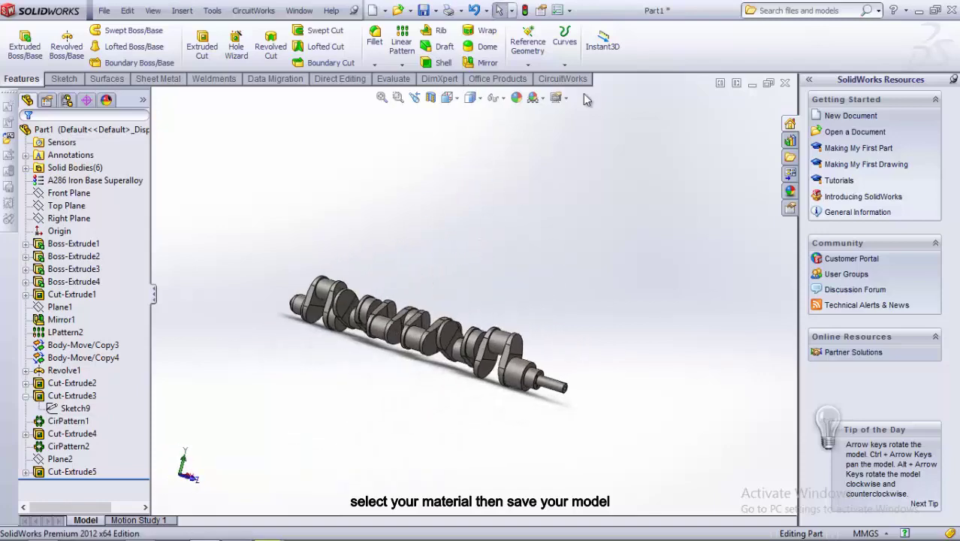
Save the part as crankshaft.SLDPRT.
click(421, 13)
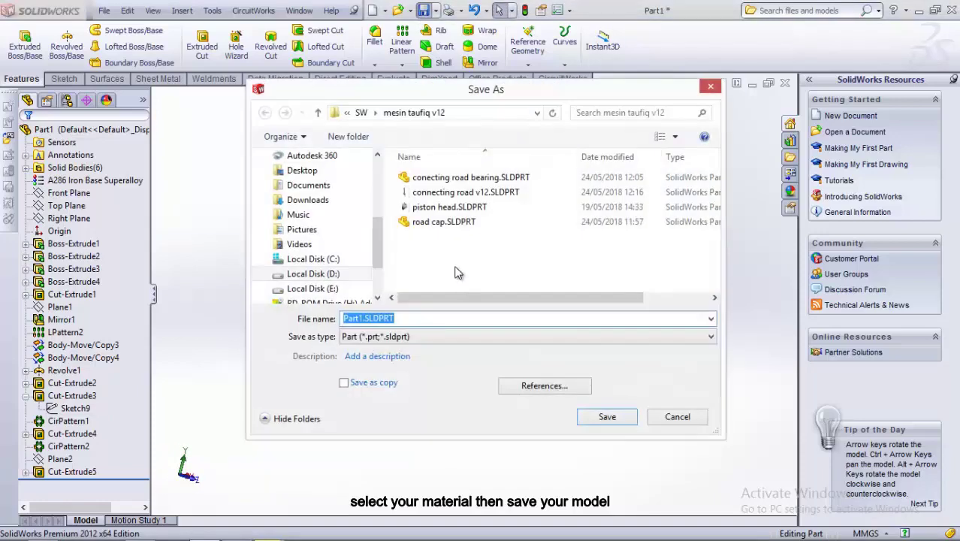
text(crankshaft)
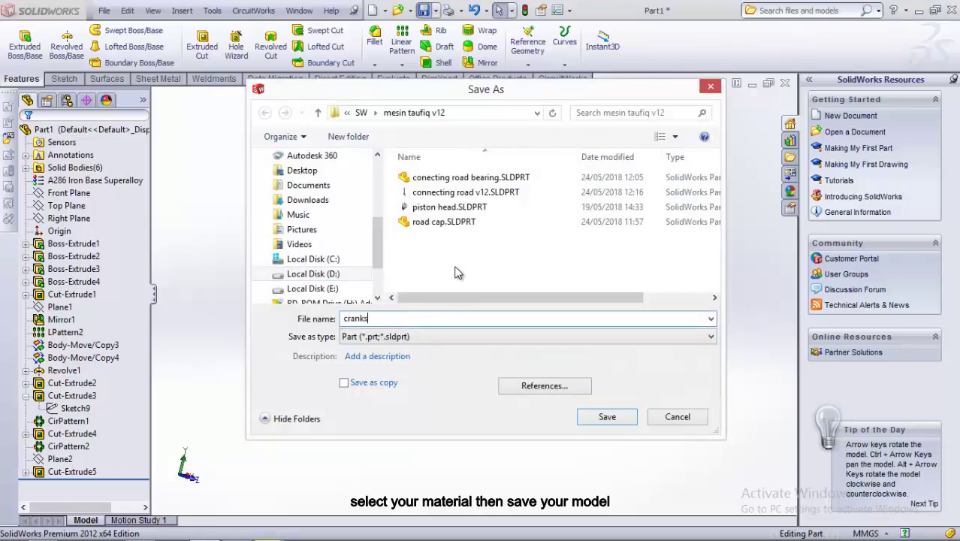
click(608, 417)
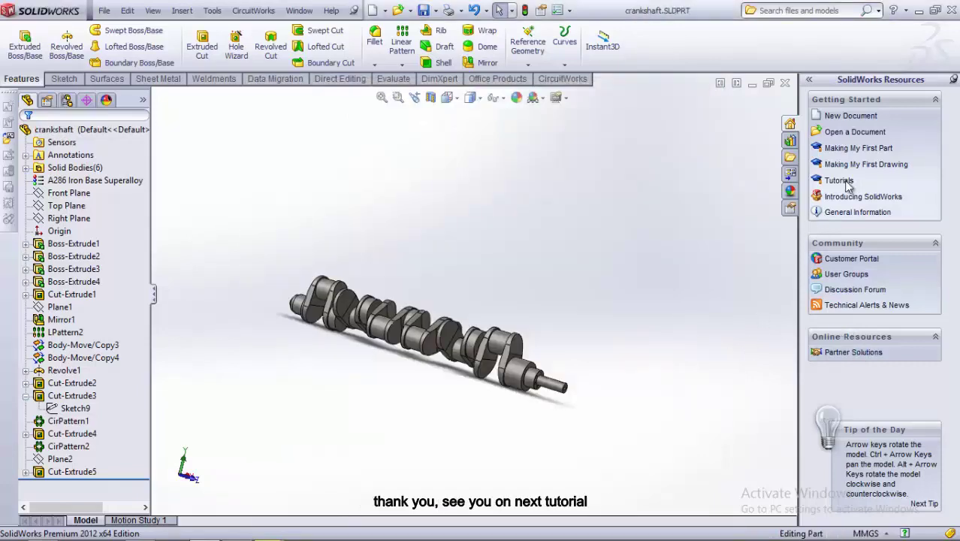